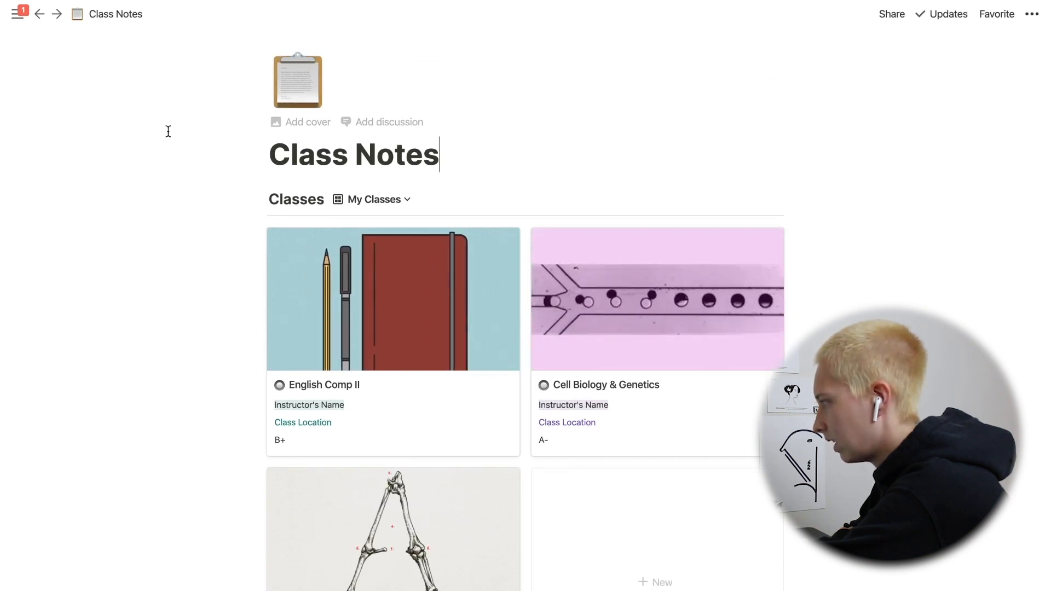
Open the English Comp II class from the Classes gallery on the Class Notes page
scroll(168, 131, down, 1)
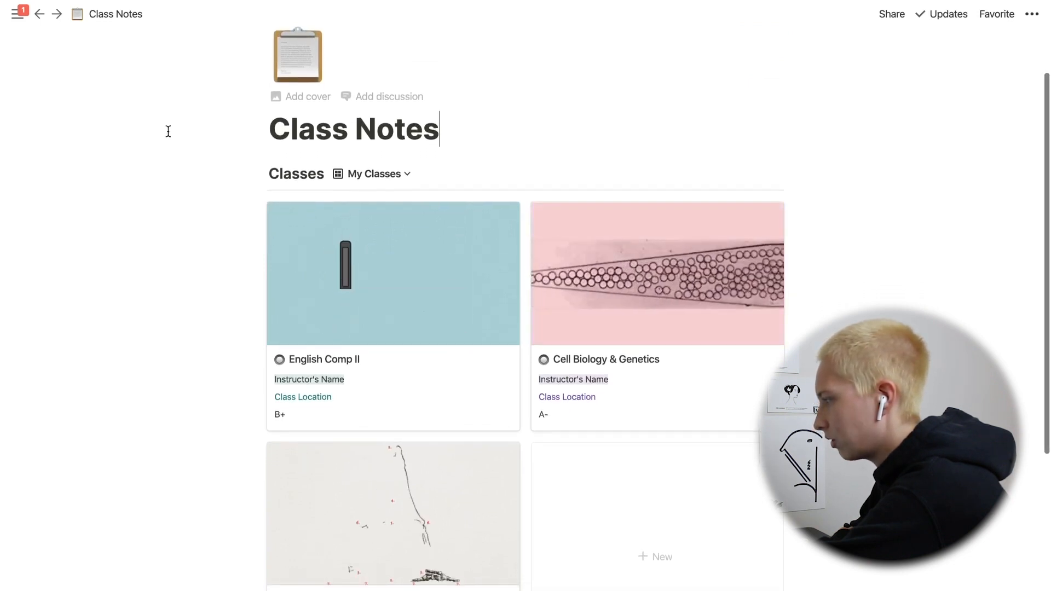
scroll(168, 132, down, 2)
scroll(168, 131, down, 2)
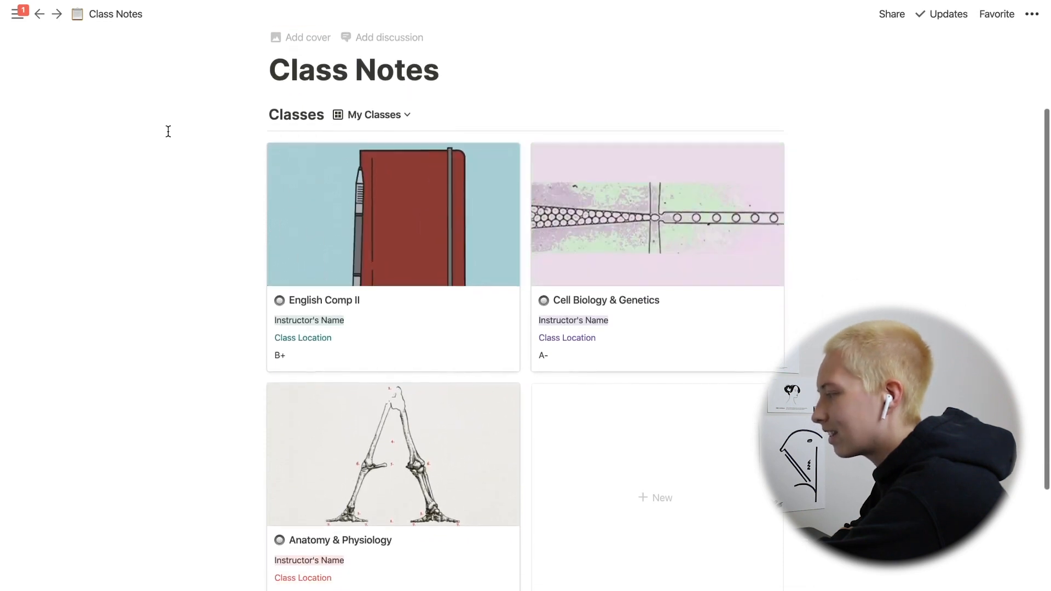
scroll(168, 131, down, 2)
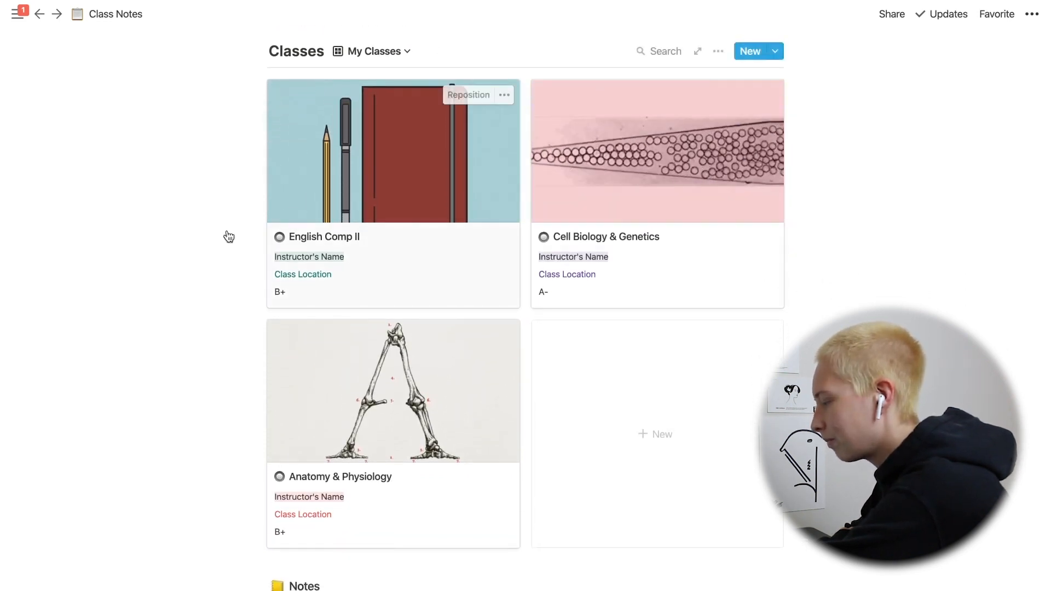
scroll(145, 258, down, 1)
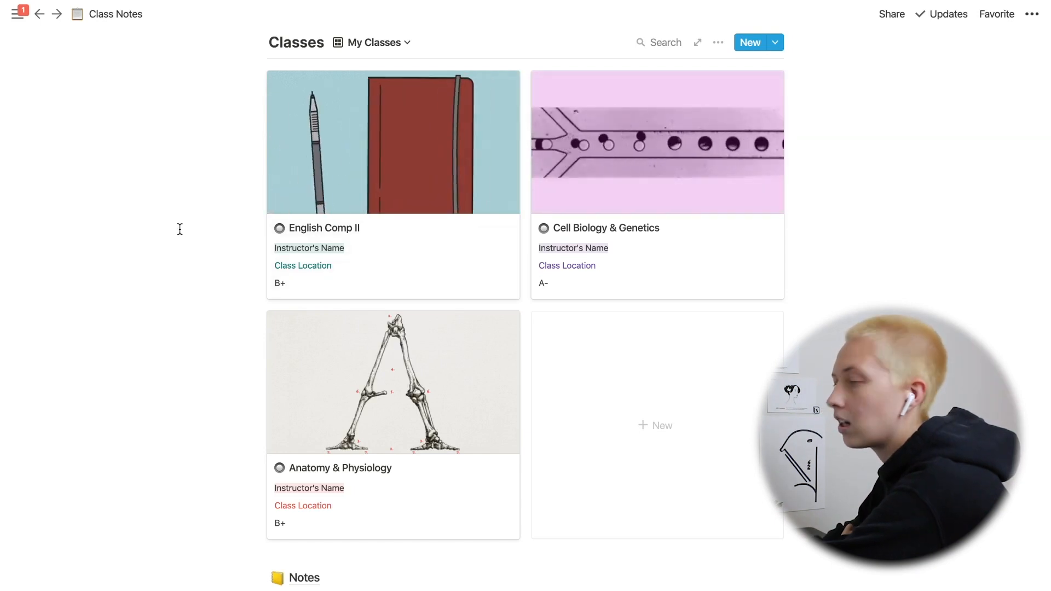
click(348, 173)
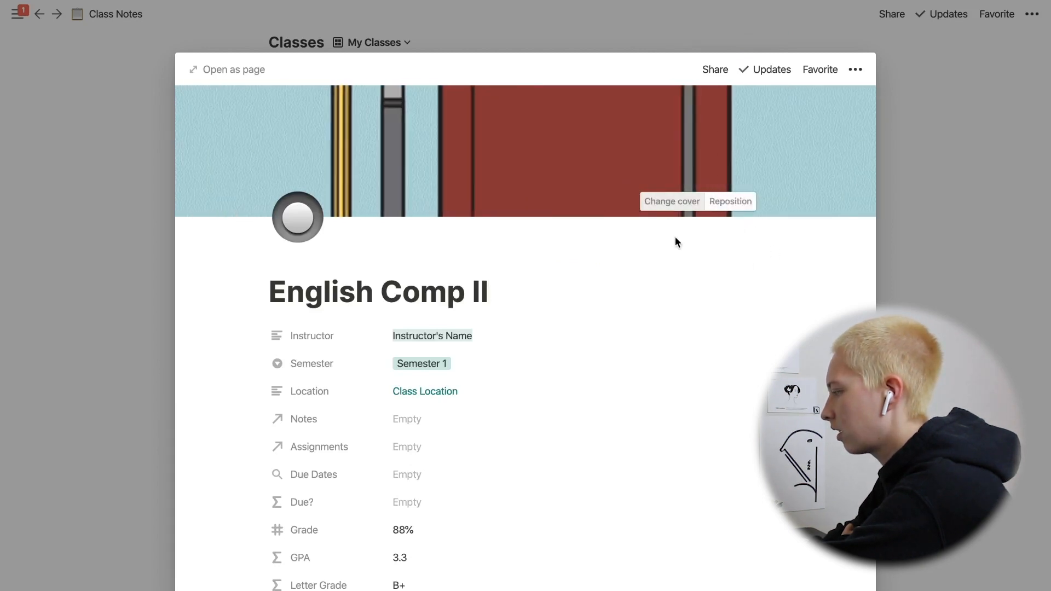
Look at the image link option for changing the cover, and open English Comp II as a full page
click(656, 203)
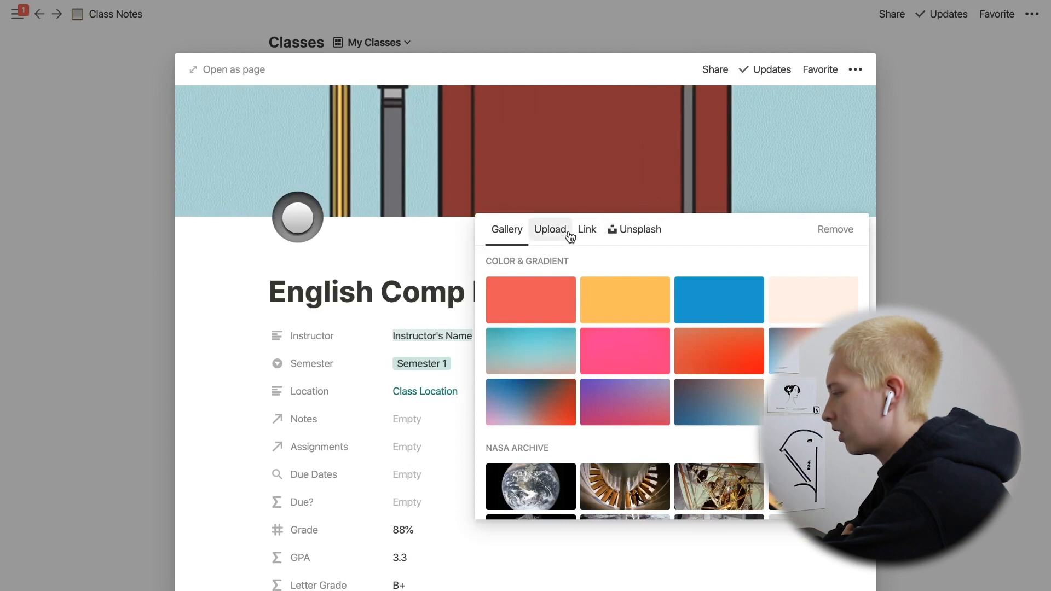
click(588, 231)
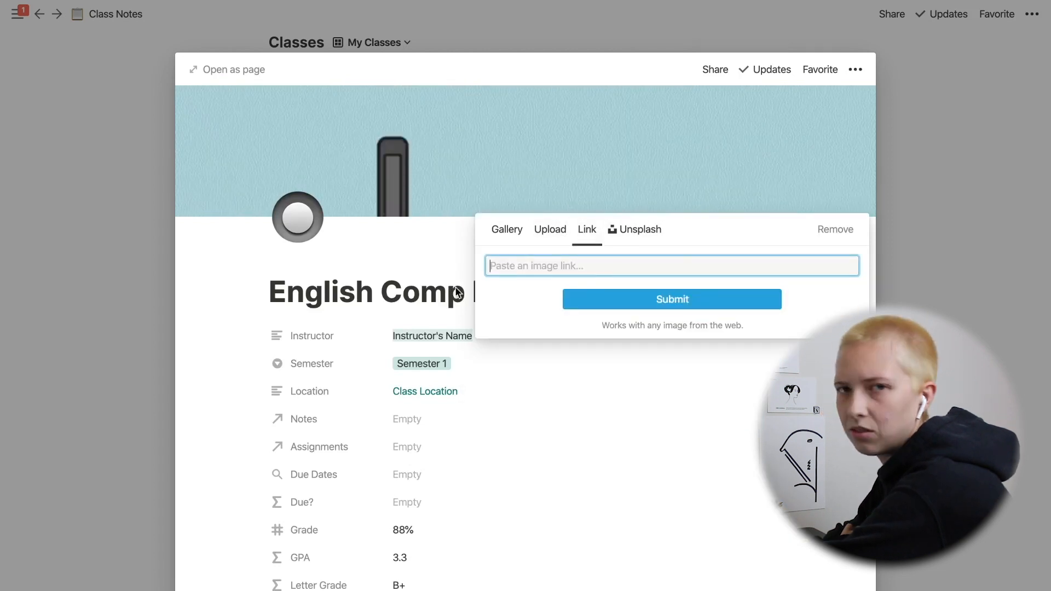
click(251, 303)
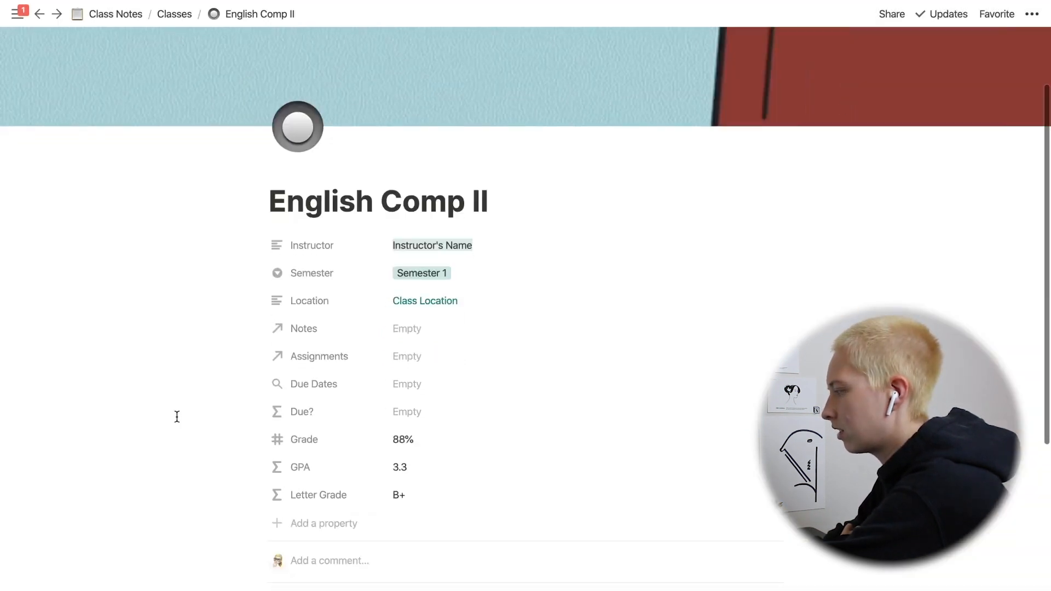
Examine the editable Instructor and Location text properties of the English Comp II page without changing them
scroll(176, 416, down, 3)
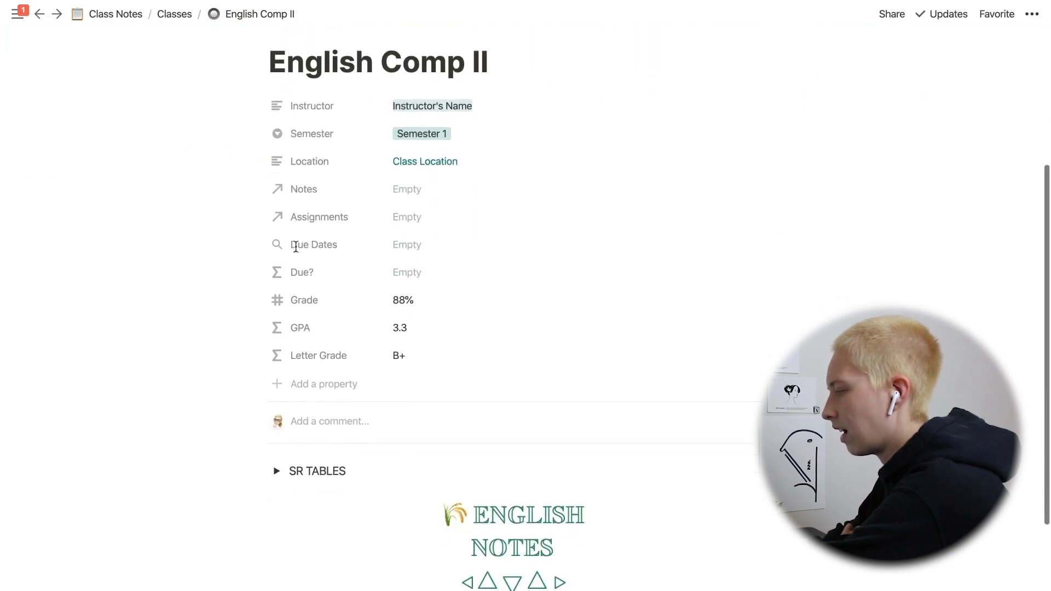
click(444, 105)
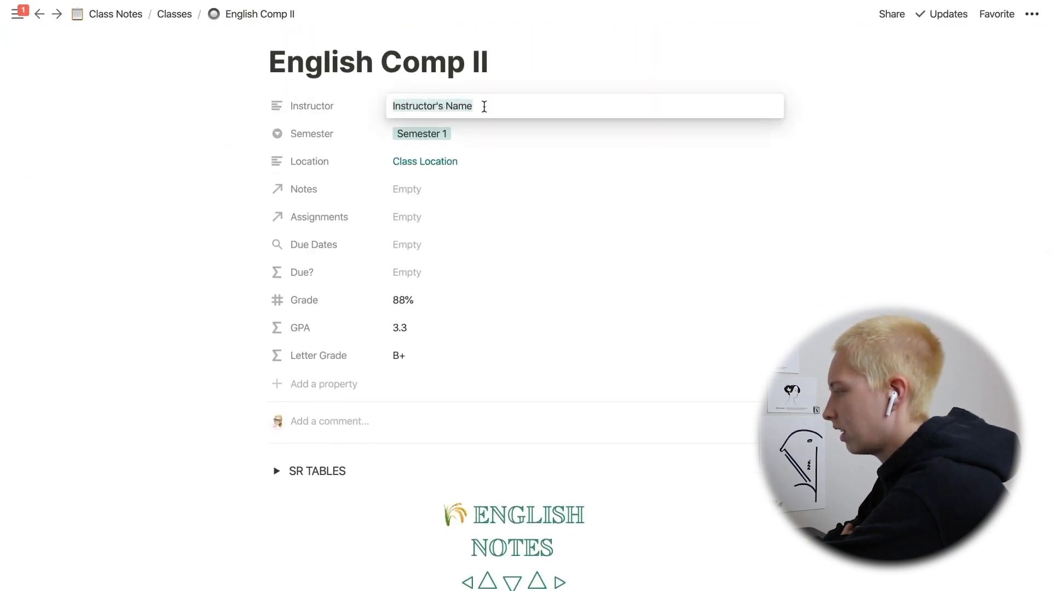
click(195, 124)
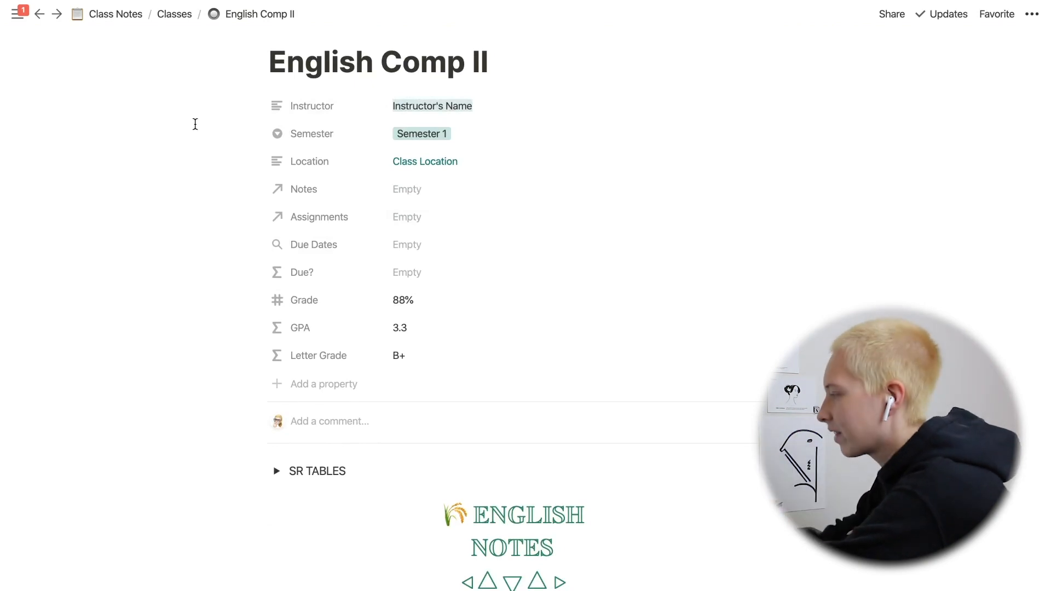
click(450, 104)
drag(470, 106, 389, 108)
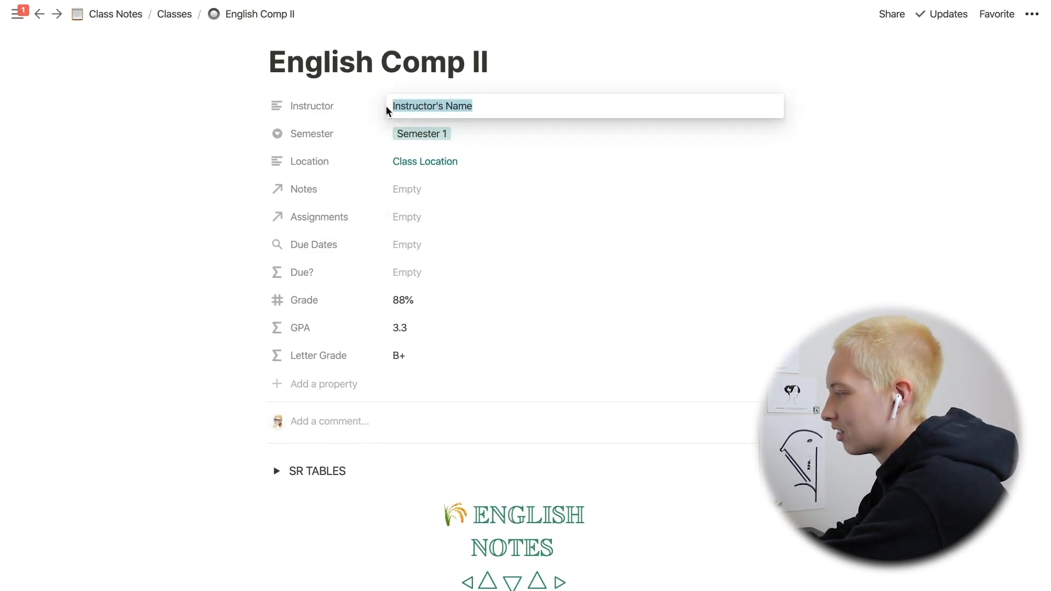
click(188, 136)
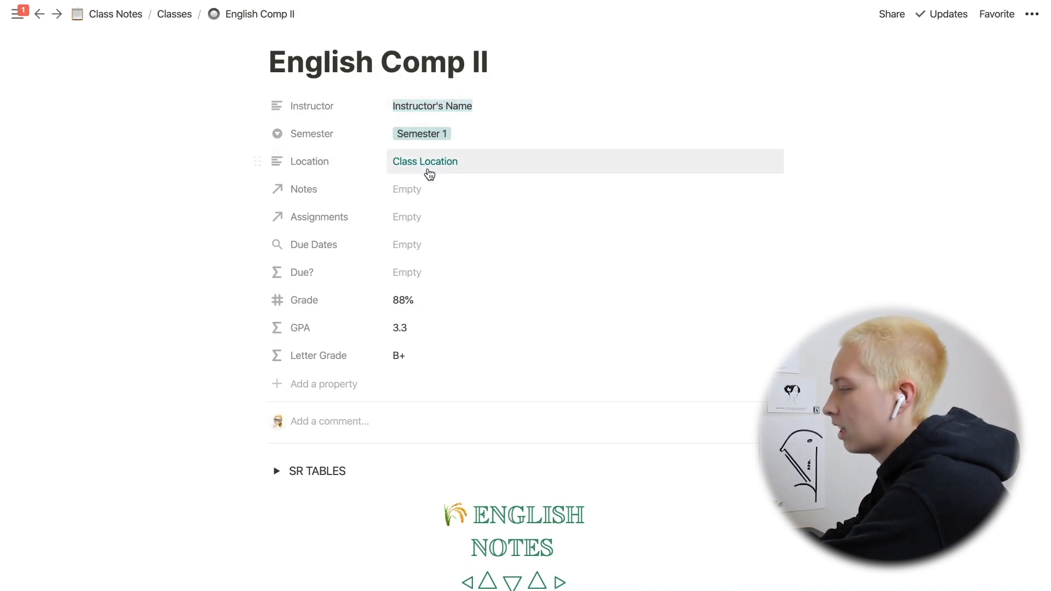
click(430, 164)
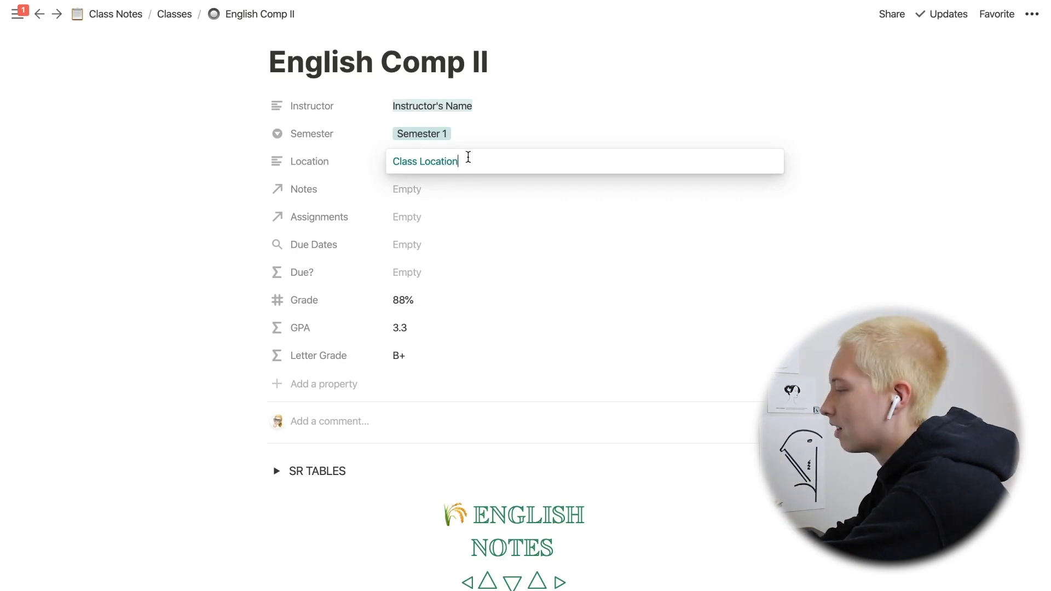
click(218, 190)
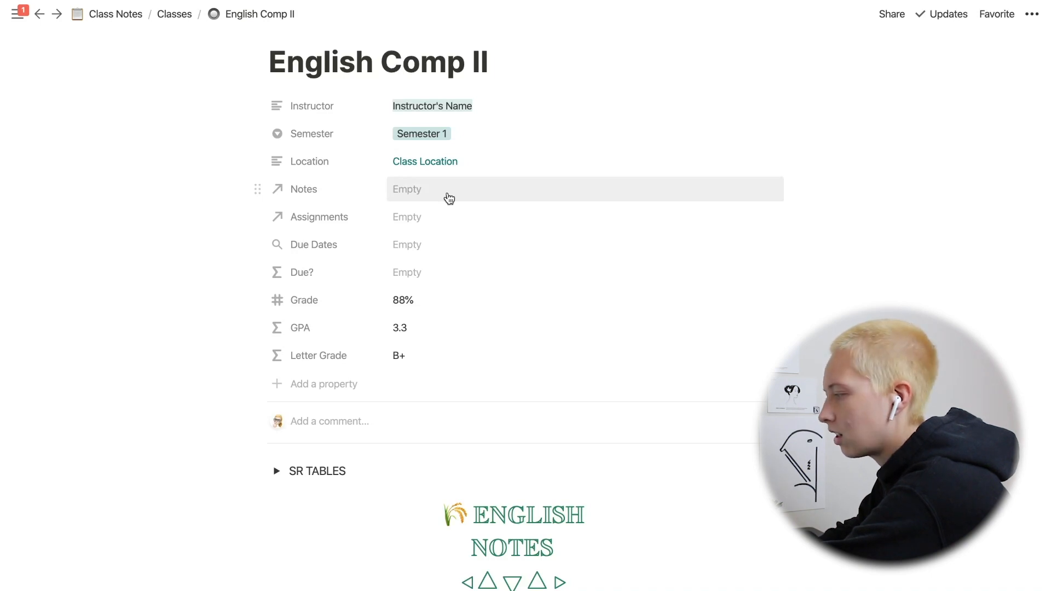
Inspect the formula behind the Due? property and the editable Grade value
scroll(449, 198, down, 3)
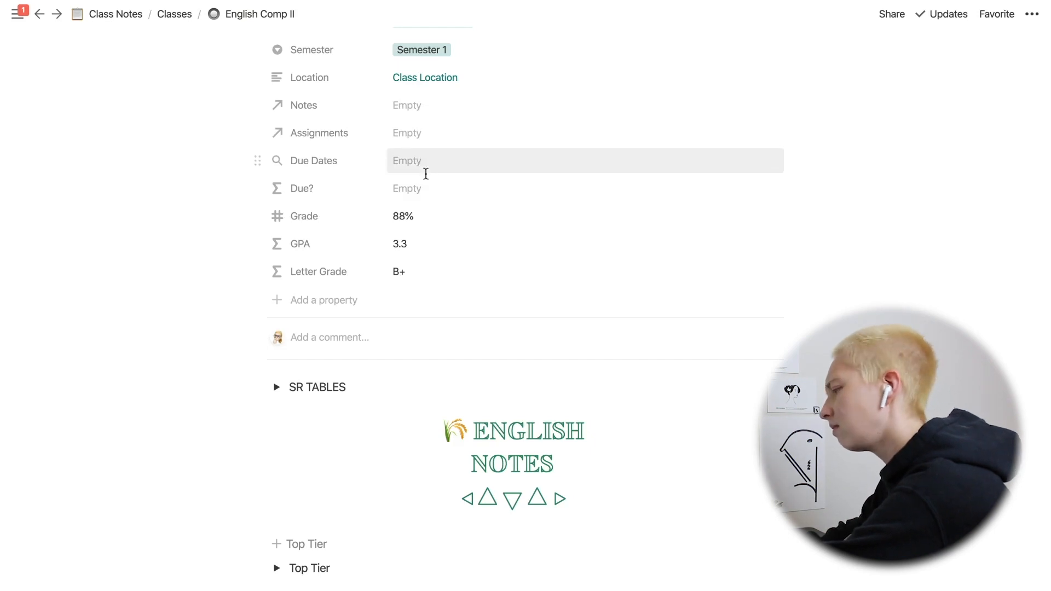
click(429, 190)
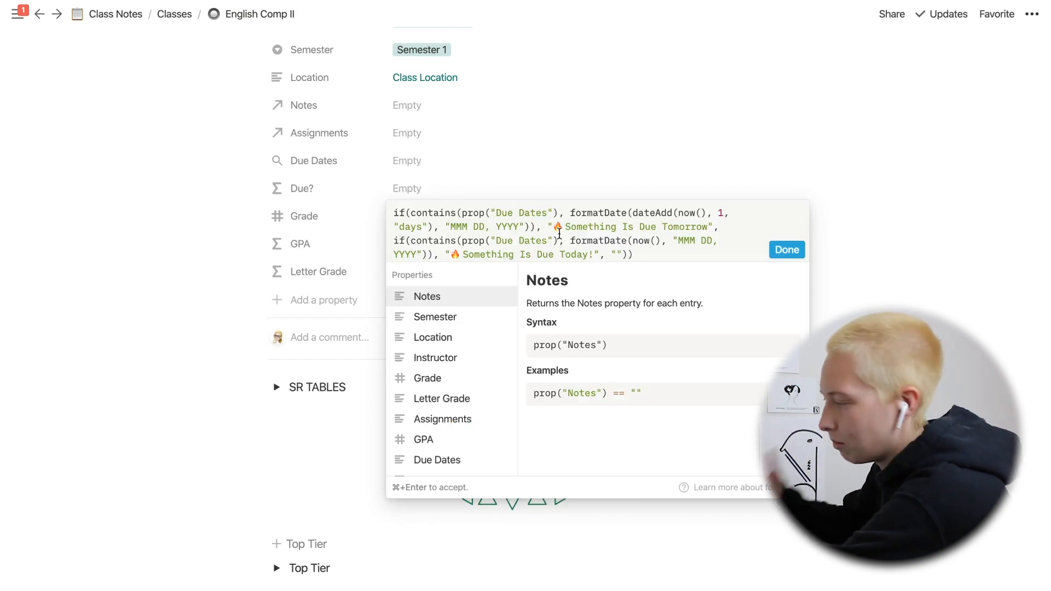
click(306, 201)
click(422, 215)
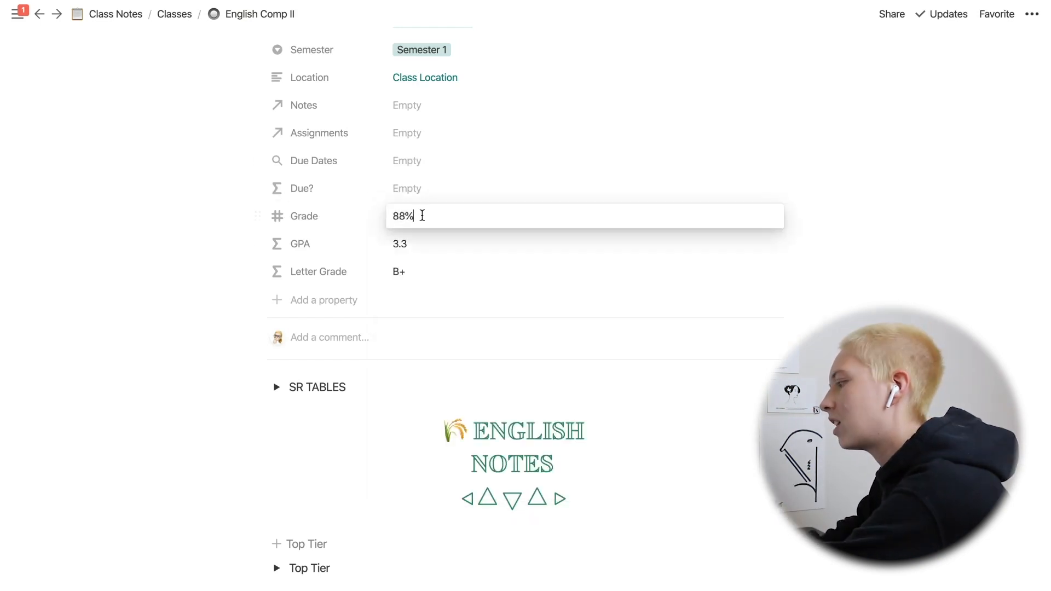
click(218, 230)
Inspect the formulas that derive the GPA and Letter Grade properties from the Grade
click(409, 247)
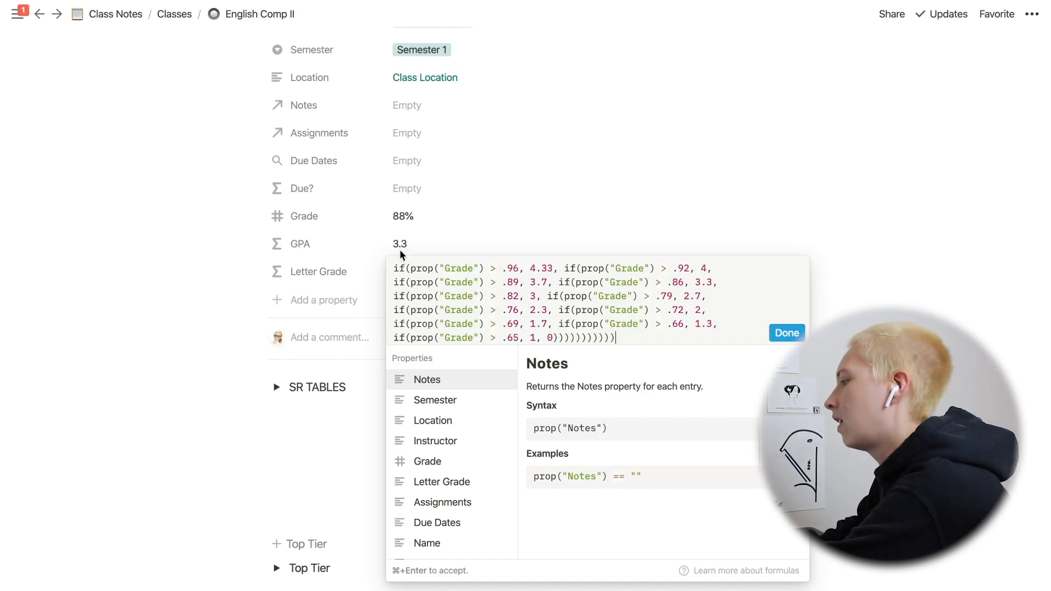
click(270, 262)
click(414, 273)
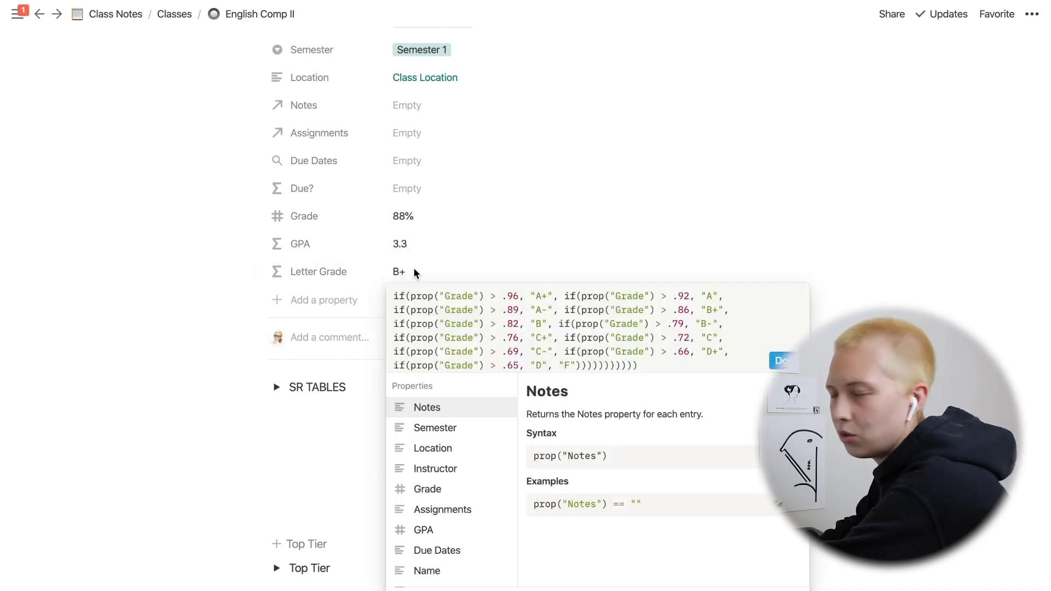
click(217, 196)
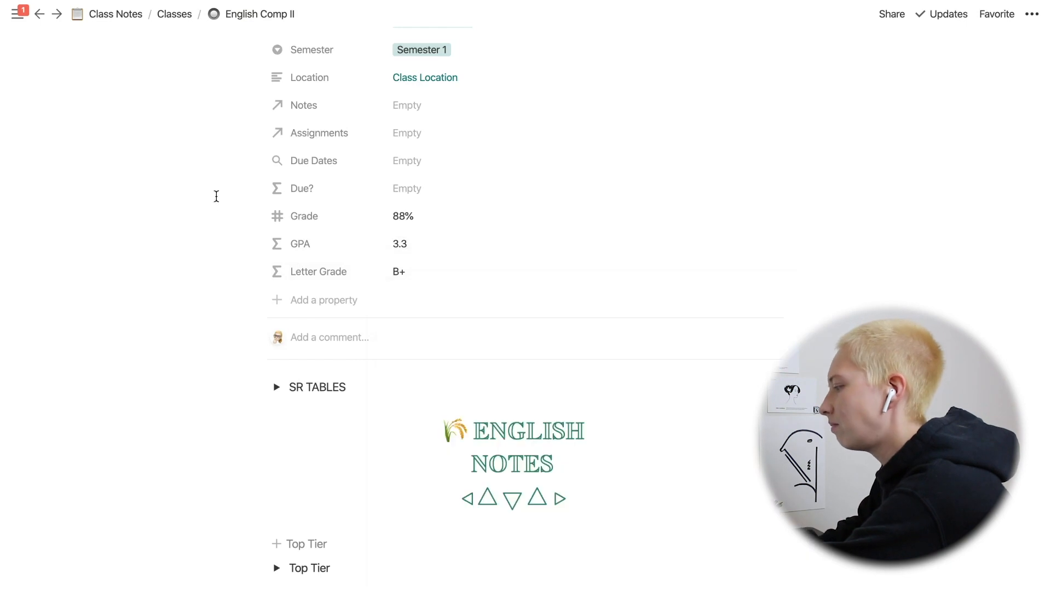
Expand the SR TABLES toggle and compare its Notes and Assignments tables with the class's relation properties
scroll(216, 196, down, 3)
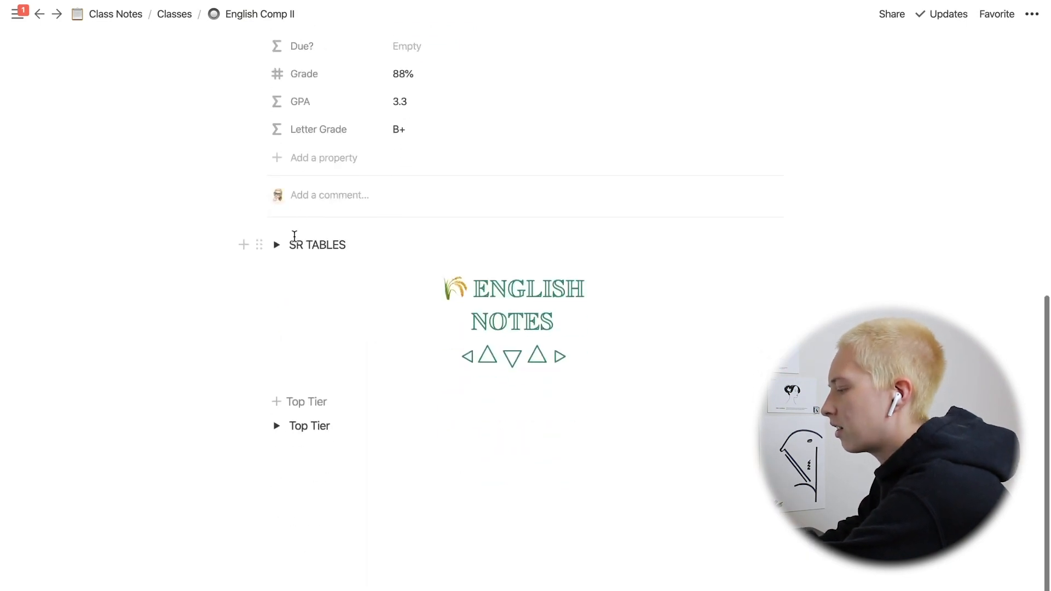
click(277, 244)
scroll(188, 332, up, 1)
scroll(187, 332, up, 1)
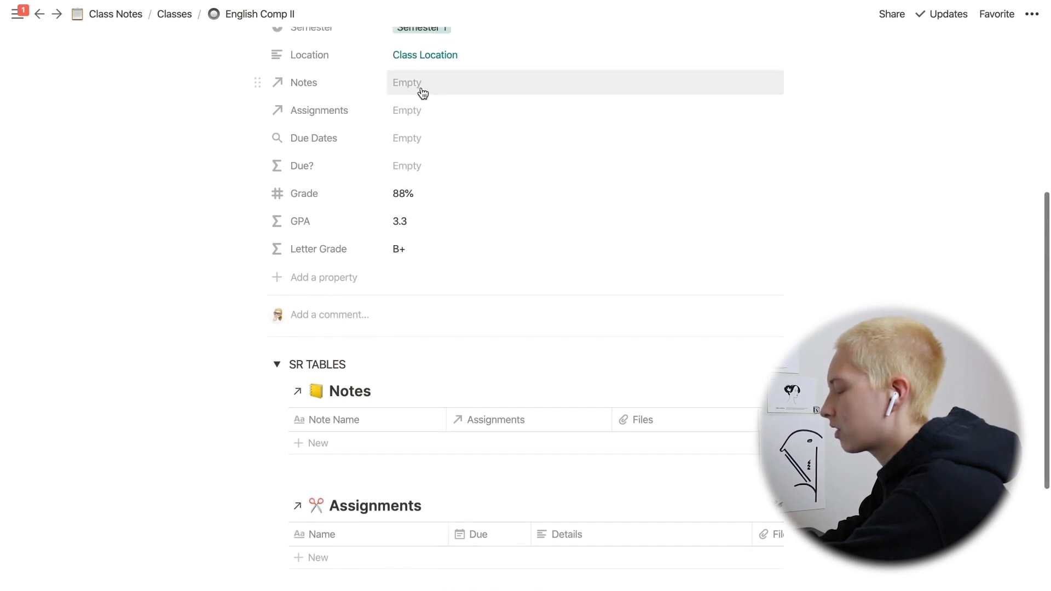
scroll(422, 93, up, 1)
scroll(188, 392, down, 5)
scroll(188, 392, down, 2)
scroll(188, 392, up, 1)
scroll(188, 392, down, 1)
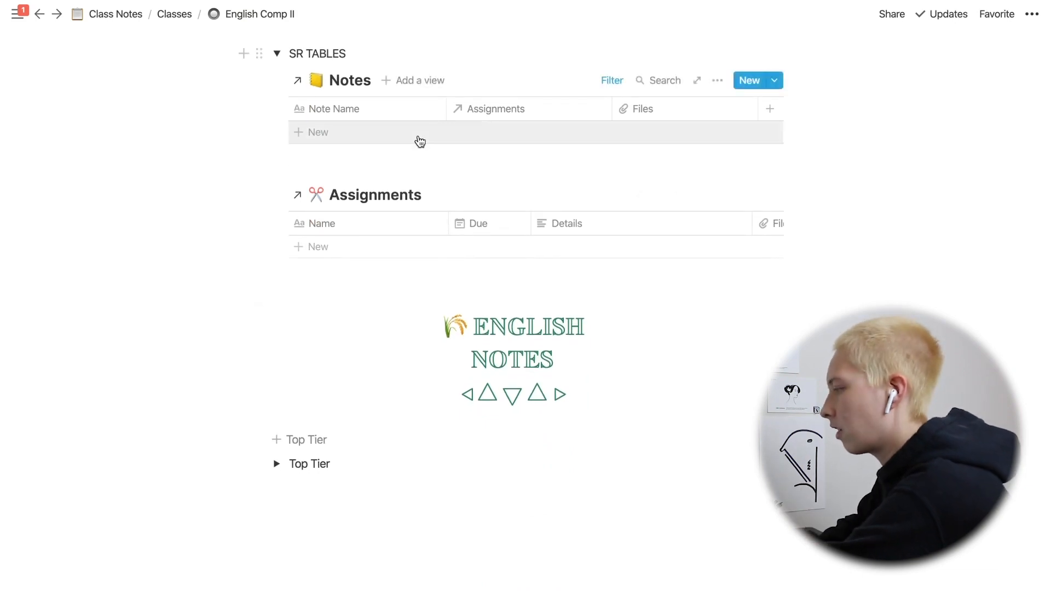
Review the Notes table's filter and its available filter properties, leaving the Class contains English Comp II rule as it is
mouse_move(444, 165)
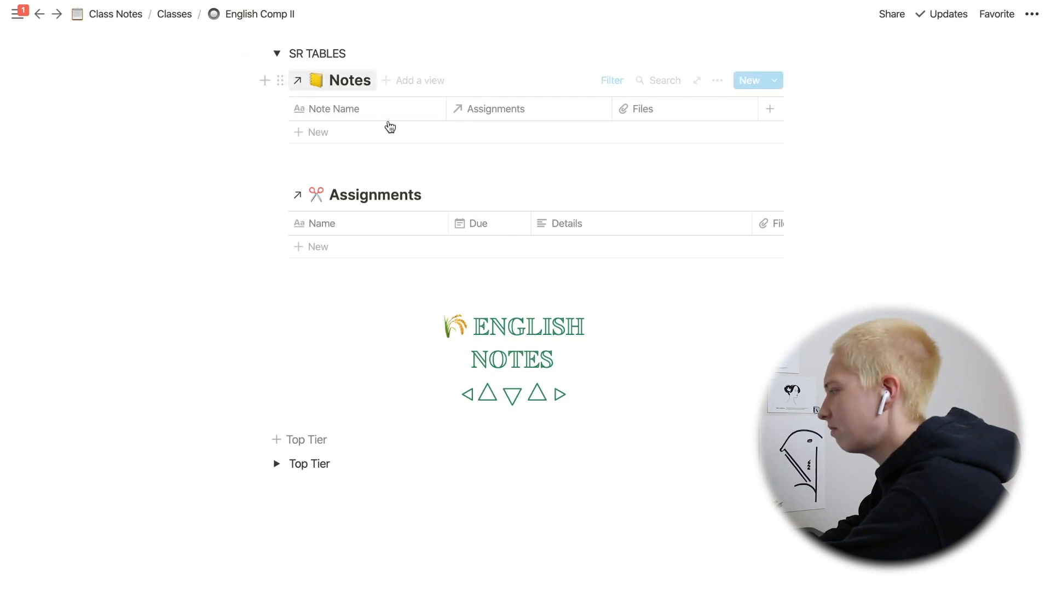
click(612, 81)
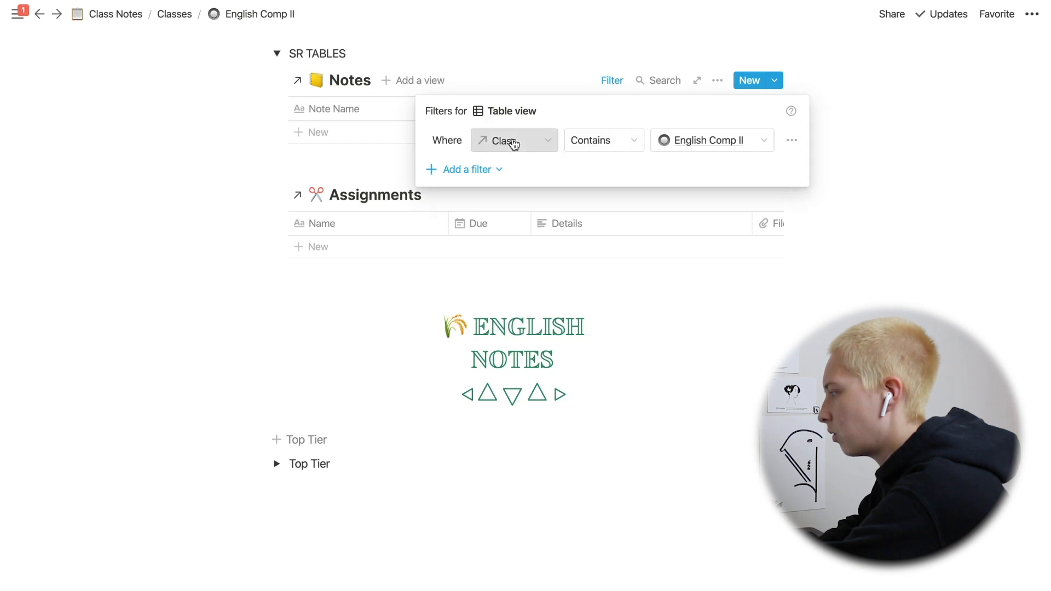
click(513, 142)
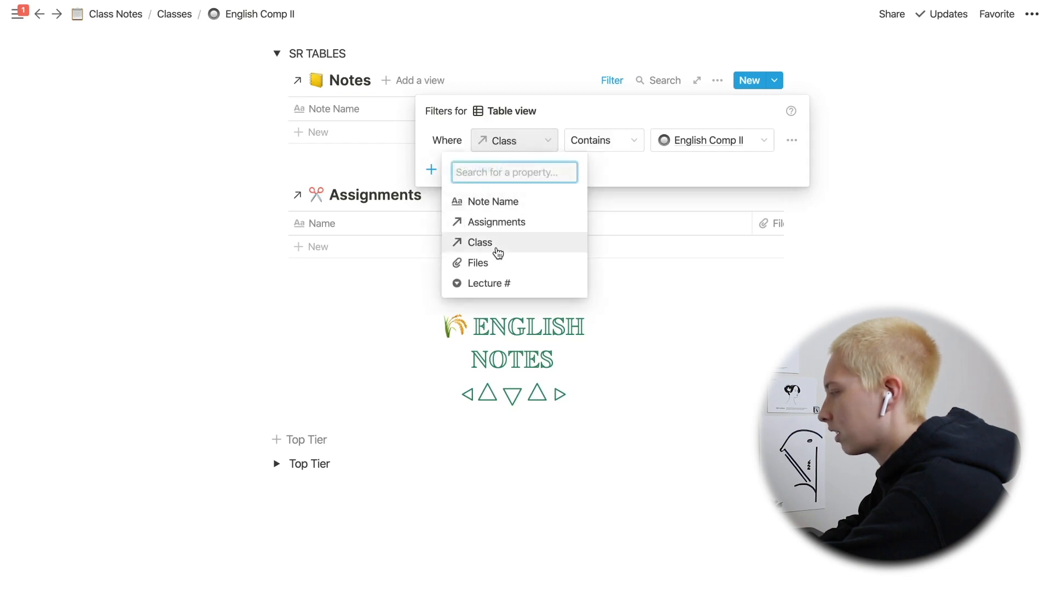
click(622, 119)
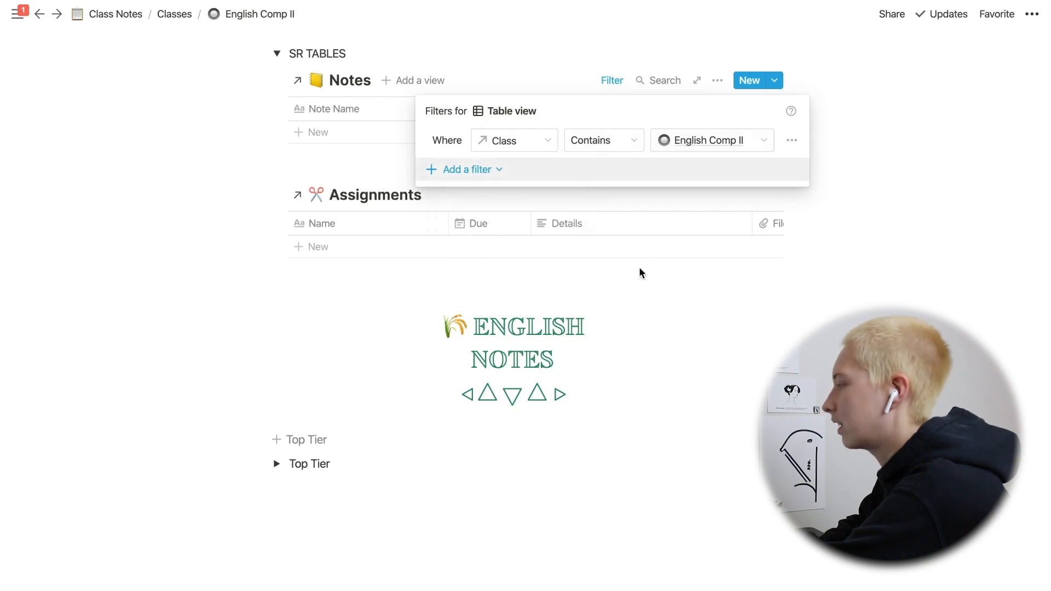
click(153, 303)
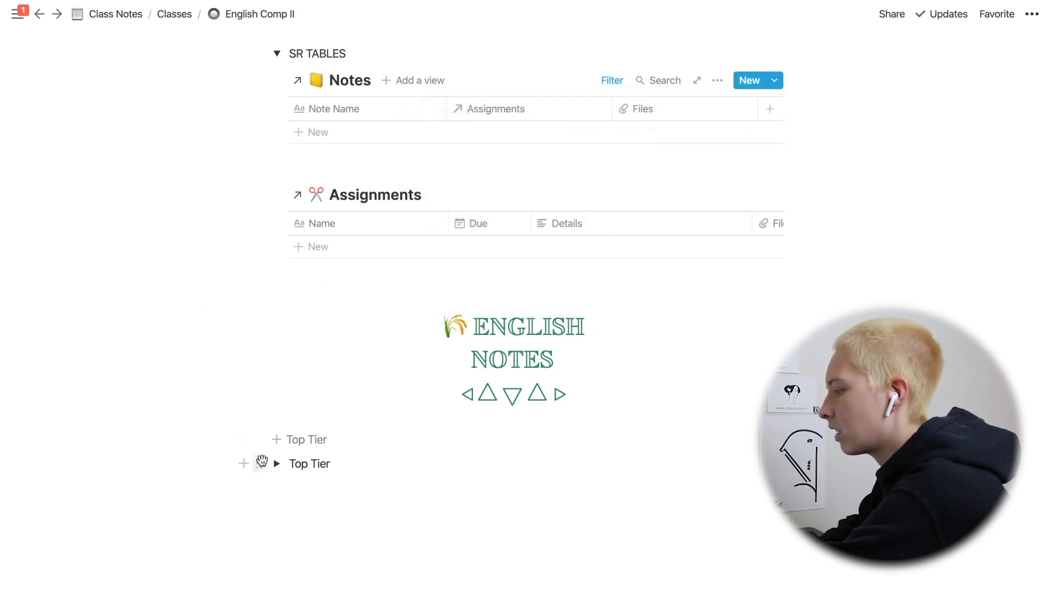
Move the Top Tier toggle into the Notes table as an entry and check the class's Notes property
drag(260, 464, 340, 134)
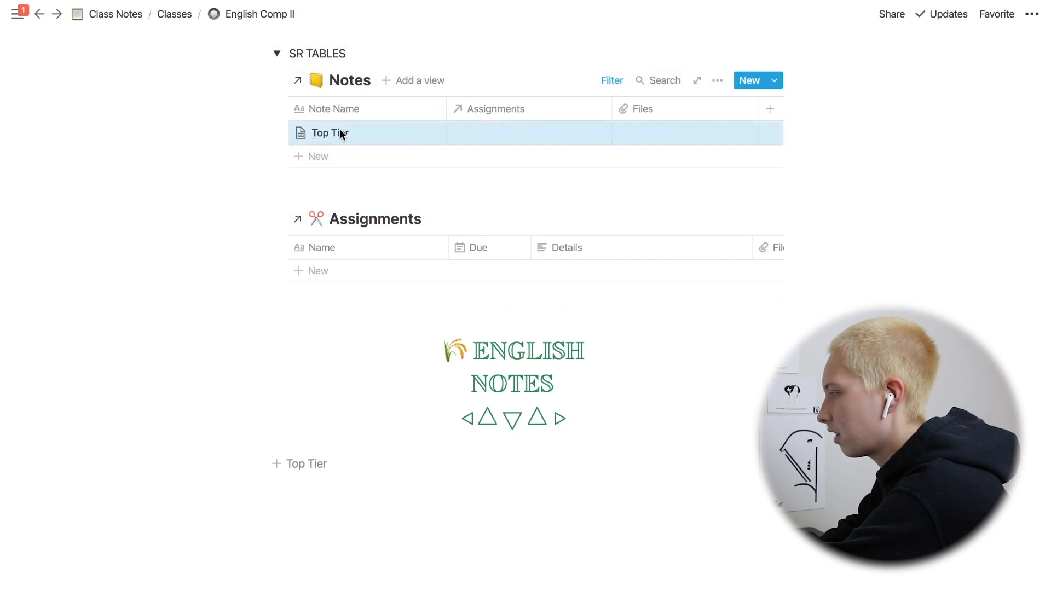
click(195, 131)
scroll(193, 130, up, 3)
scroll(194, 130, up, 5)
scroll(194, 129, down, 1)
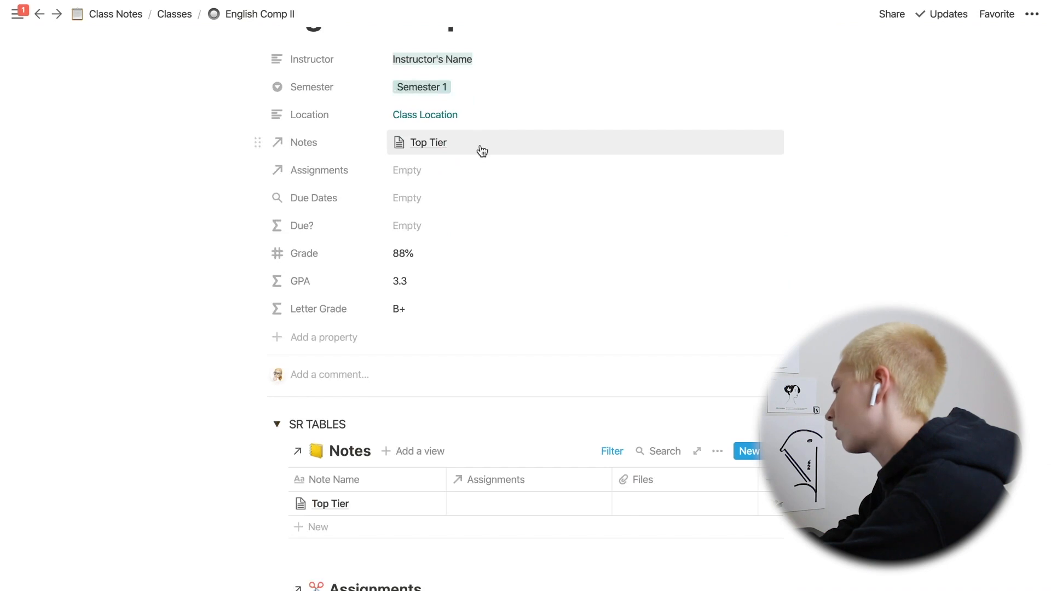
Add an entry named "INSERT ASSIGNMENTS NAME" to the Assignments table and check the class's Assignments property
scroll(383, 219, down, 7)
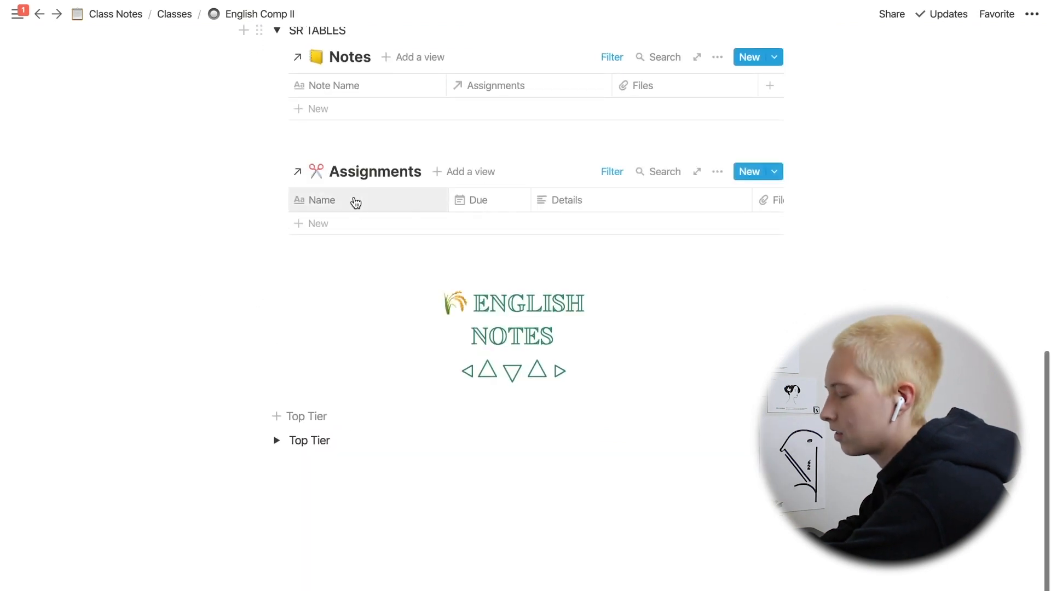
click(356, 229)
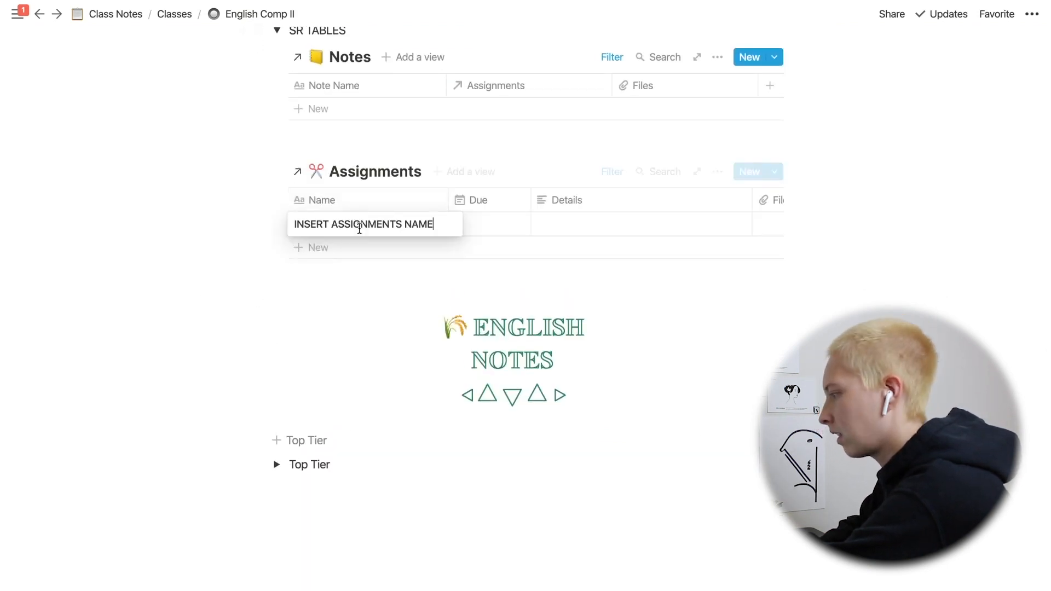
click(176, 230)
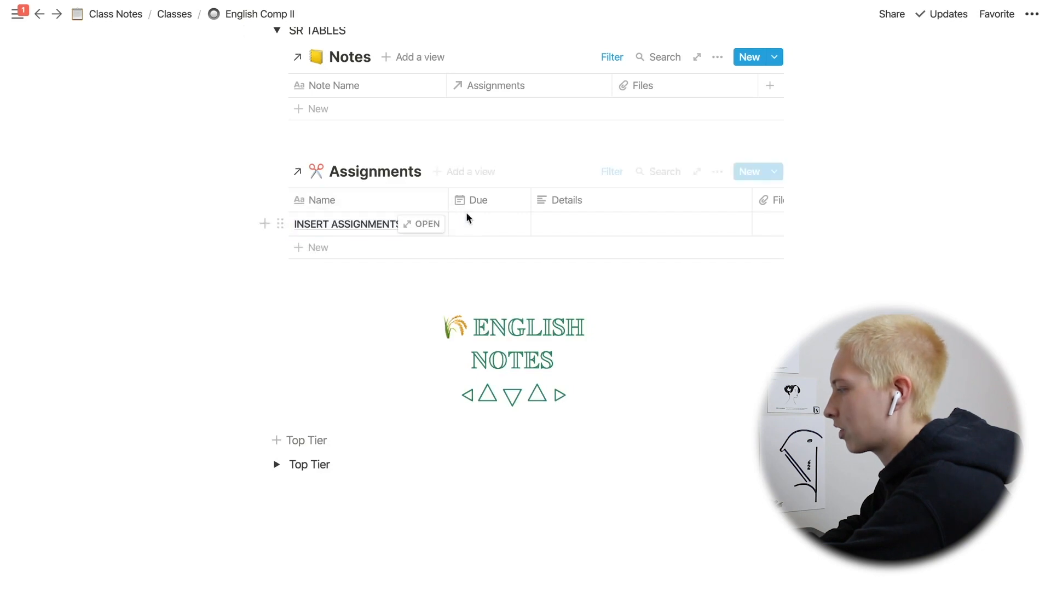
scroll(190, 293, up, 1)
scroll(191, 294, up, 6)
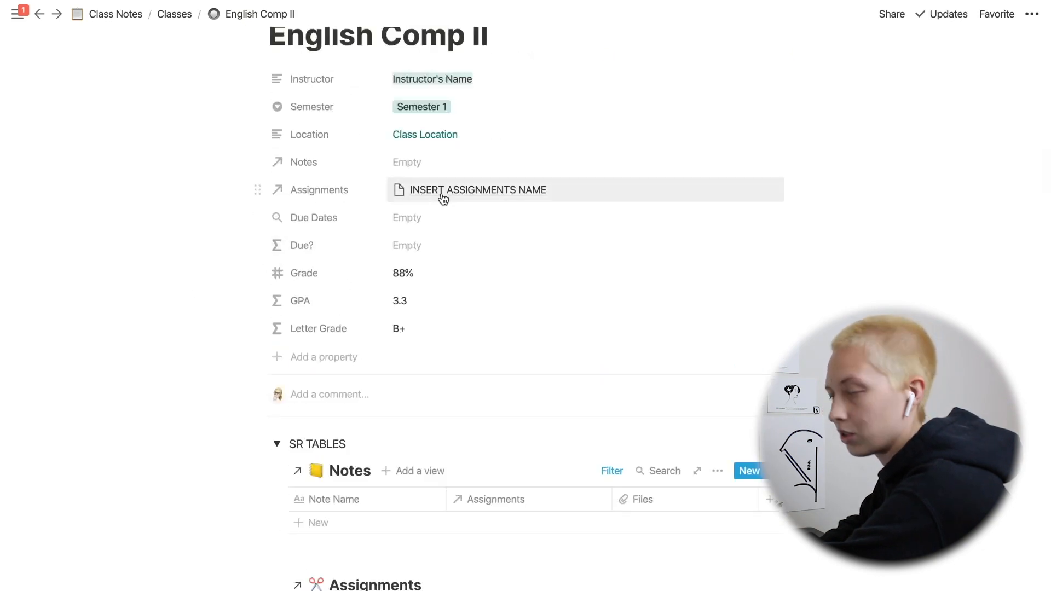
Set the INSERT ASSIGNMENTS NAME entry's due date to Jul 30, 2020 and check the class's due date properties
scroll(253, 377, down, 5)
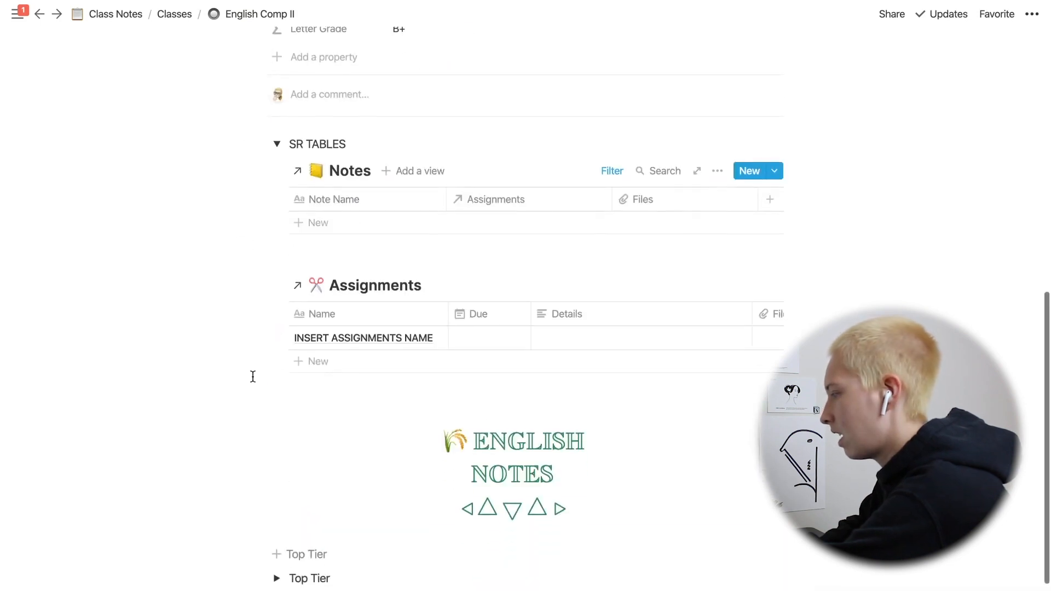
click(491, 338)
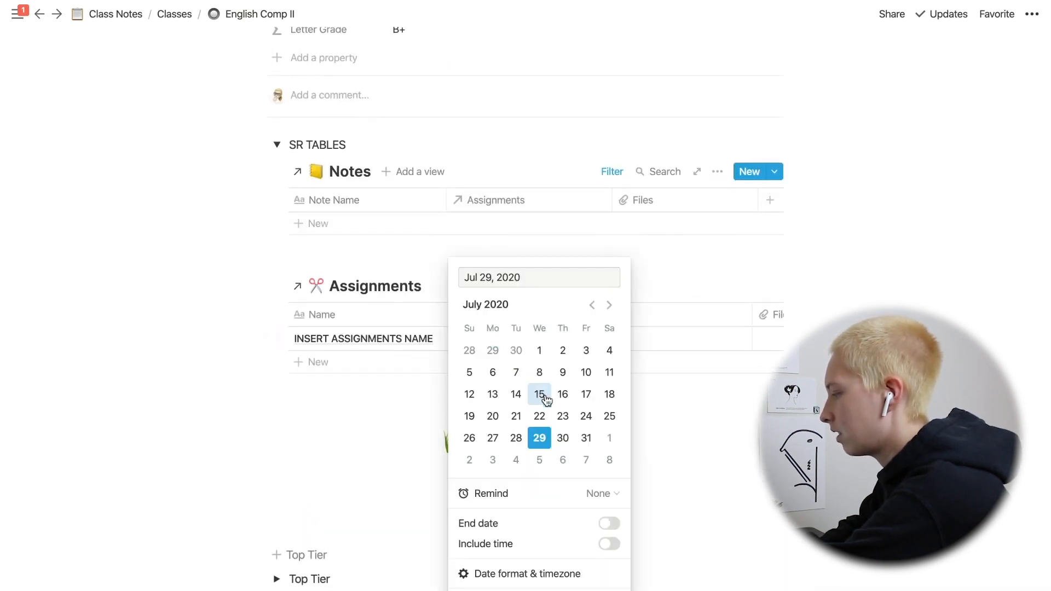
click(584, 439)
click(563, 439)
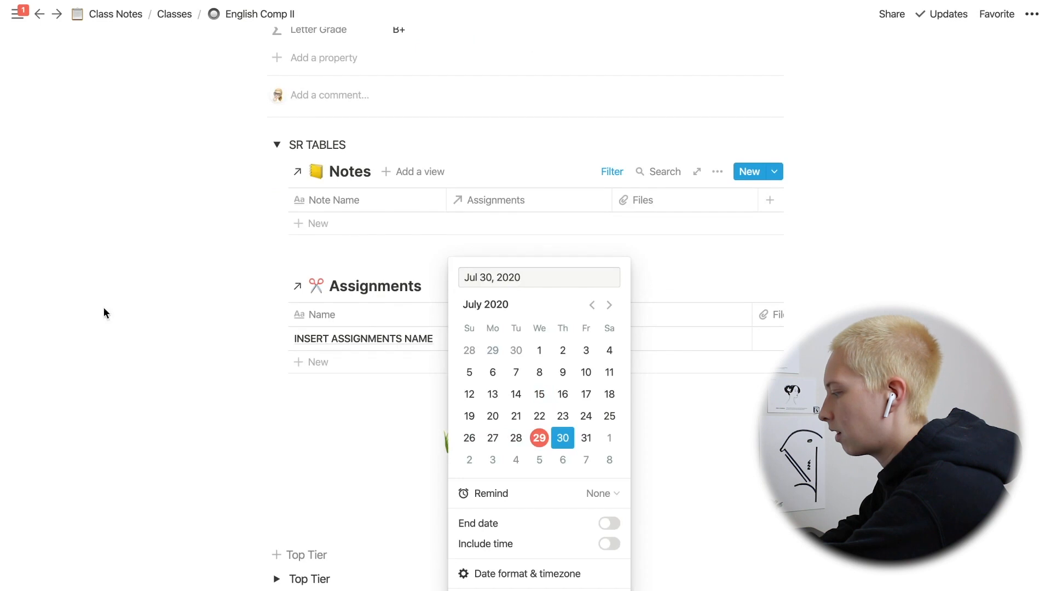
click(82, 289)
scroll(82, 287, up, 5)
scroll(82, 288, up, 1)
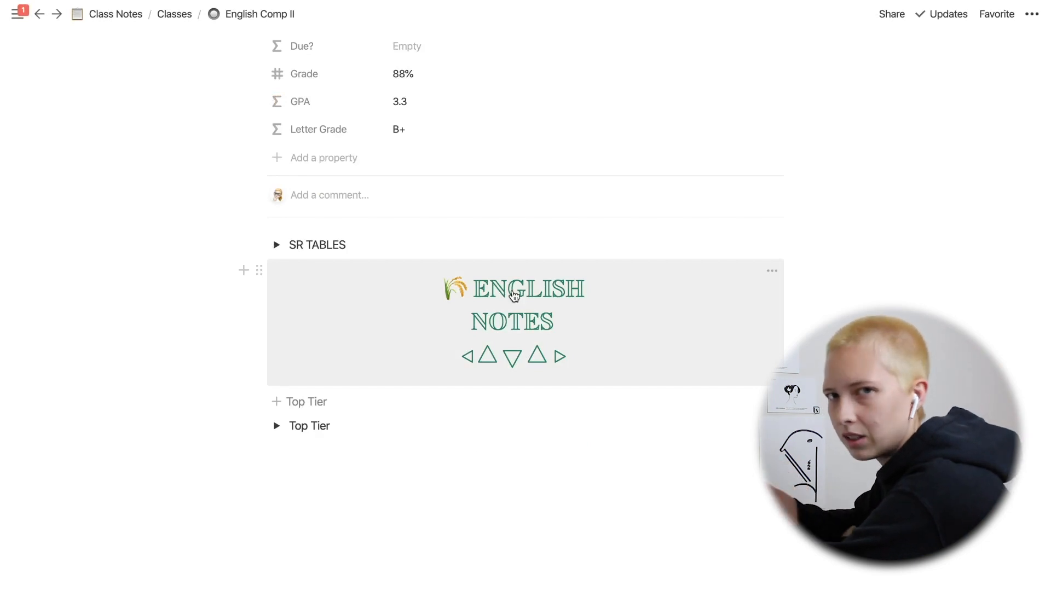
Review the equation code behind the ENGLISH NOTES heading and close it without changes
click(505, 337)
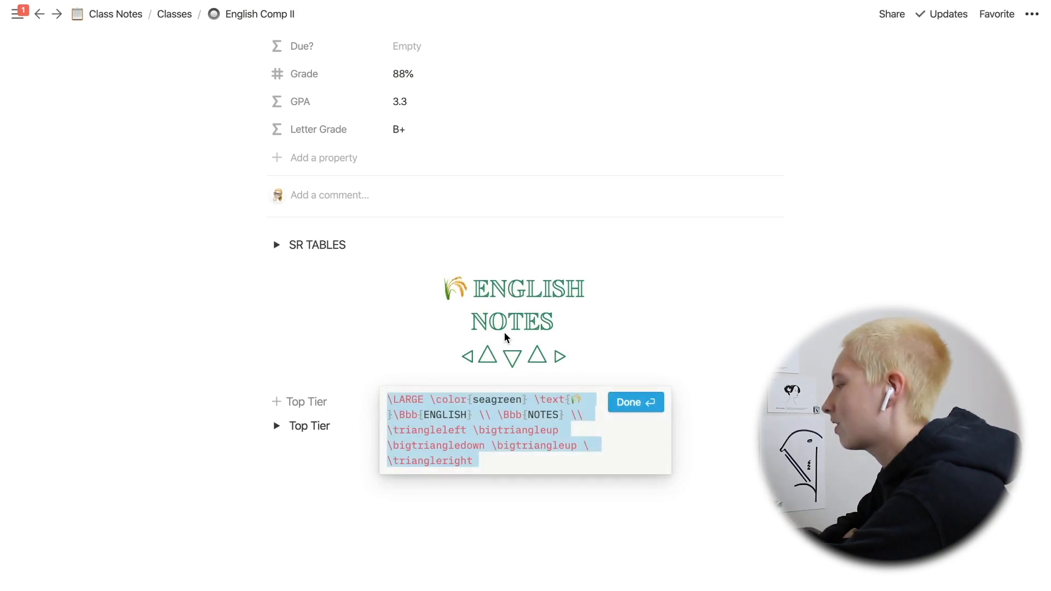
click(485, 453)
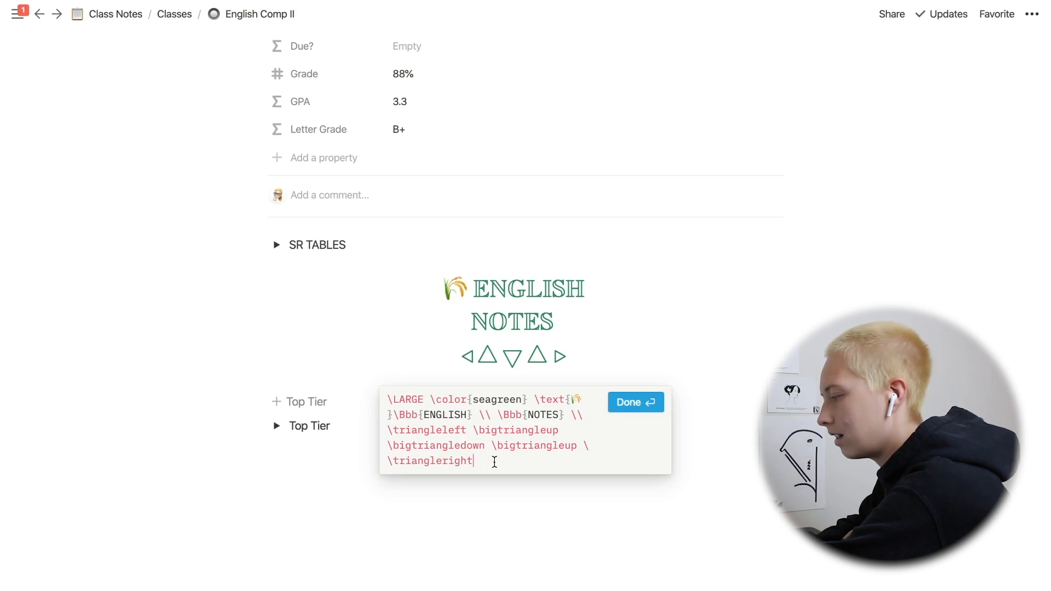
click(626, 407)
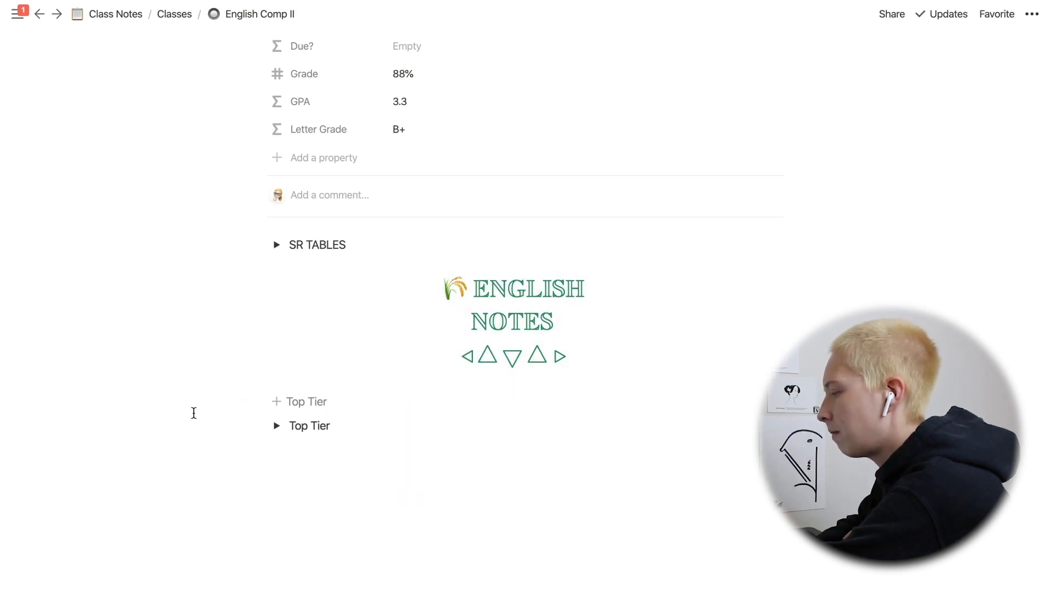
Expand the Top Tier toggle under the ENGLISH NOTES heading and review its template buttons
click(276, 427)
scroll(275, 432, down, 2)
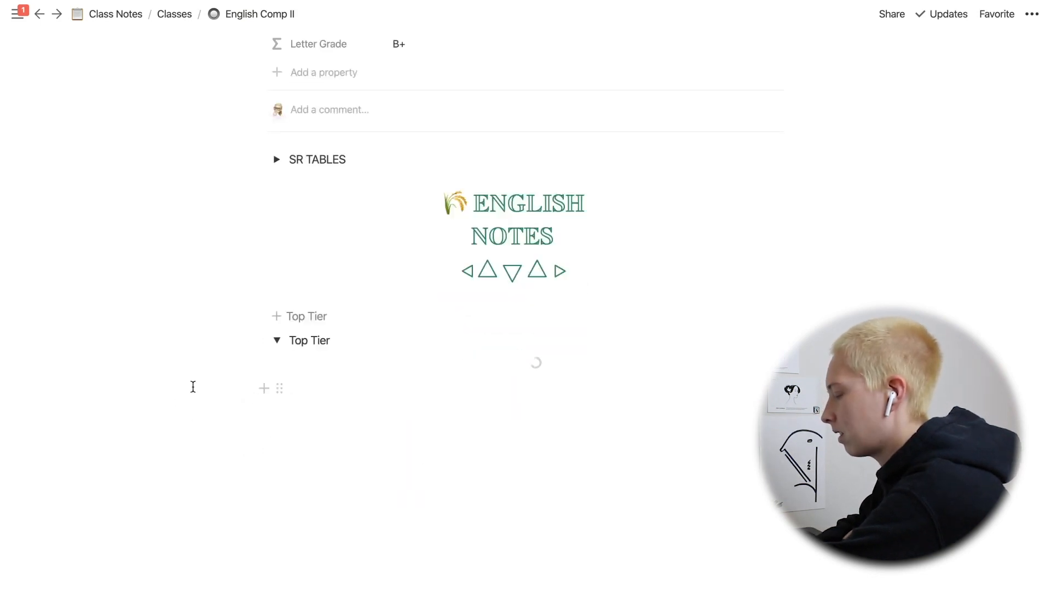
scroll(193, 386, down, 6)
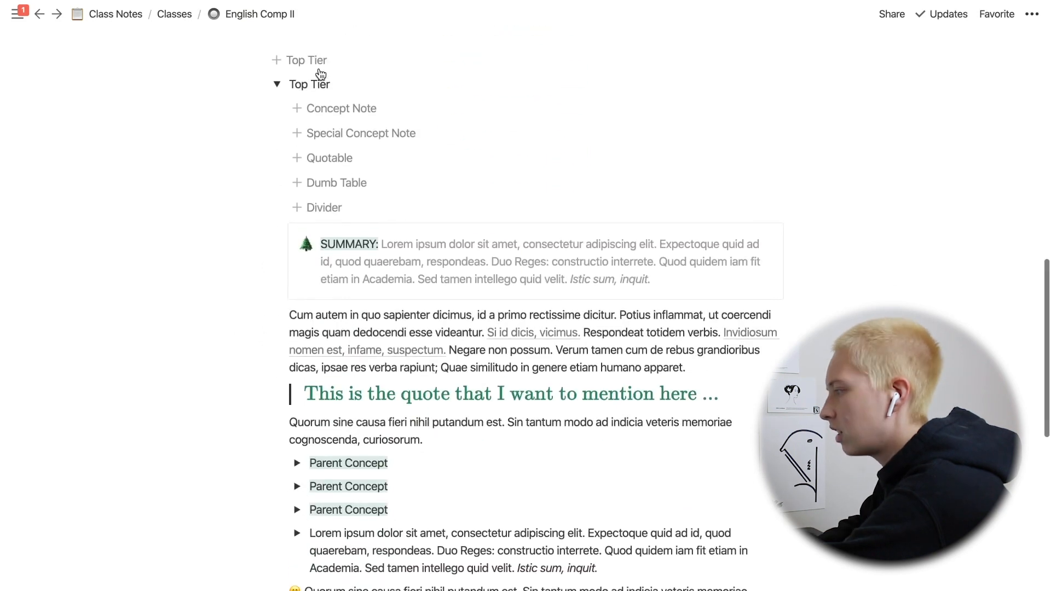
scroll(304, 78, up, 1)
drag(332, 79, 281, 93)
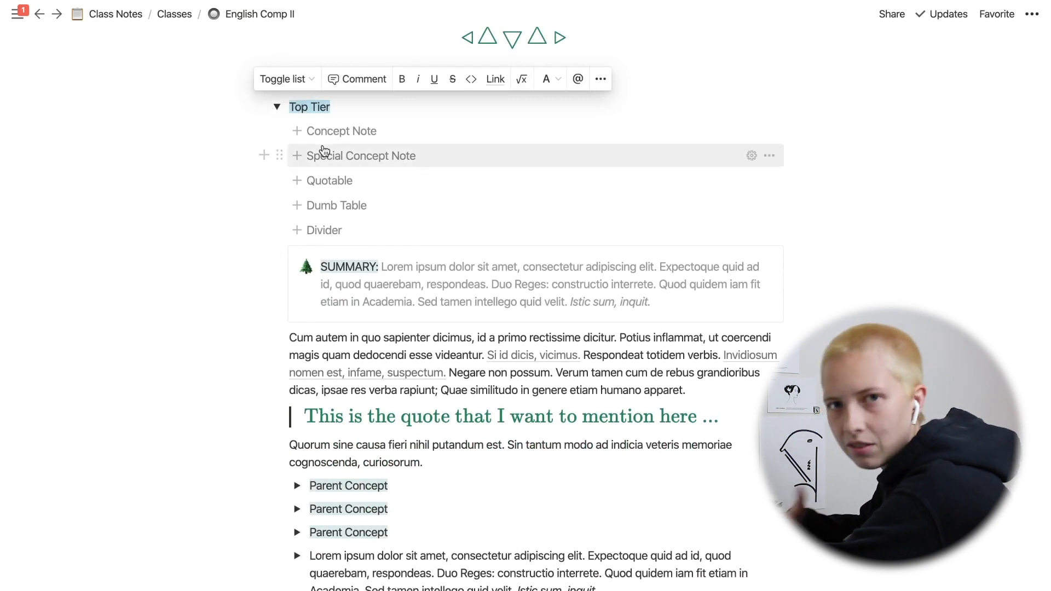
scroll(322, 150, down, 1)
click(187, 213)
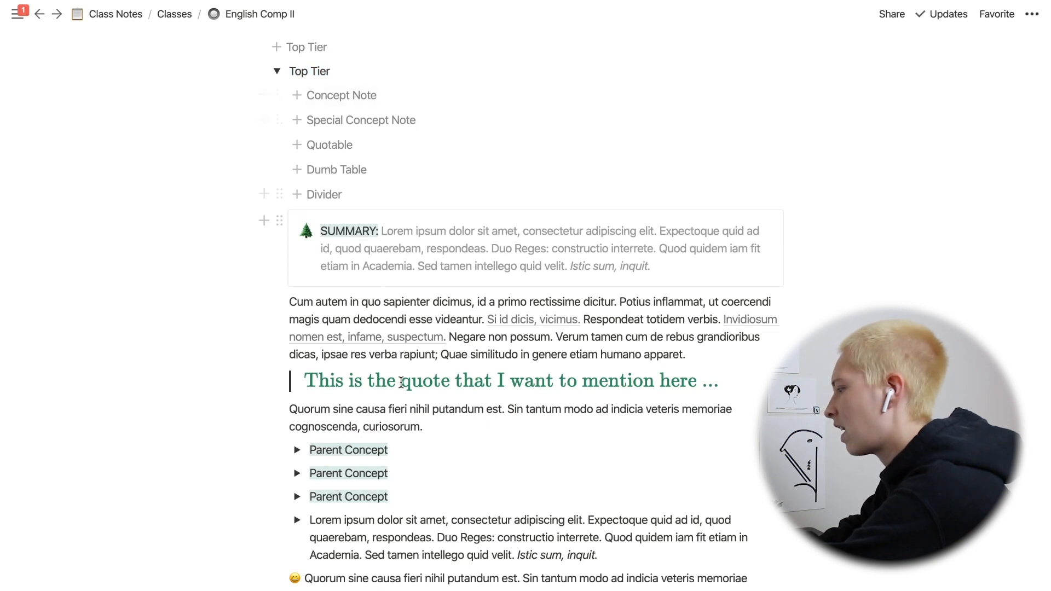
Examine the Top Tier toggle's sample notes, including the summary, quote, concept toggles, divider and pros and cons table
scroll(340, 376, down, 5)
scroll(401, 382, down, 3)
scroll(401, 382, up, 6)
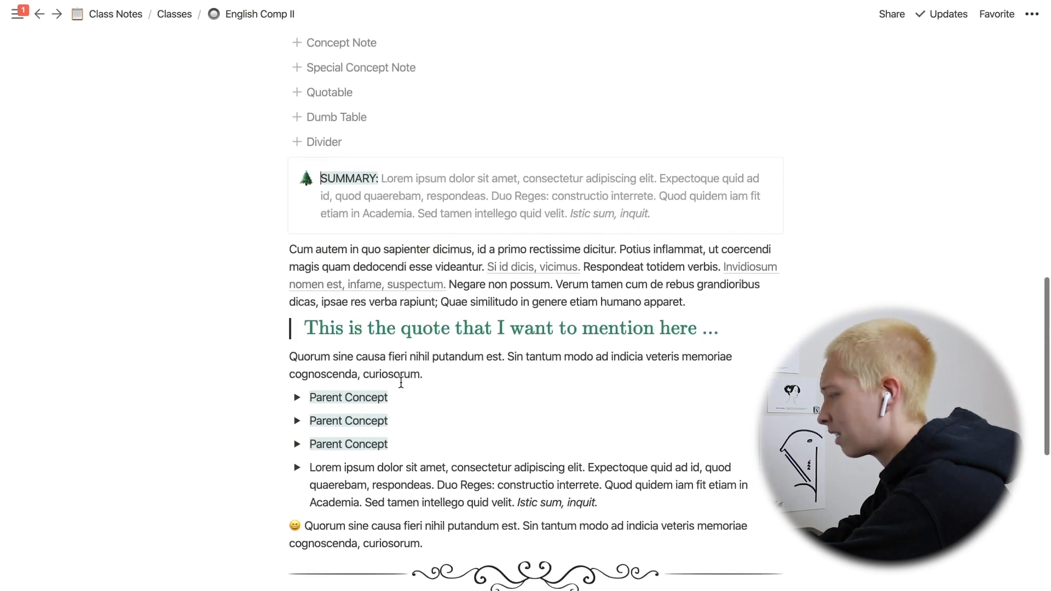
scroll(401, 382, up, 1)
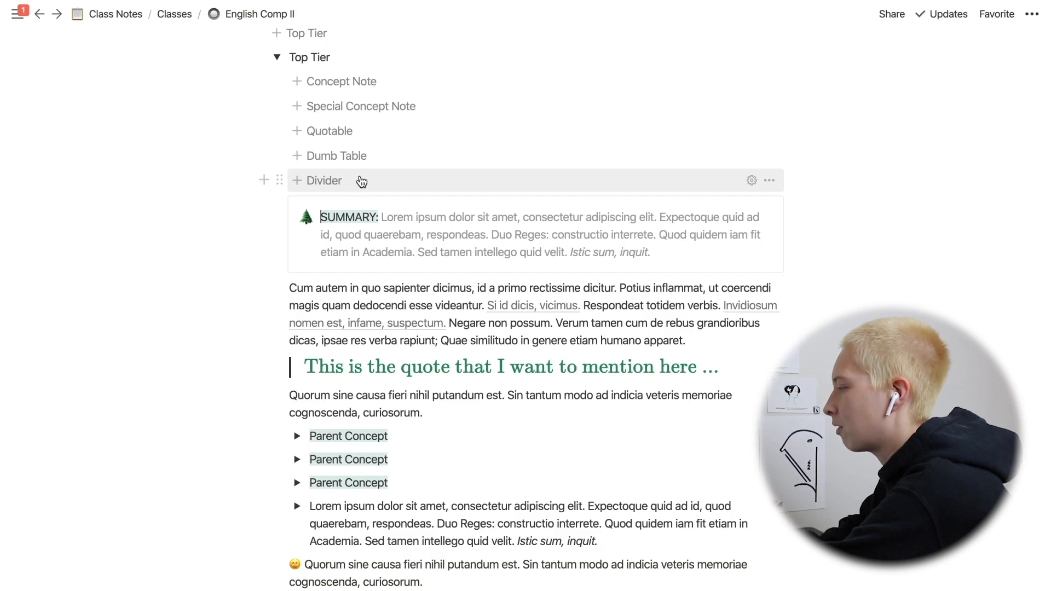
scroll(368, 167, down, 5)
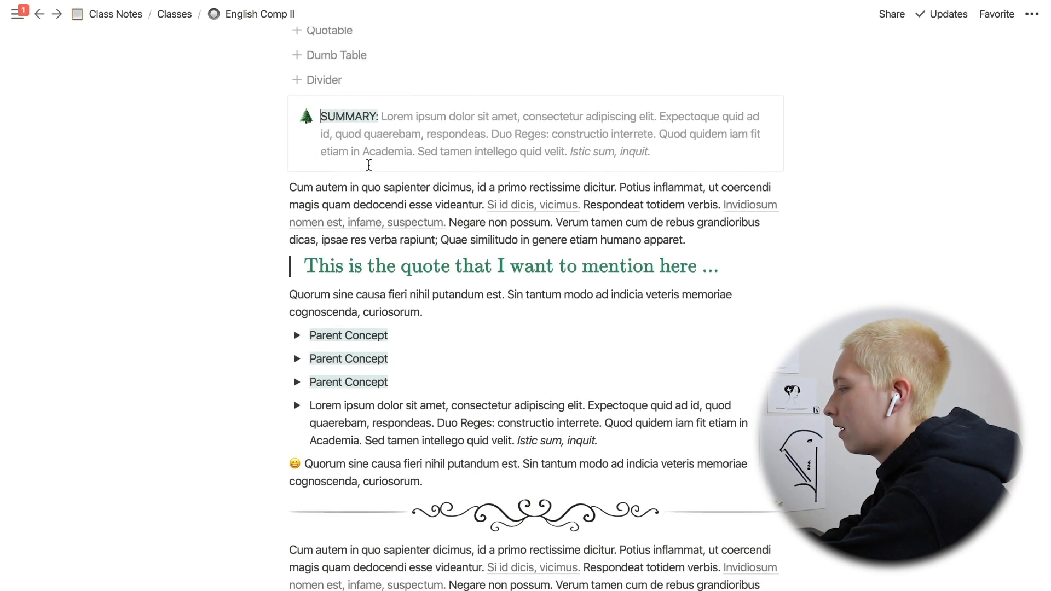
scroll(369, 164, down, 3)
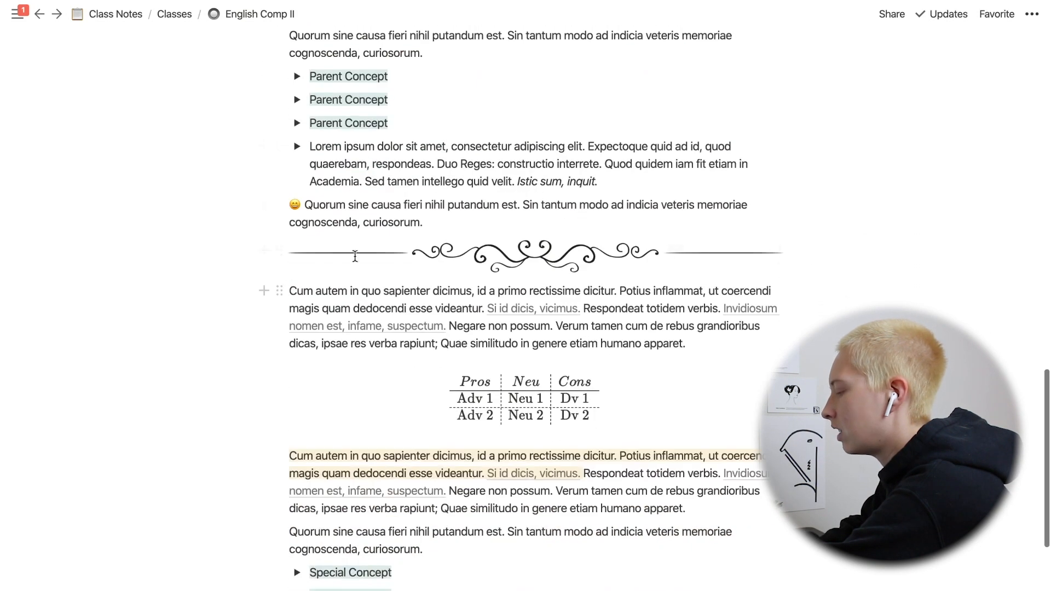
scroll(402, 435, down, 4)
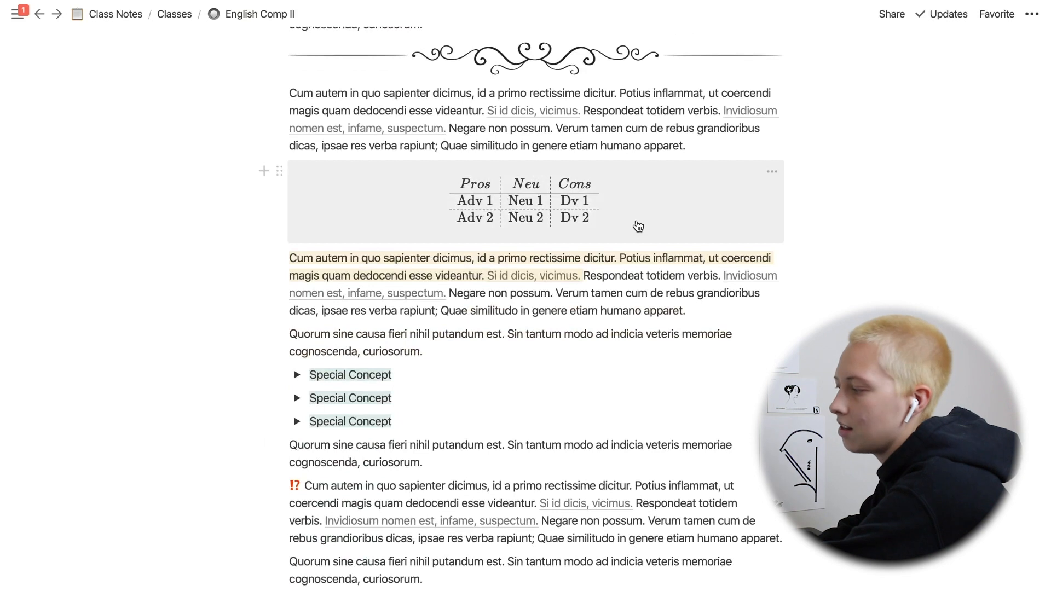
scroll(372, 303, up, 8)
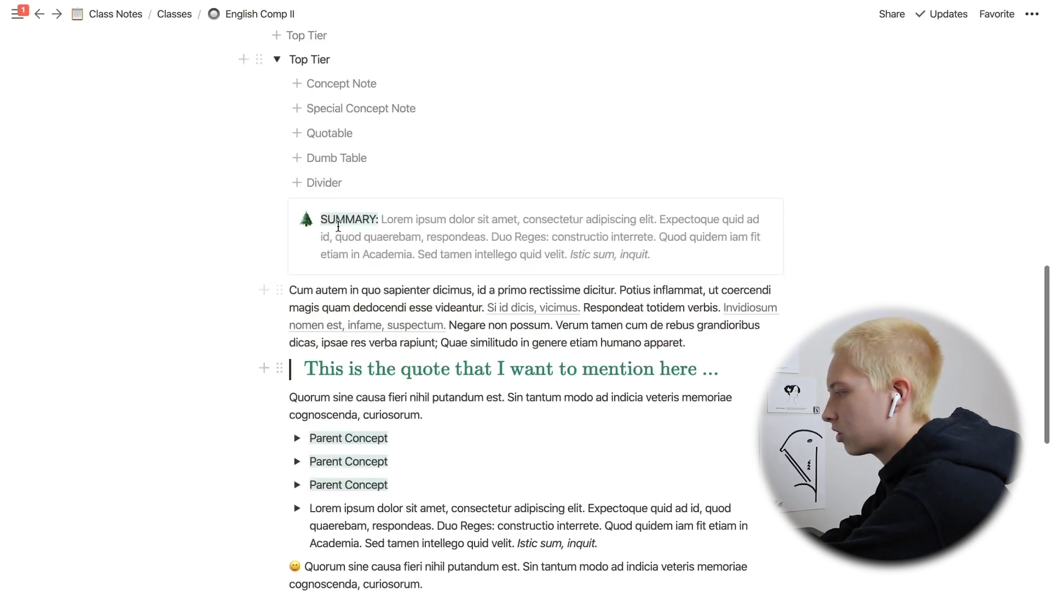
click(282, 165)
scroll(281, 171, up, 5)
scroll(281, 171, up, 8)
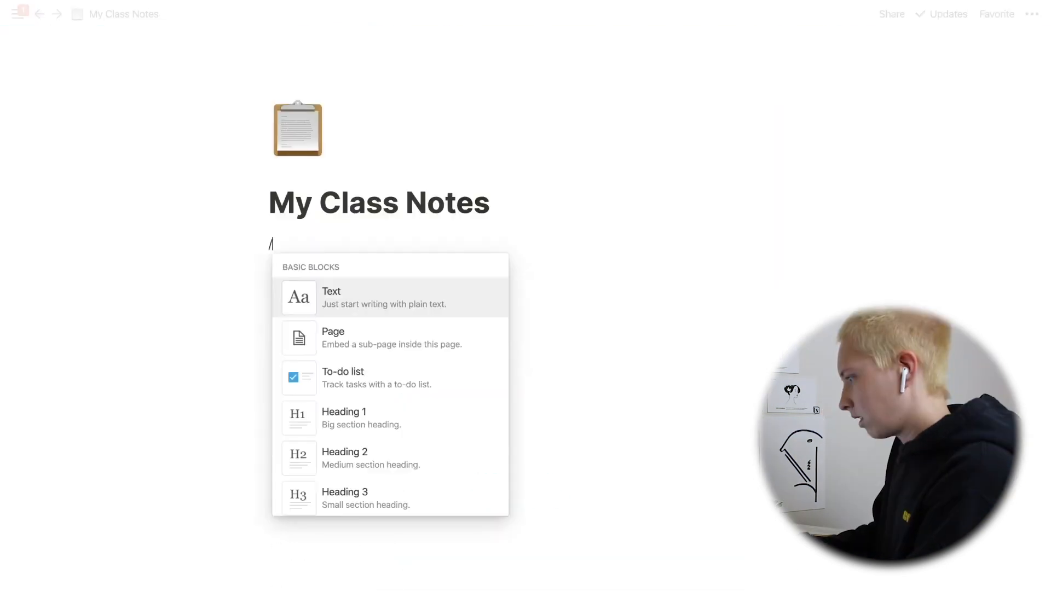
Insert an inline gallery database on the My Class Notes page and title it My Classes
text(inlin)
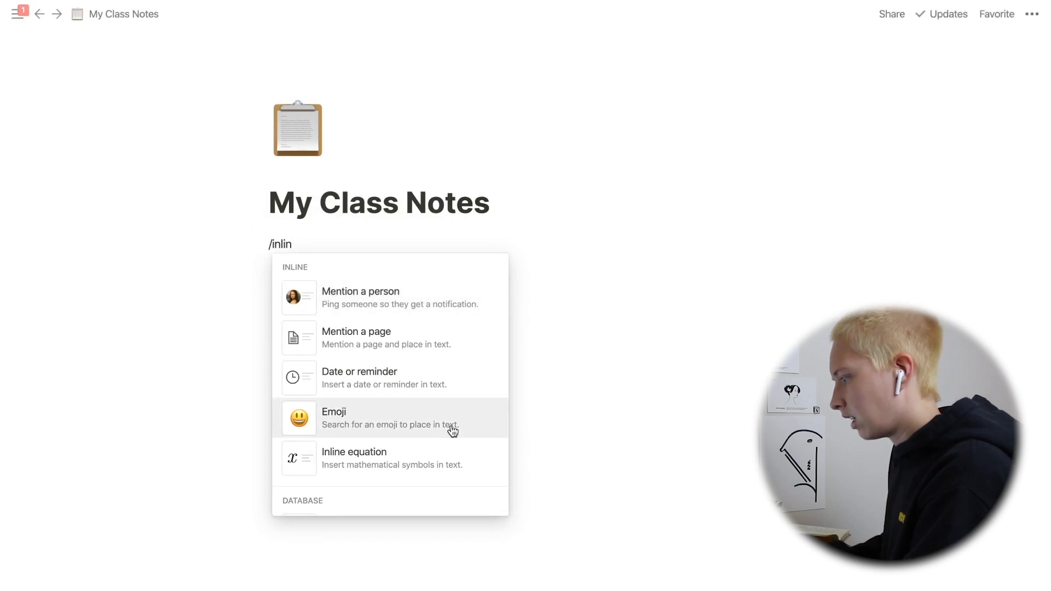
scroll(448, 429, down, 3)
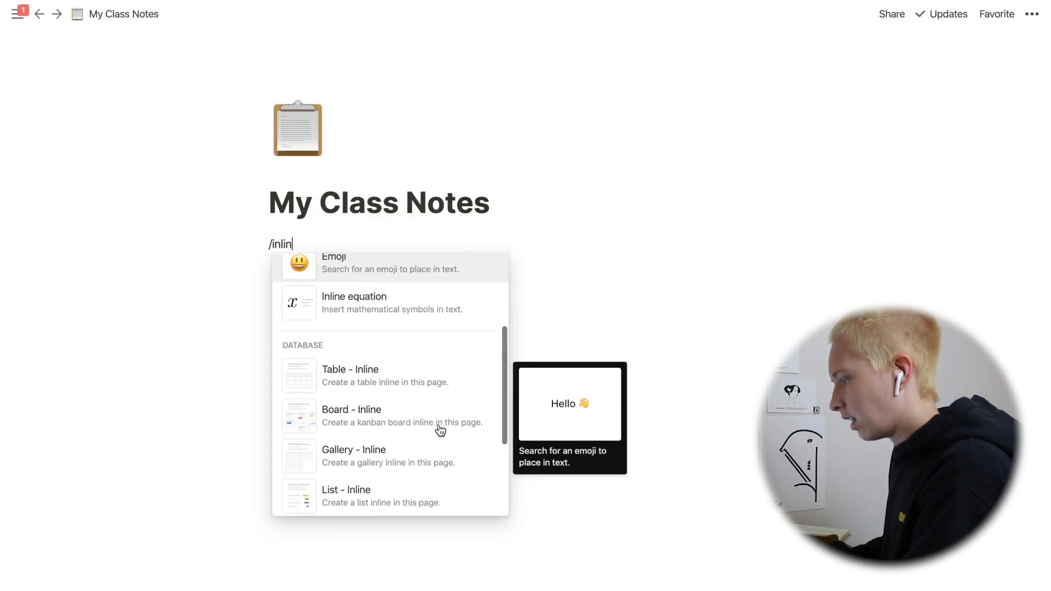
click(383, 443)
text(My )
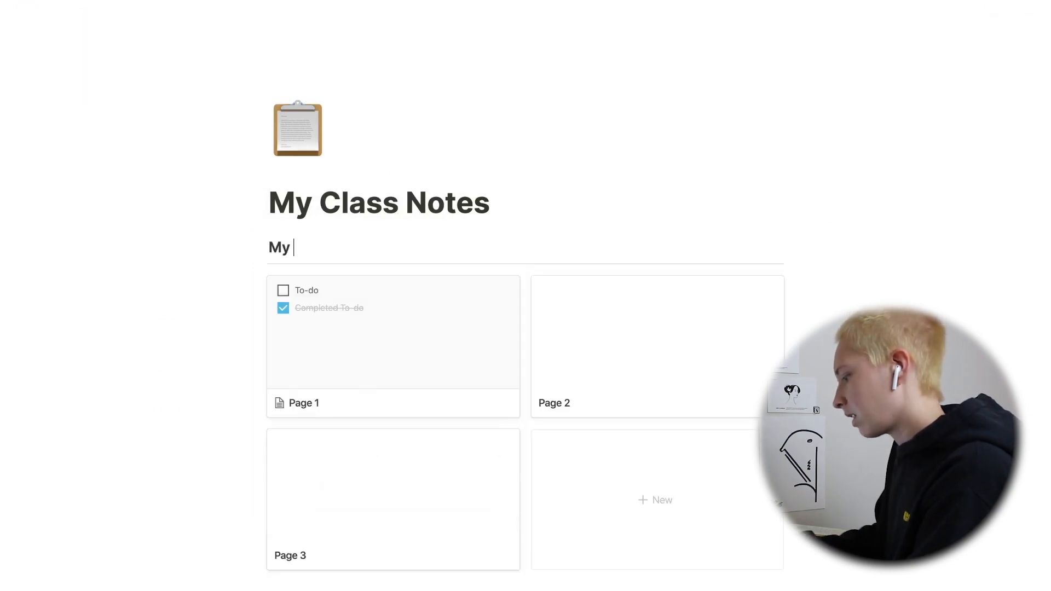
text(Classes)
Set the card size of the My Classes gallery view to Large
scroll(417, 296, down, 1)
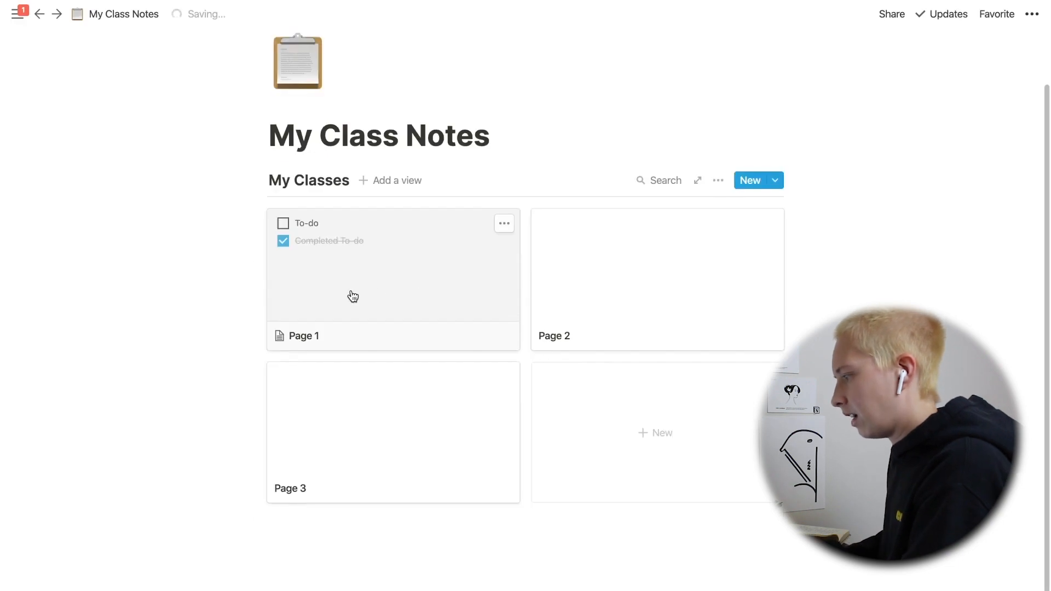
click(718, 181)
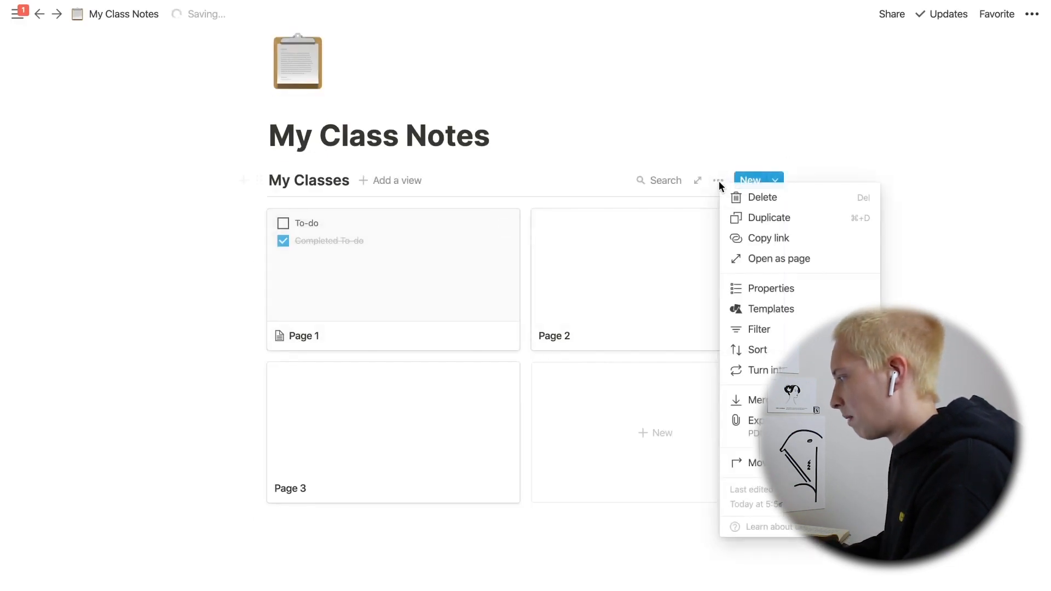
click(772, 290)
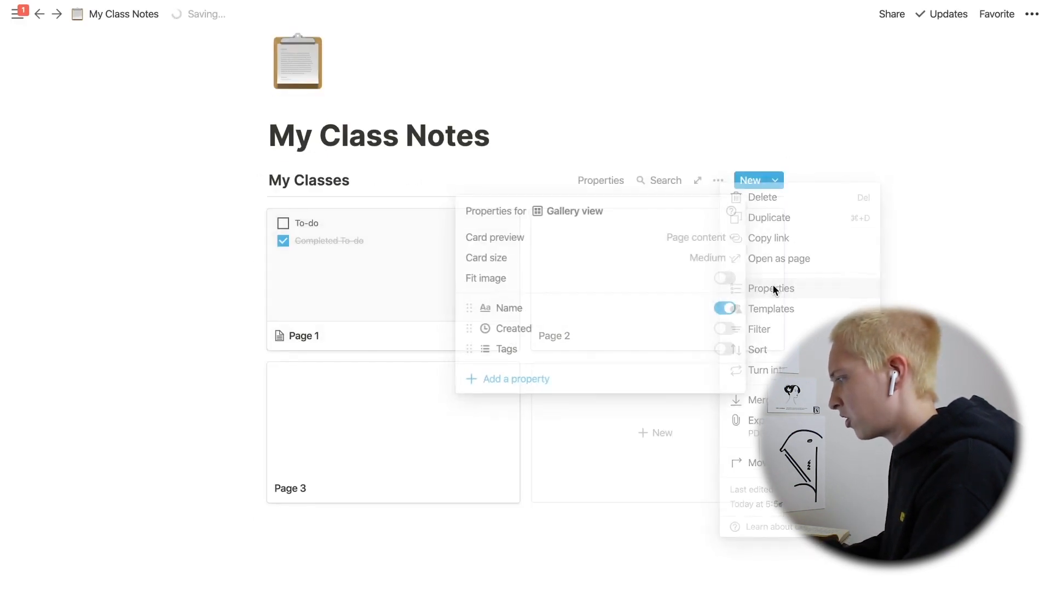
click(717, 259)
click(664, 326)
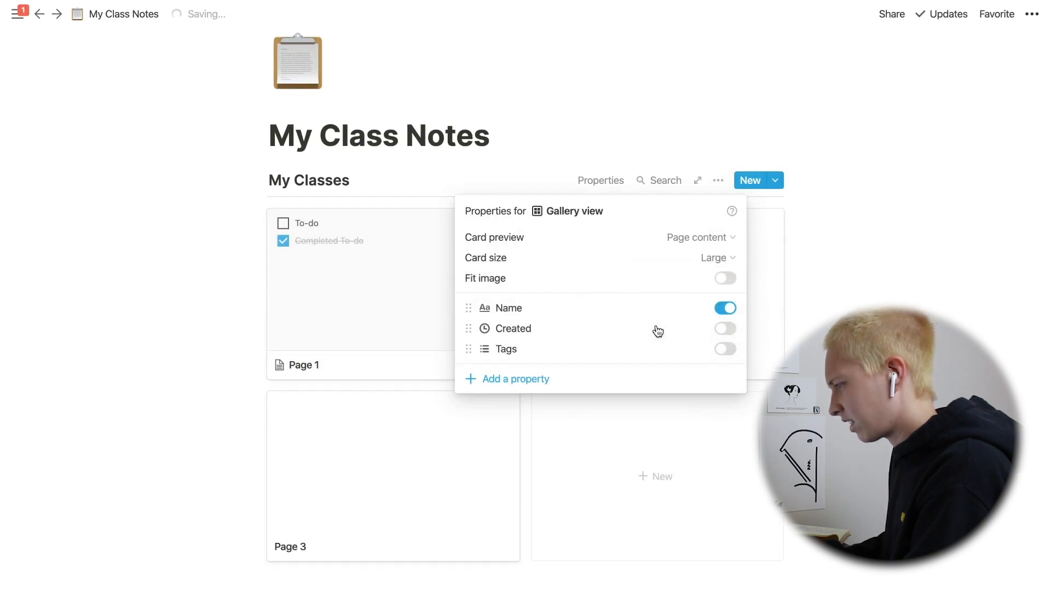
click(179, 298)
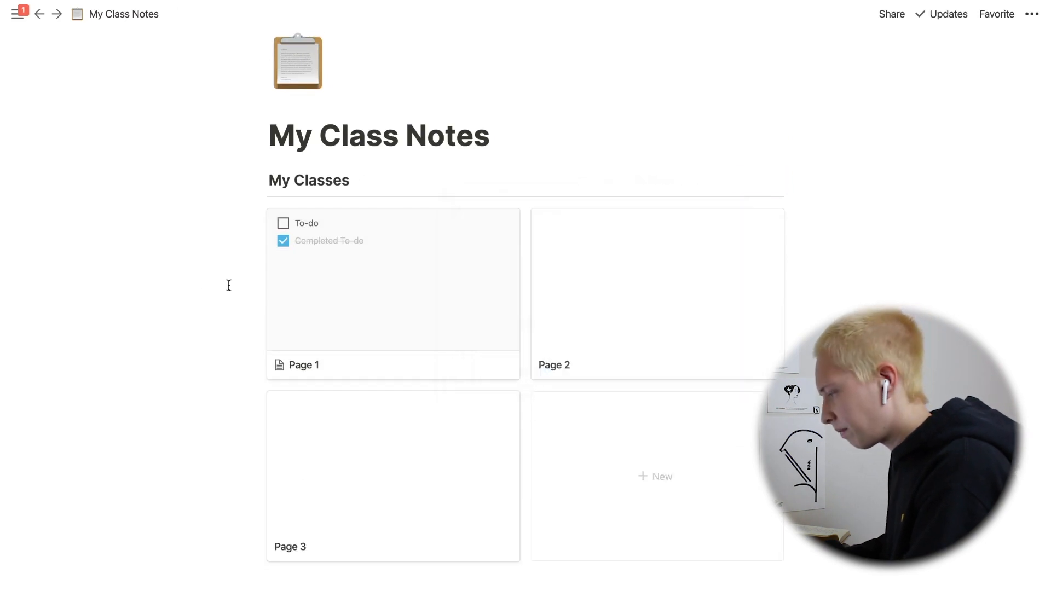
Delete the Page 1 and Page 2 cards and rename Page 3 as English Comp II
drag(198, 274, 684, 294)
key(Delete)
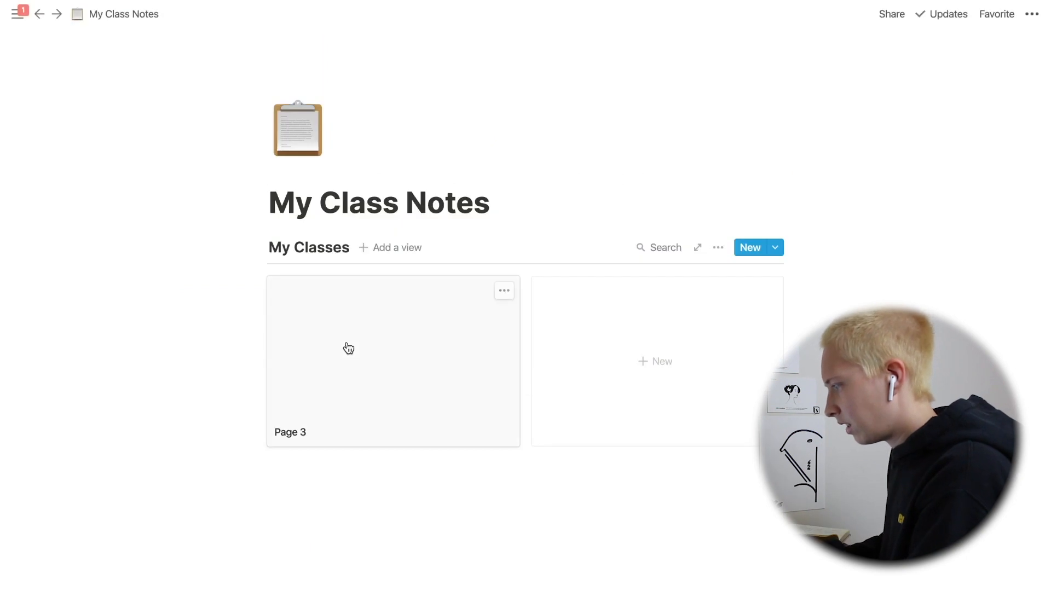
click(347, 348)
drag(366, 153, 275, 152)
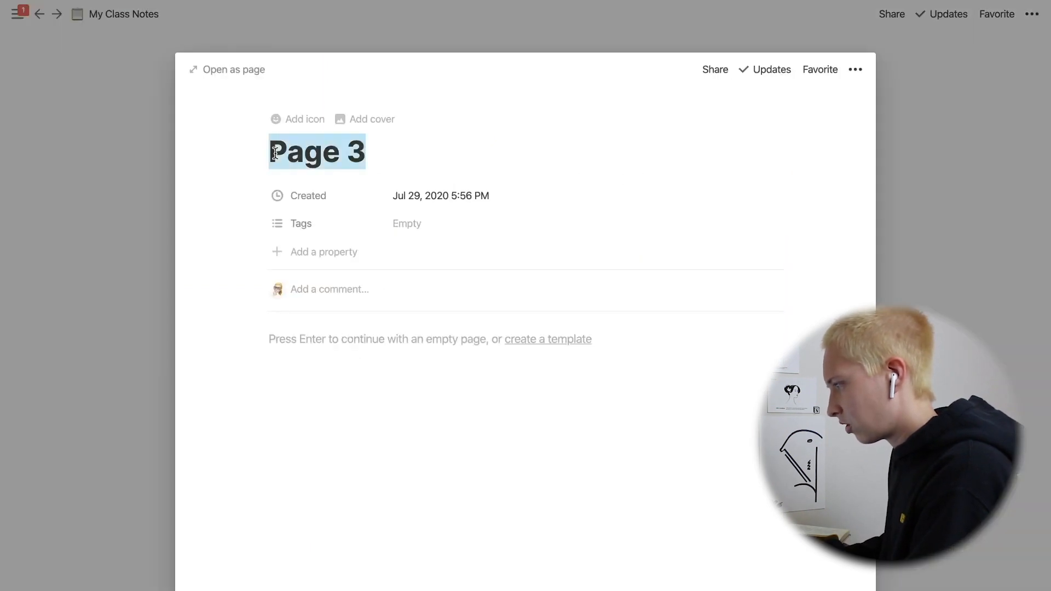
text(Eng)
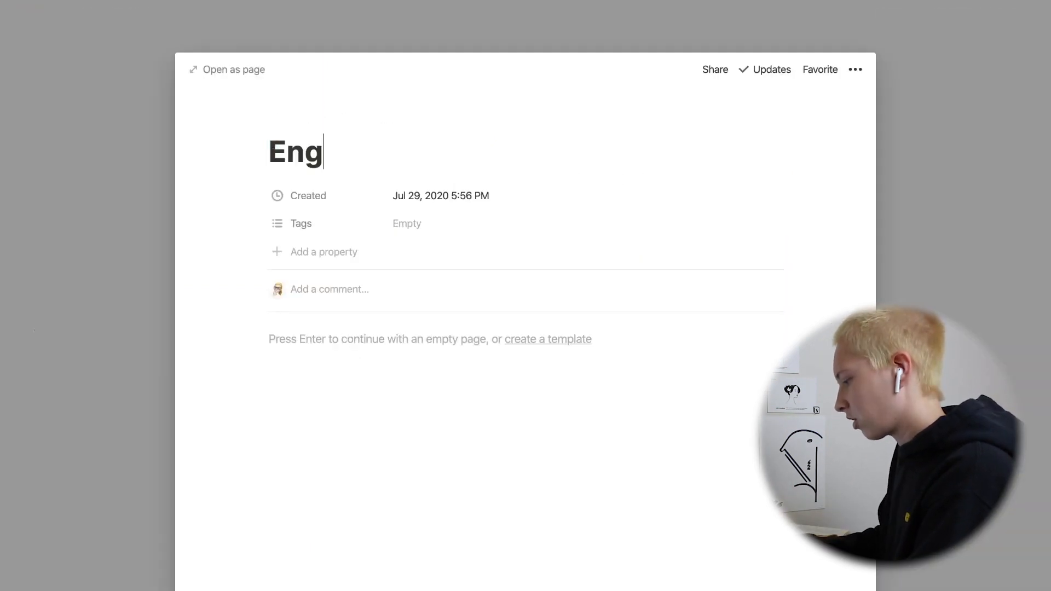
text(lish Comp)
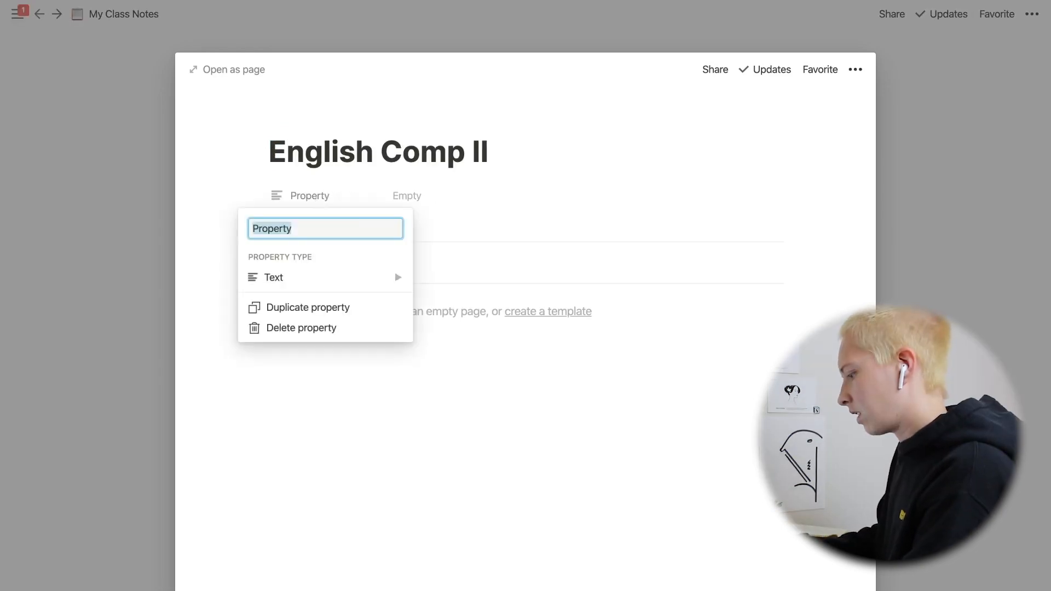
Name the new text property Instructor and fill it with the placeholder "Instructor's Name"
text(Instructor)
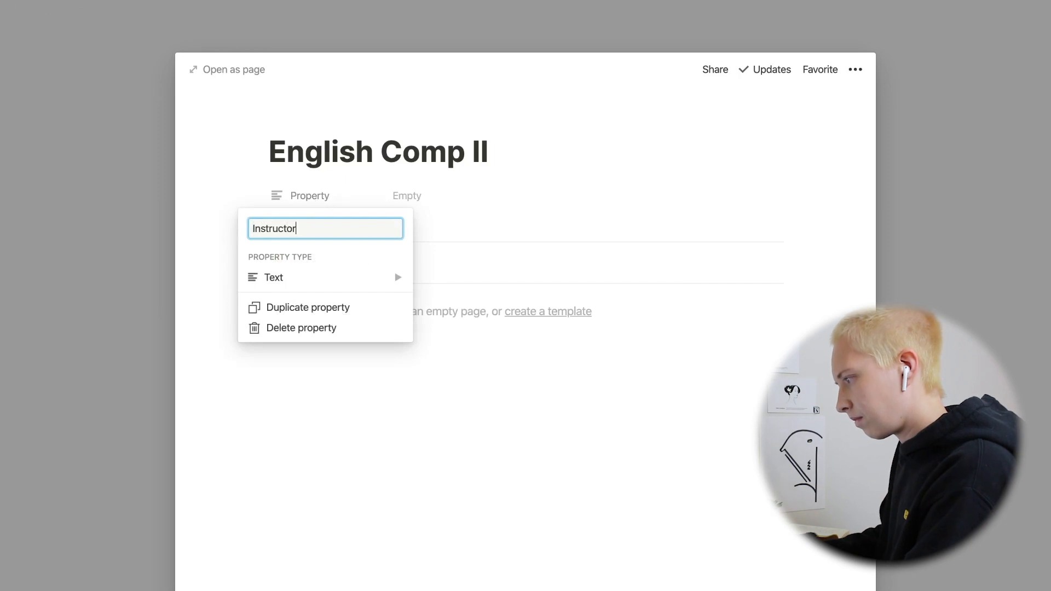
click(333, 283)
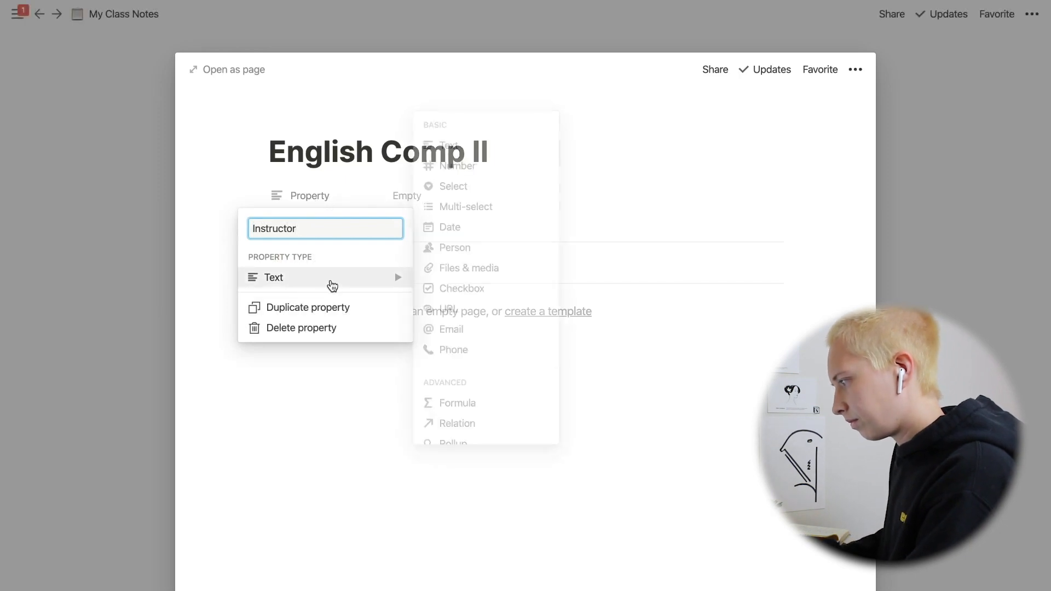
click(420, 198)
click(420, 198)
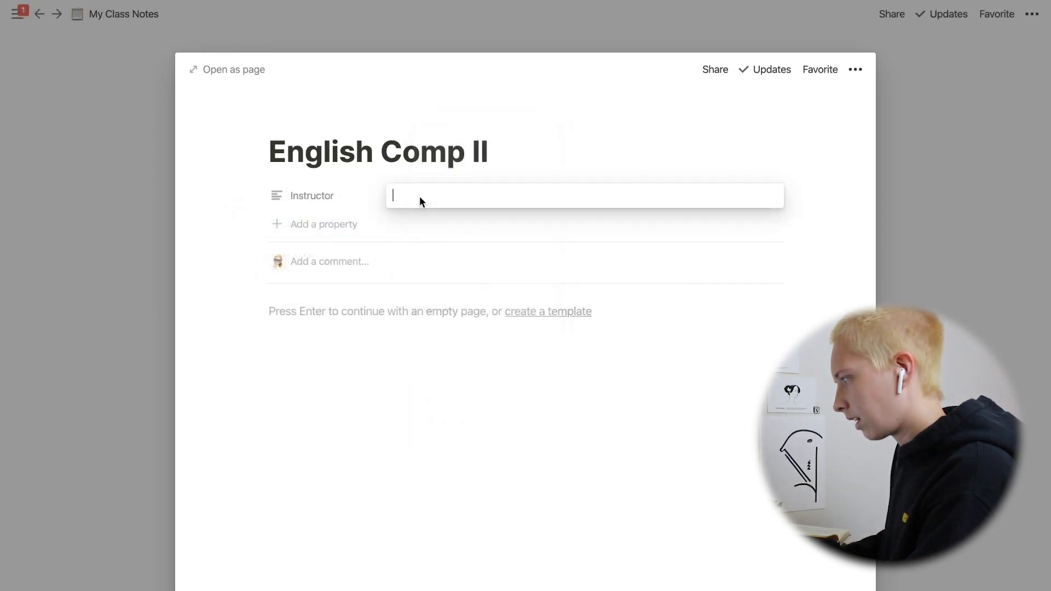
text(Instructor's Name)
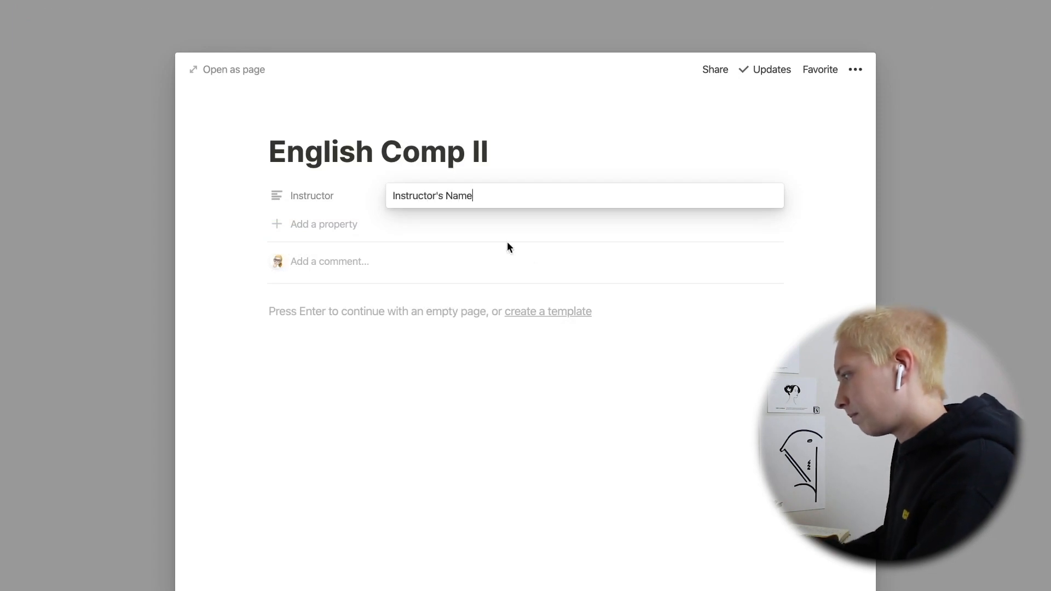
Apply a green background to the placeholder text in the Instructor property
drag(492, 196, 391, 192)
click(514, 170)
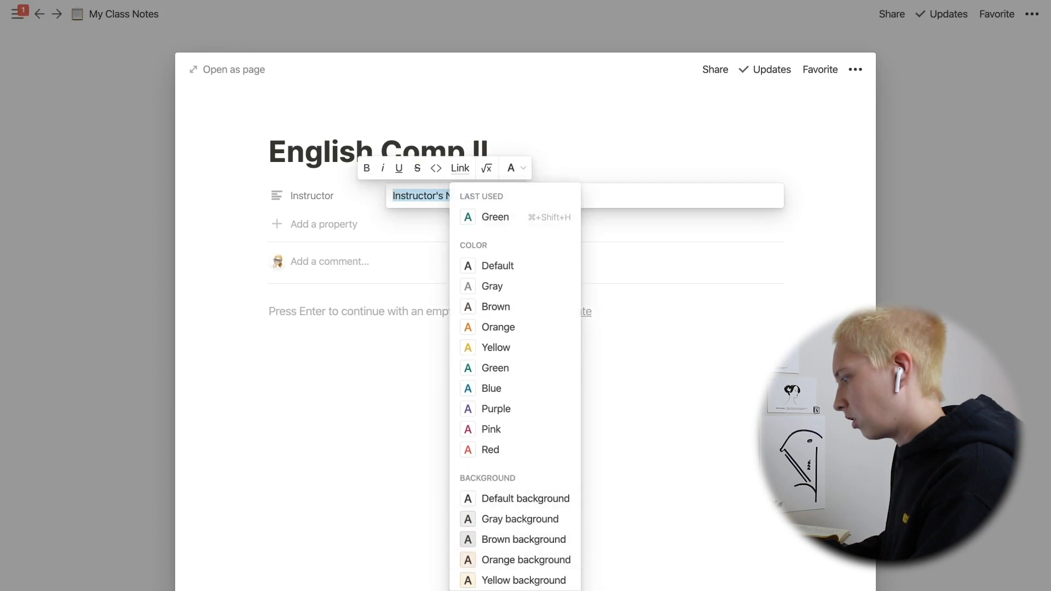
key(Escape)
Add a Select property named Semester to English Comp II and give it the new option Semester 1
click(309, 224)
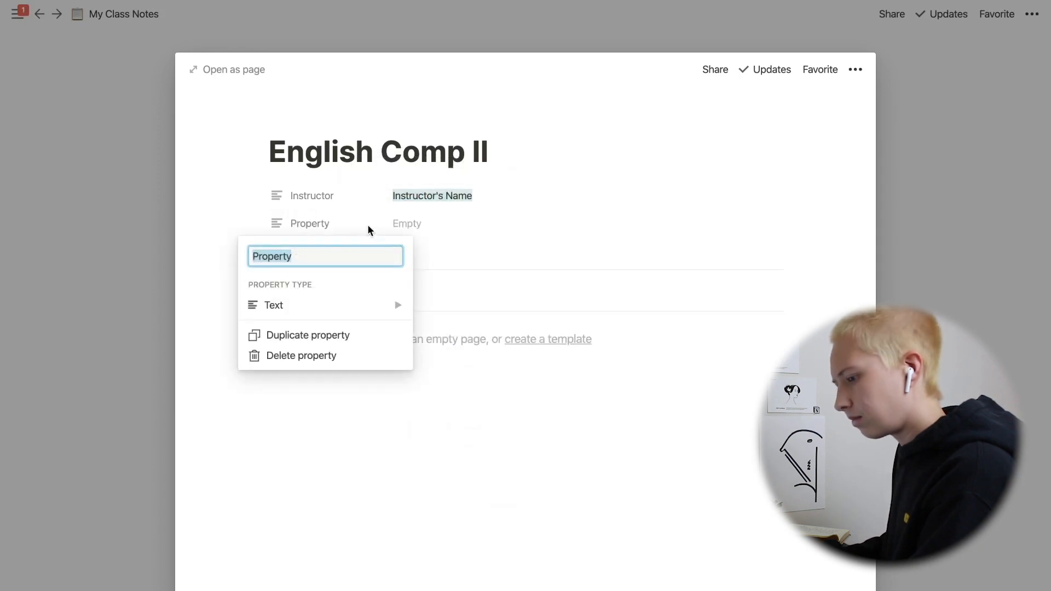
text(Semester)
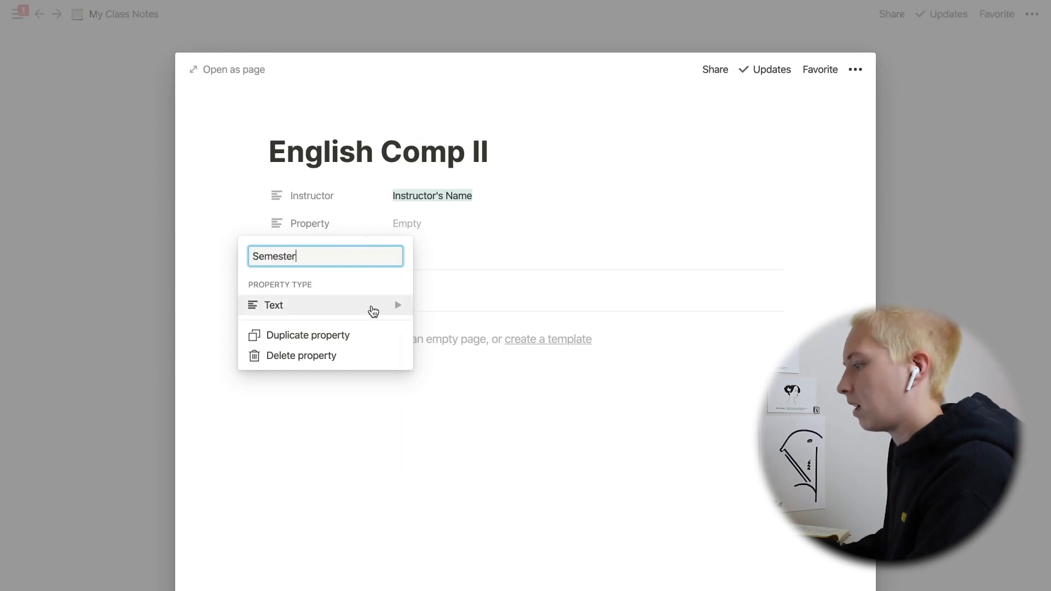
mouse_move(371, 307)
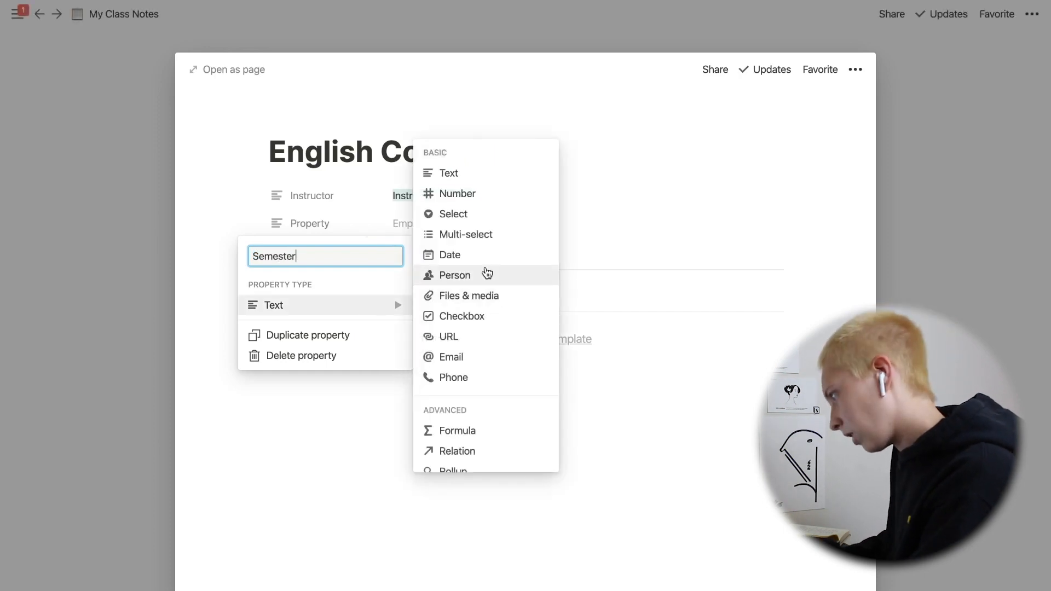
click(463, 219)
click(396, 223)
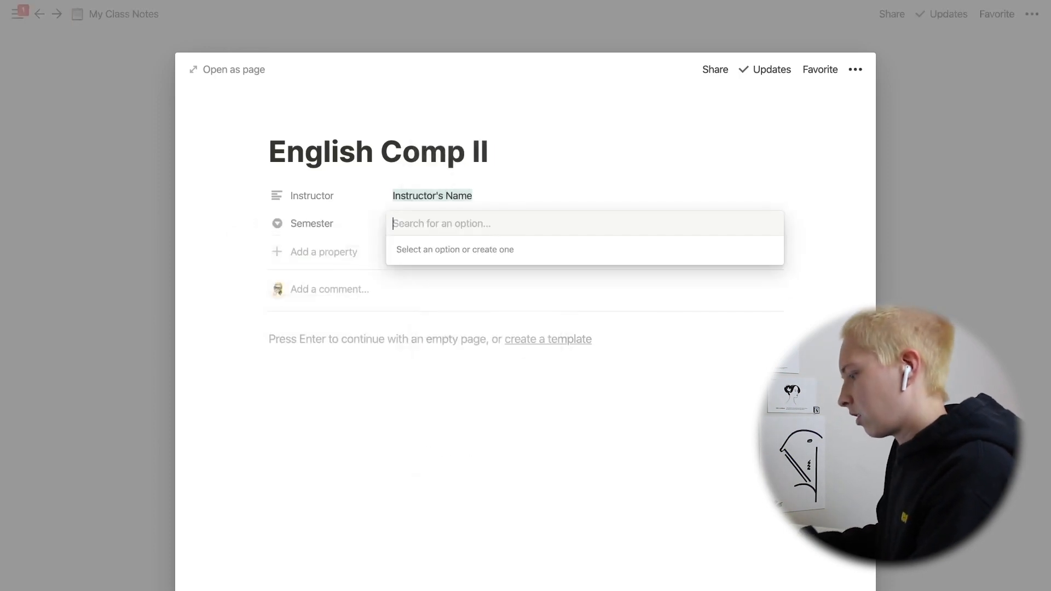
text(Semester 1)
key(Return)
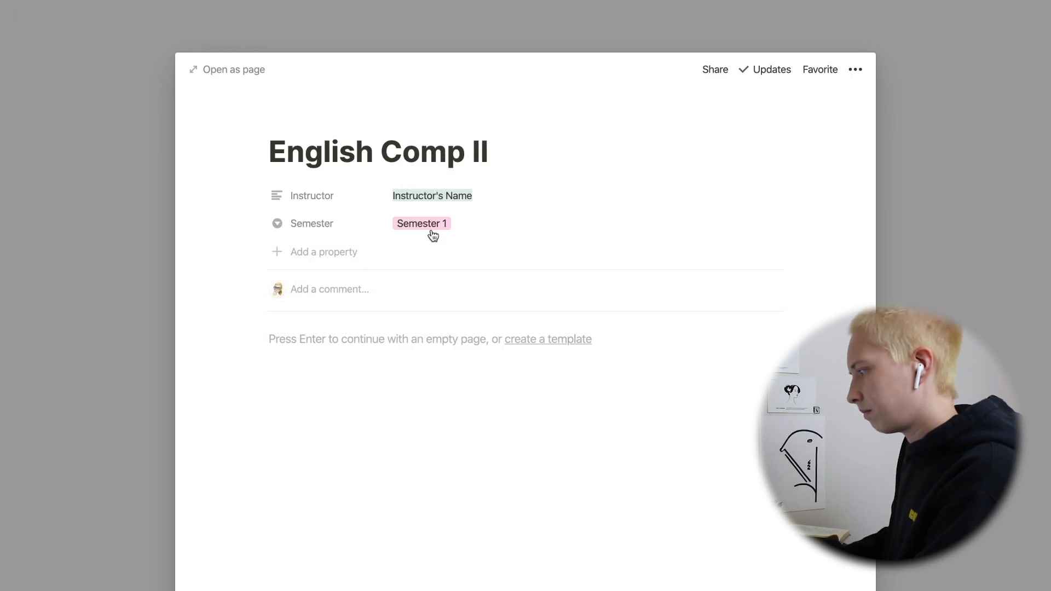
Create the option Semester 2 for the Semester property, then set English Comp II back to Semester 1
click(470, 233)
text(Semester 2)
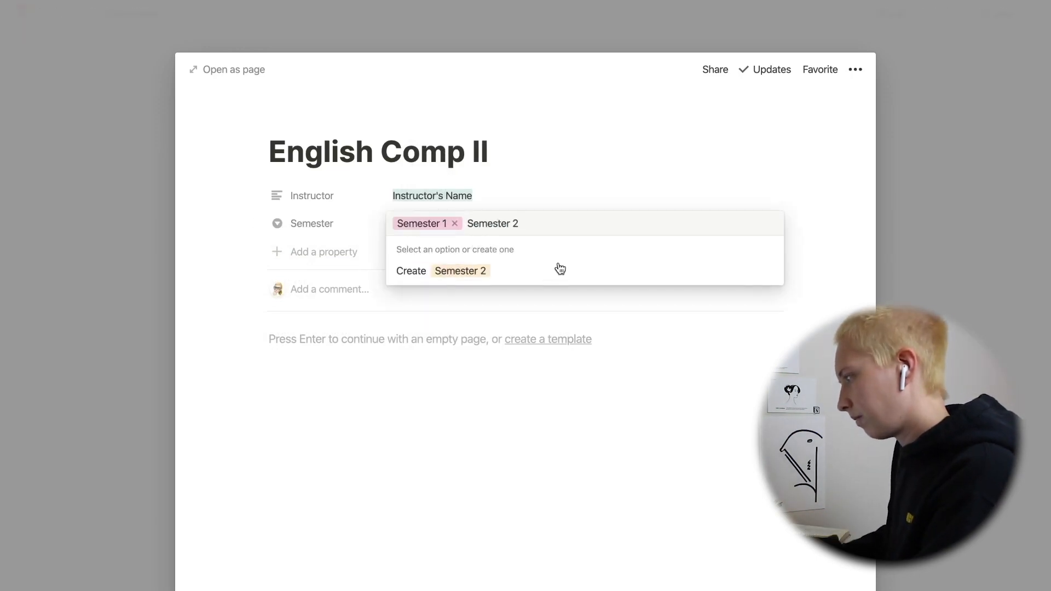
click(478, 276)
click(471, 223)
click(465, 272)
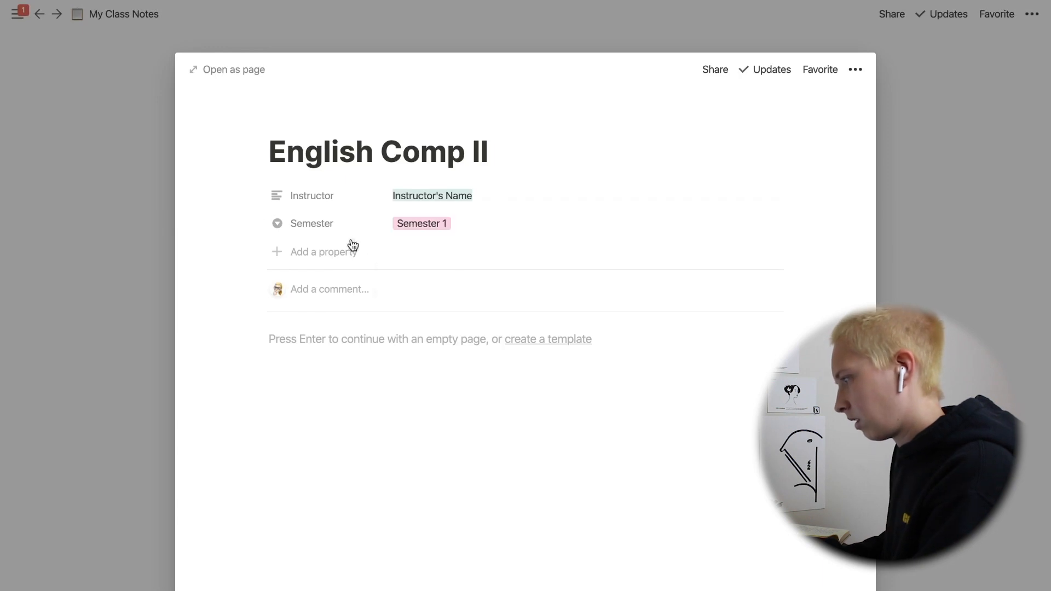
Add a property named Location to English Comp II with the Multi-select type
click(348, 247)
text(KL)
key(BackSpace)
key(BackSpace)
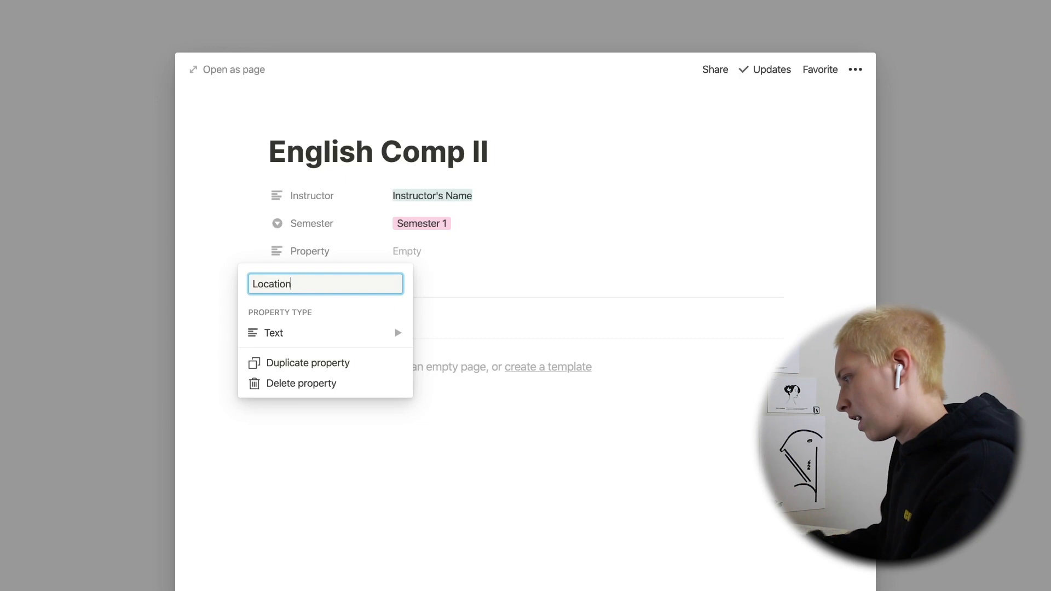
text(Location)
click(368, 334)
click(446, 263)
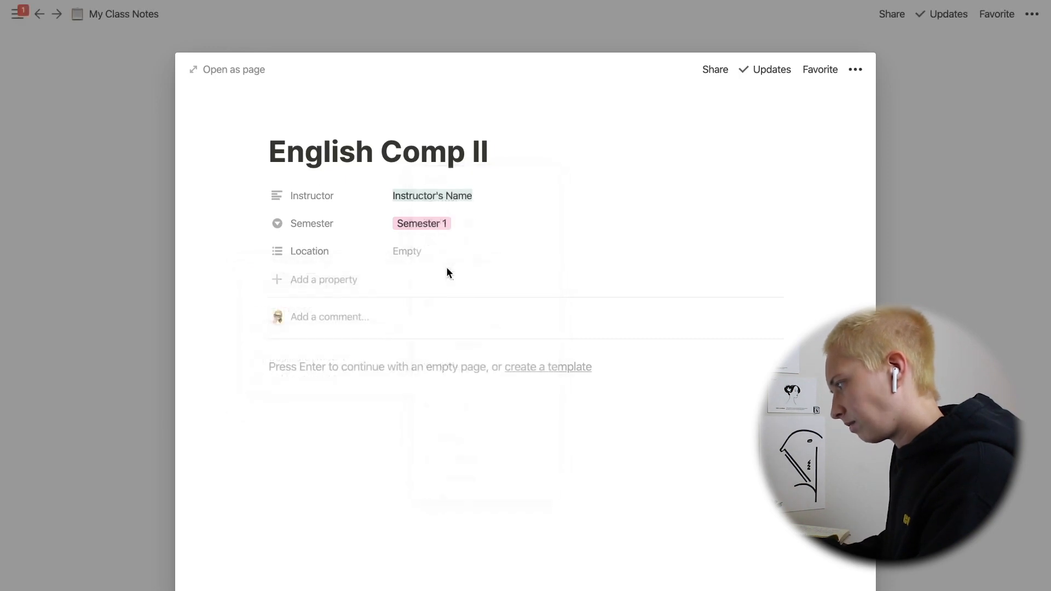
Change the Location property's type to Text and fill it with the placeholder "Location"
click(330, 258)
click(337, 335)
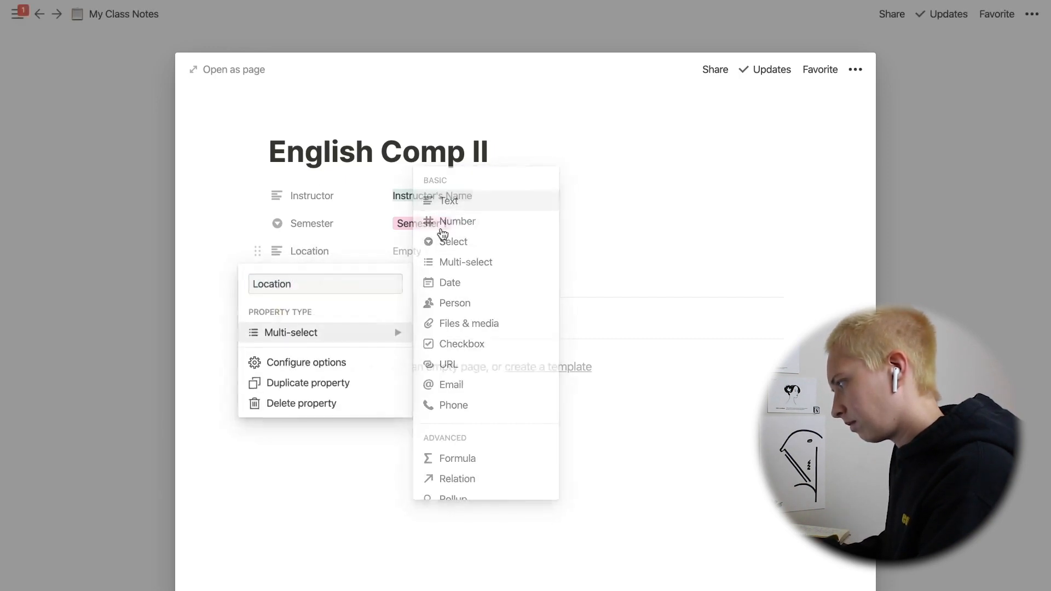
key(Escape)
click(425, 251)
text(Location)
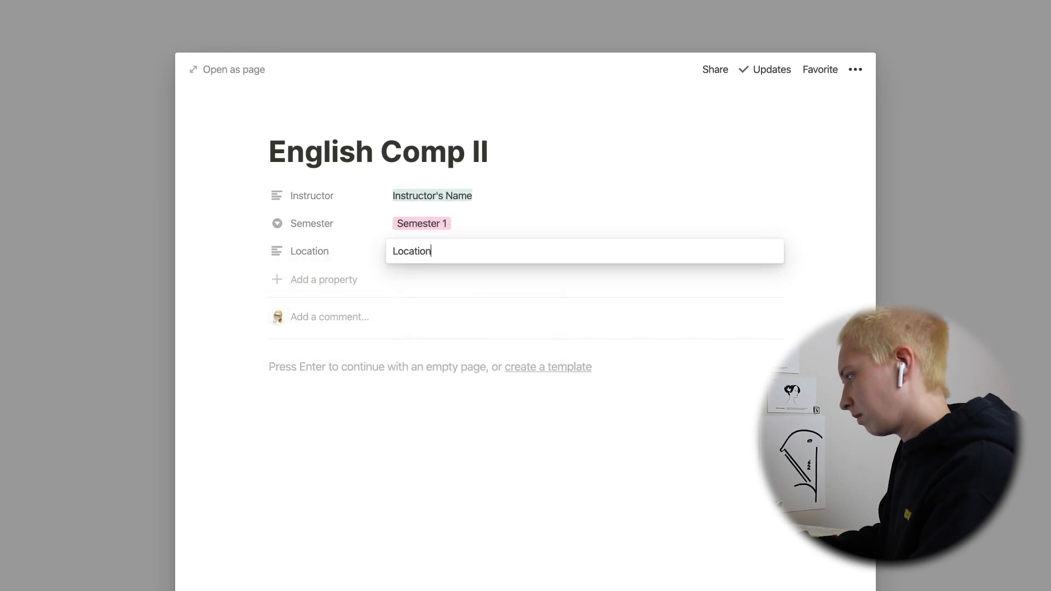
Colour the placeholder text in the Location property green
drag(443, 251, 389, 253)
click(520, 229)
click(492, 378)
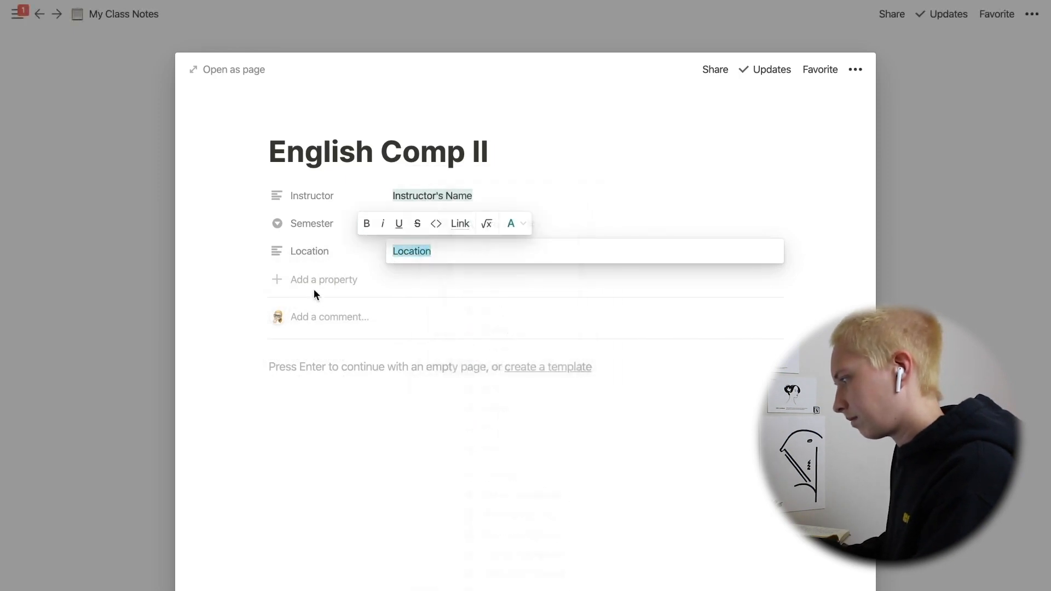
click(310, 291)
Add two more text properties to English Comp II, named Notes and Assignments
click(305, 289)
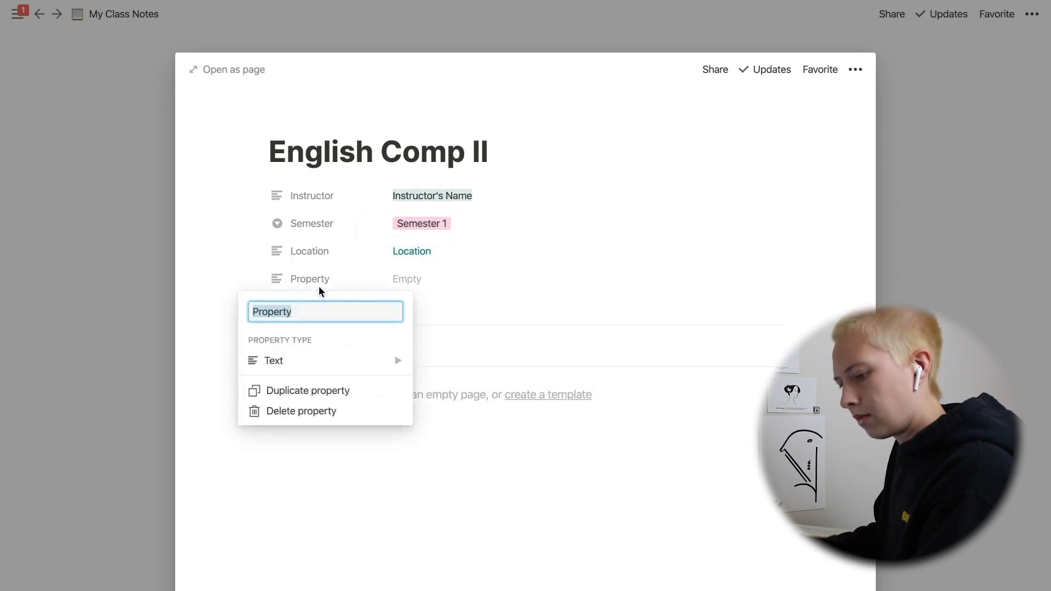
text(Notes)
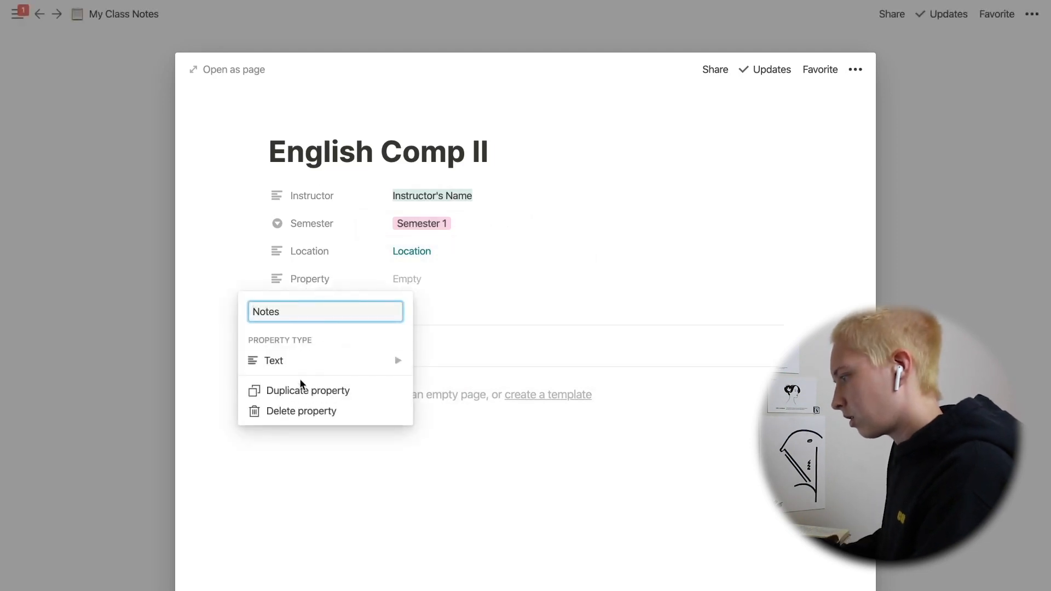
mouse_move(301, 365)
click(238, 281)
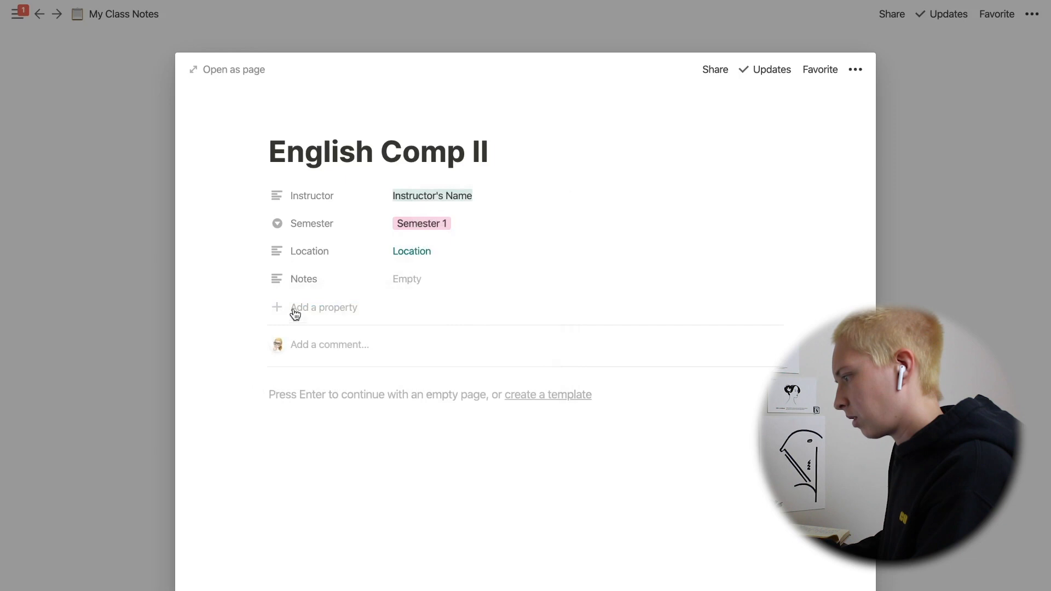
click(294, 307)
text(Assignments)
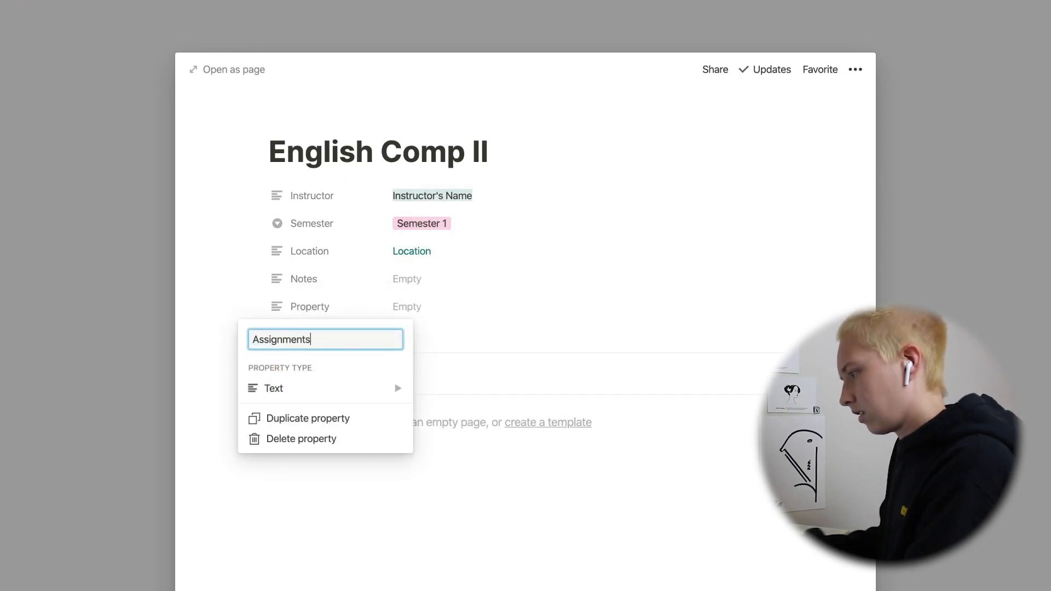
click(245, 297)
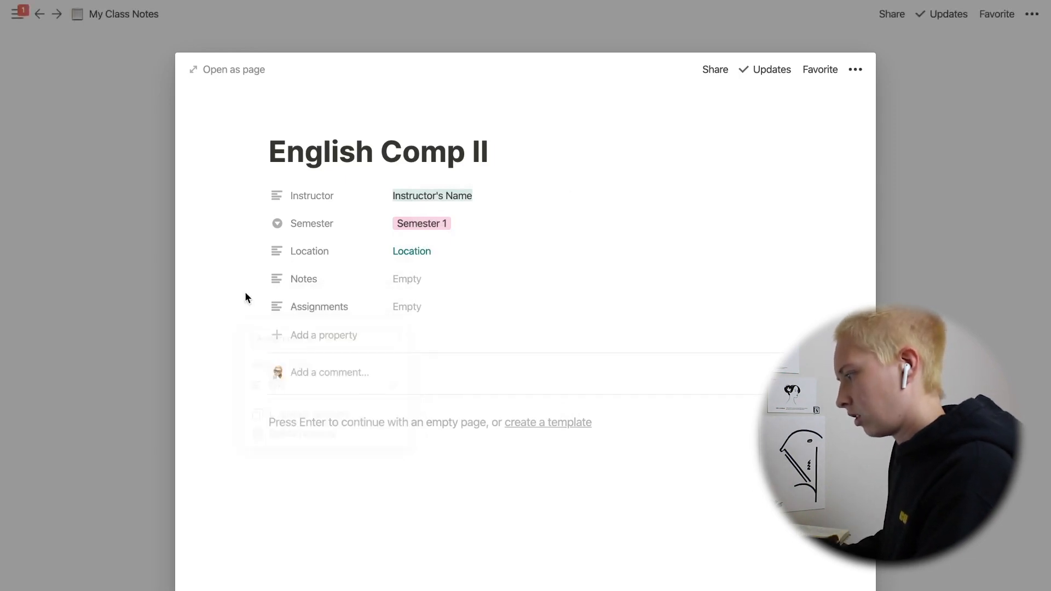
Close the English Comp II page and embed a new sub-page below the gallery on My Class Notes
click(114, 281)
click(380, 476)
key(Return)
text(/page)
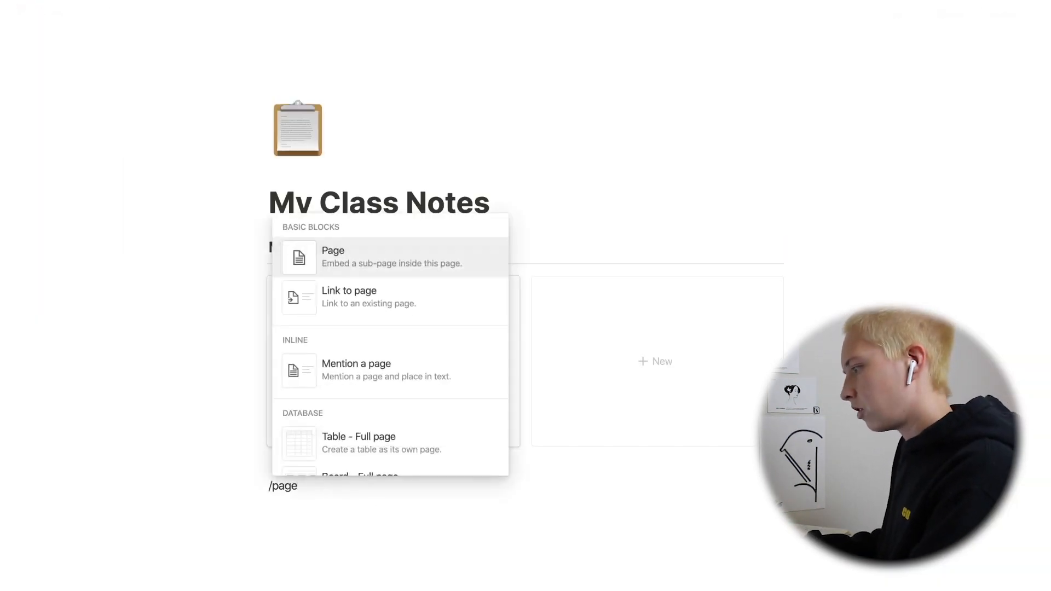
key(Return)
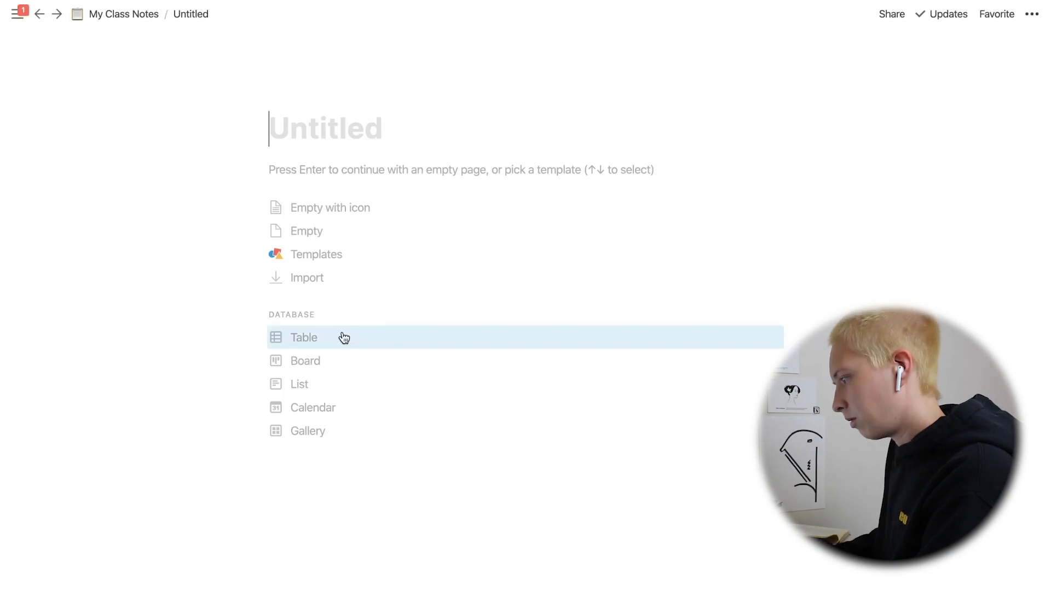
Make the new sub-page a table database and title it Notes
click(343, 332)
text(NOtes)
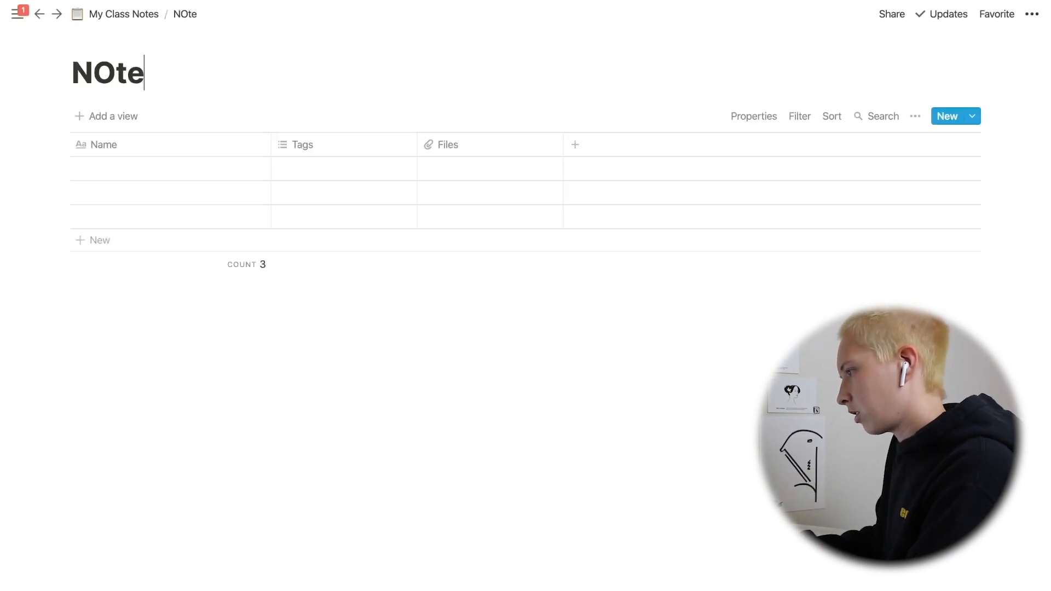
key(BackSpace)
key(BackSpace)
key(BackSpace)
key(BackSpace)
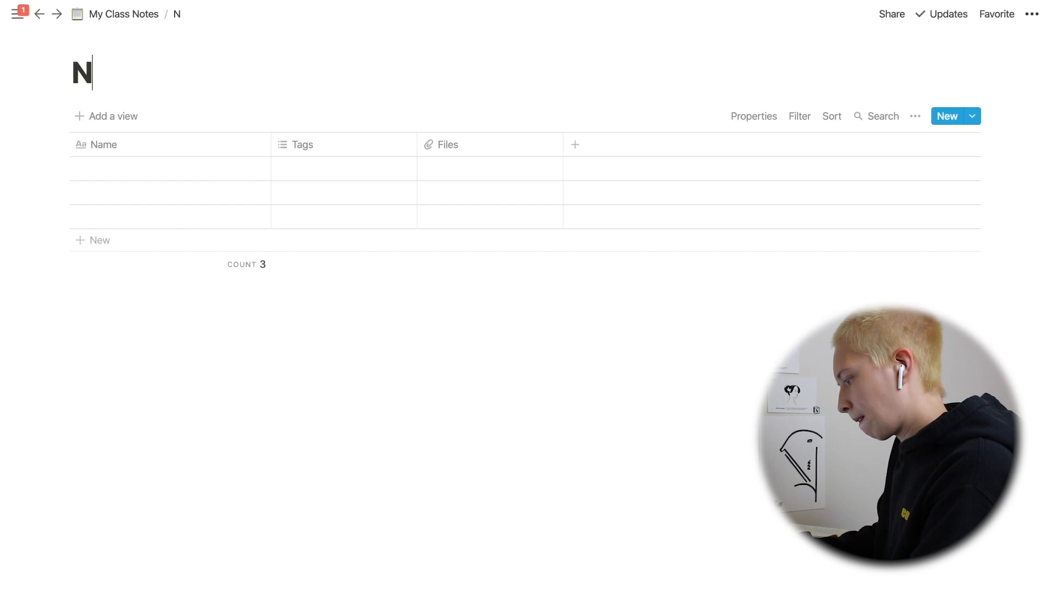
text(otes)
Give the Notes page a yellow notebook icon
click(94, 45)
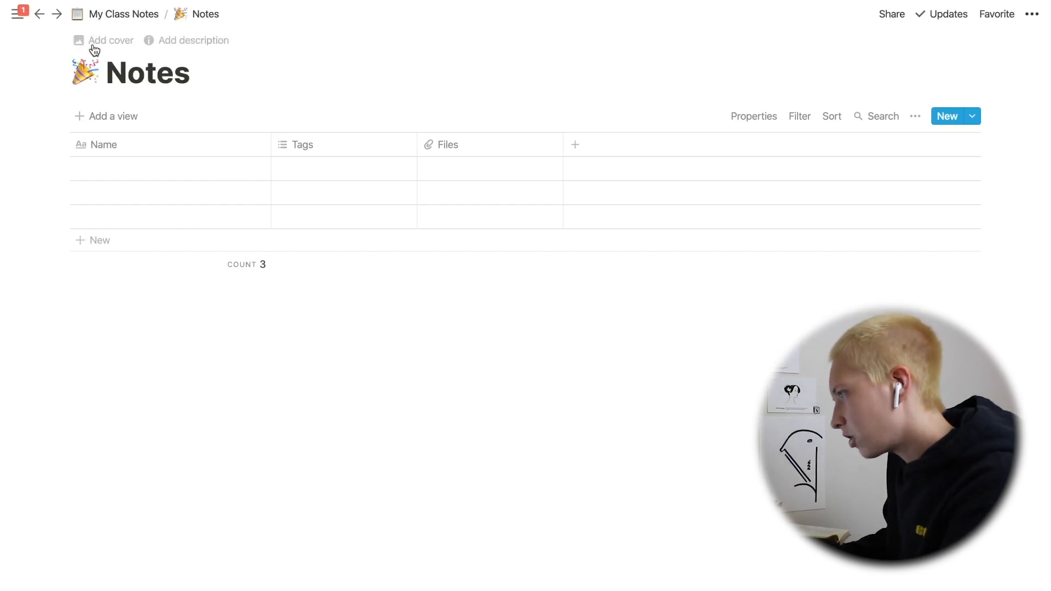
click(85, 74)
click(166, 191)
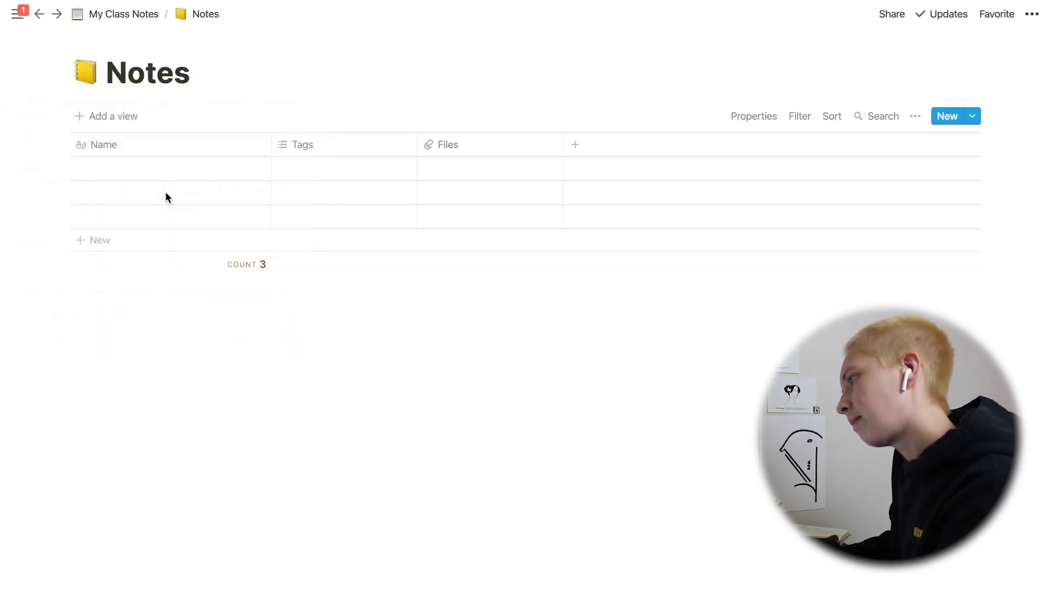
Delete the three empty rows of the Notes table and rename the Name column as Note Name
drag(23, 171, 244, 228)
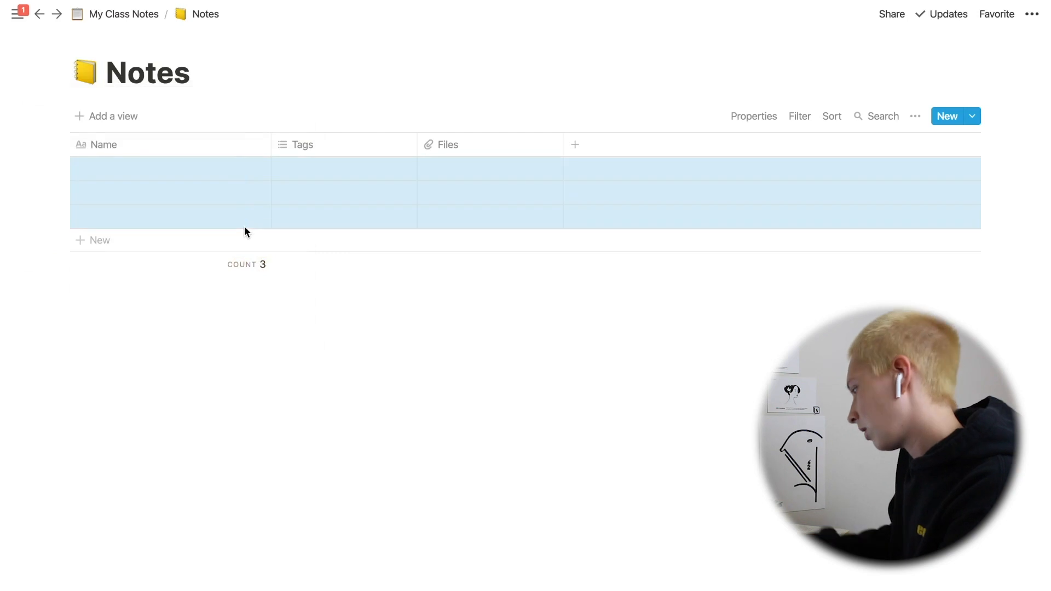
key(BackSpace)
click(231, 143)
text(noe)
key(BackSpace)
text(Note Name)
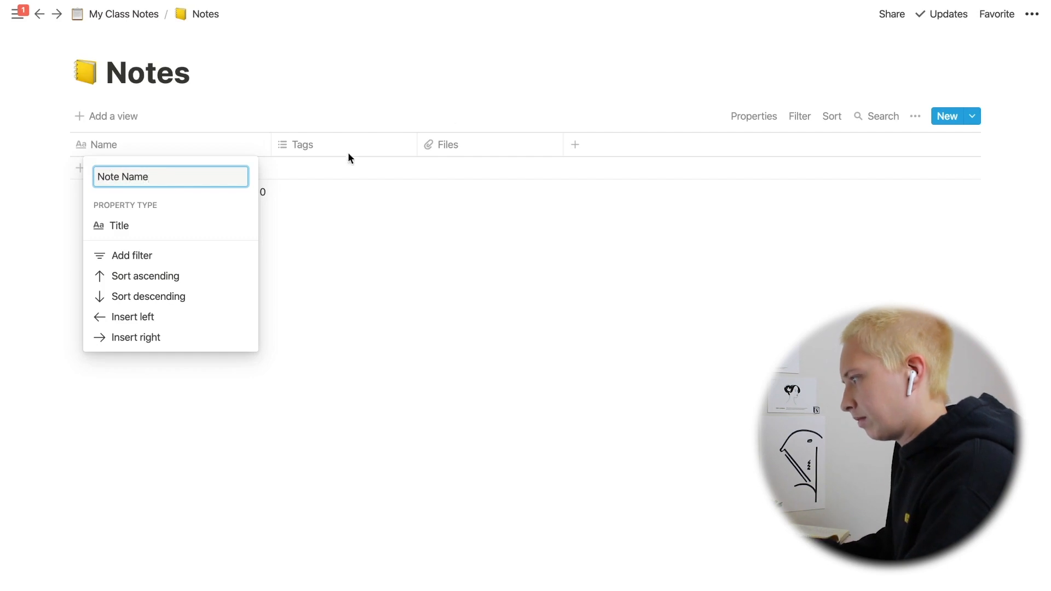
key(Return)
Rename the Tags column as Class and narrow the Note Name column
click(307, 148)
text(Class)
key(Return)
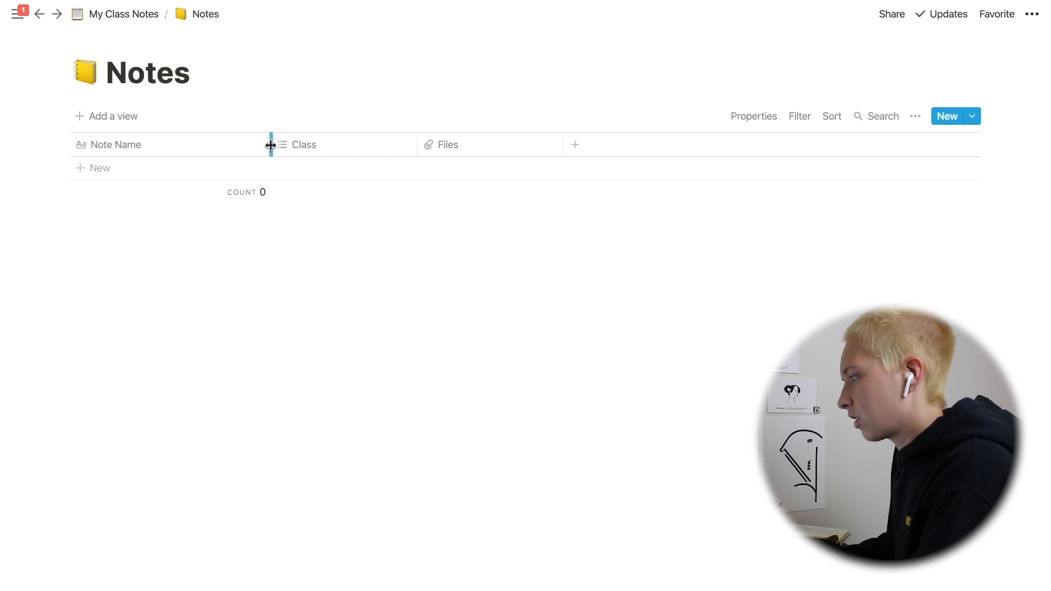
drag(270, 145, 221, 145)
Change the Class column into a Relation linked to the My Classes database
click(310, 145)
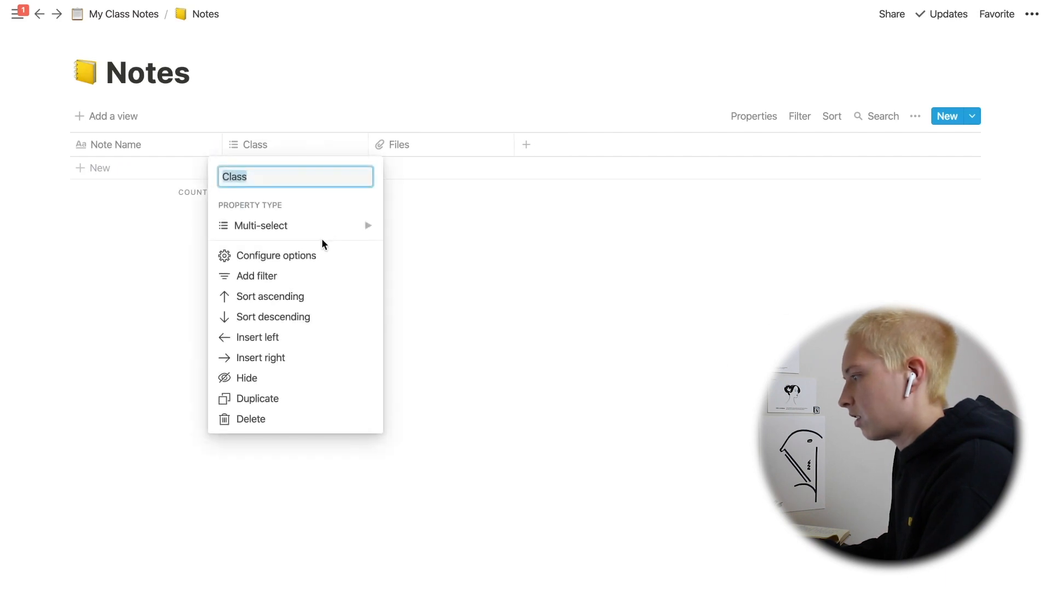
mouse_move(330, 233)
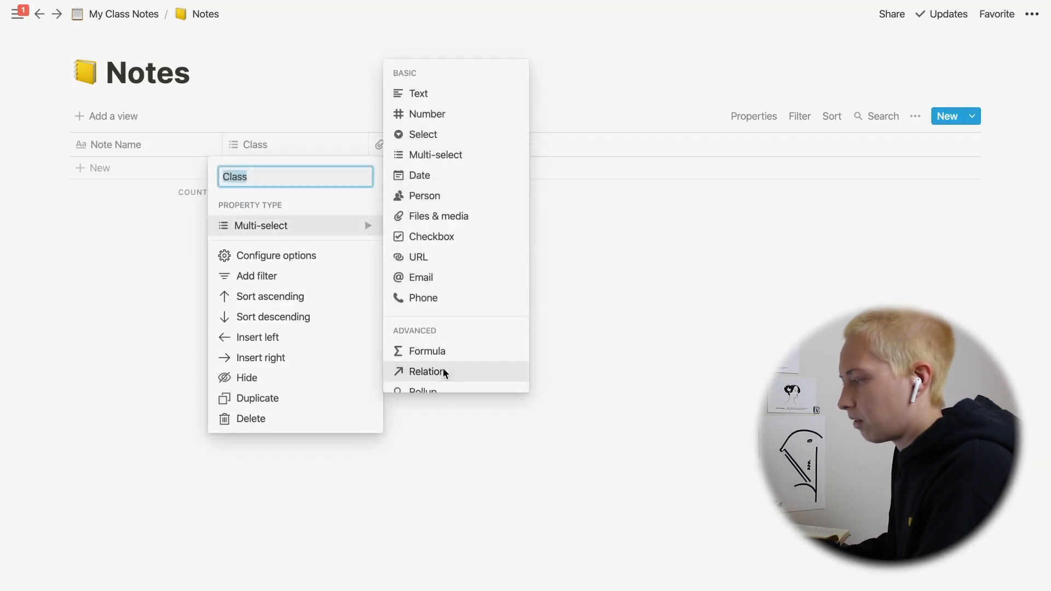
click(432, 372)
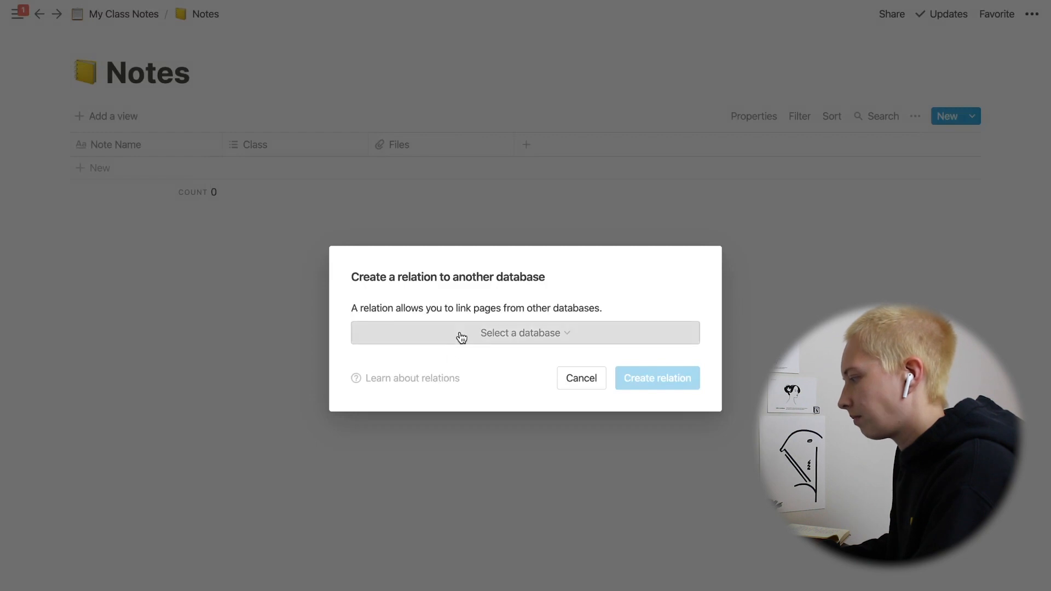
click(462, 335)
text(My Classes)
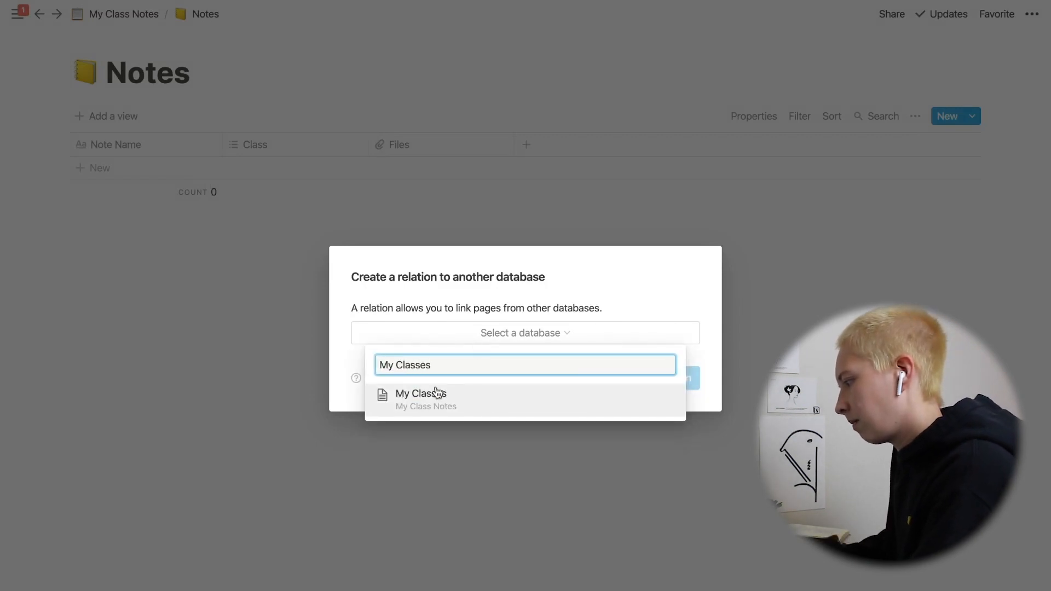
click(436, 392)
click(658, 385)
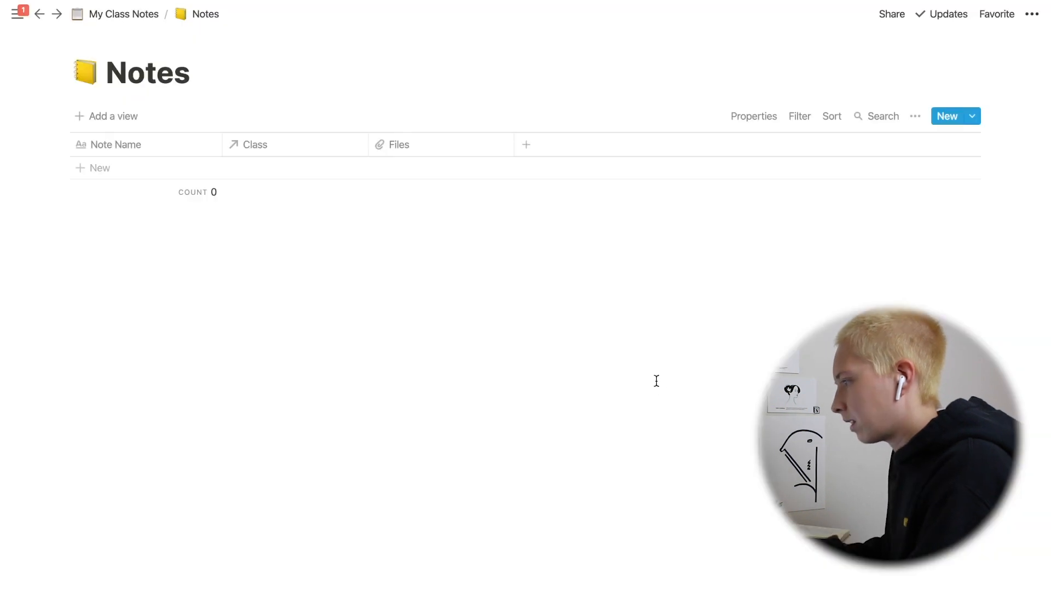
Rename the Files column as Assignments and change its type to Text
click(430, 144)
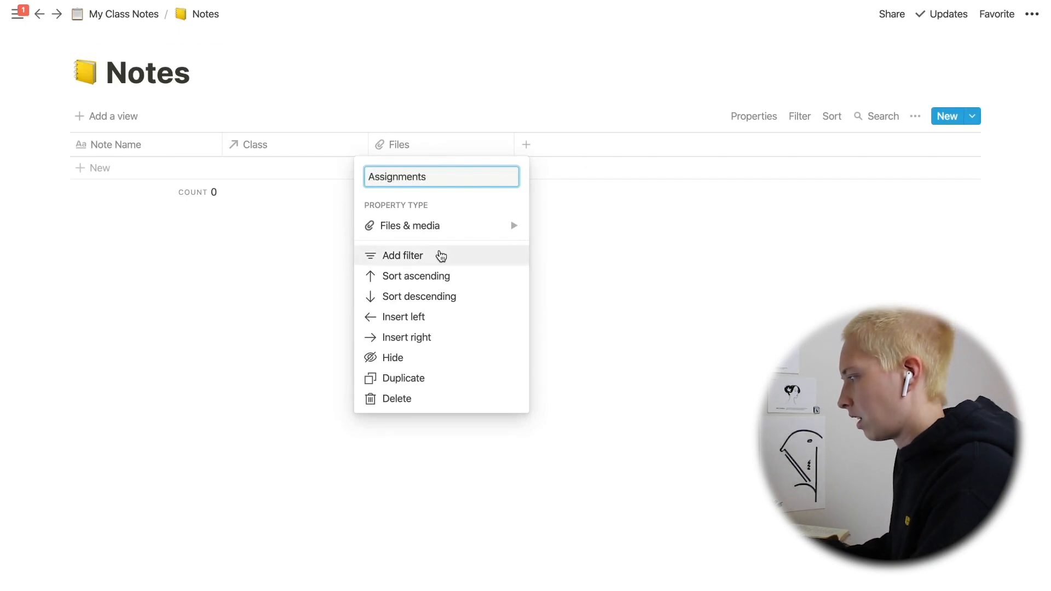
mouse_move(427, 232)
text(Assignments)
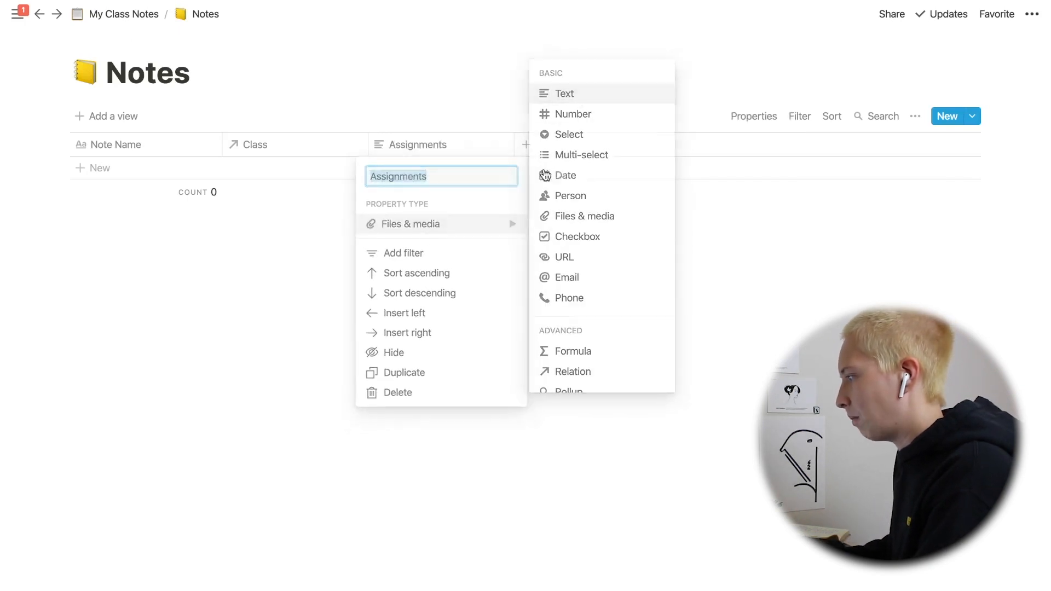
click(583, 99)
Add a Files & media column named Files after the Assignments column of the Notes table
click(550, 147)
text(Files)
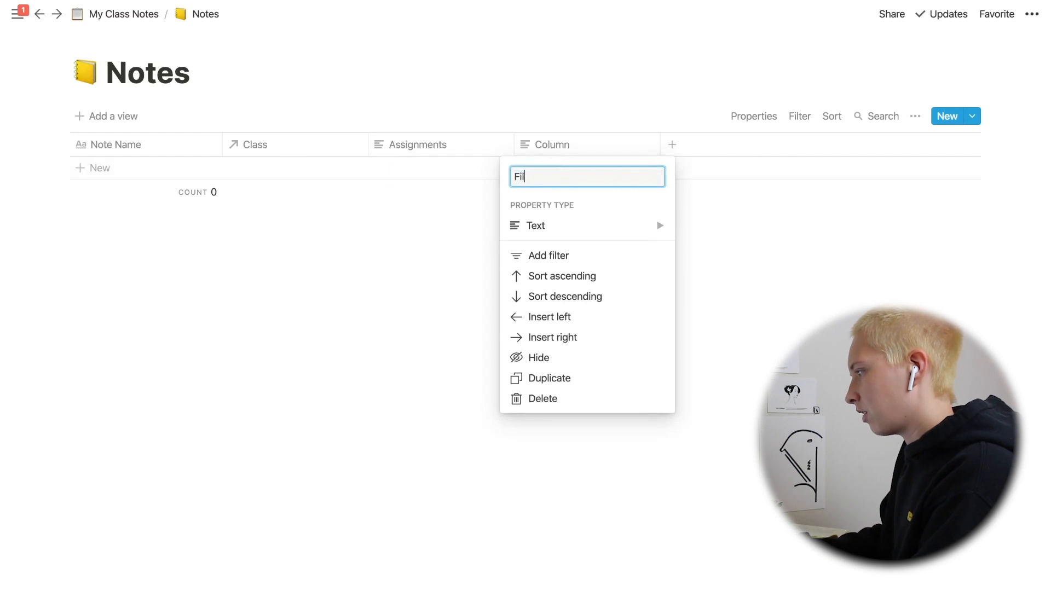
mouse_move(602, 230)
click(715, 142)
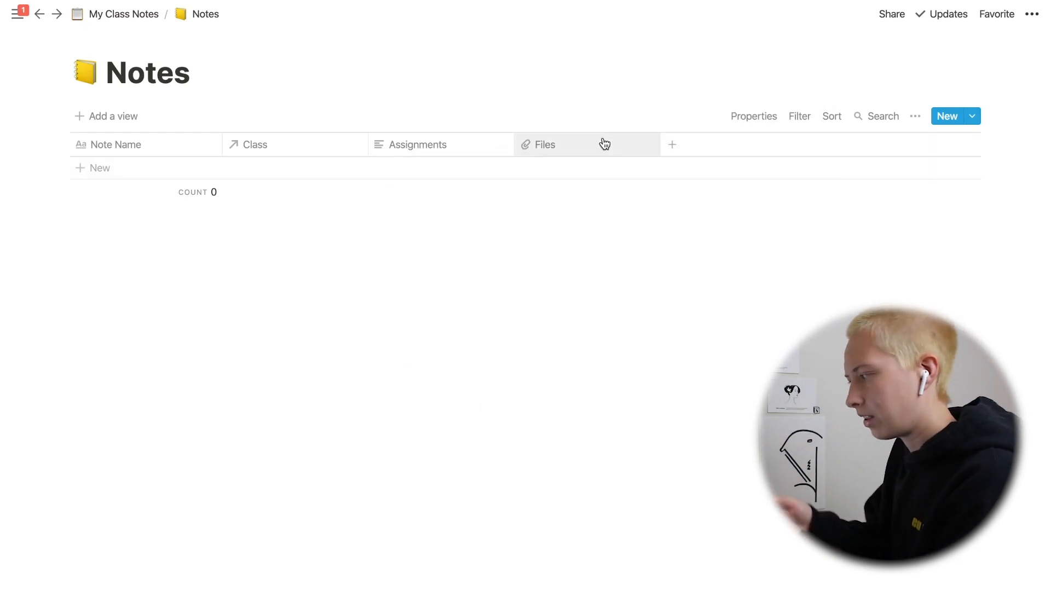
Add a Select column named Lecture # to the Notes table and move it next to the Class column
click(687, 144)
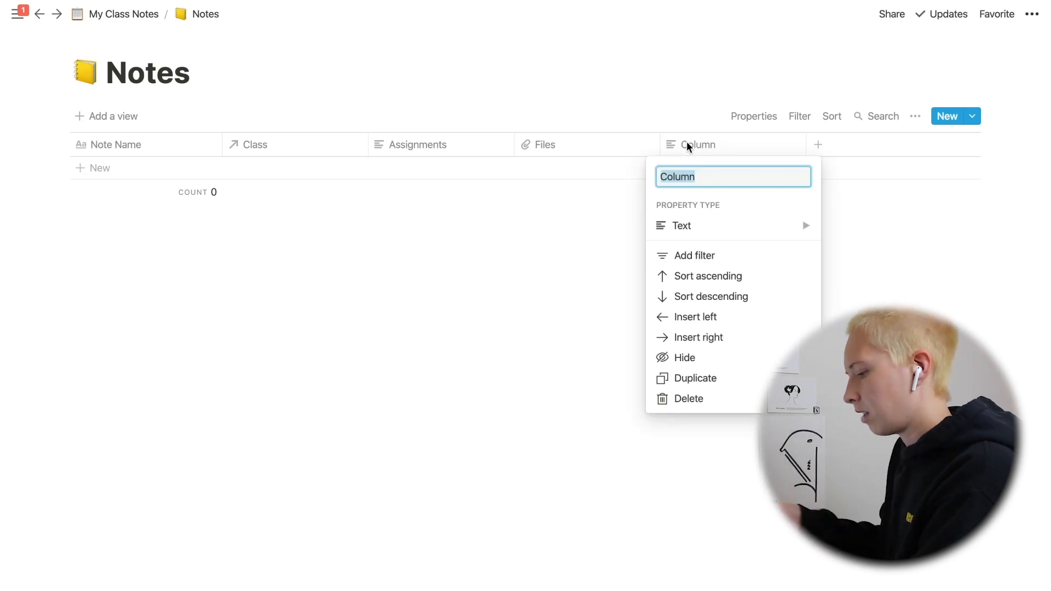
text(Lecture #)
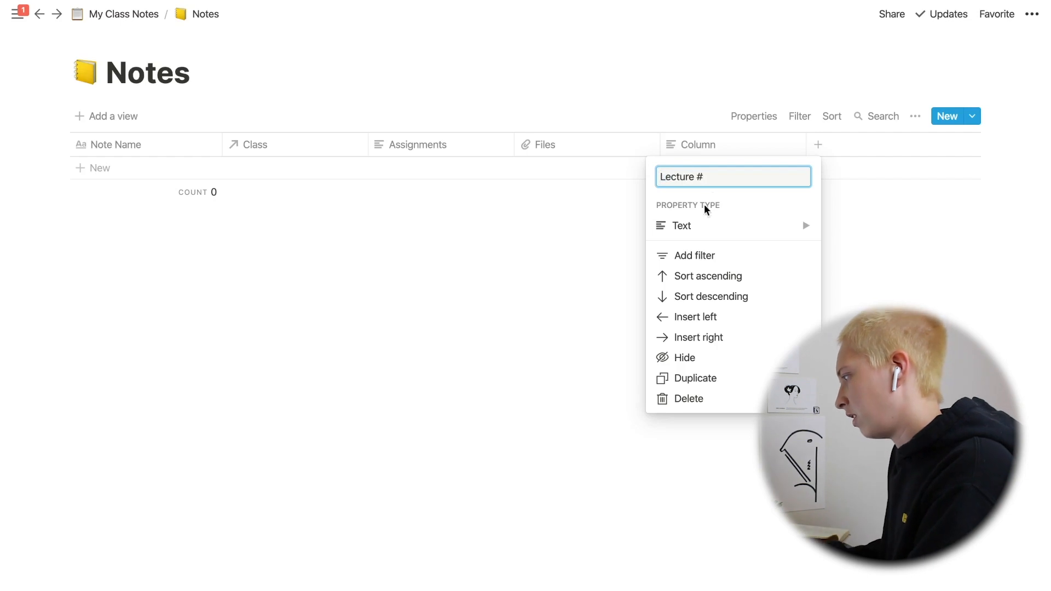
click(700, 225)
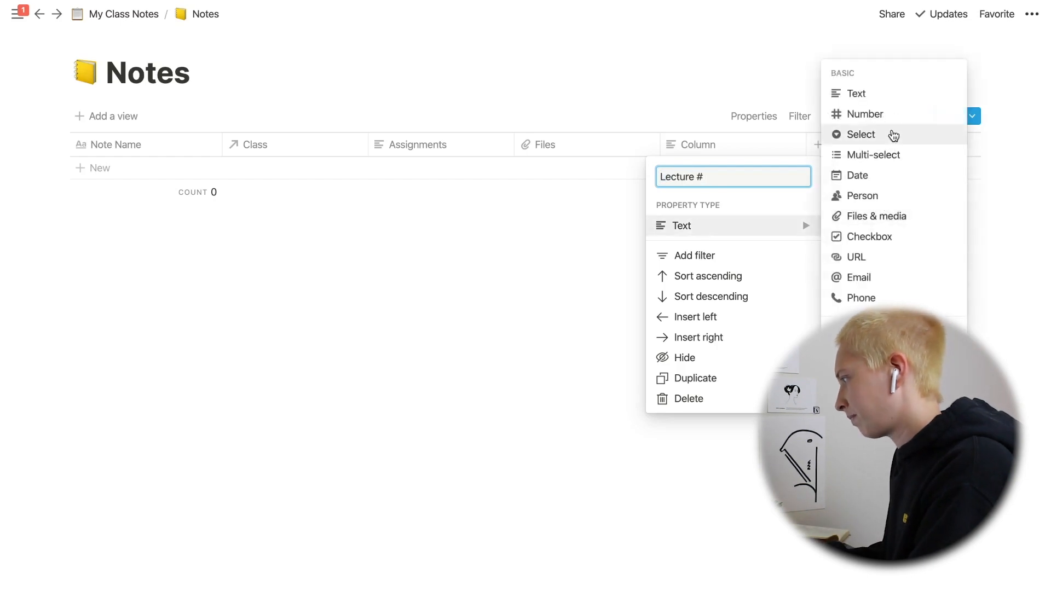
click(892, 137)
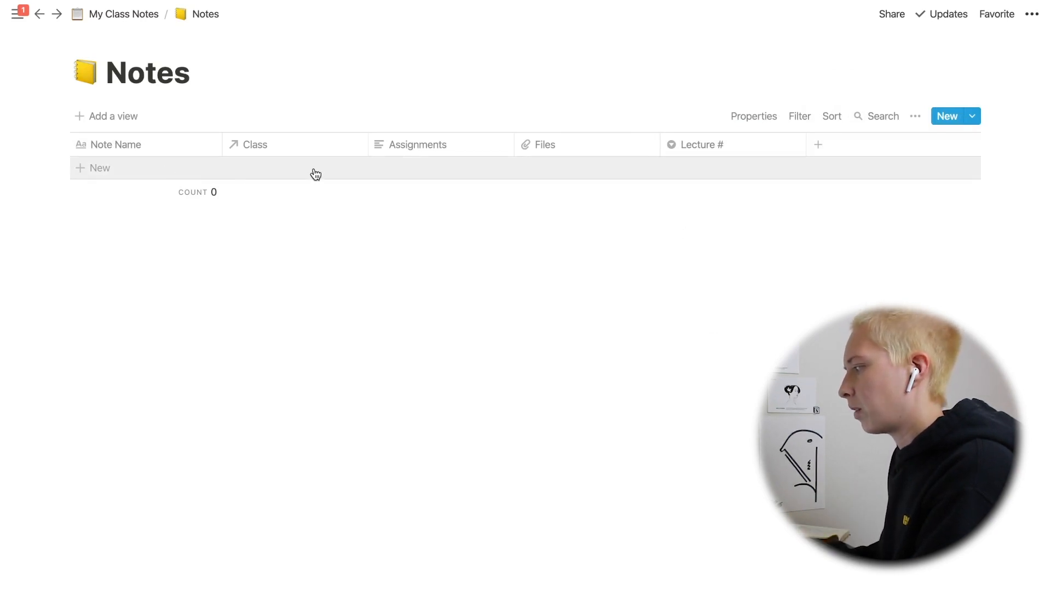
drag(712, 144, 301, 158)
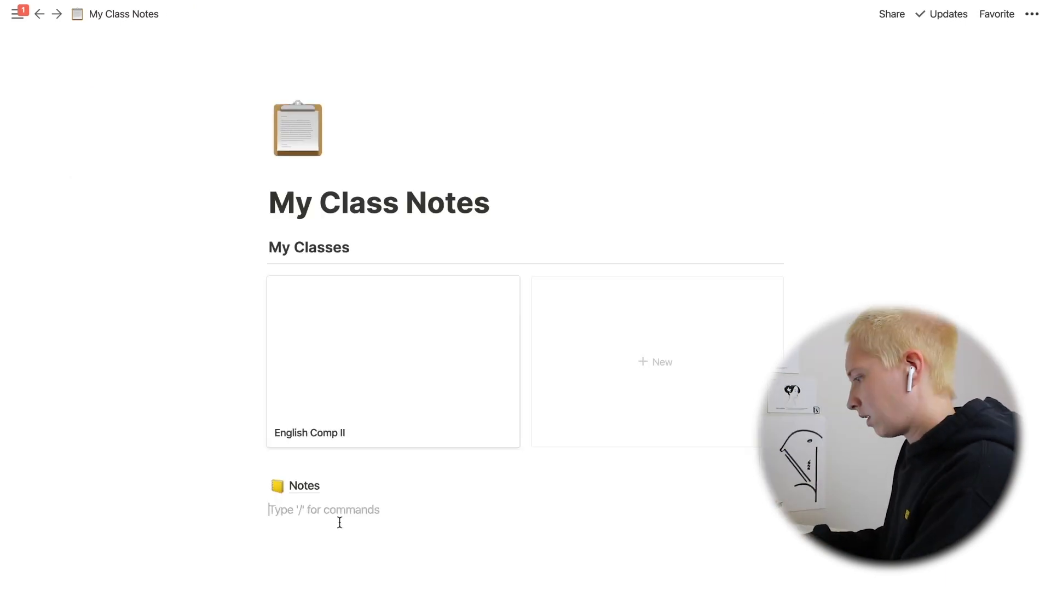
Embed a sub-page named Assignments below Notes on the My Class Notes page and make it a table database
text(/page)
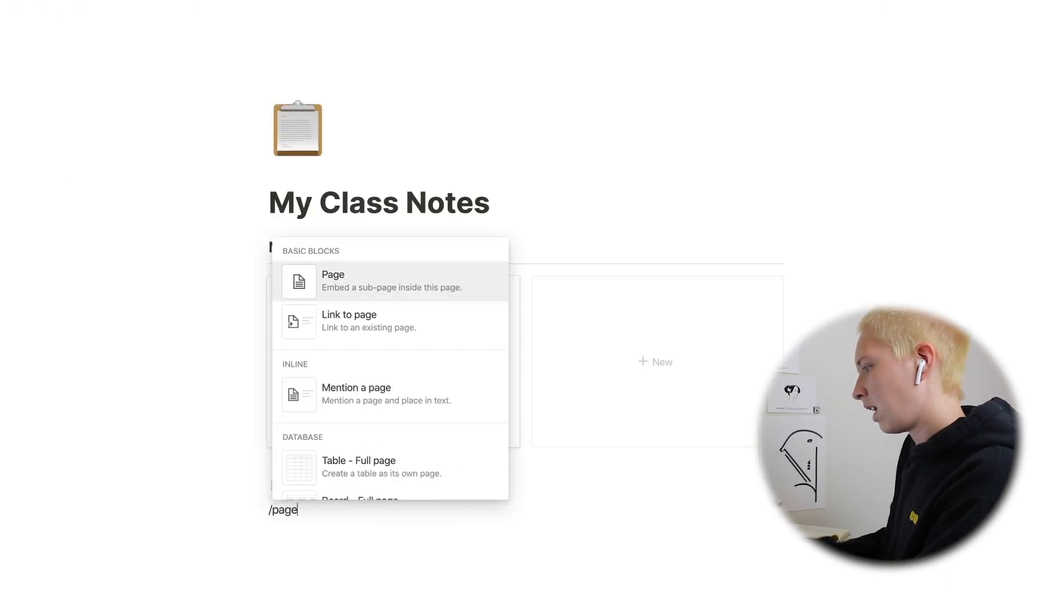
click(359, 292)
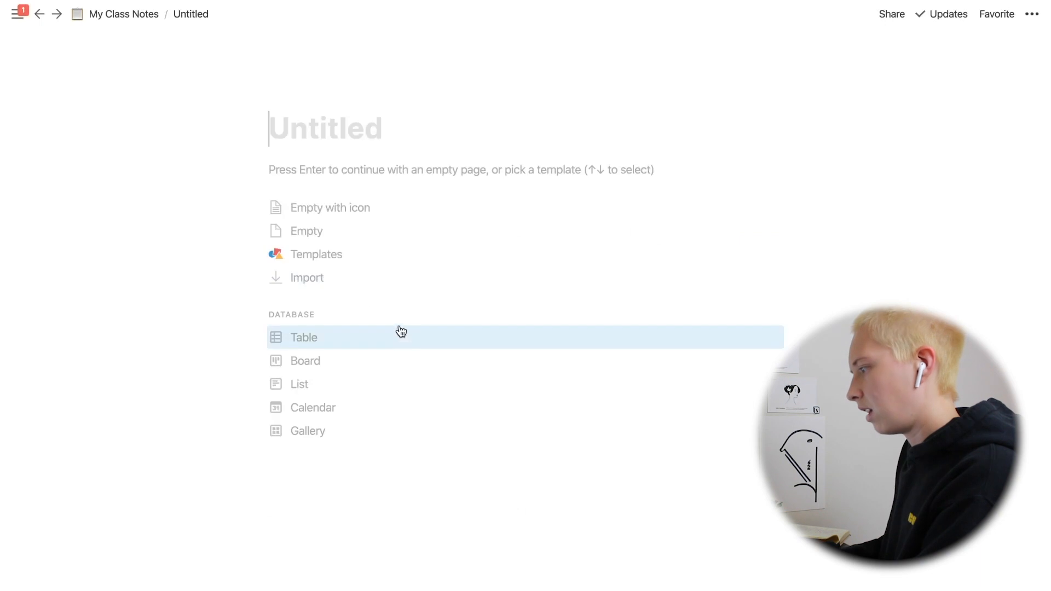
text(Assignments)
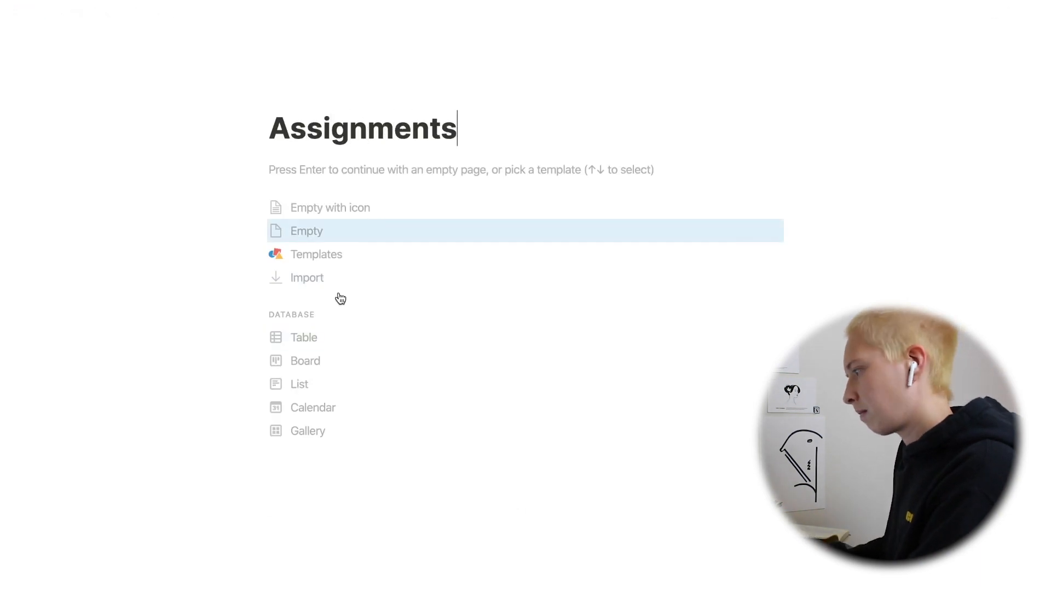
click(307, 337)
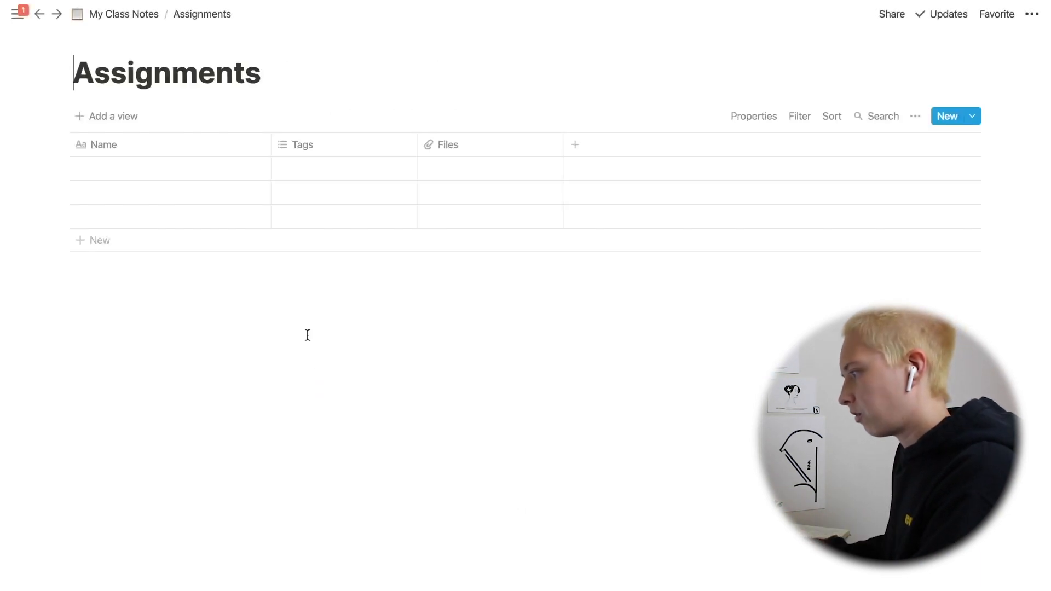
Delete the three empty rows of the Assignments table and rename the Name column as Assignment Name
drag(24, 165, 143, 221)
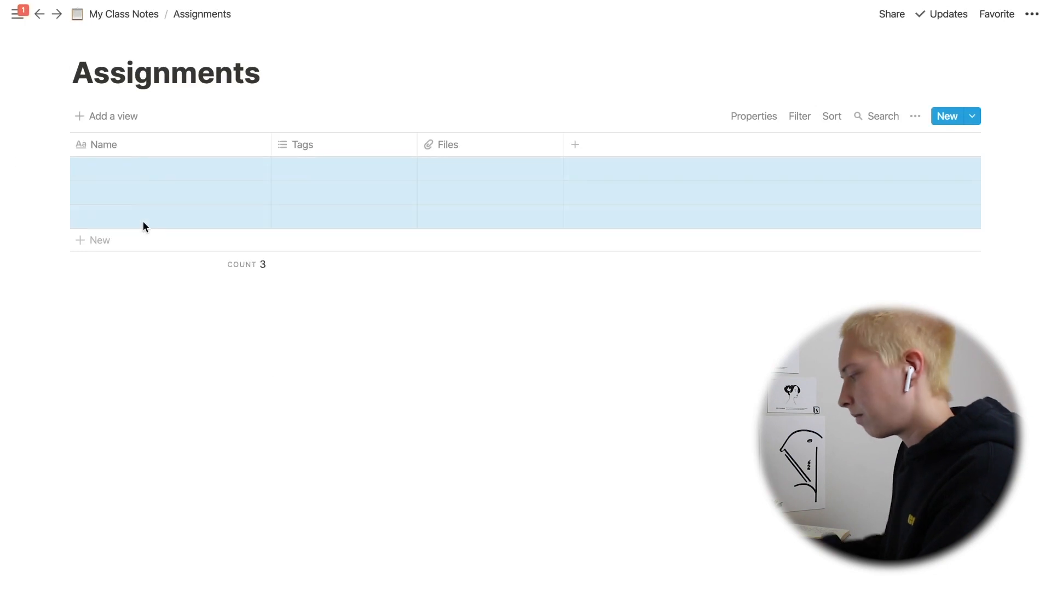
key(Delete)
click(187, 150)
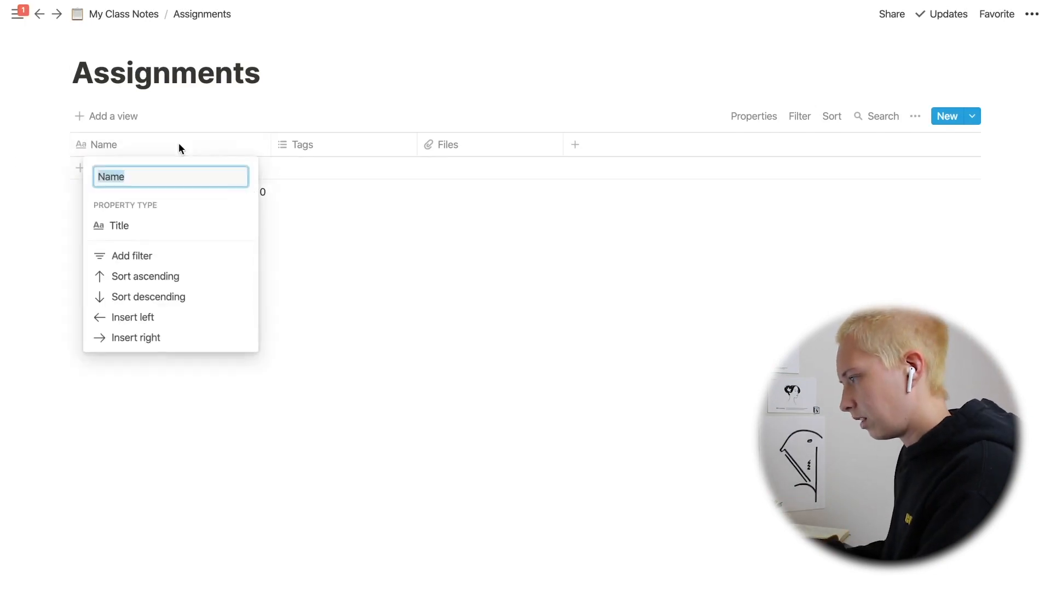
text(Assignment)
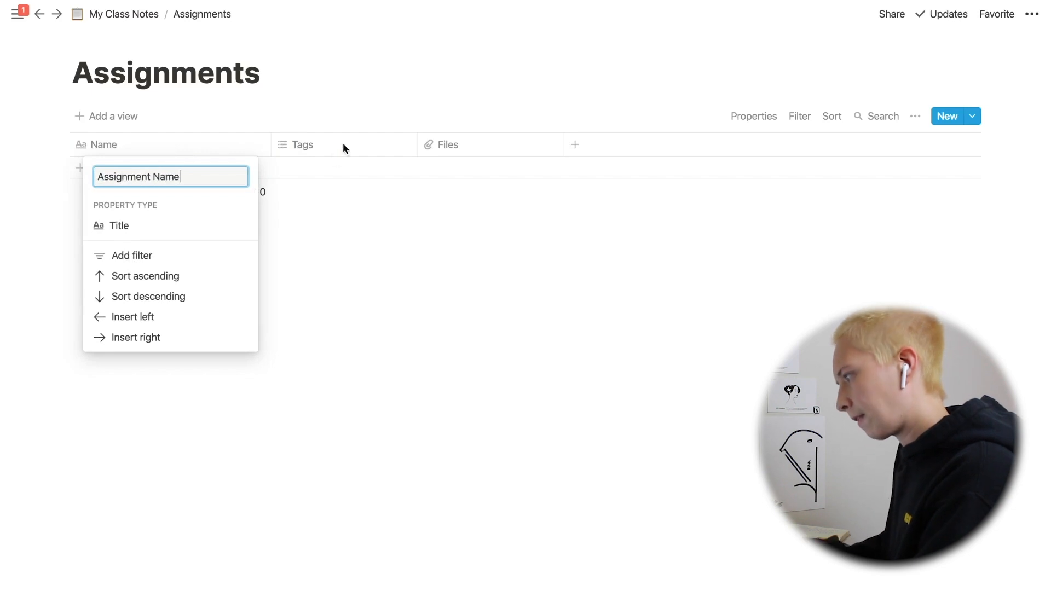
key(Return)
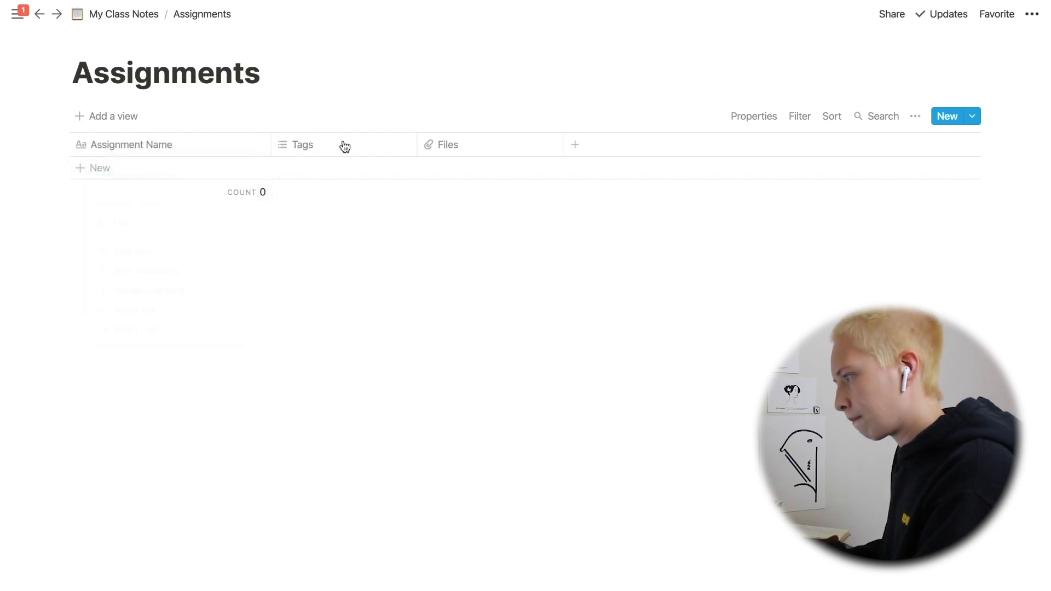
Rename the Tags column of the Assignments table as Class and choose Relation as its property type
click(307, 148)
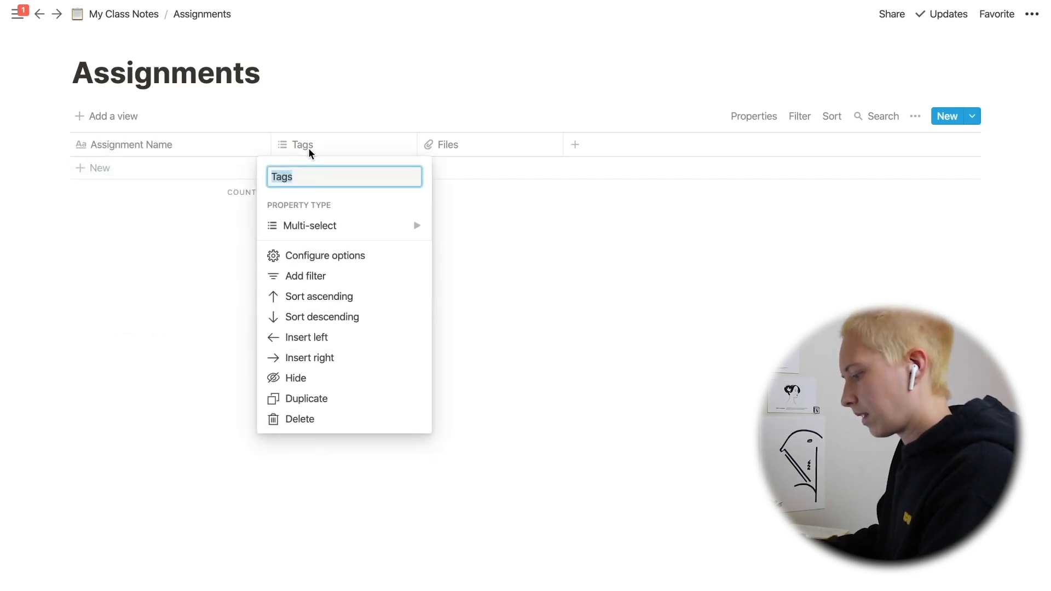
text(Class)
click(337, 224)
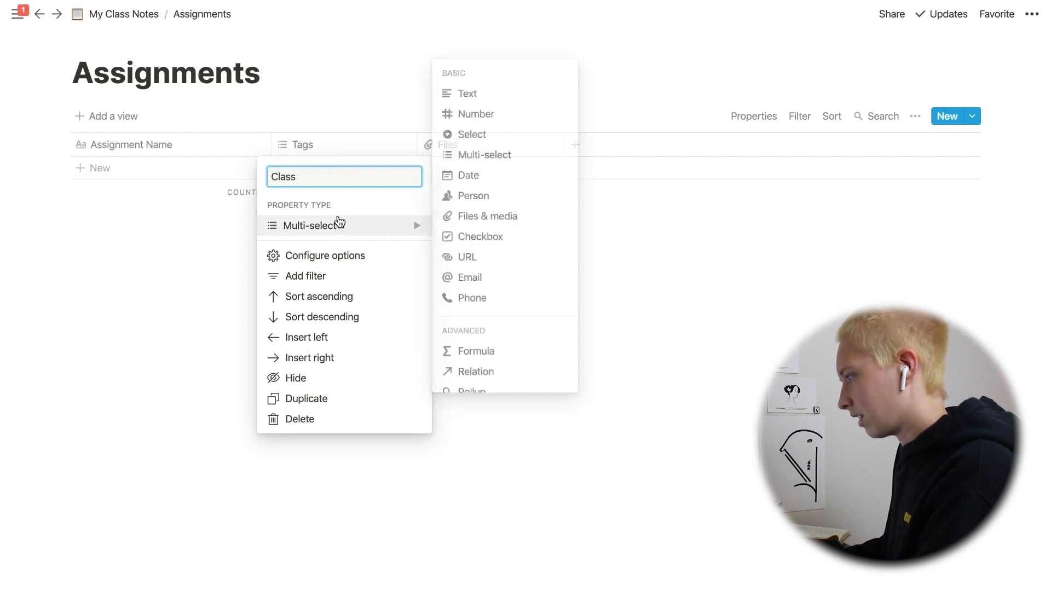
click(481, 372)
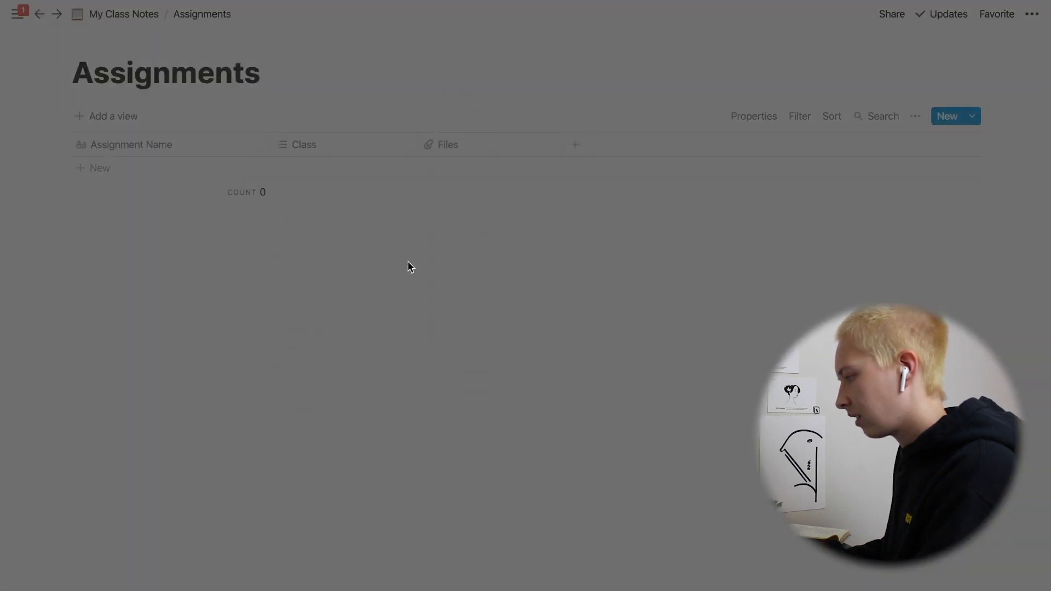
Link the Class relation to the My Classes database and move the column ahead of Assignment Name
click(443, 332)
text(Cl)
key(BackSpace)
key(BackSpace)
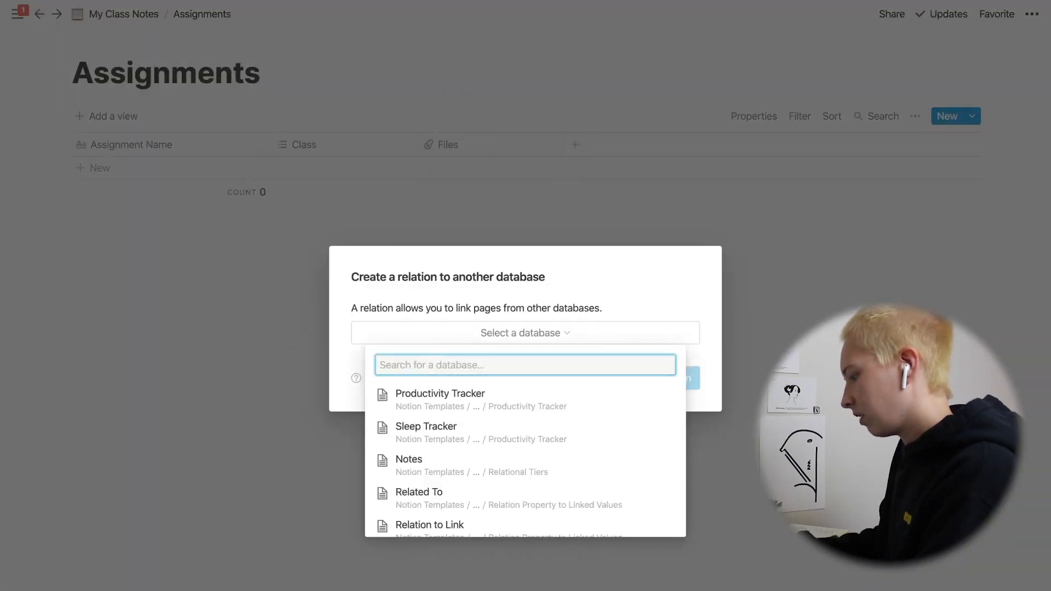
text(My Classes)
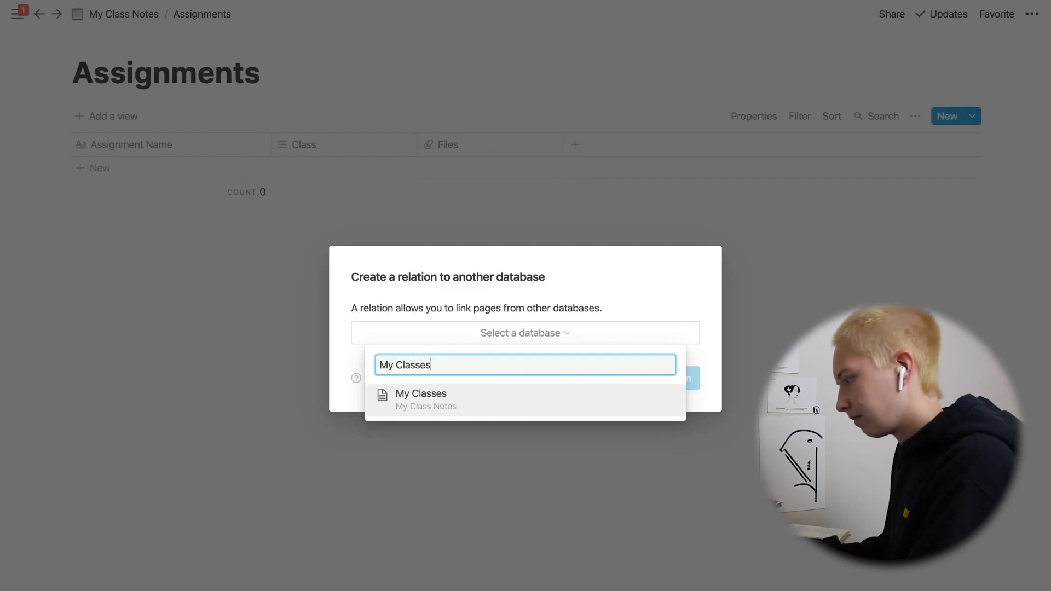
click(466, 408)
click(684, 377)
drag(340, 143, 164, 141)
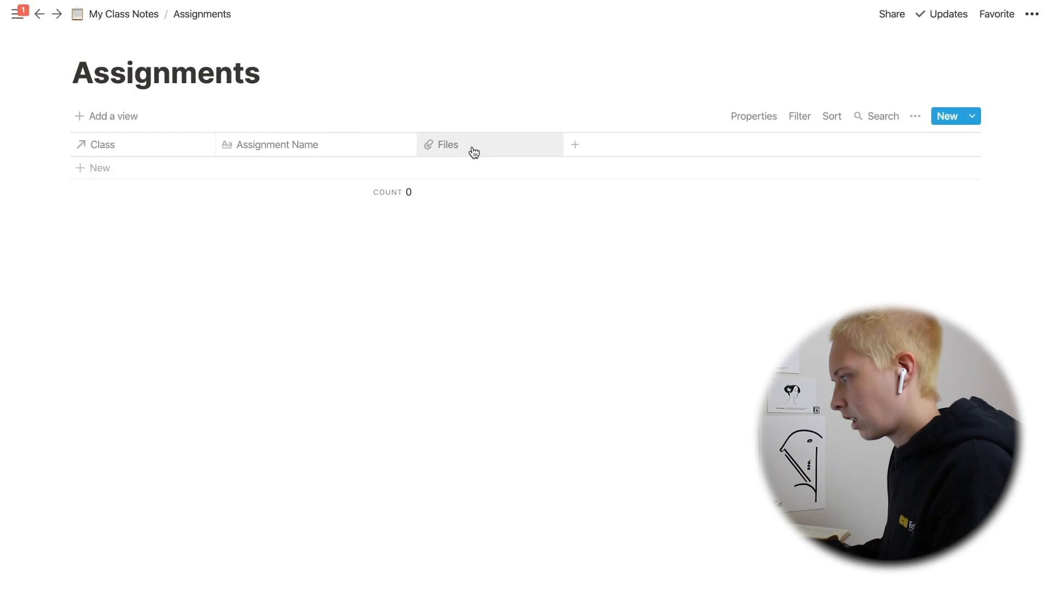
Add a Date column named Due to the Assignments table and move it in front of the Files column
click(596, 148)
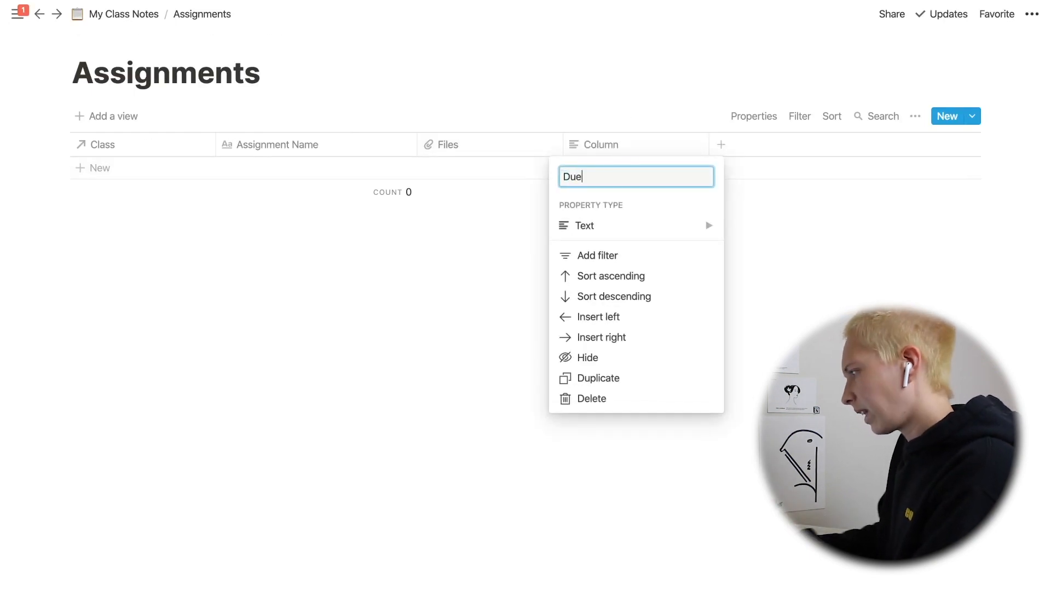
mouse_move(602, 227)
text(Due)
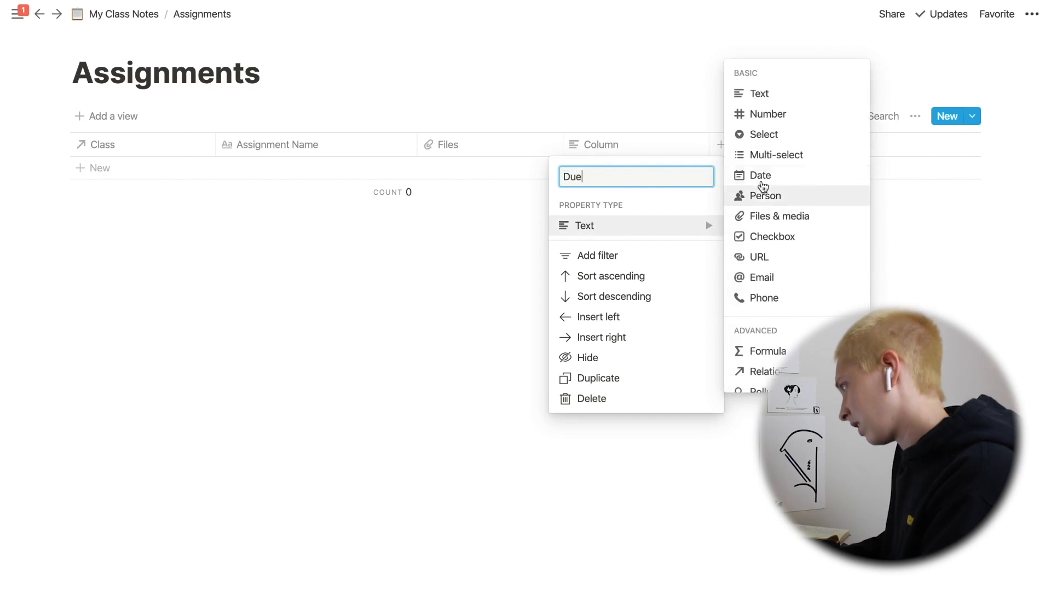
click(736, 176)
drag(616, 145, 465, 145)
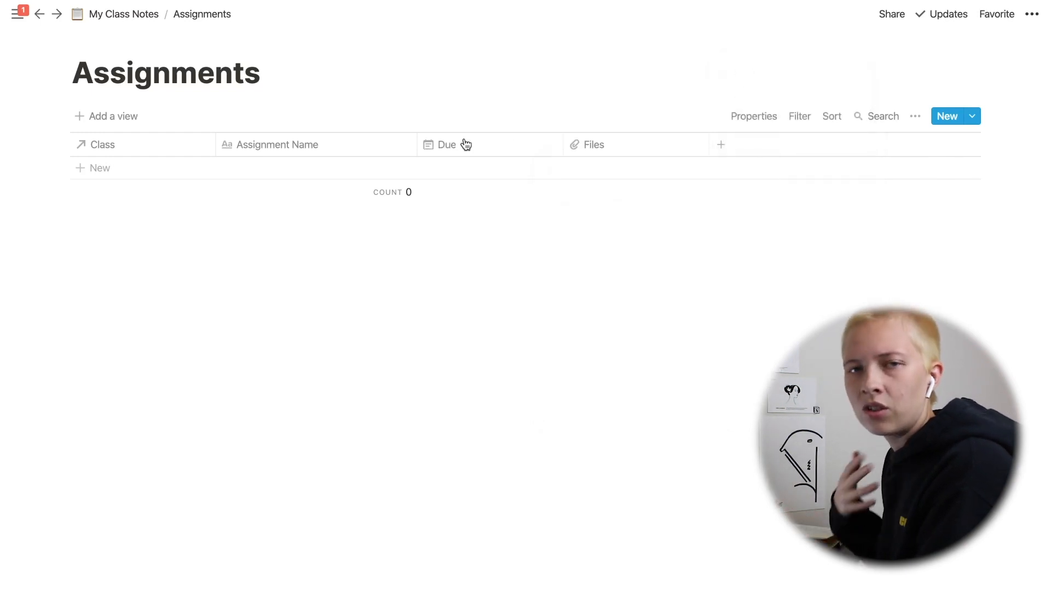
Add a widened Text column named Details after Files and create one empty row in the Assignments table
click(721, 145)
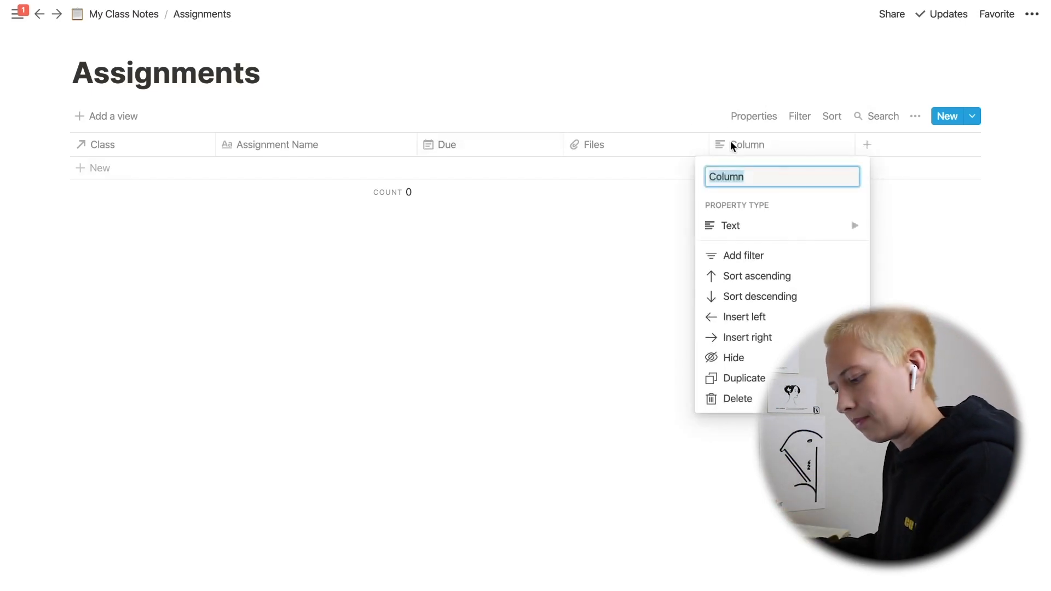
text(Details)
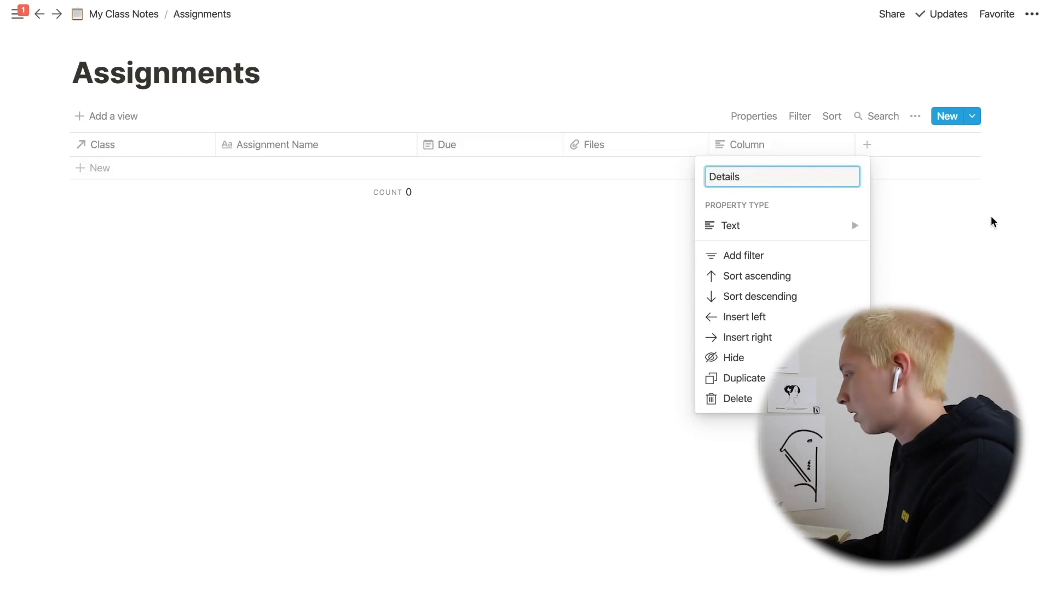
key(Return)
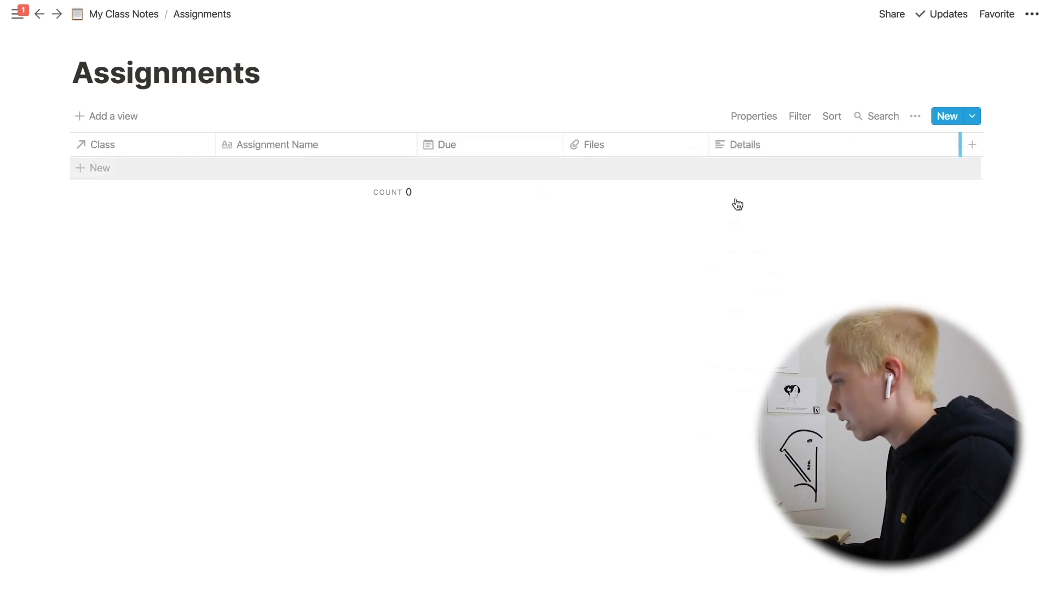
click(461, 172)
key(Escape)
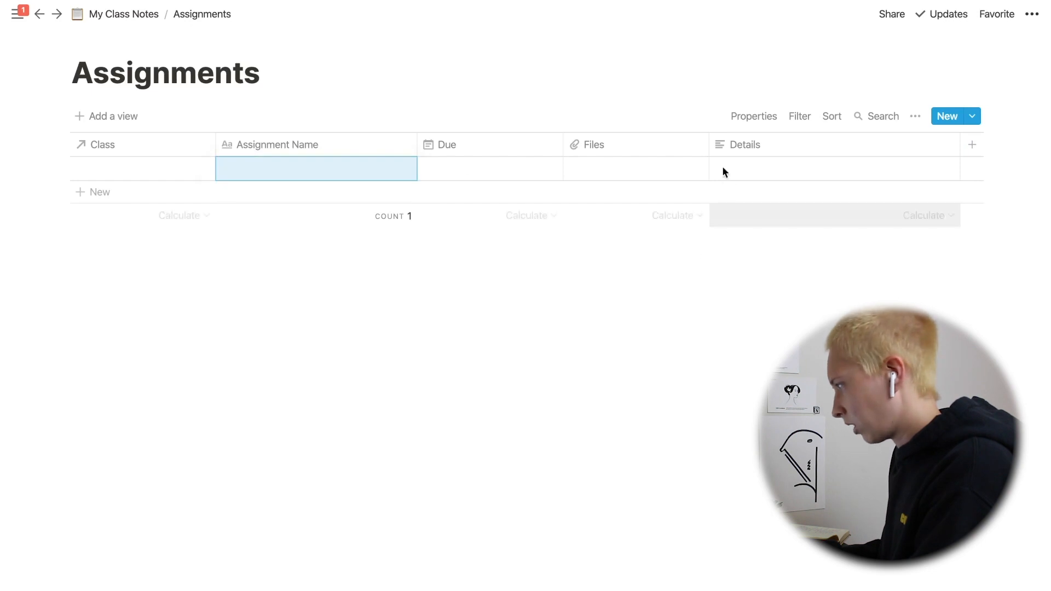
Enter "1. step 1" and "2. Step2" in the row's Details cell, separated by a line break
click(734, 170)
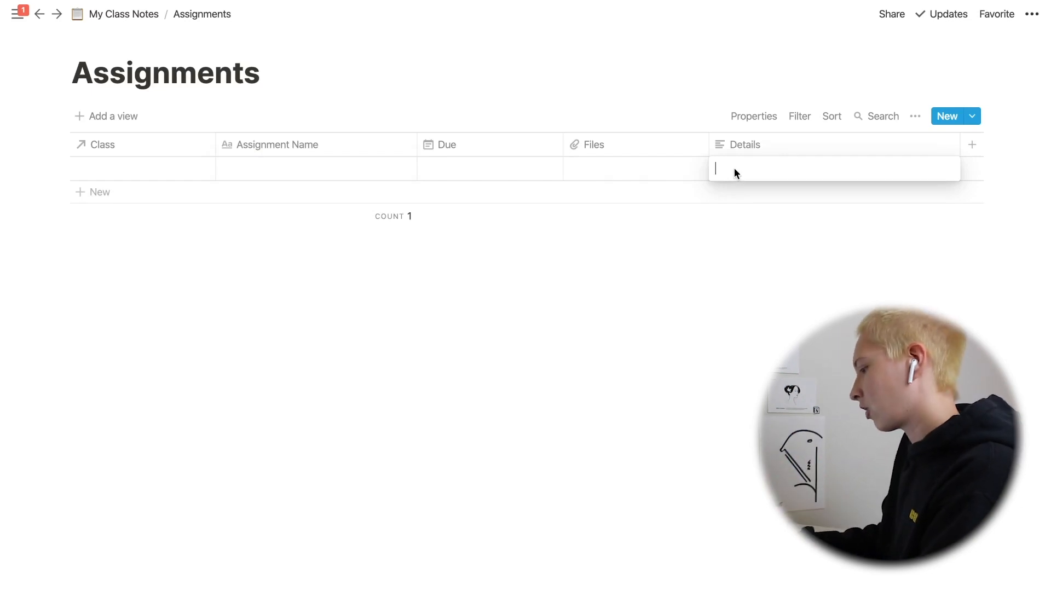
text(1. step 12. Step2)
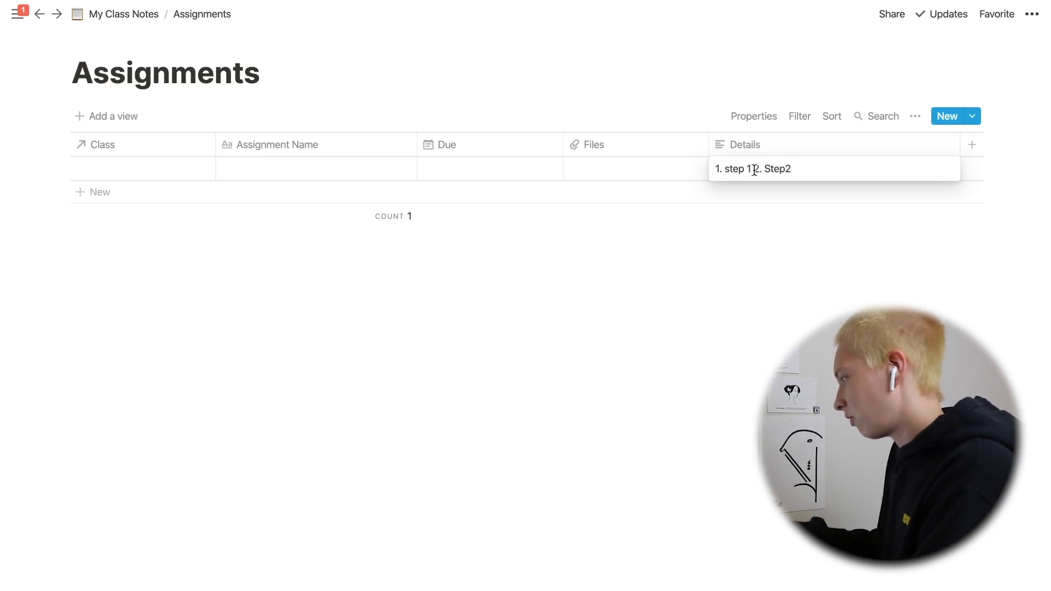
click(754, 169)
key(shift+Return)
key(Escape)
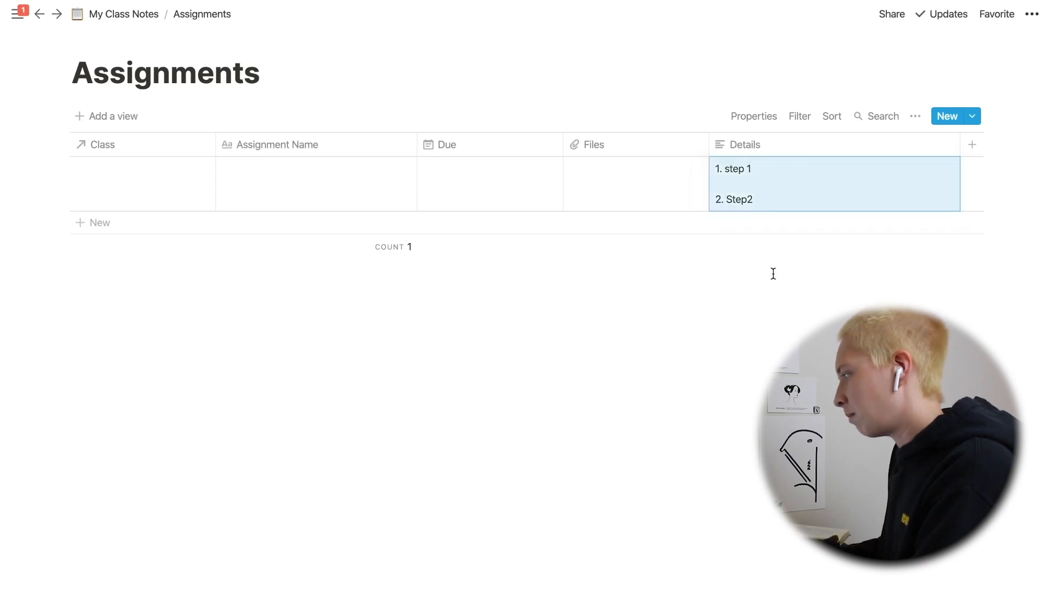
Clear all the text from the row's Details cell
click(810, 177)
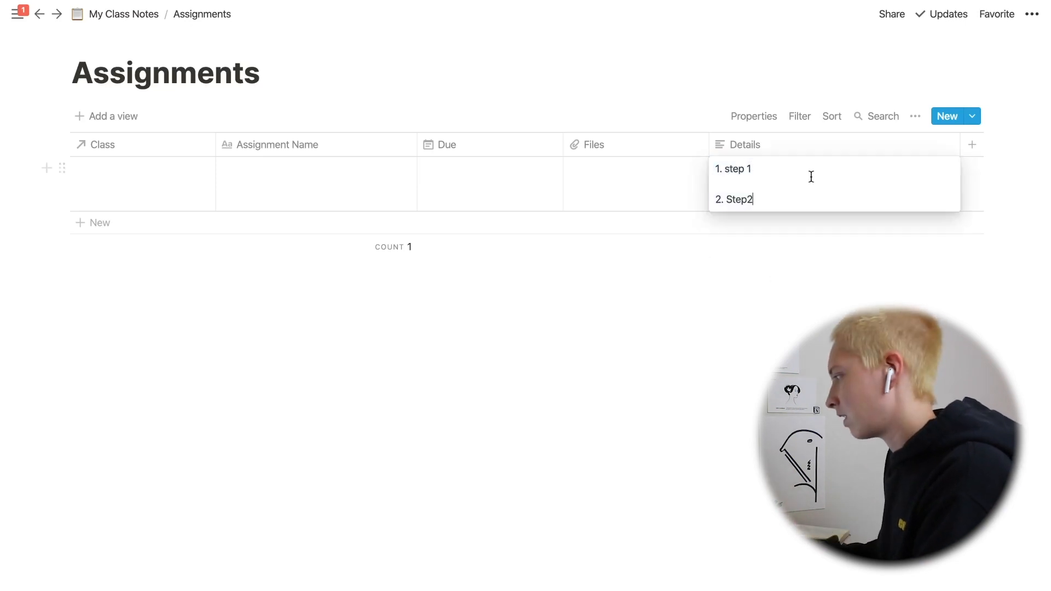
drag(764, 204, 717, 166)
key(BackSpace)
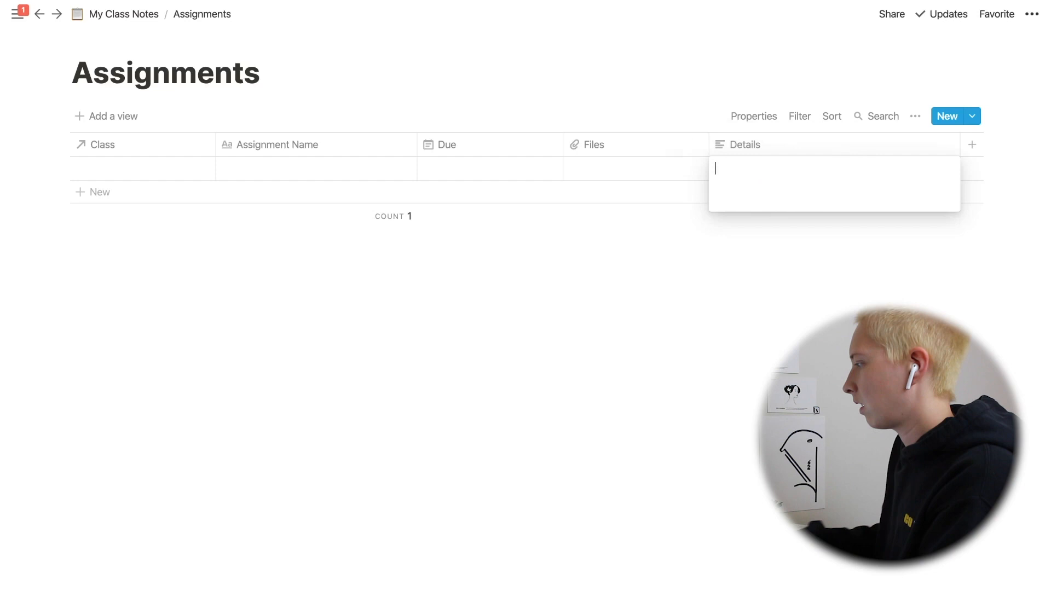
key(Escape)
Give the Assignments page an icon and set it to the scissors emoji
click(108, 43)
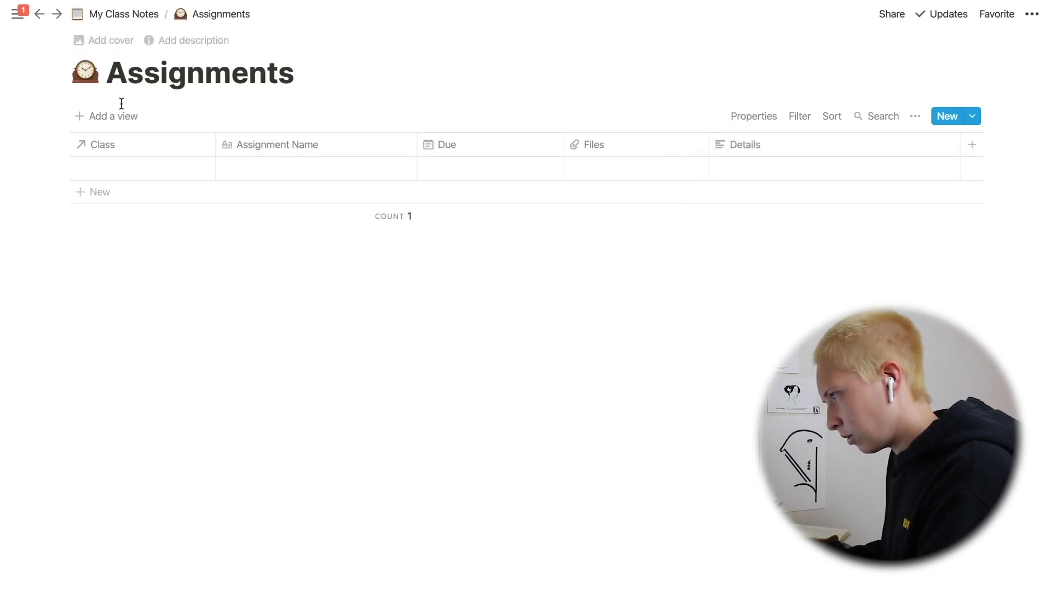
click(89, 86)
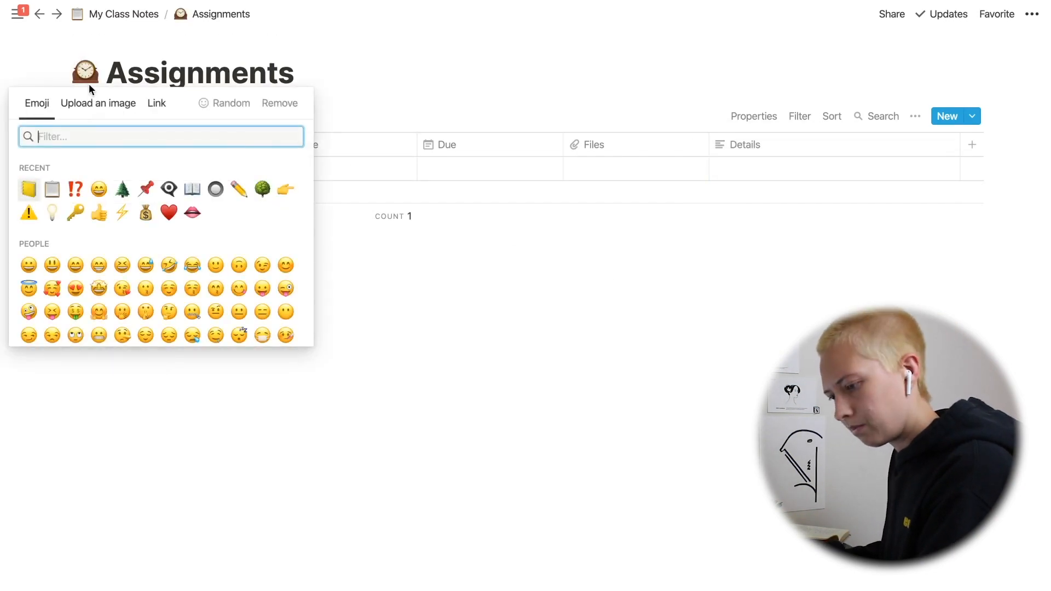
text(scis)
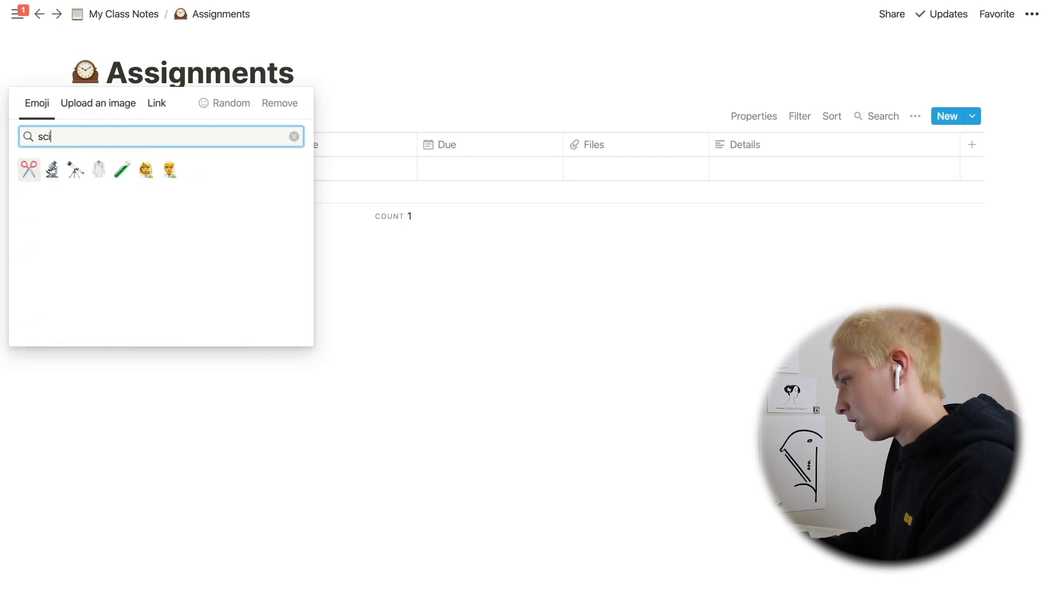
click(29, 174)
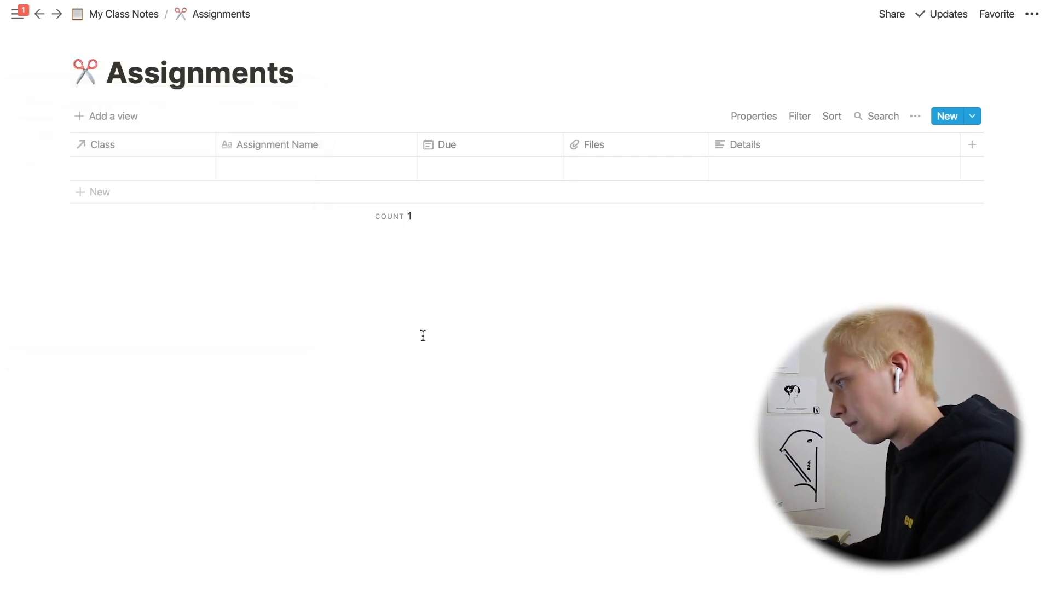
Turn the Notes table's Assignments column into a relation to the Assignments database inside My Class Notes
click(118, 14)
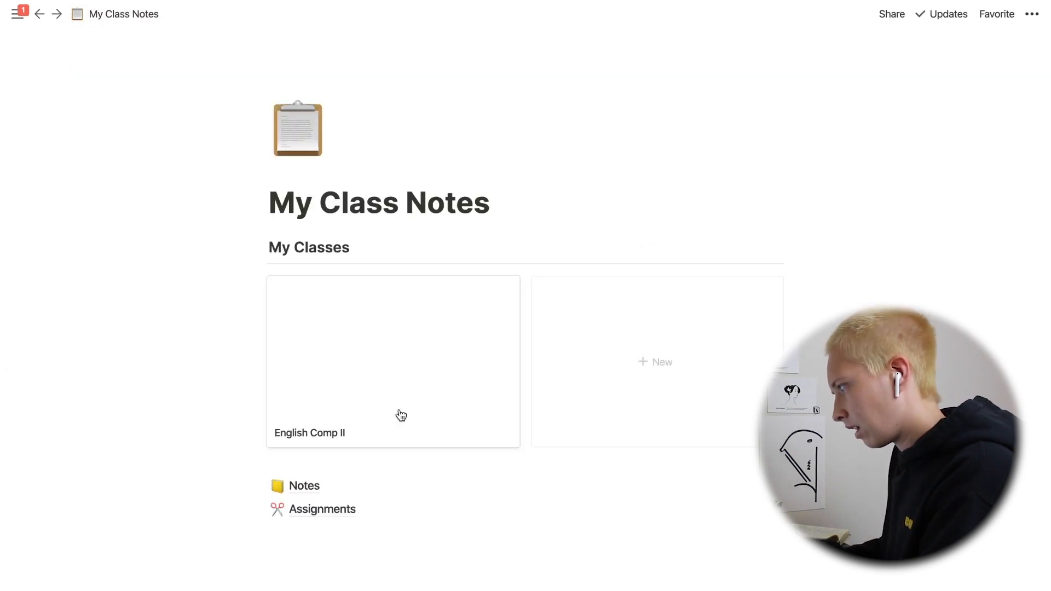
click(300, 487)
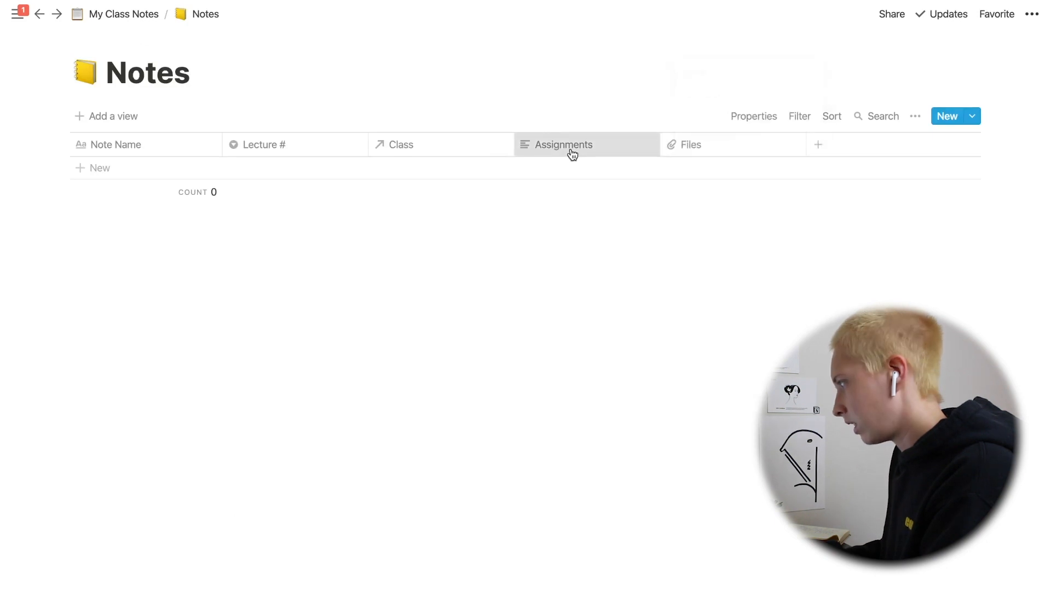
click(569, 152)
mouse_move(595, 235)
click(717, 371)
click(383, 331)
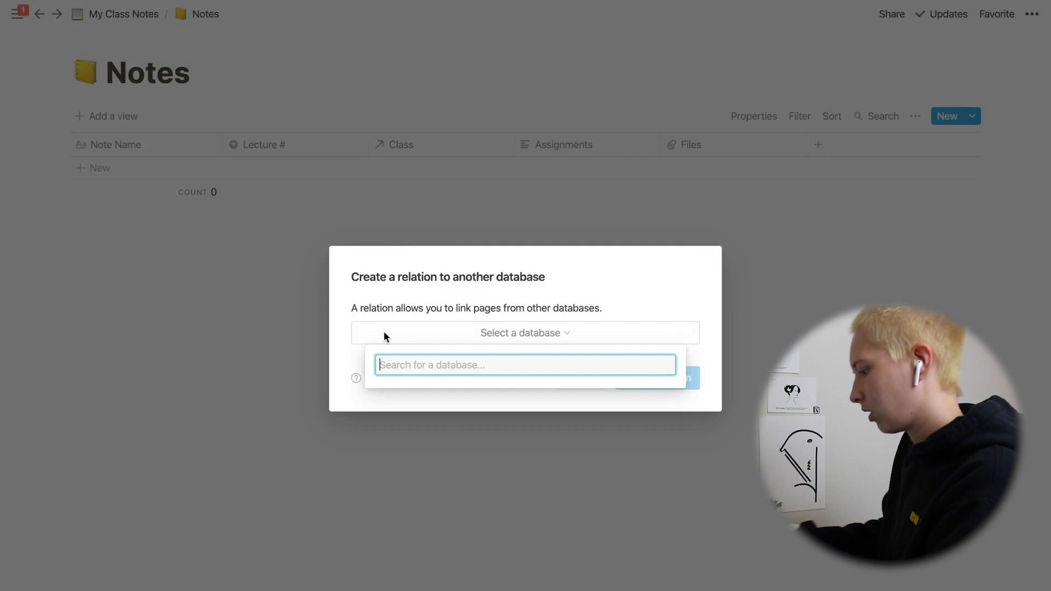
text(Assignments)
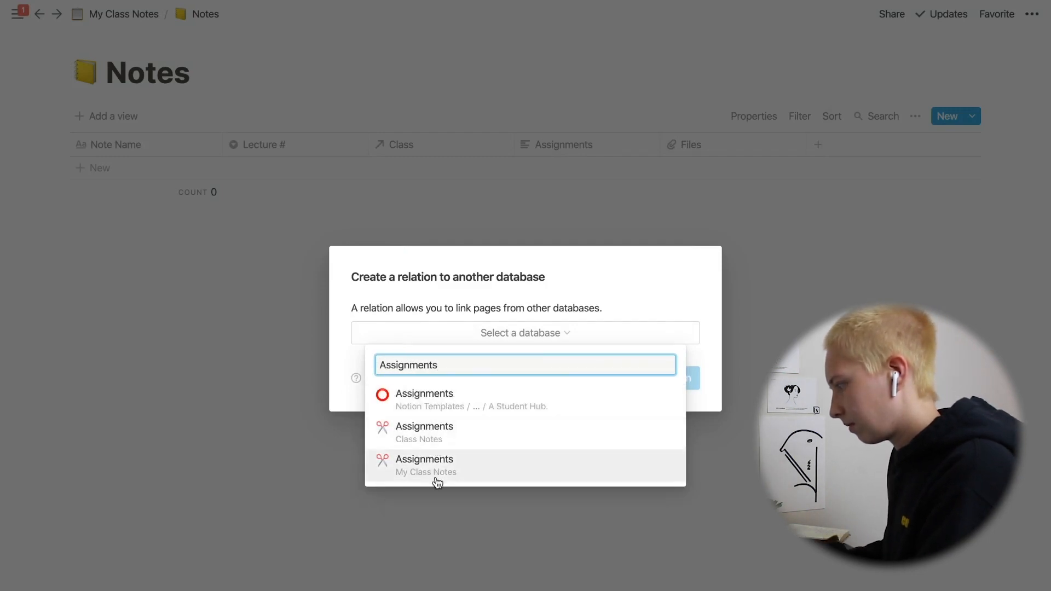
click(434, 473)
click(659, 383)
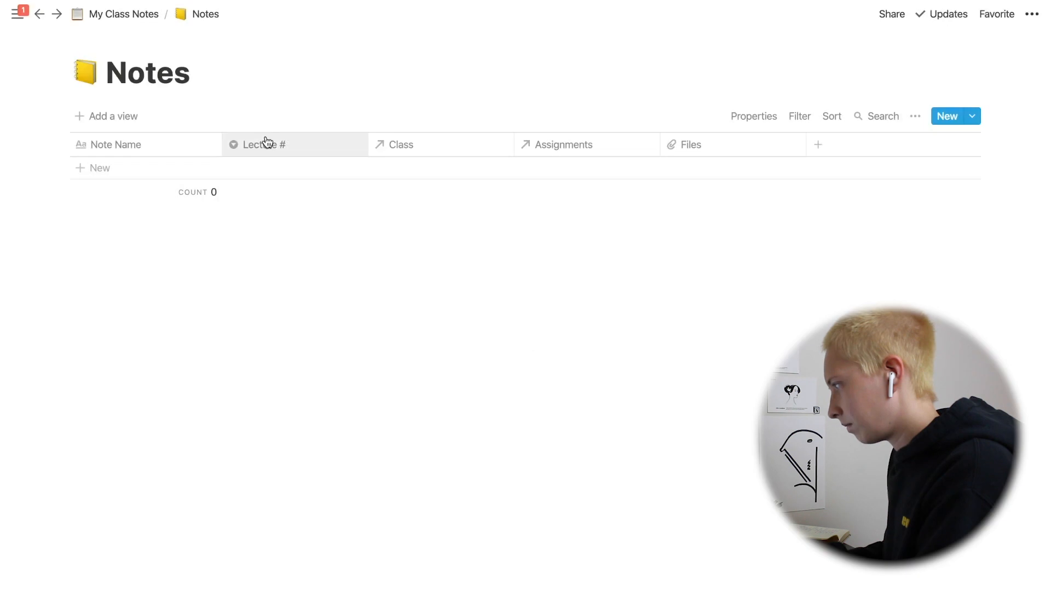
Open the English Comp II class card and delete its Notes and Assignments text properties
click(128, 17)
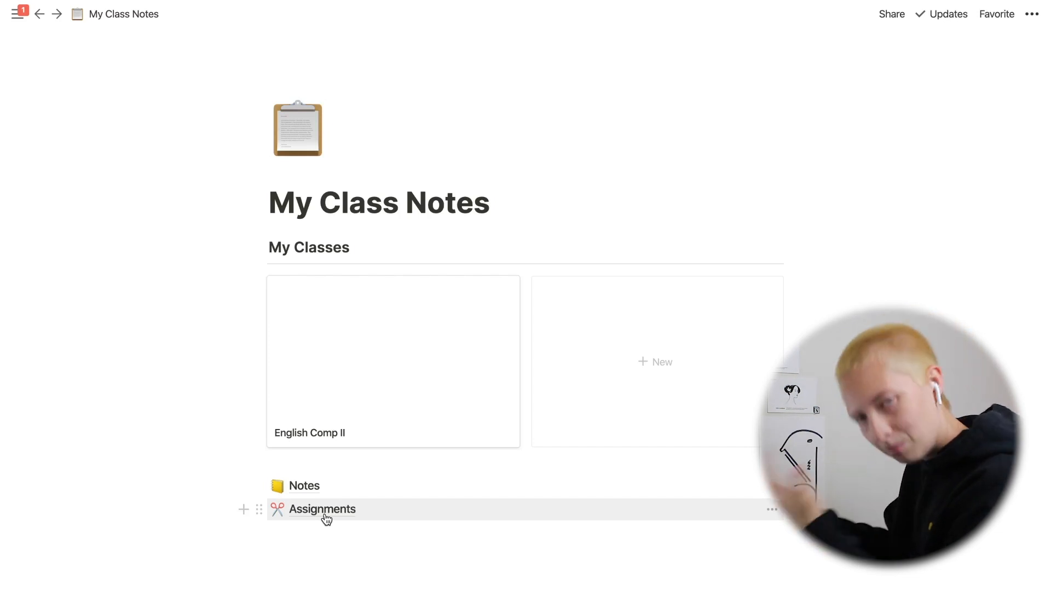
click(337, 347)
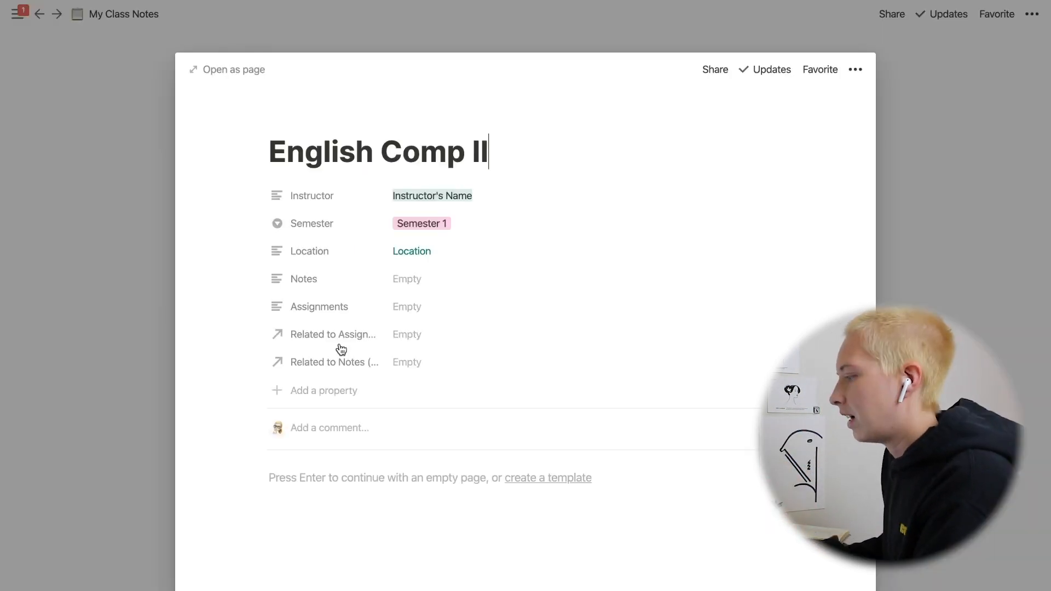
click(257, 248)
click(289, 379)
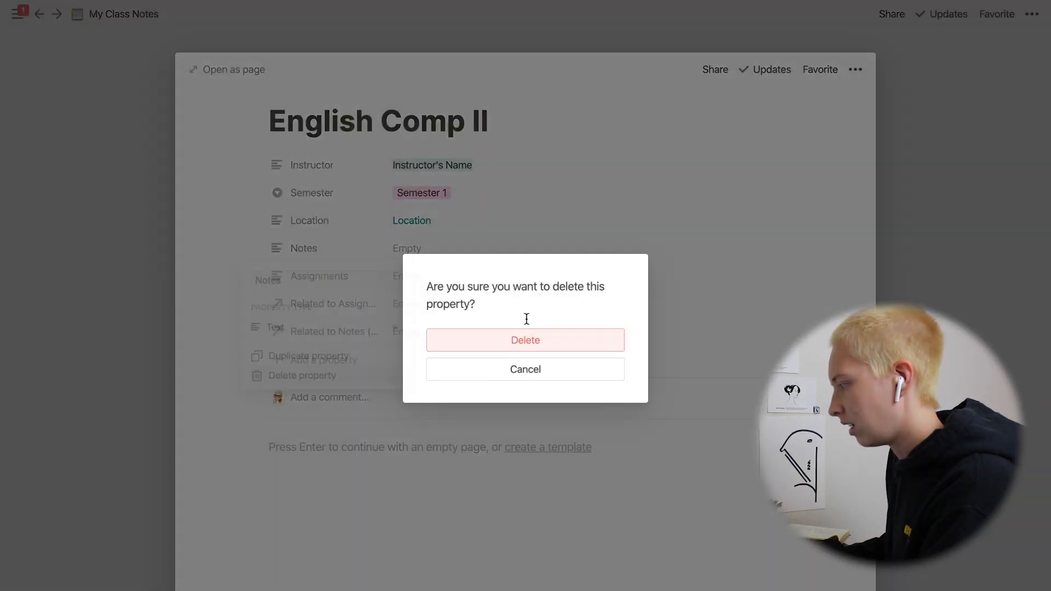
click(495, 343)
click(253, 247)
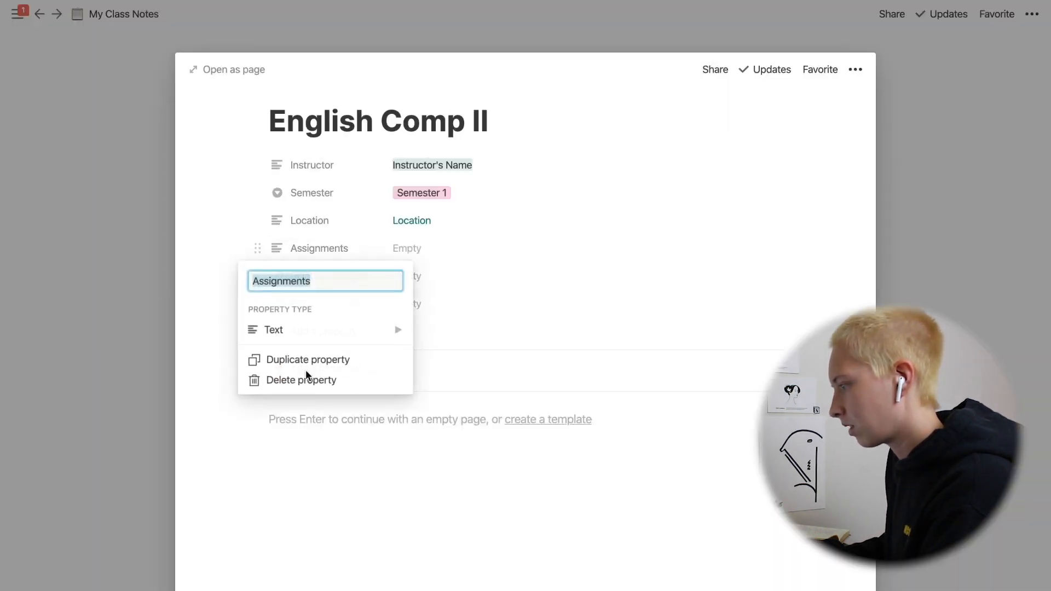
click(290, 379)
click(491, 343)
Rename the class's two relation properties to Assignments and Notes, and move Notes above Assignments
click(308, 248)
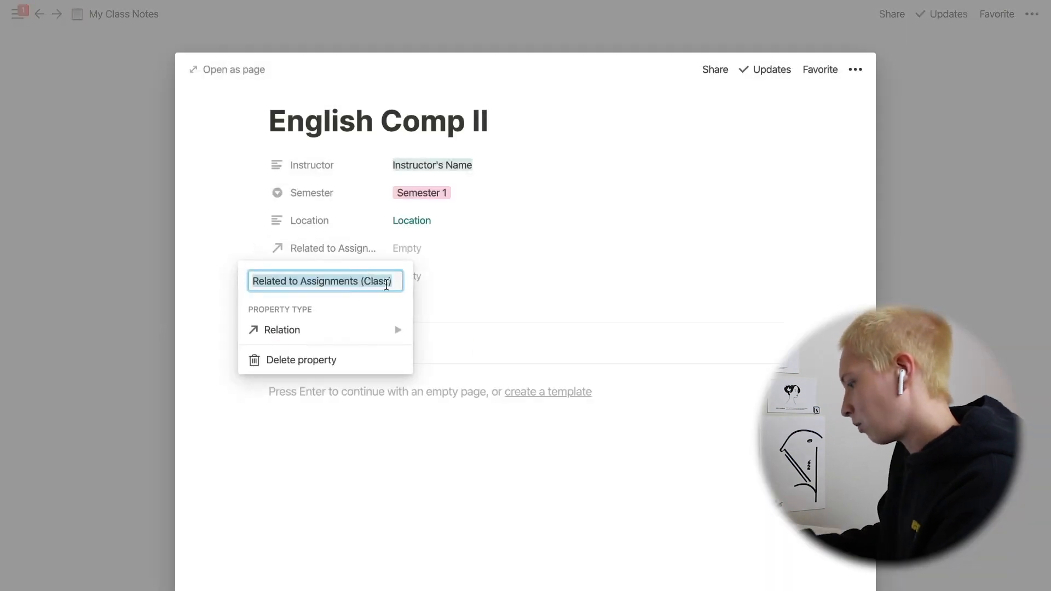
text(Ass)
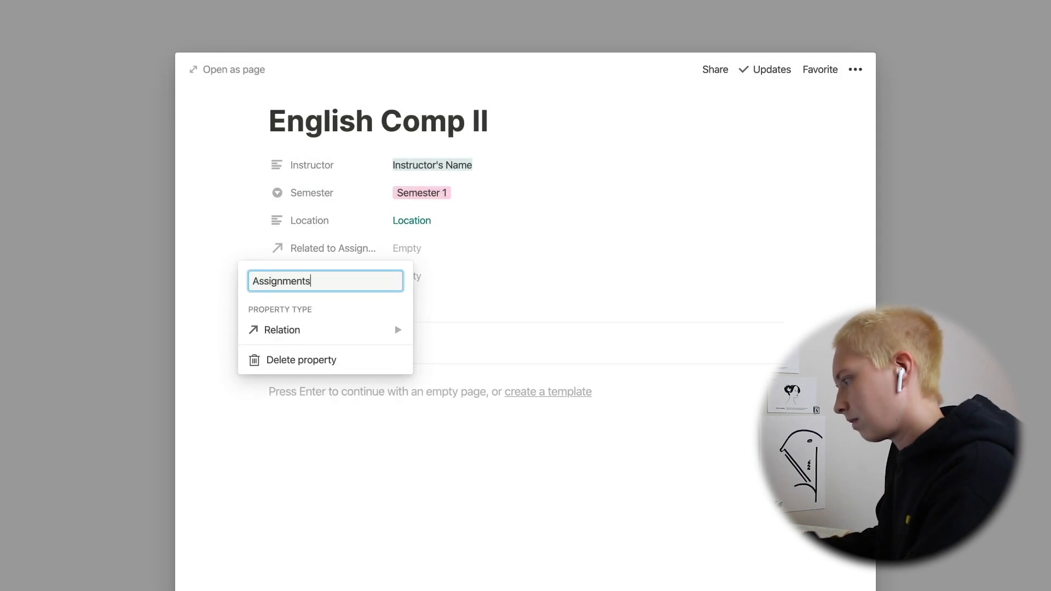
text(ignments)
click(228, 232)
click(315, 278)
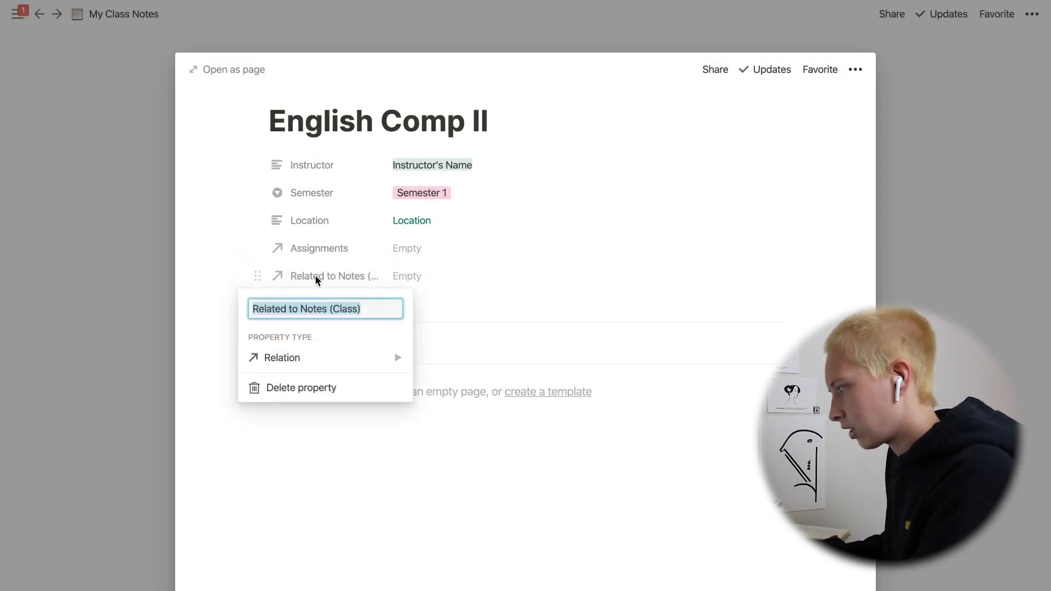
text(Not)
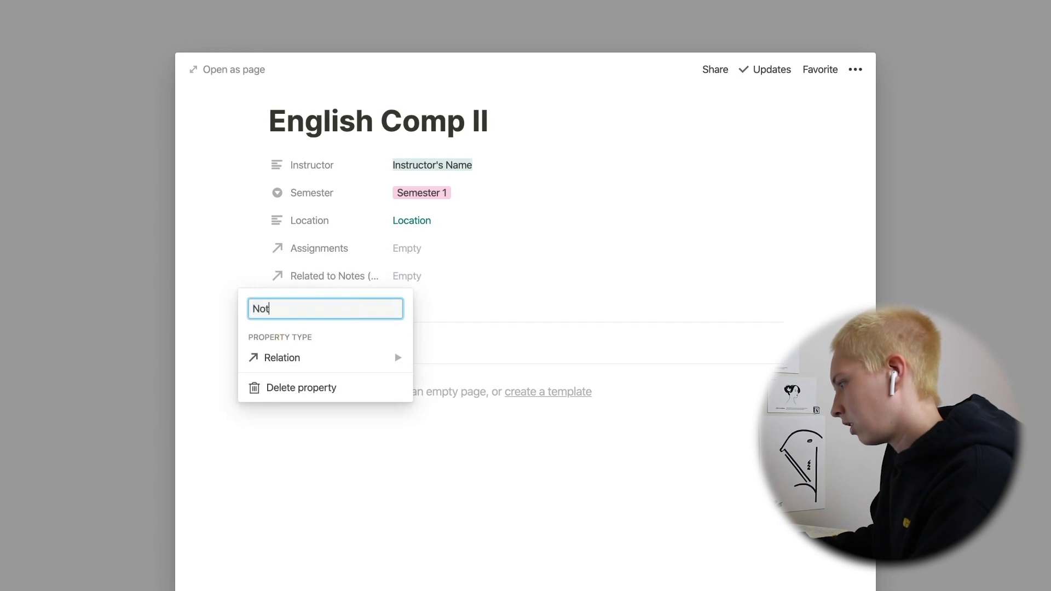
text(es)
click(244, 228)
drag(253, 277, 253, 257)
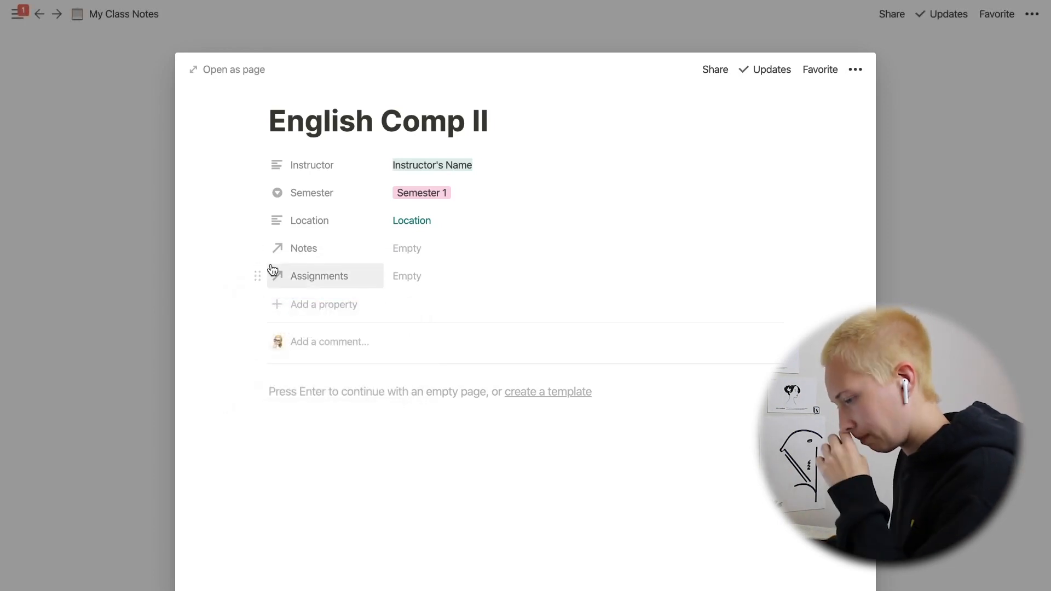
Add a Rollup property named Due Dates below Assignments on the English Comp II class
click(343, 304)
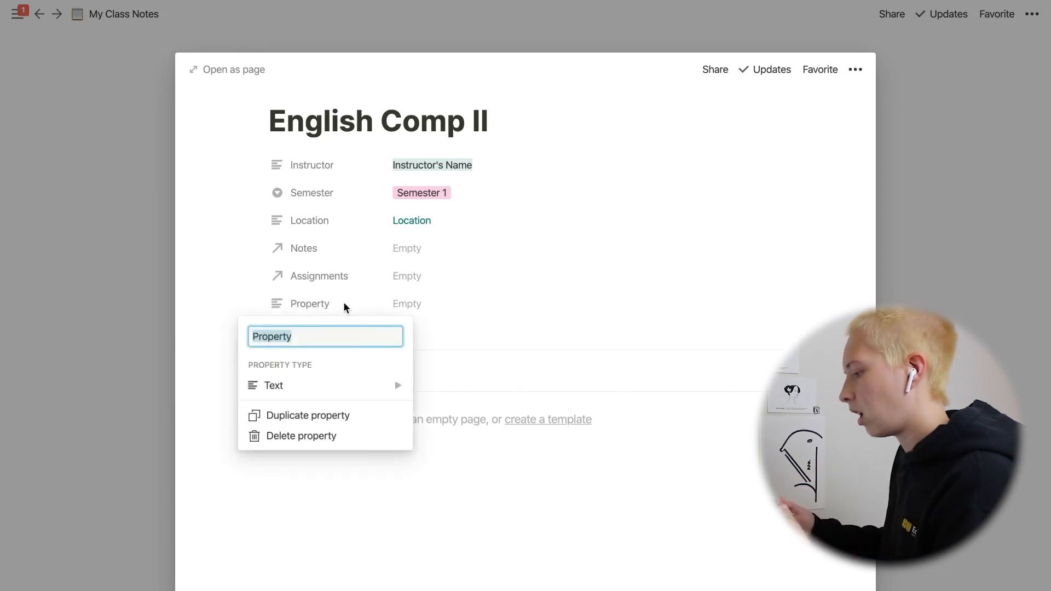
text(Due Da)
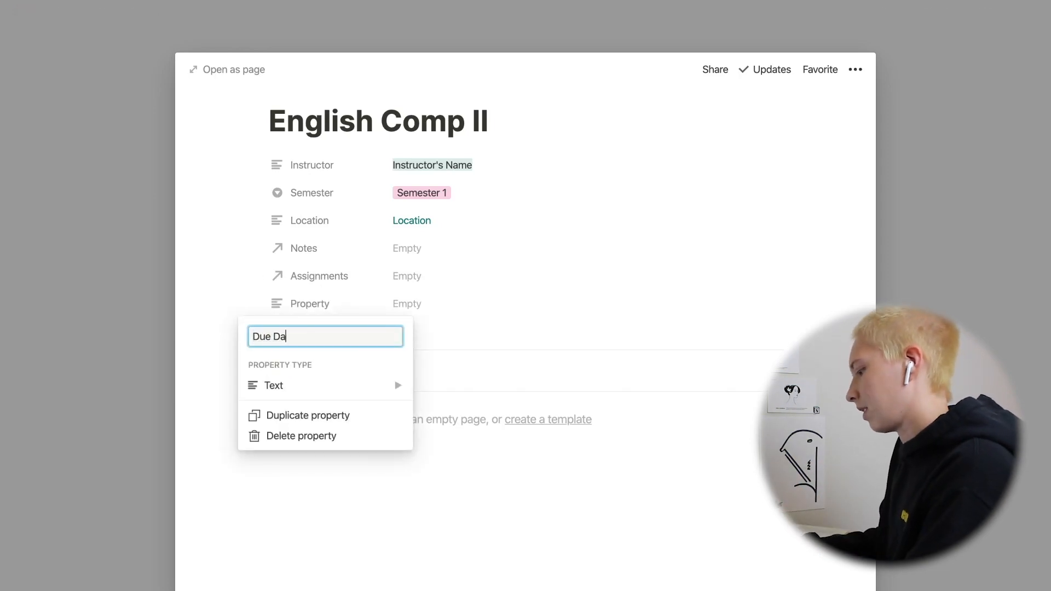
text(tes)
mouse_move(356, 391)
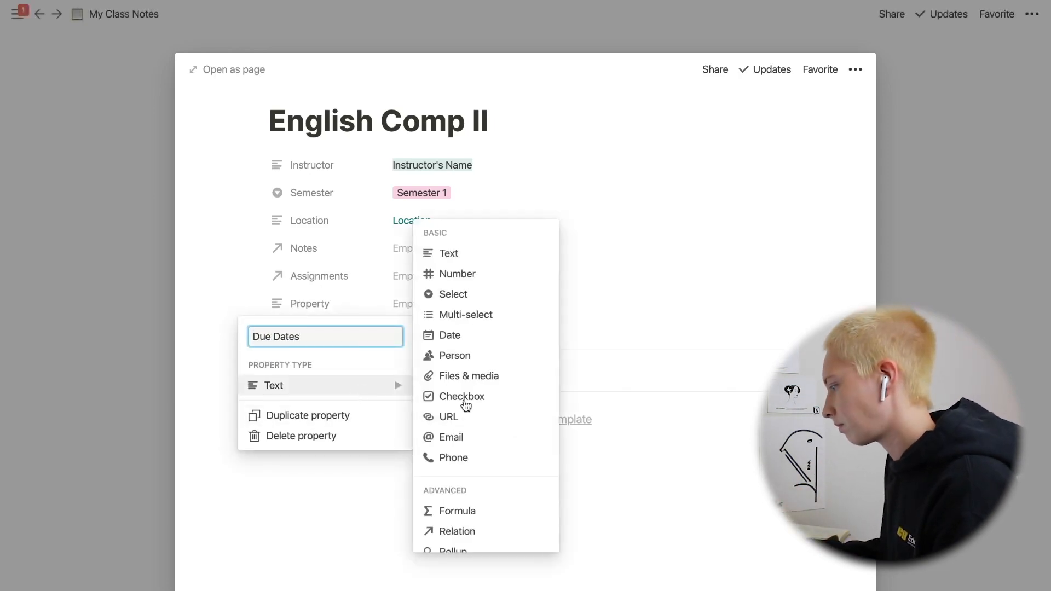
click(462, 551)
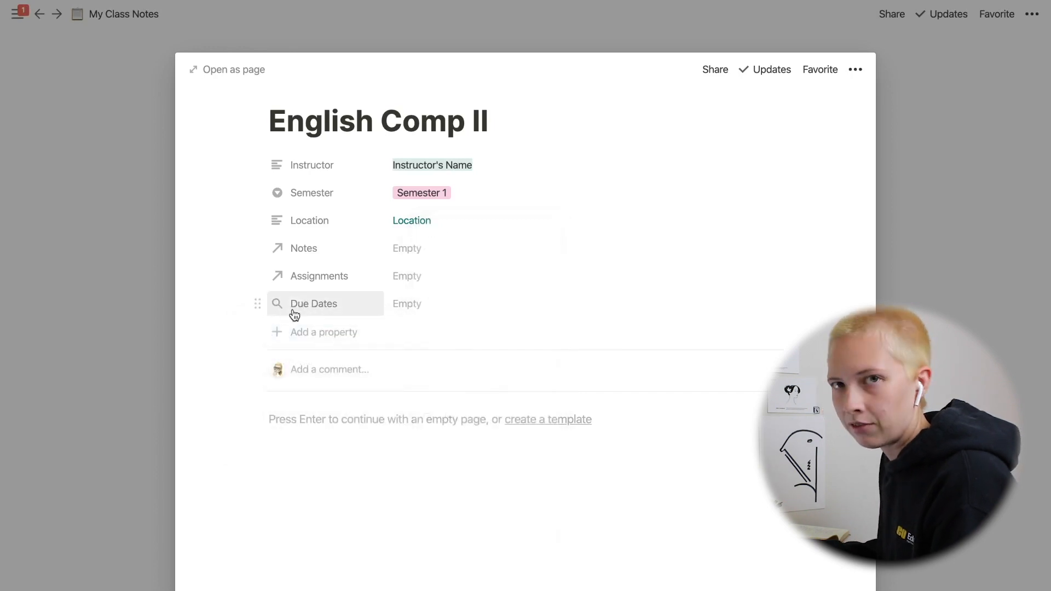
Configure the Due Dates rollup to use the Assignments relation and display its Due property
click(415, 300)
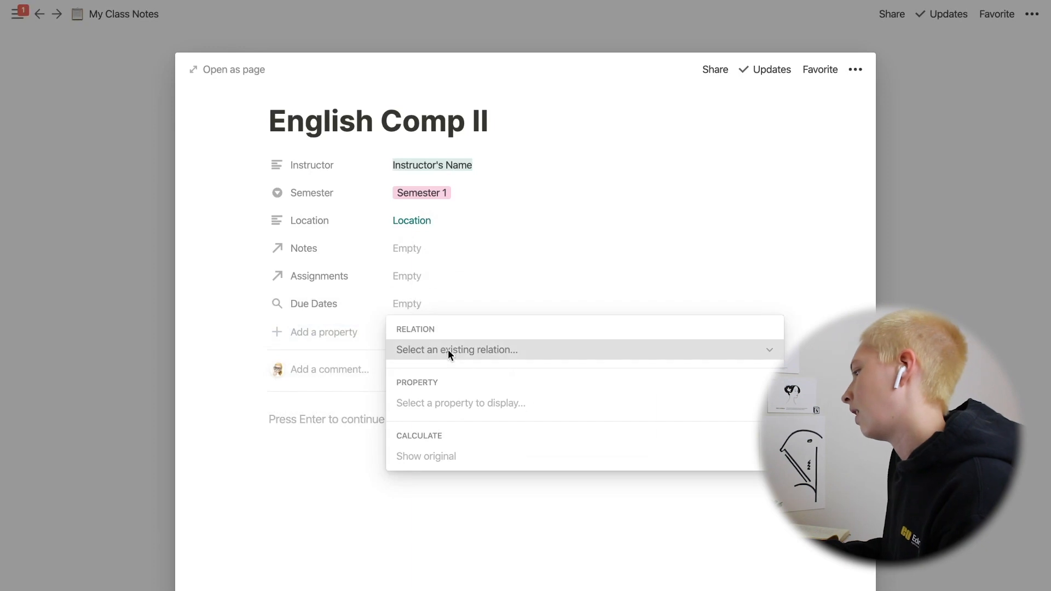
click(447, 351)
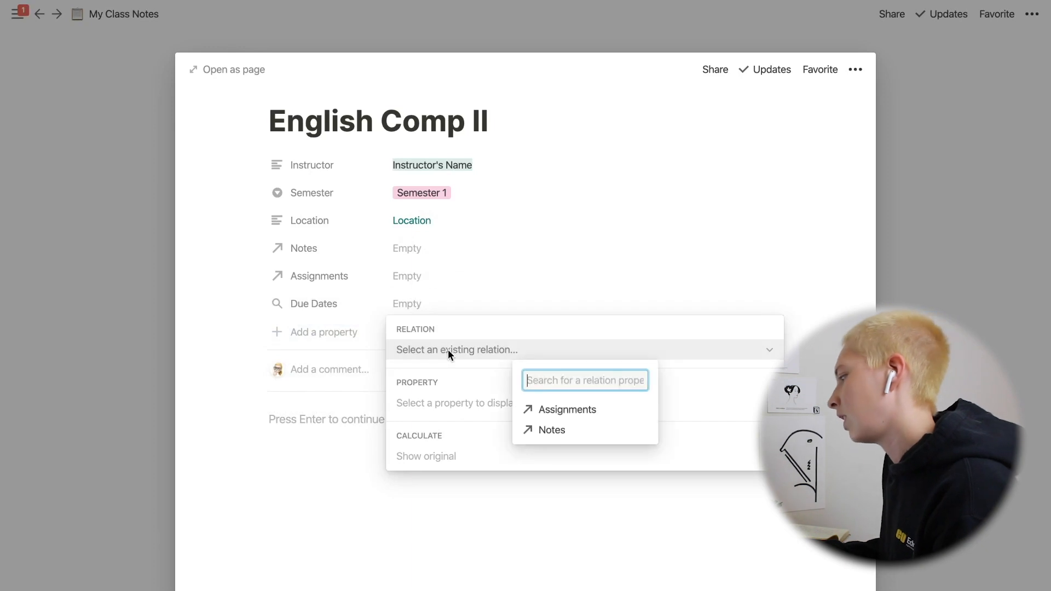
click(570, 417)
click(502, 408)
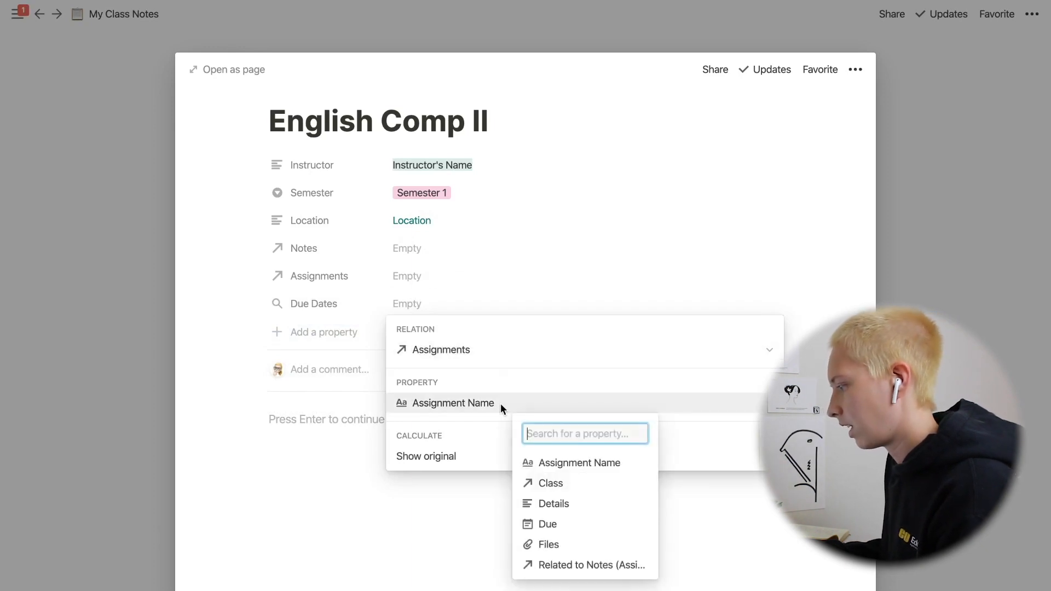
click(598, 526)
click(254, 363)
Add another property below Due Dates, open English Comp II as a full page, and make the property a Formula named Due
scroll(290, 323, down, 1)
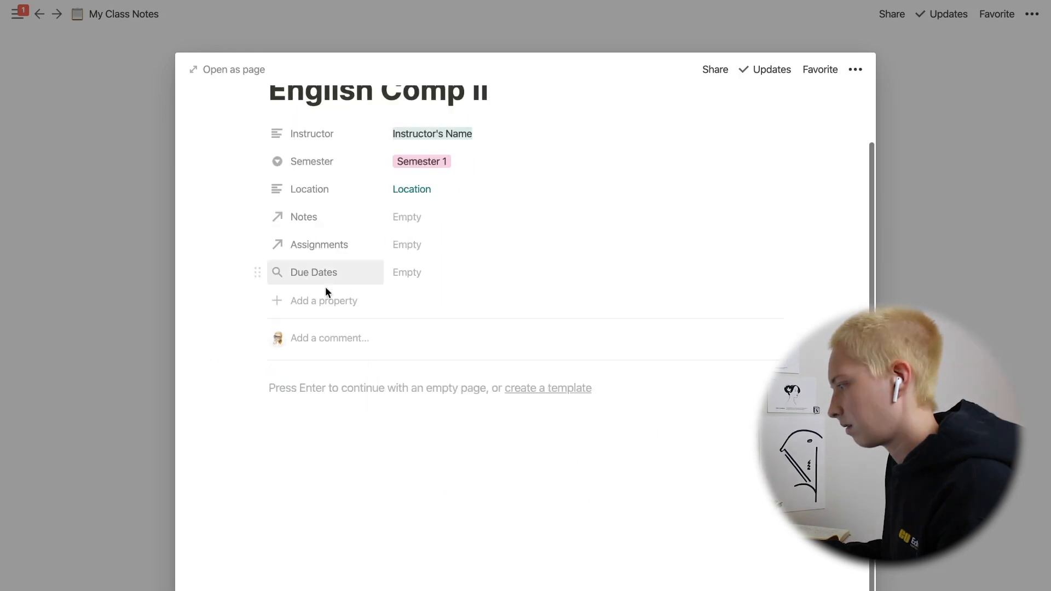
click(323, 298)
click(200, 256)
click(211, 82)
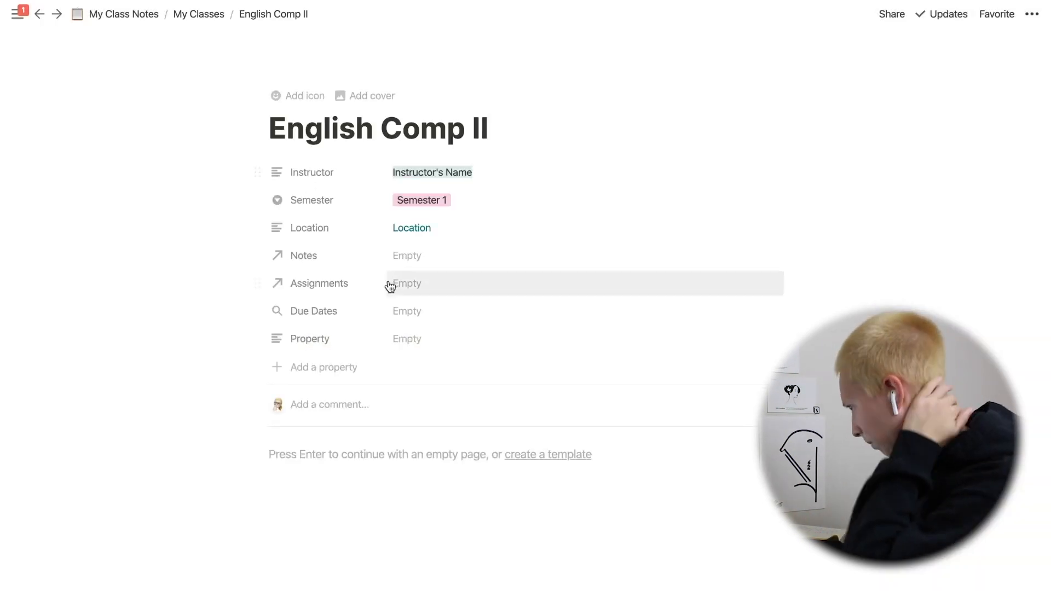
click(321, 335)
text(Due)
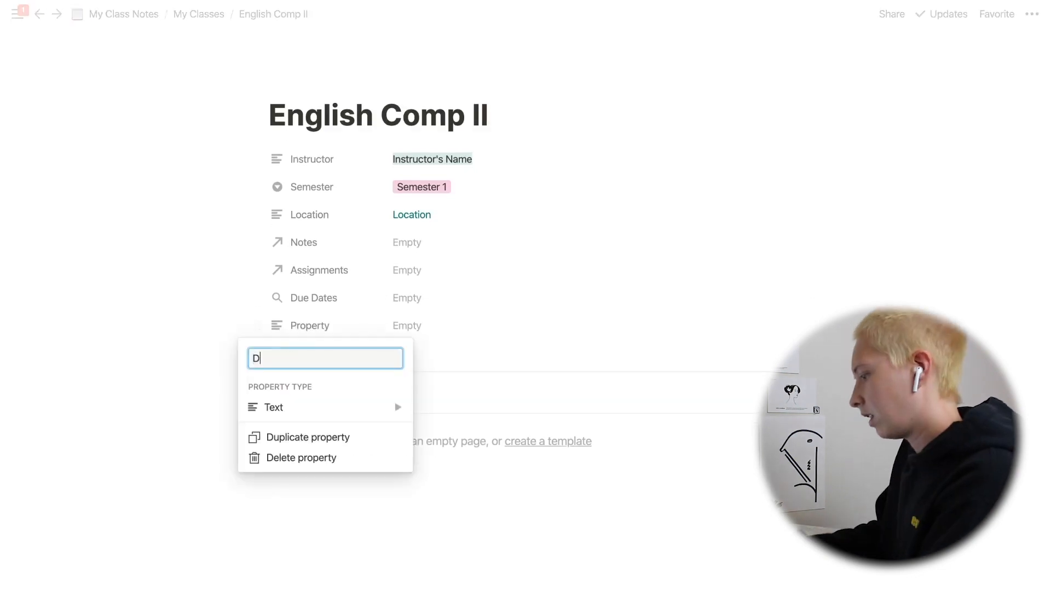
click(356, 406)
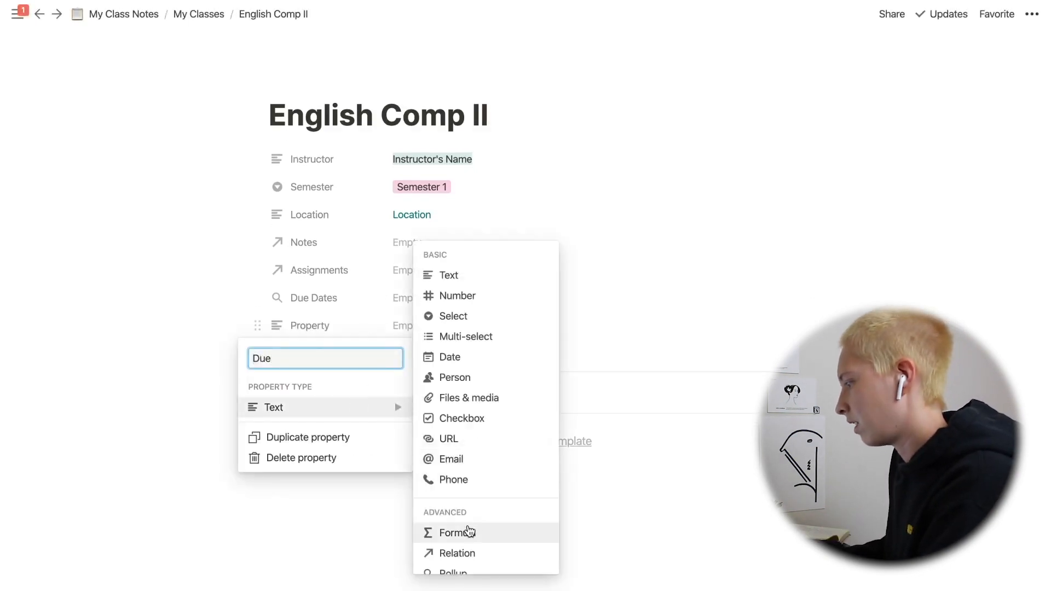
click(467, 531)
Add a Number property named Grade below Due and enter 86 as its value
click(294, 357)
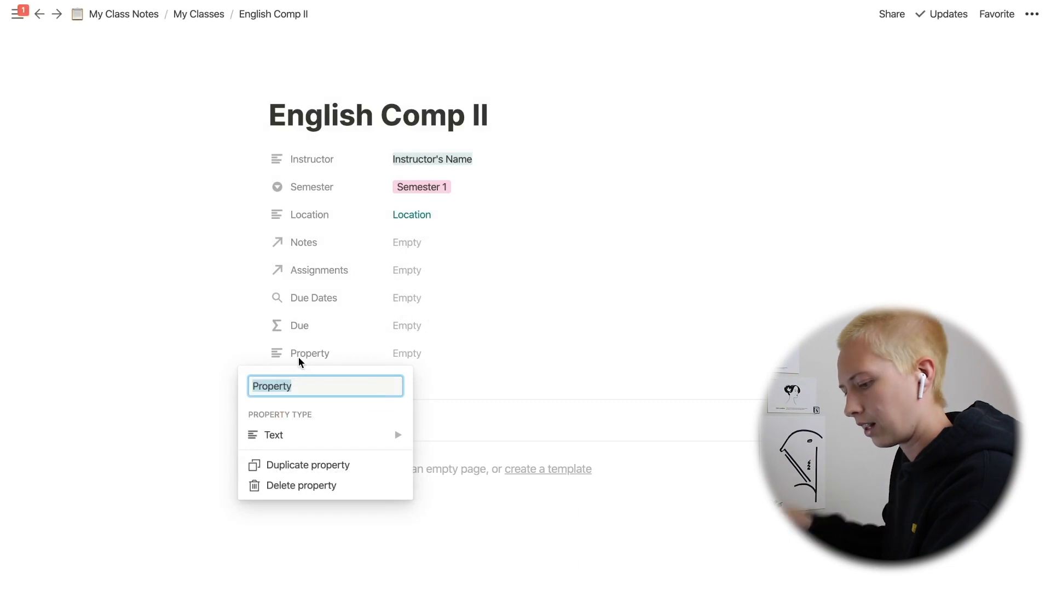
text(Grede)
click(321, 429)
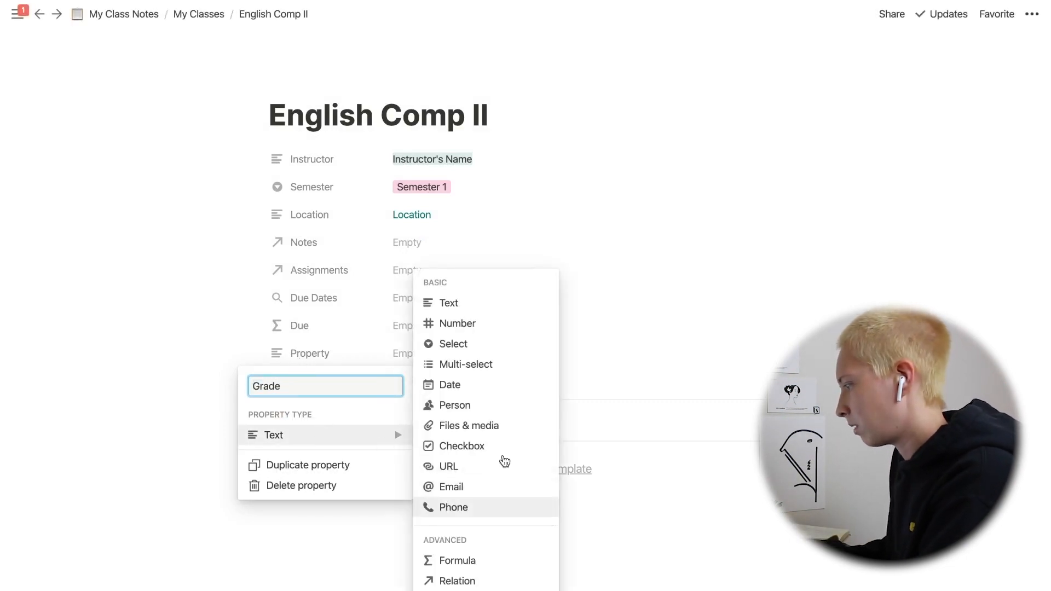
click(474, 324)
click(435, 363)
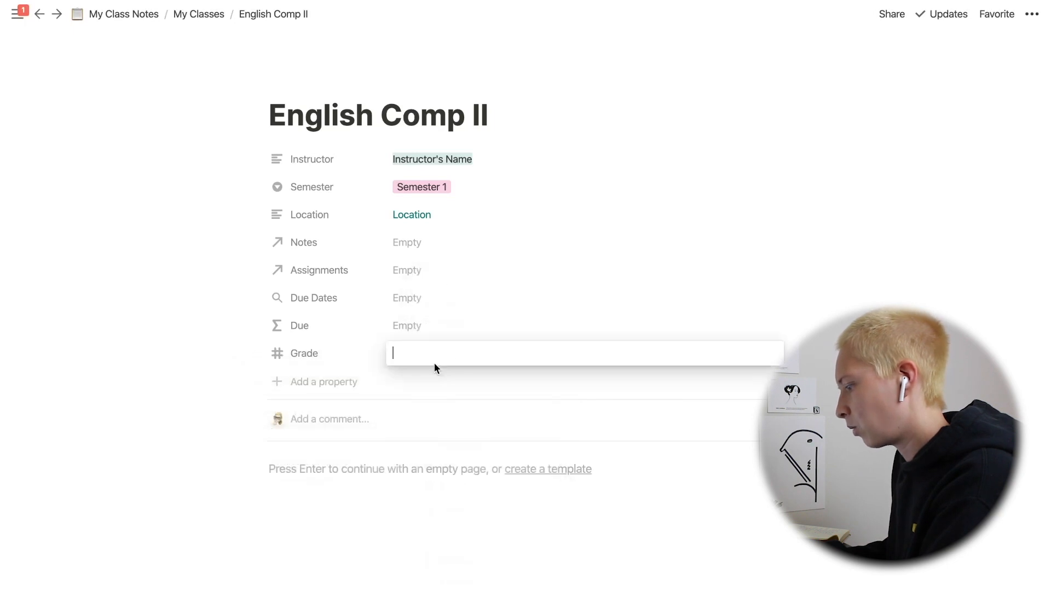
text(86)
key(Return)
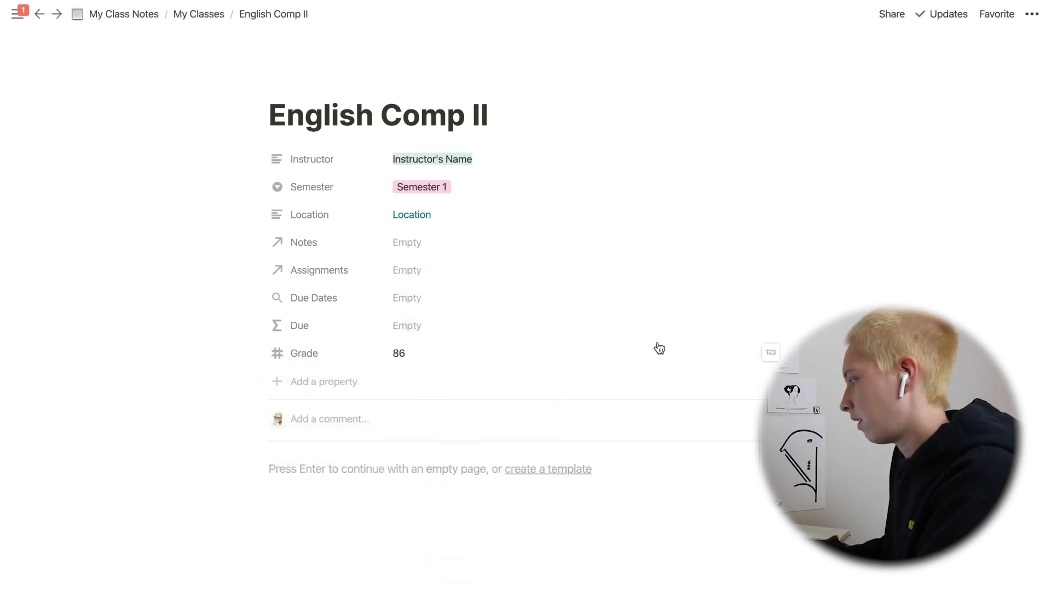
Set the Grade property's number format to Percent and correct its value to 86%
click(769, 353)
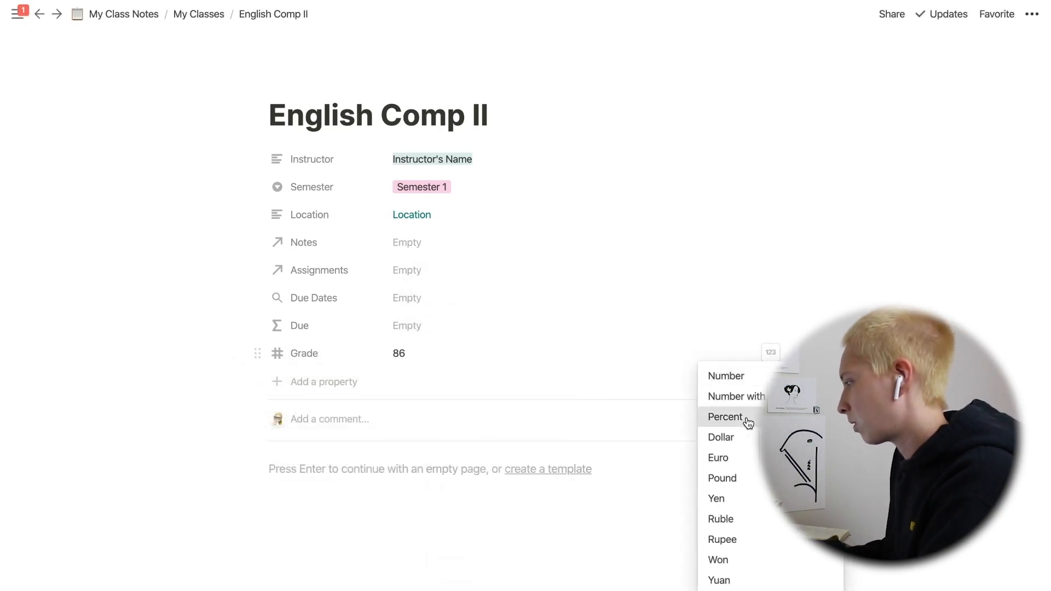
click(745, 351)
click(424, 356)
key(BackSpace)
key(BackSpace)
key(BackSpace)
key(BackSpace)
key(BackSpace)
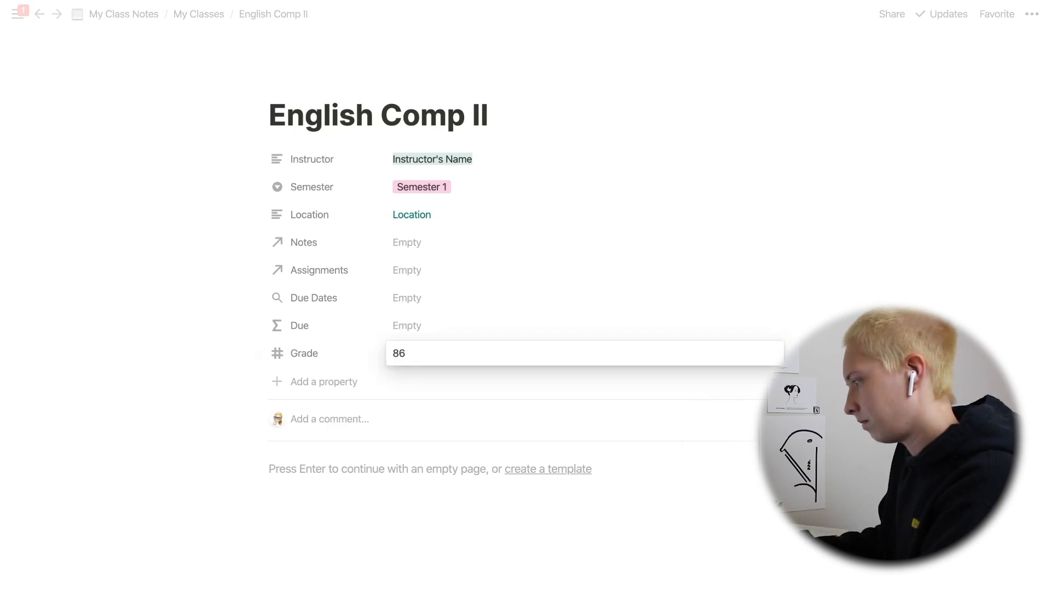
key(Return)
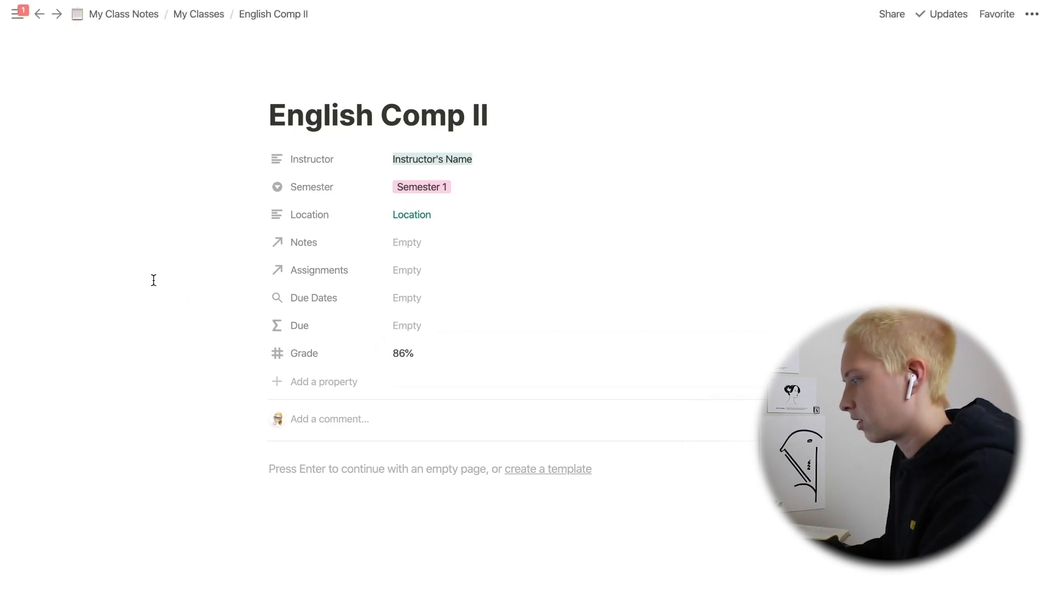
Clear the Grade value on the English Comp II class
click(406, 355)
key(BackSpace)
key(BackSpace)
key(BackSpace)
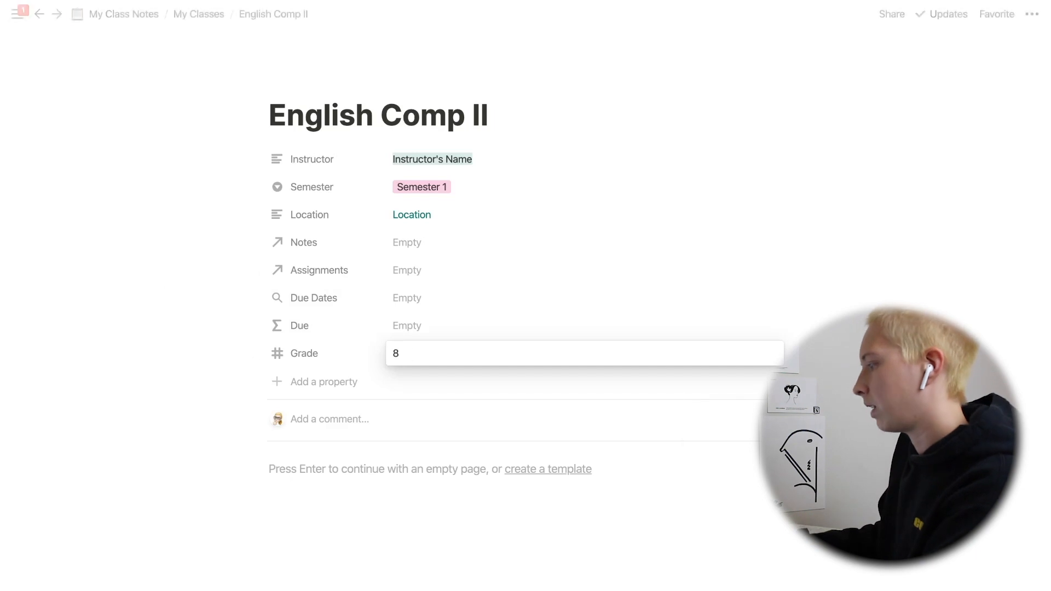
key(Return)
Add a Formula property named GPA below Grade
click(323, 383)
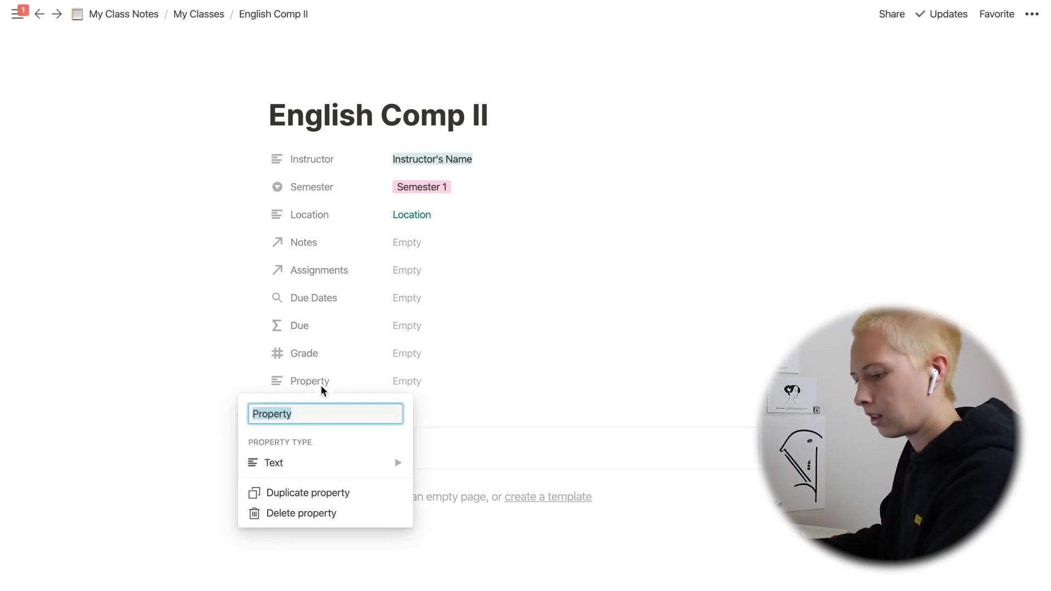
text(GPA)
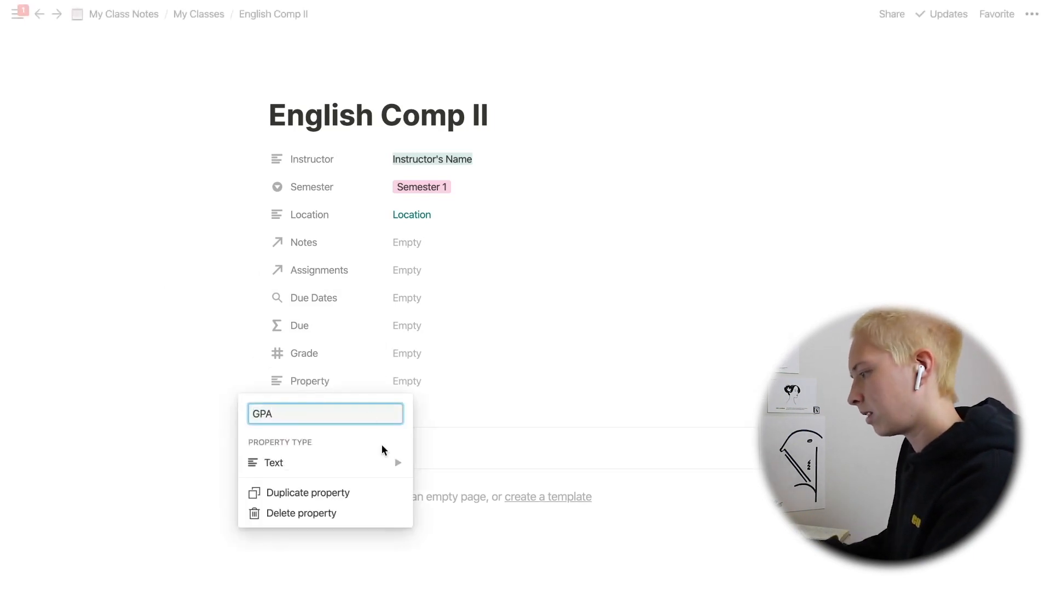
click(352, 463)
click(468, 587)
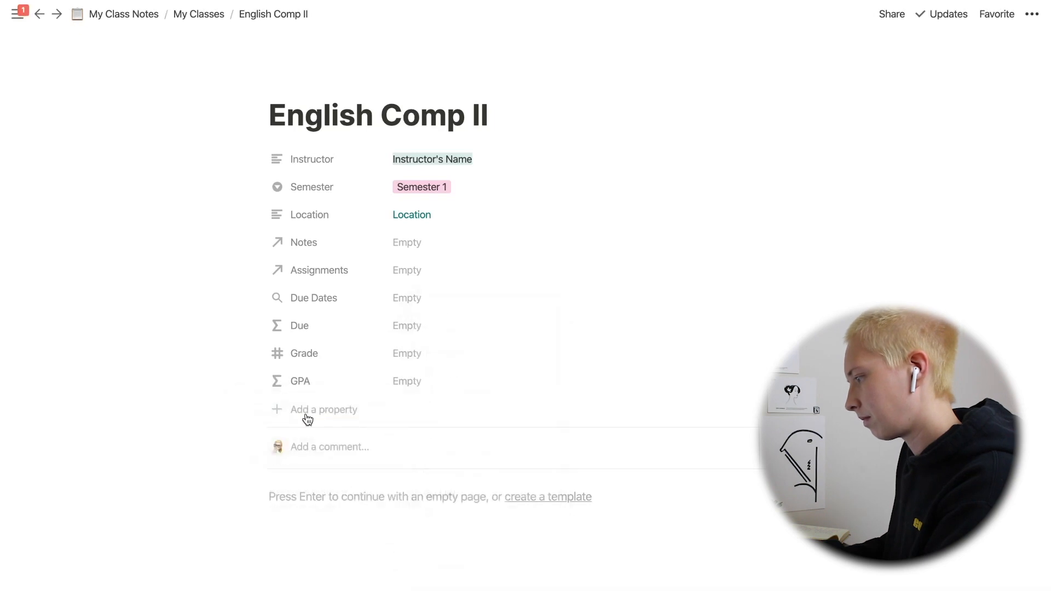
Add a Formula property named Letter Grade below GPA
click(307, 412)
text(Letter Gra)
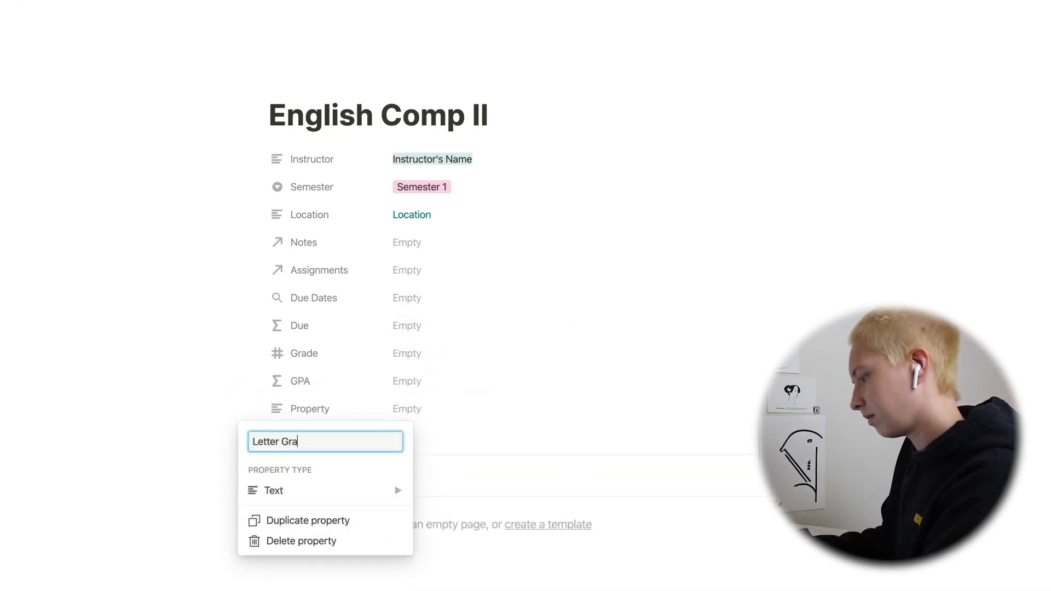
text(de)
click(340, 488)
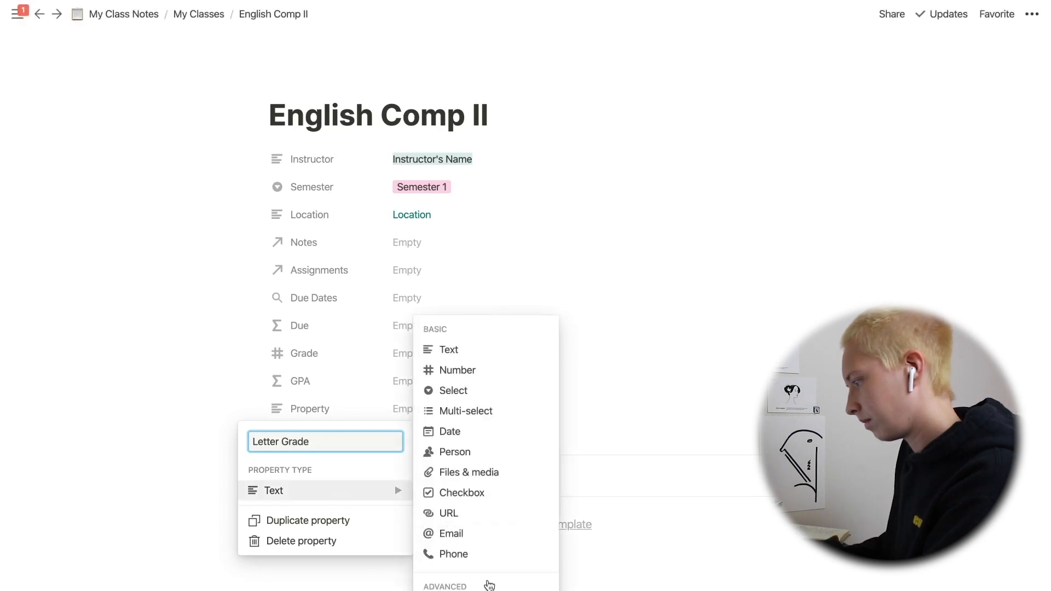
click(468, 586)
Create a new My Classes template from the empty class page, open it as a full page, and title it English Comp II
scroll(185, 385, down, 3)
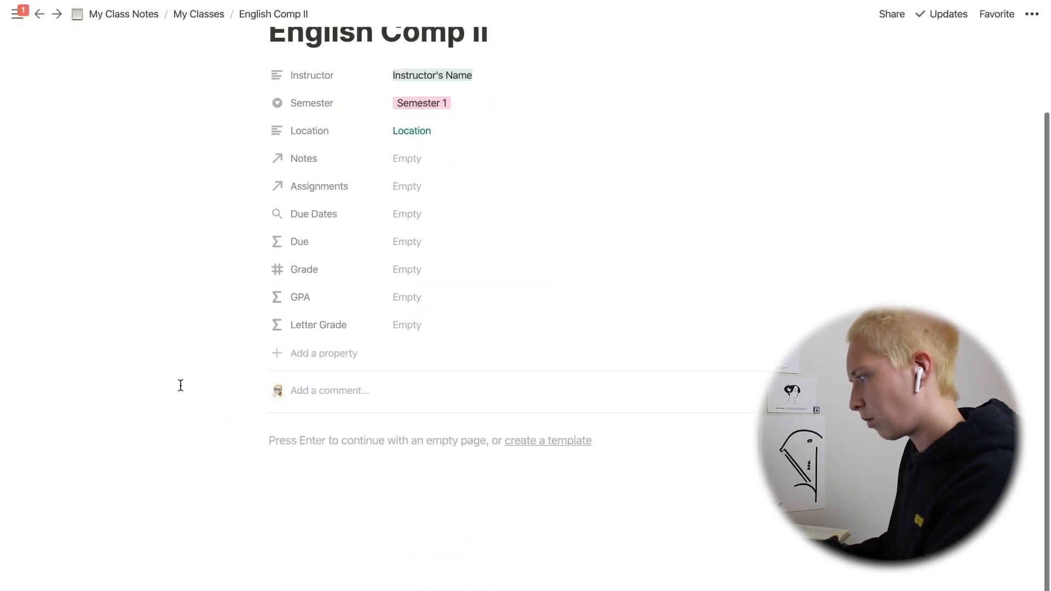
scroll(181, 385, up, 2)
scroll(180, 385, down, 1)
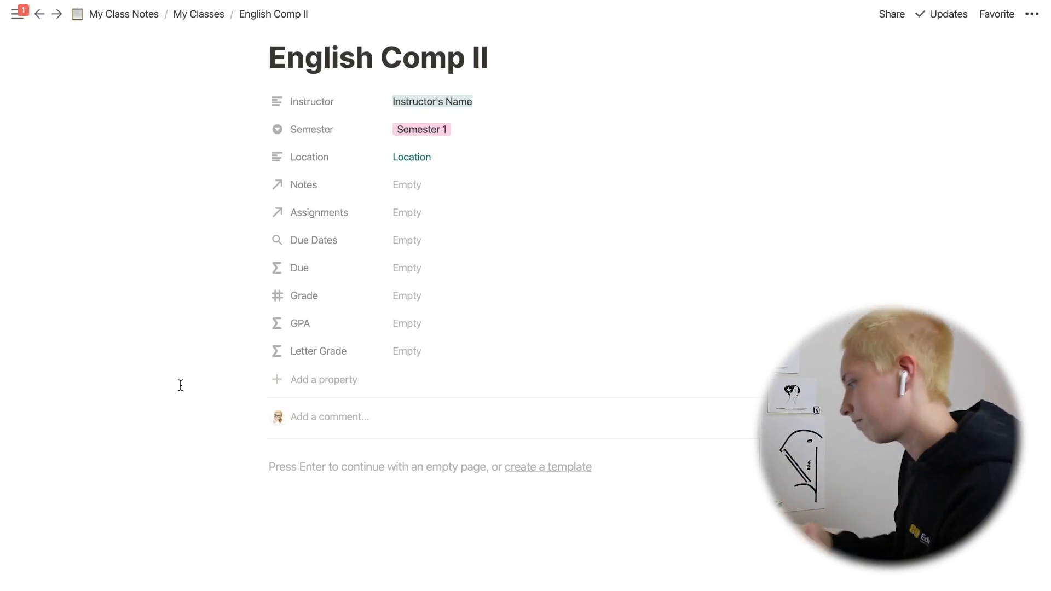
click(556, 470)
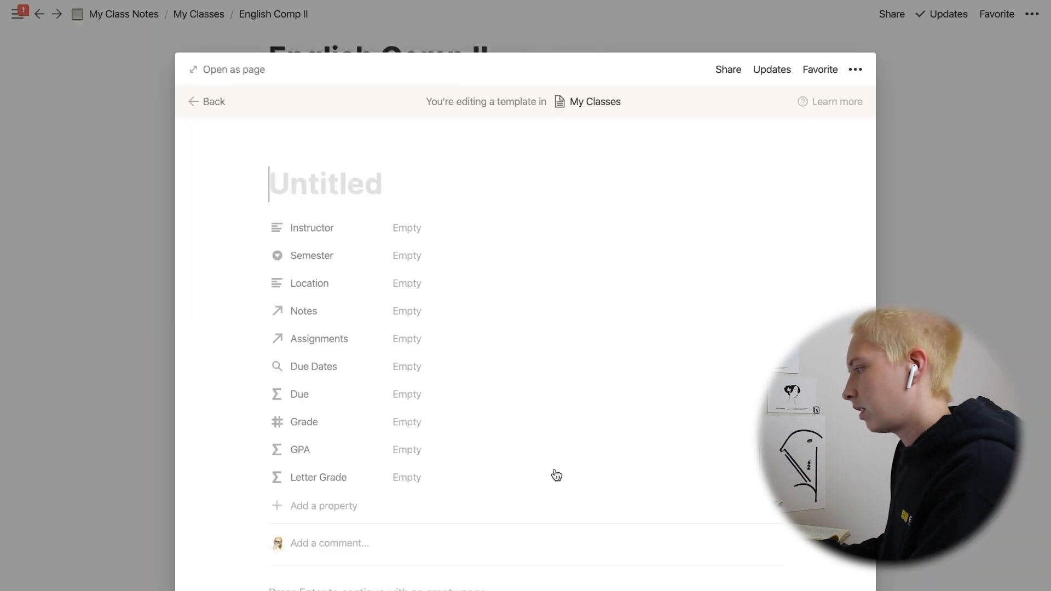
click(212, 72)
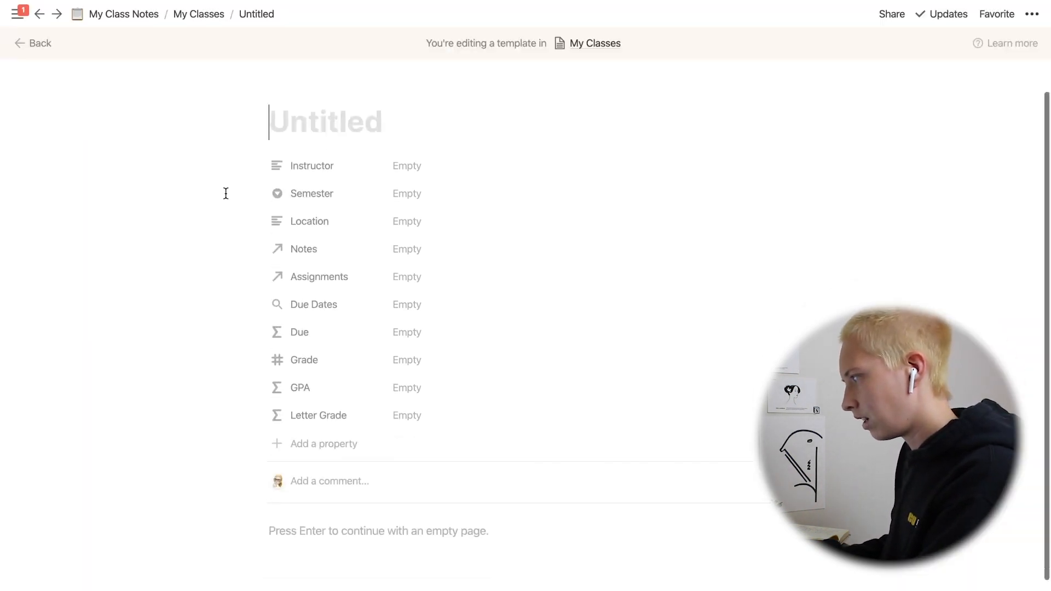
scroll(225, 193, down, 1)
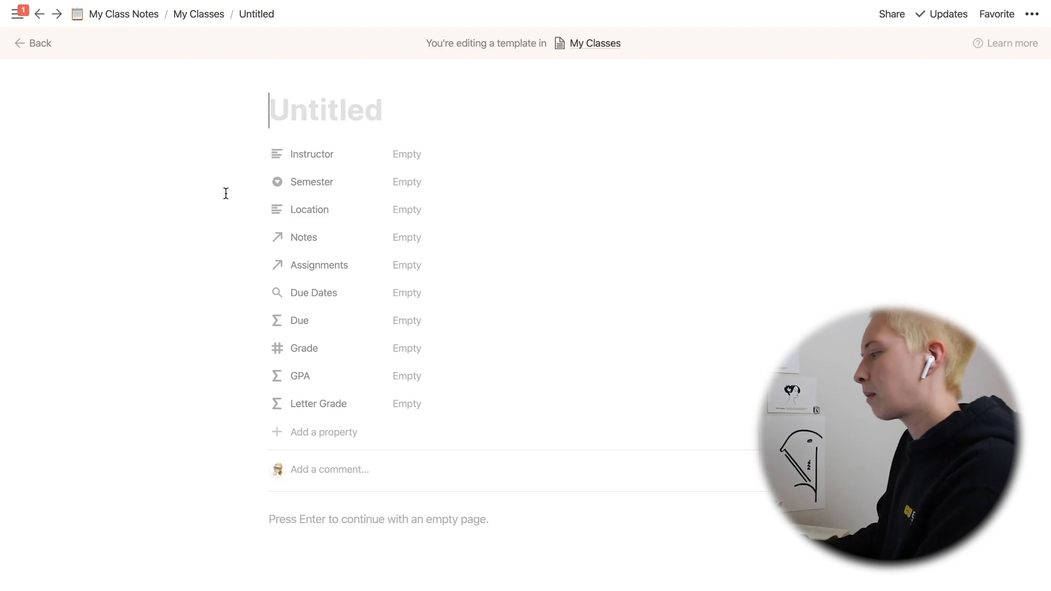
text(English Comp II)
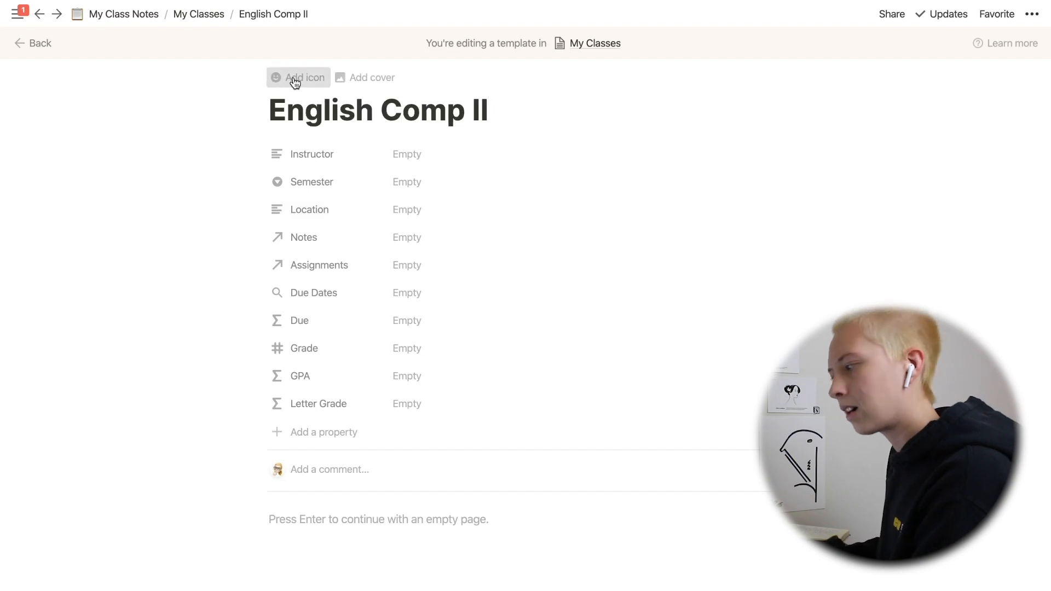
Add an icon to the English Comp II template and change it to the grey radio-button emoji
click(295, 81)
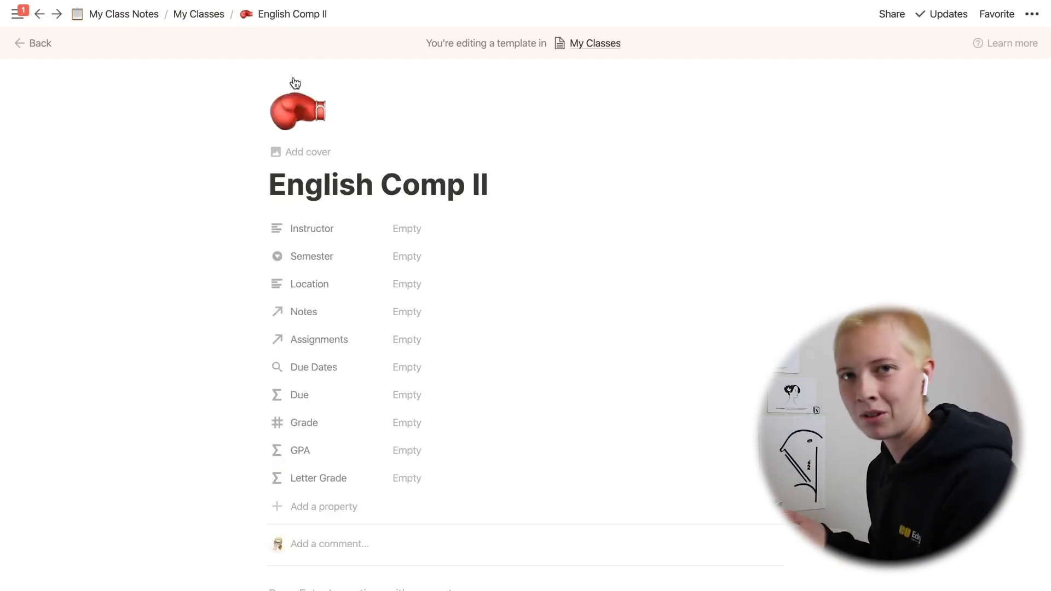
click(303, 106)
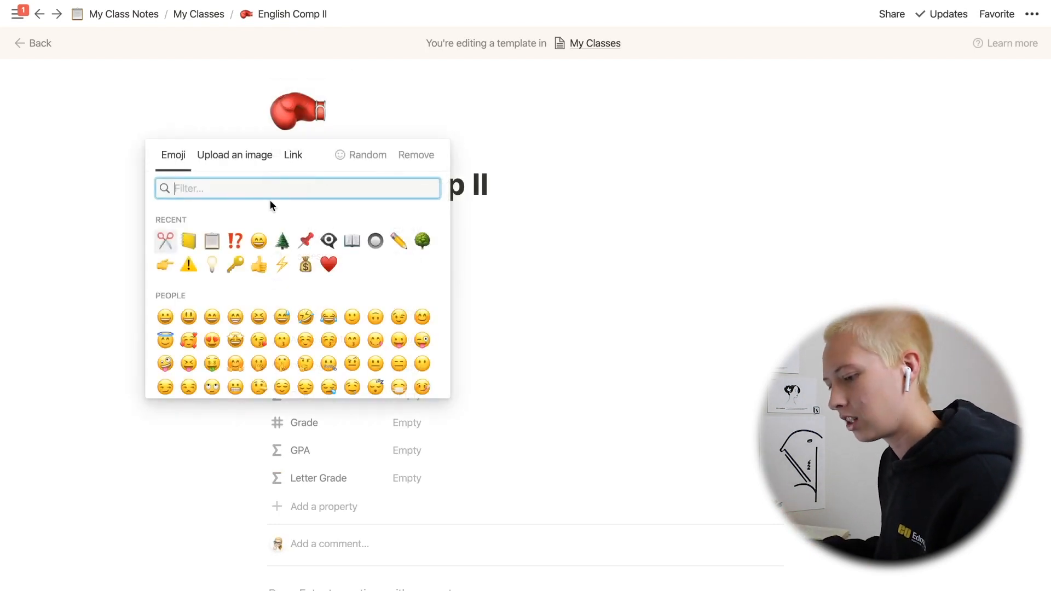
click(376, 241)
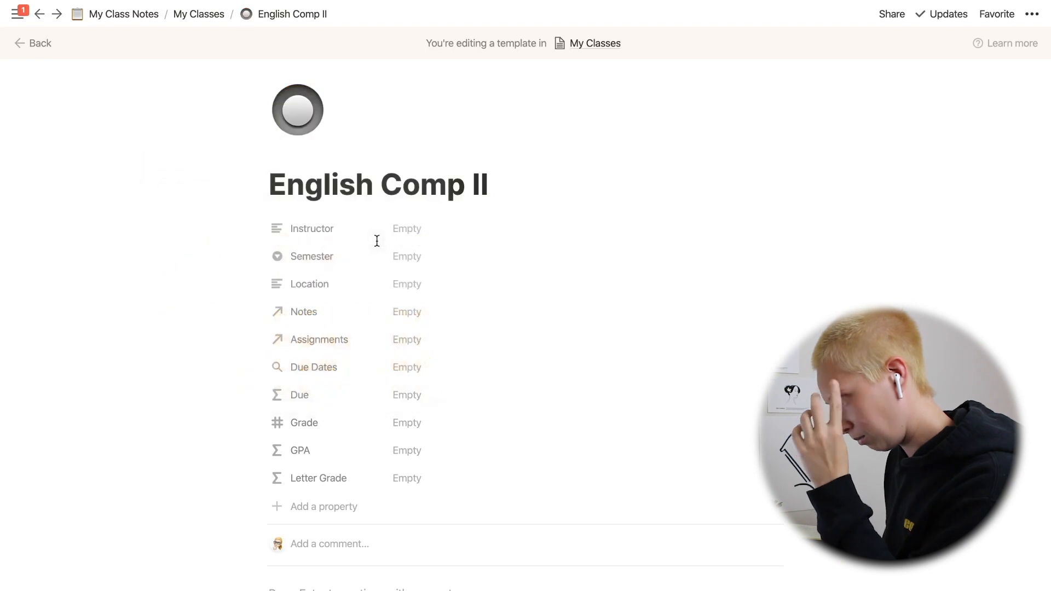
Add a toggle list named SR Tables to the body of the English Comp II template
scroll(478, 366, down, 1)
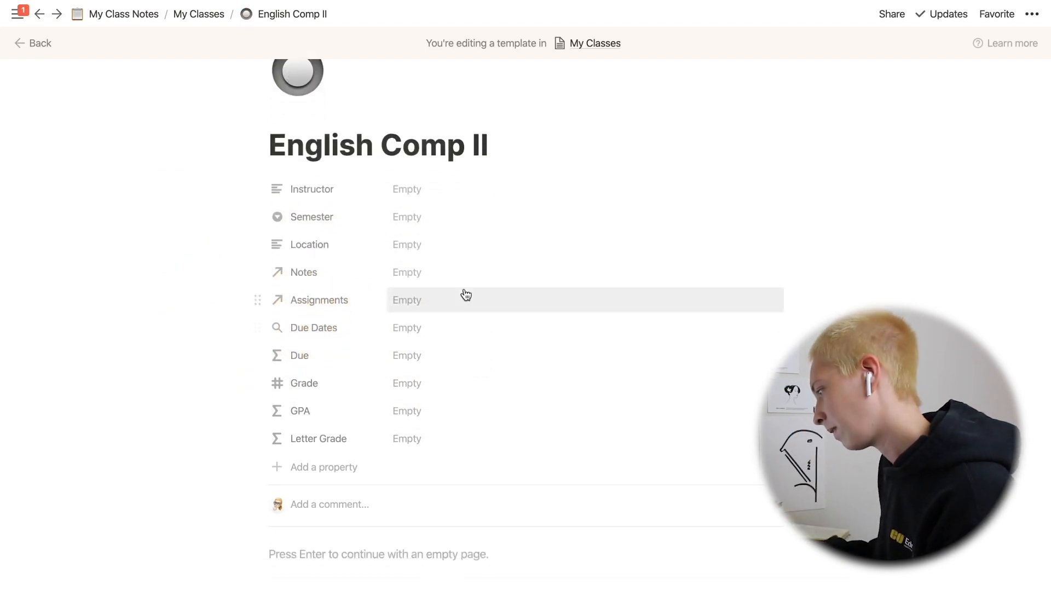
scroll(355, 487, down, 3)
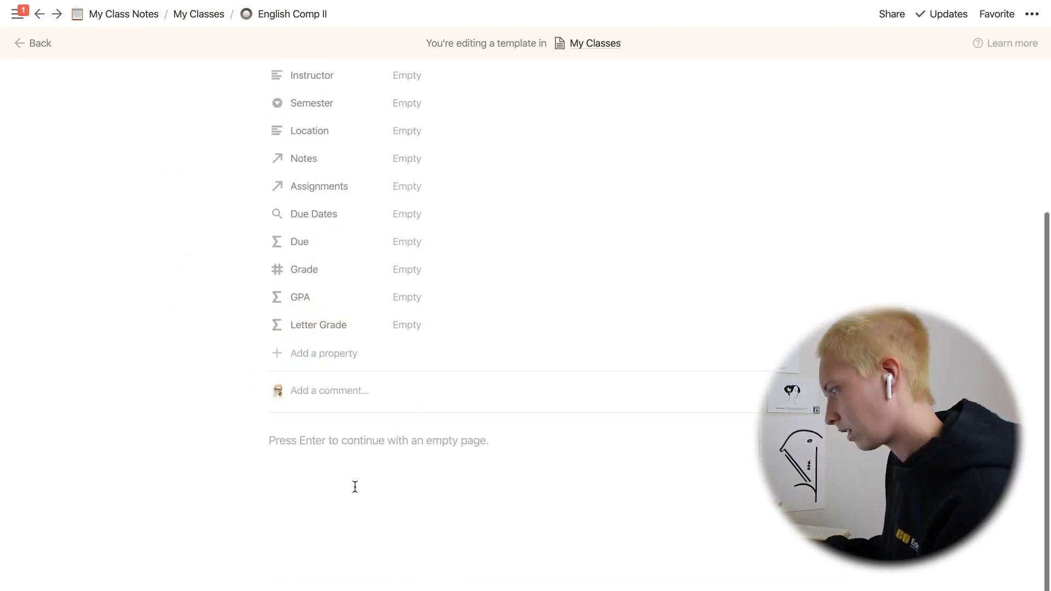
click(334, 471)
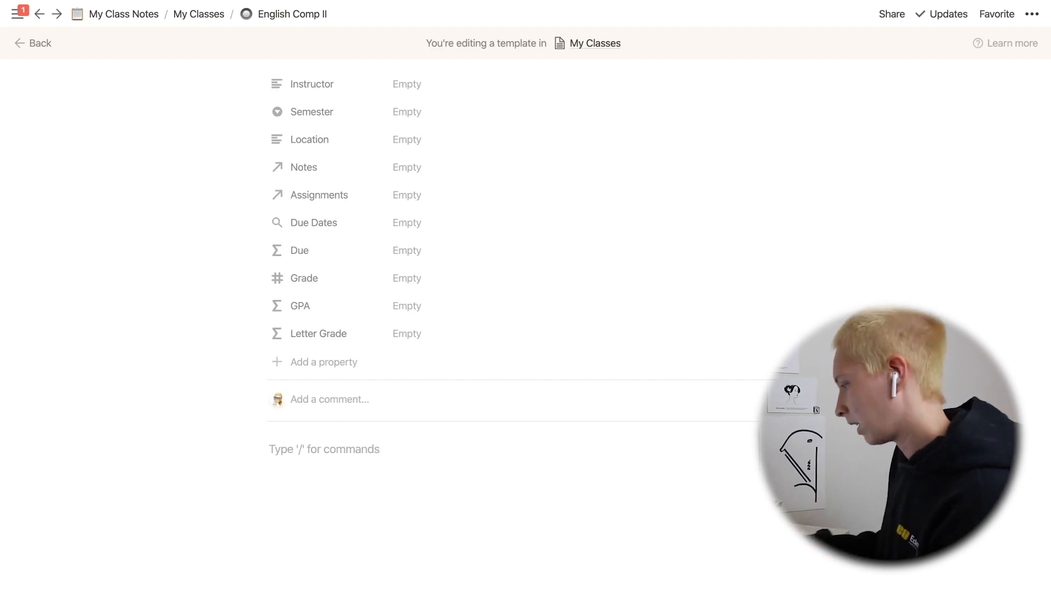
scroll(518, 281, down, 5)
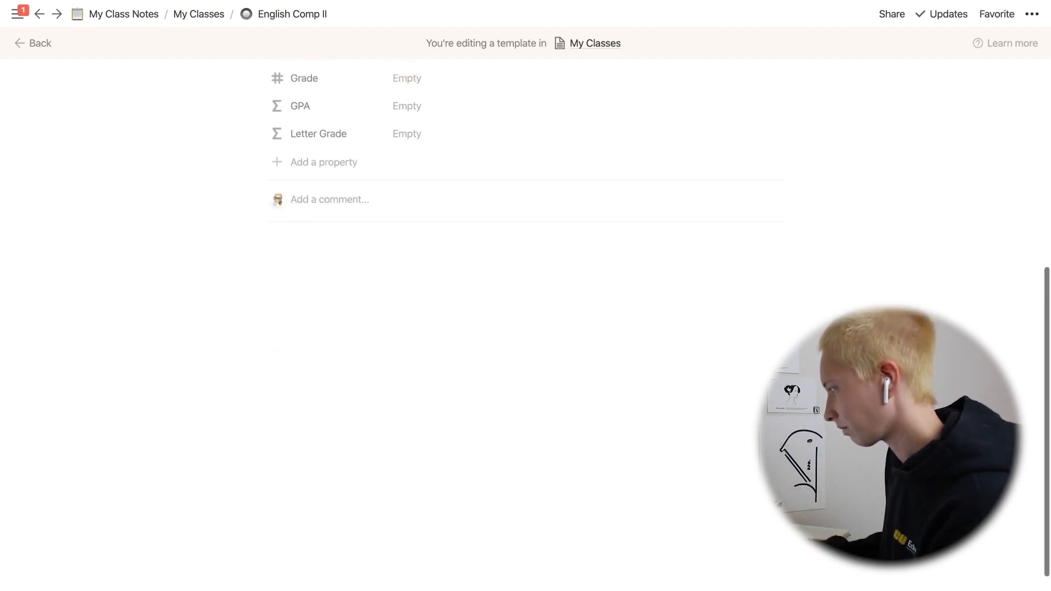
click(294, 244)
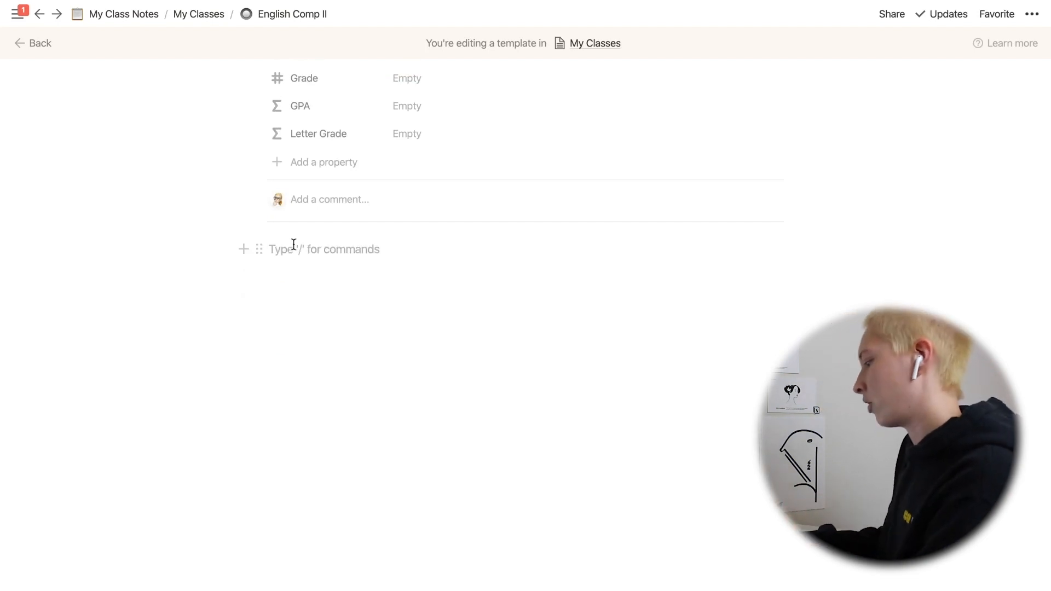
text(/togg)
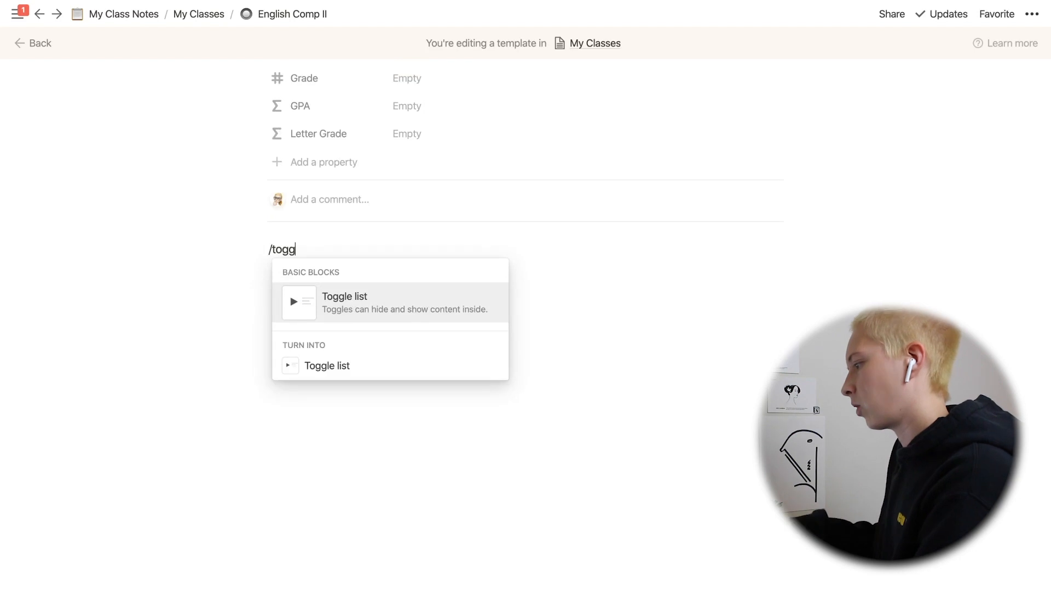
key(Return)
text(SR Ta)
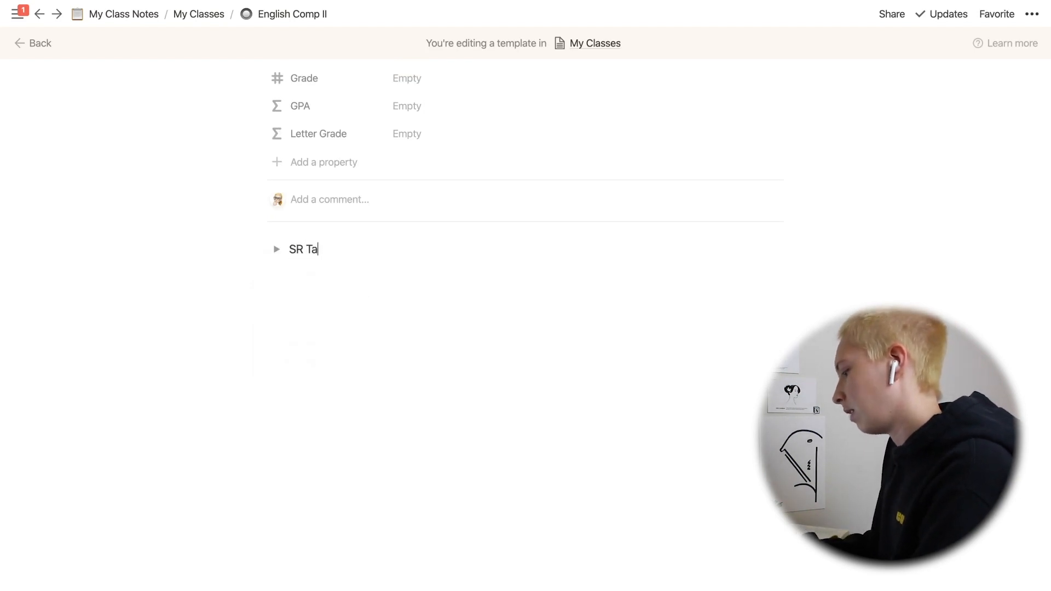
text(ble)
text(s)
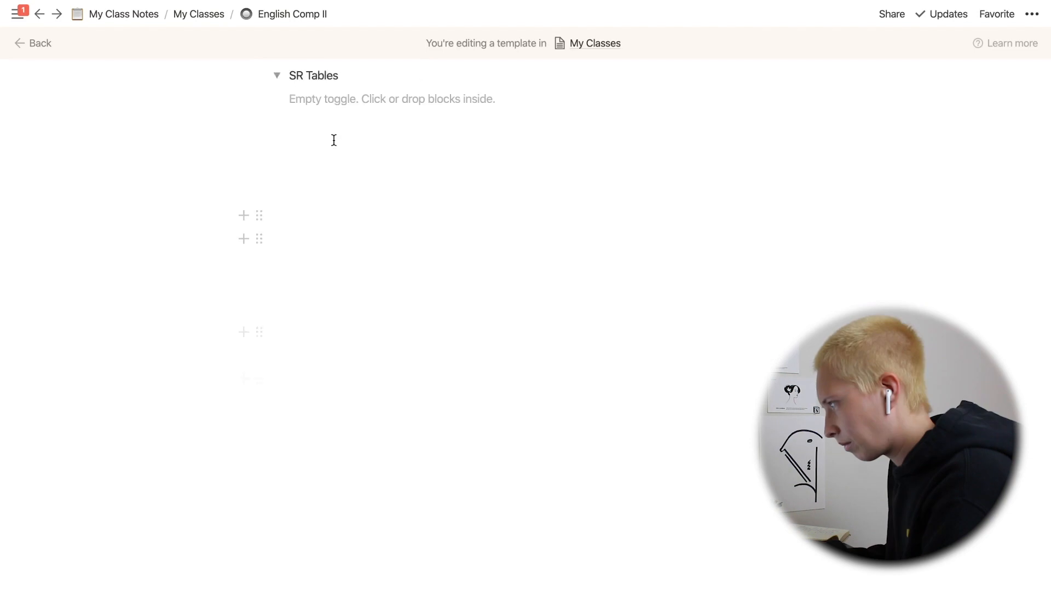
Create a linked database of My Class Notes inside the SR Tables toggle
scroll(333, 141, up, 3)
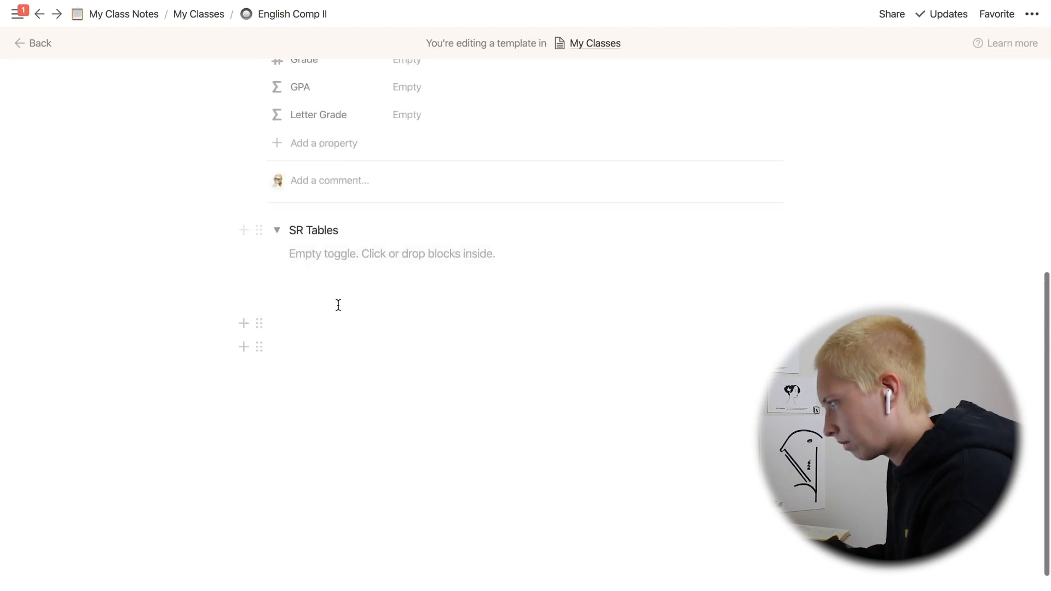
click(316, 255)
text(/link)
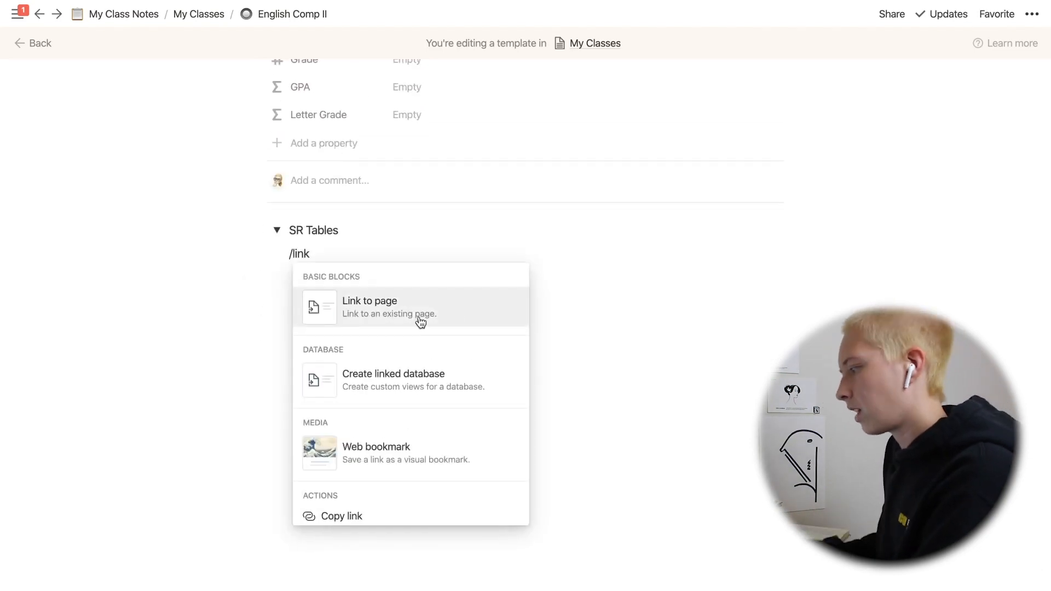
click(399, 377)
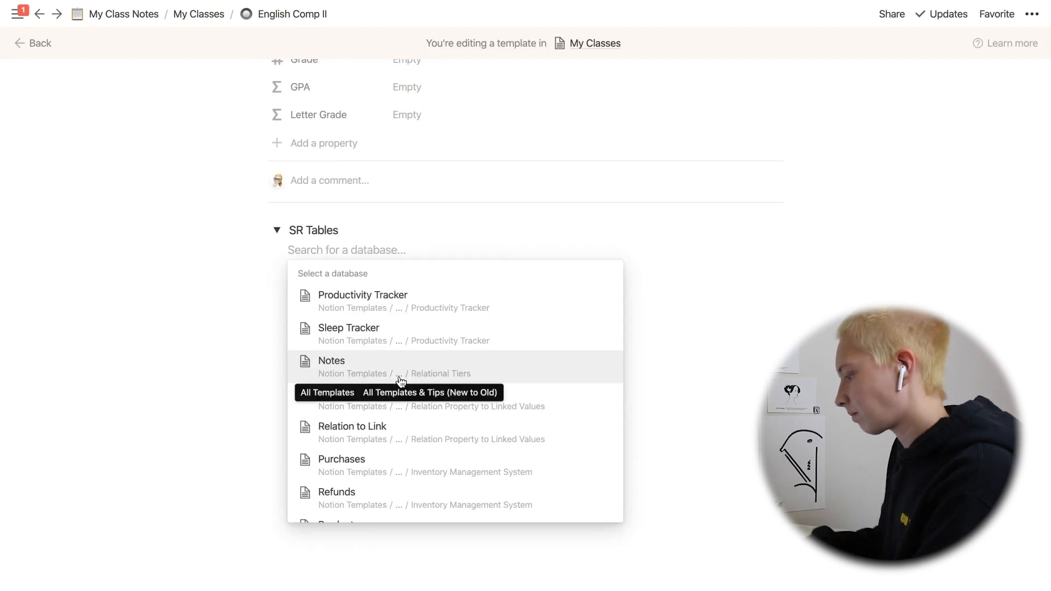
text(My)
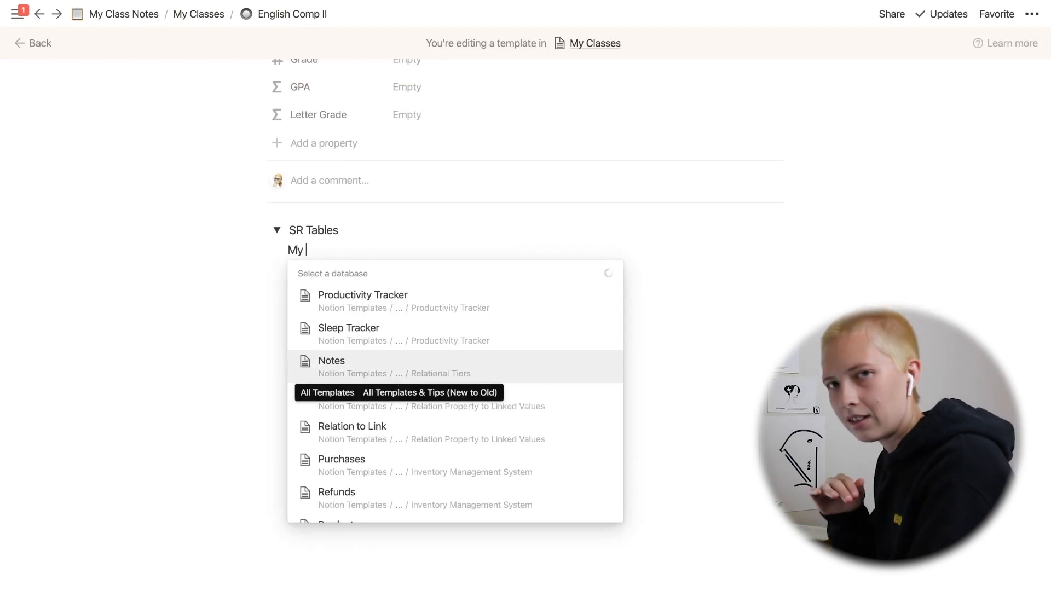
text( Cla)
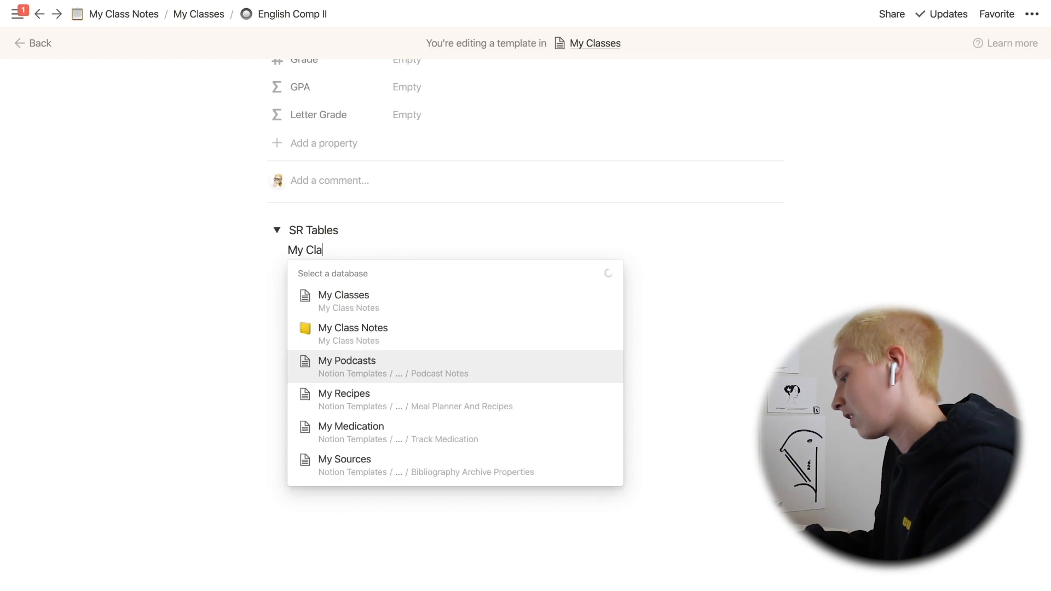
text(ss Notes)
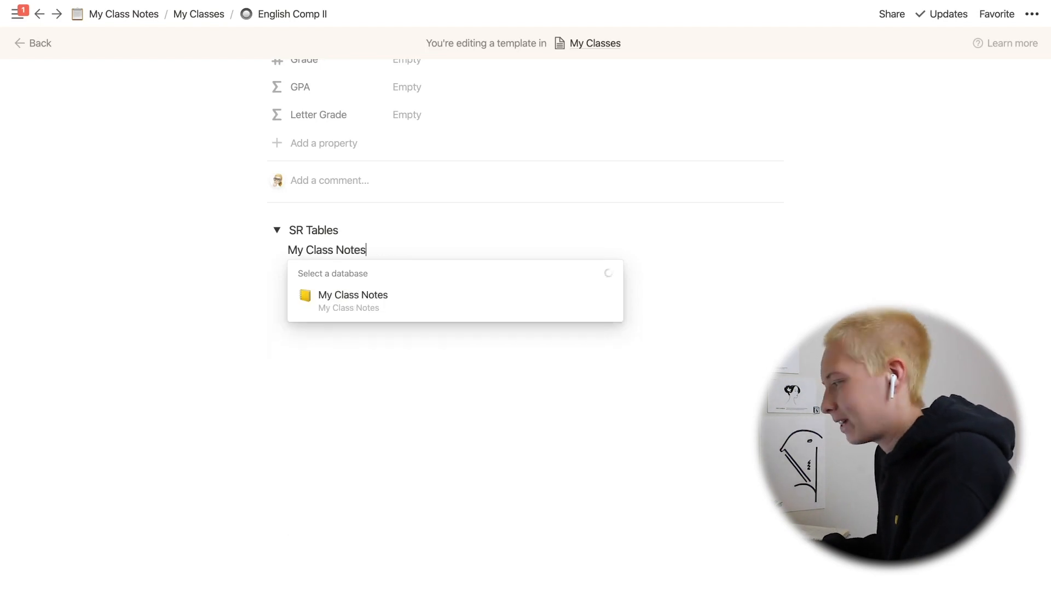
click(387, 306)
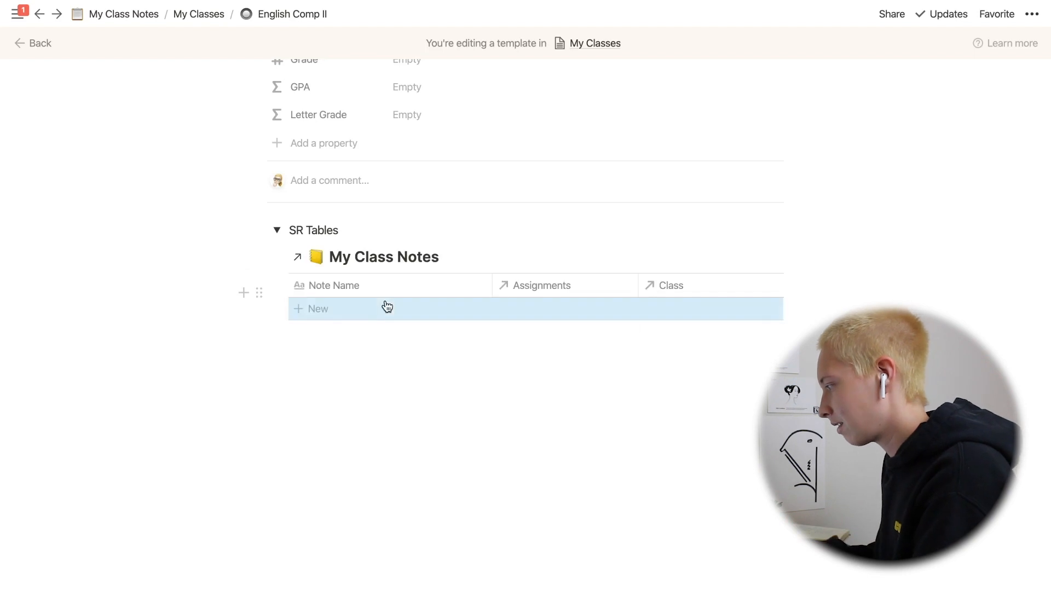
Narrow the Note Name column and hide the Class and Lecture # properties in the linked My Class Notes table
drag(491, 285, 465, 284)
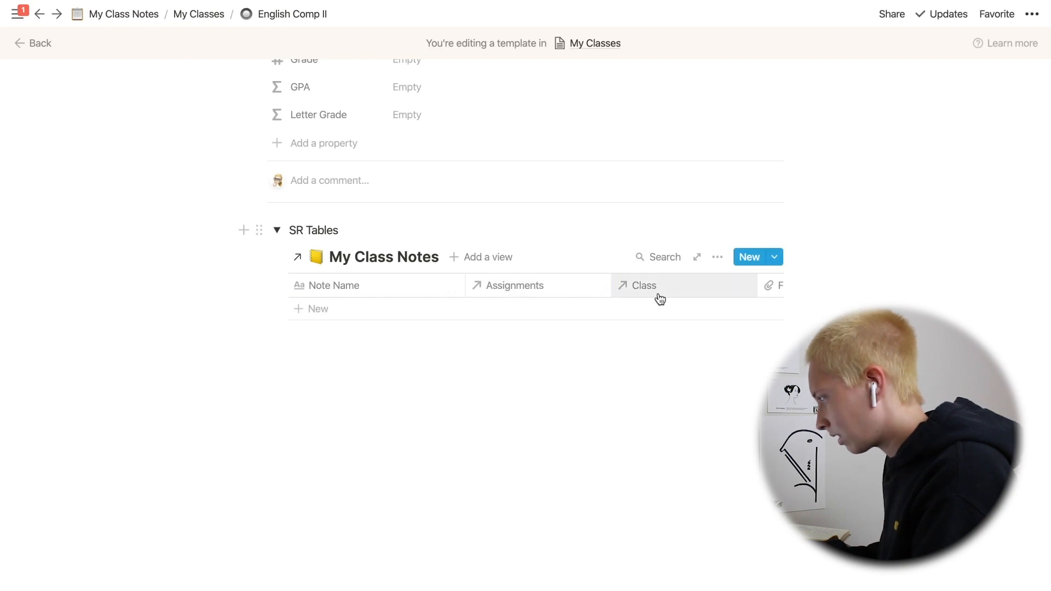
click(689, 296)
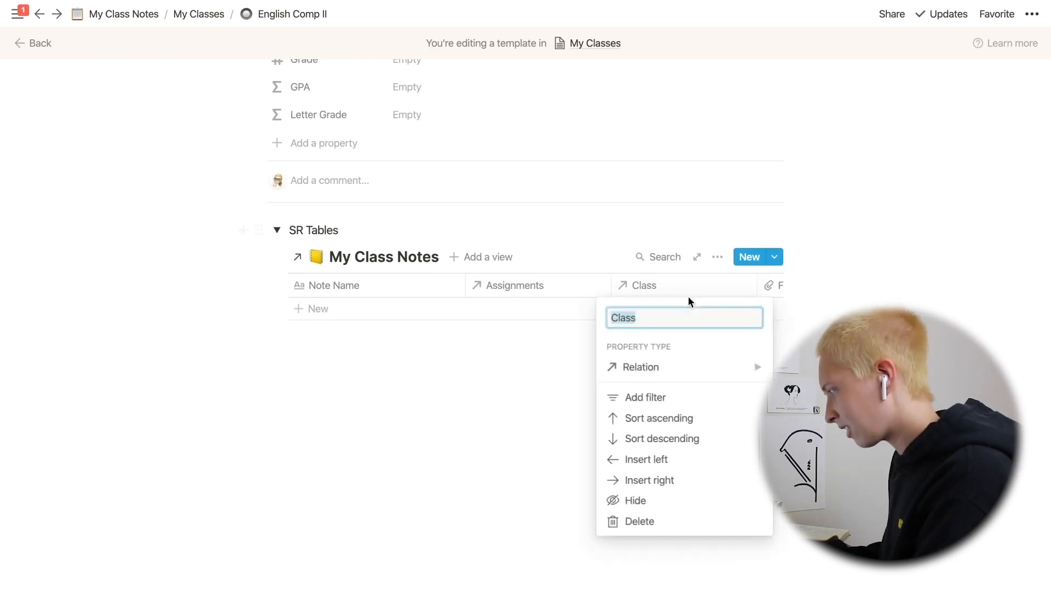
click(673, 502)
scroll(737, 298, right, 5)
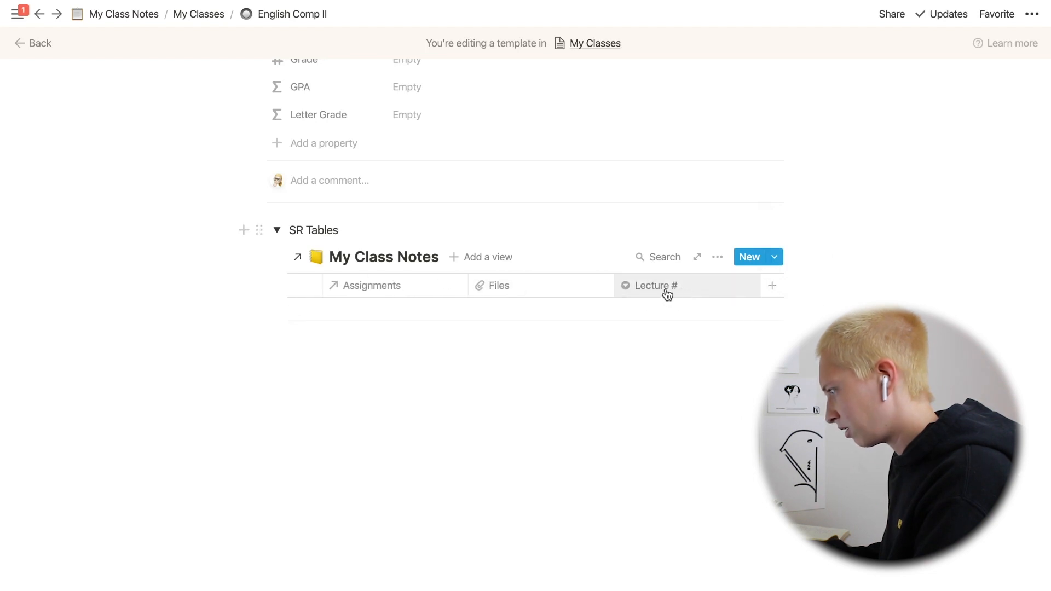
click(667, 296)
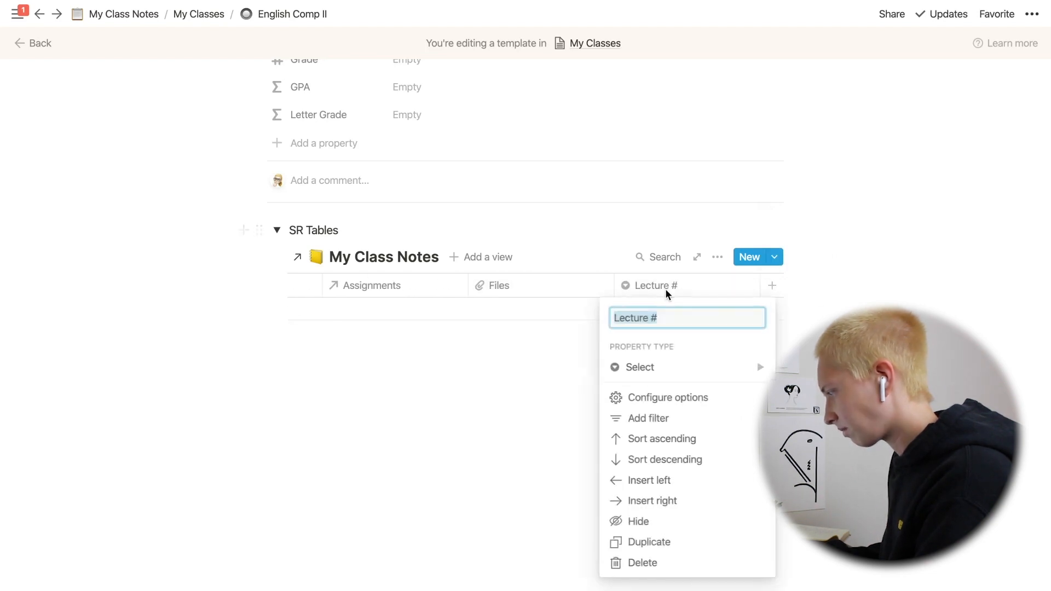
click(652, 519)
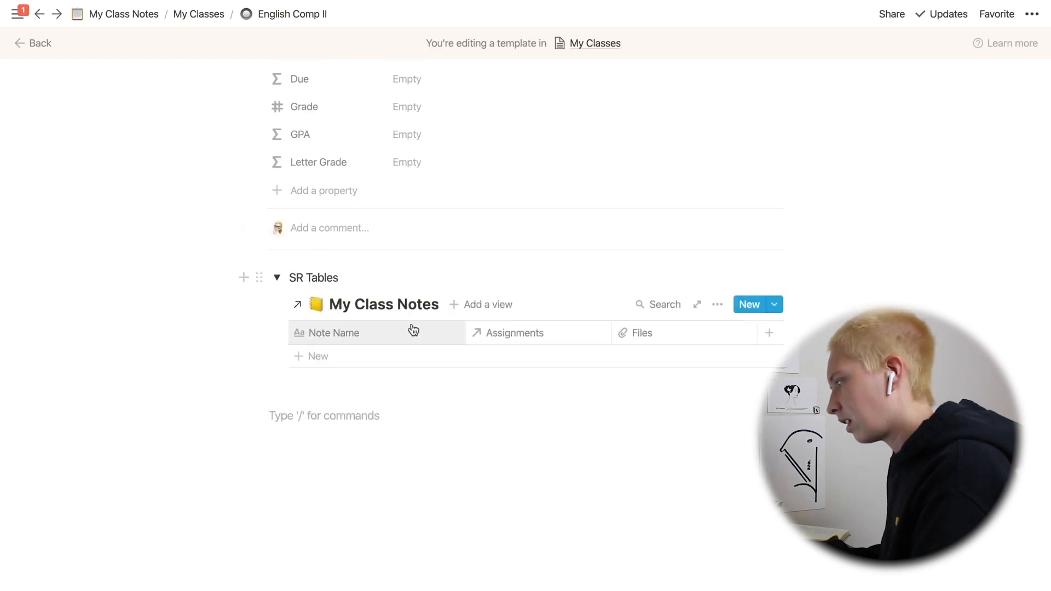
scroll(624, 328, up, 2)
scroll(622, 328, down, 3)
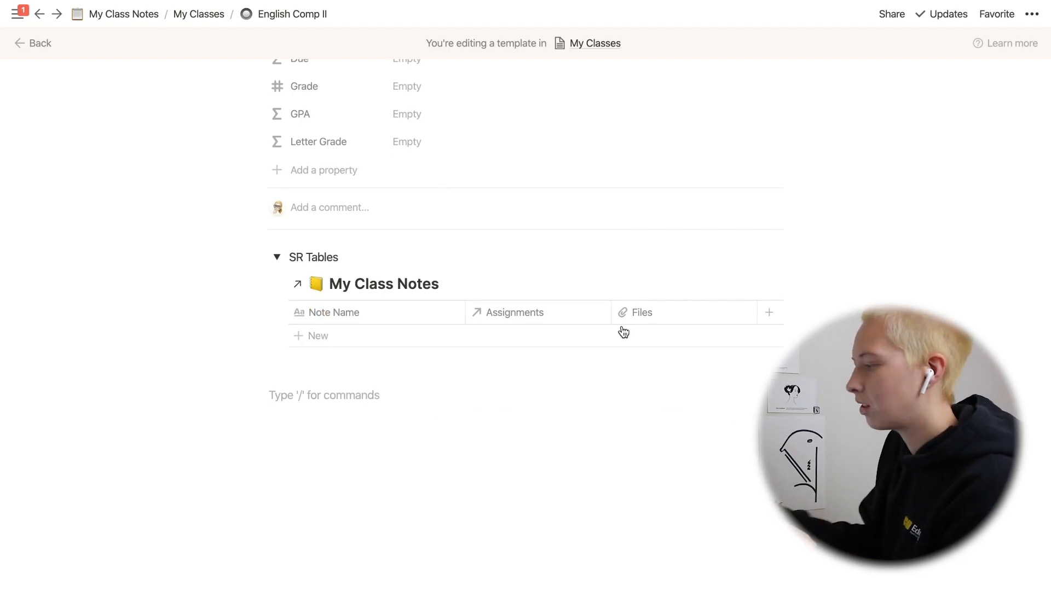
scroll(624, 333, up, 2)
scroll(623, 332, up, 3)
scroll(435, 102, up, 1)
scroll(656, 389, down, 3)
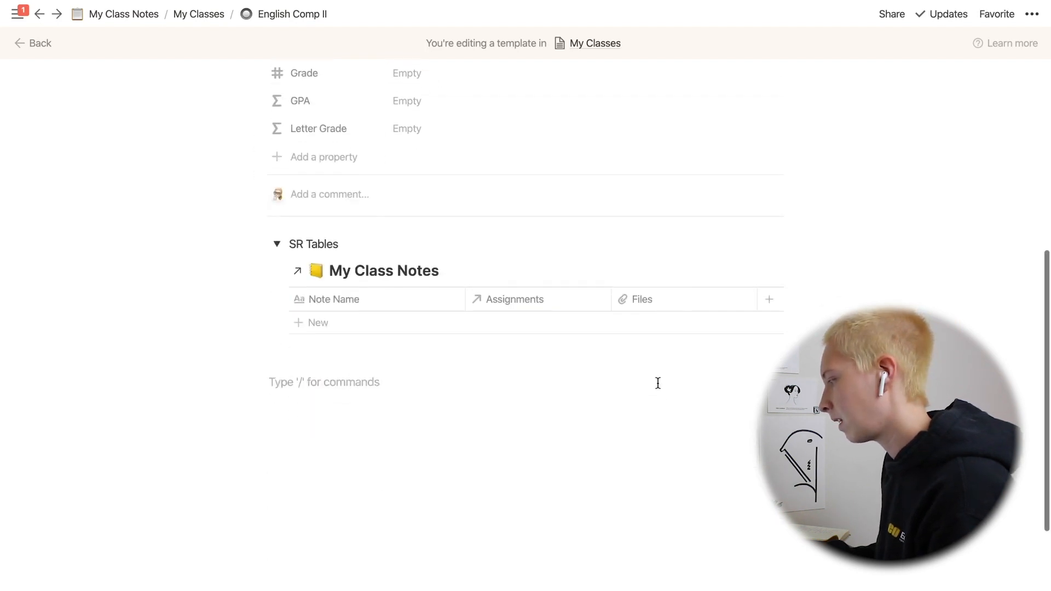
Filter the linked My Class Notes table to notes whose Class contains the English Comp II template page with the radio-button icon
click(717, 271)
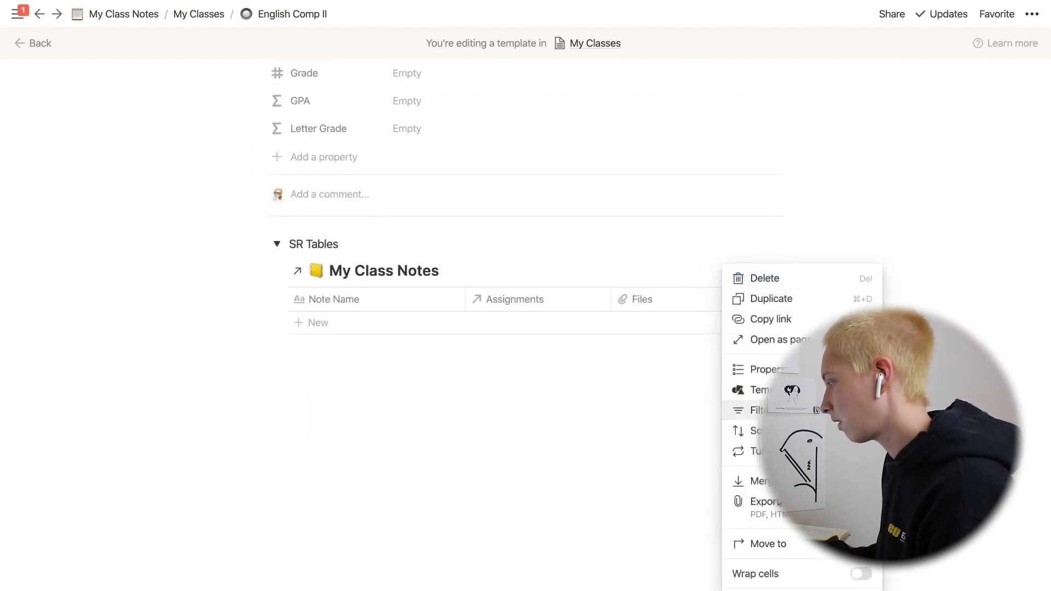
click(758, 410)
click(468, 403)
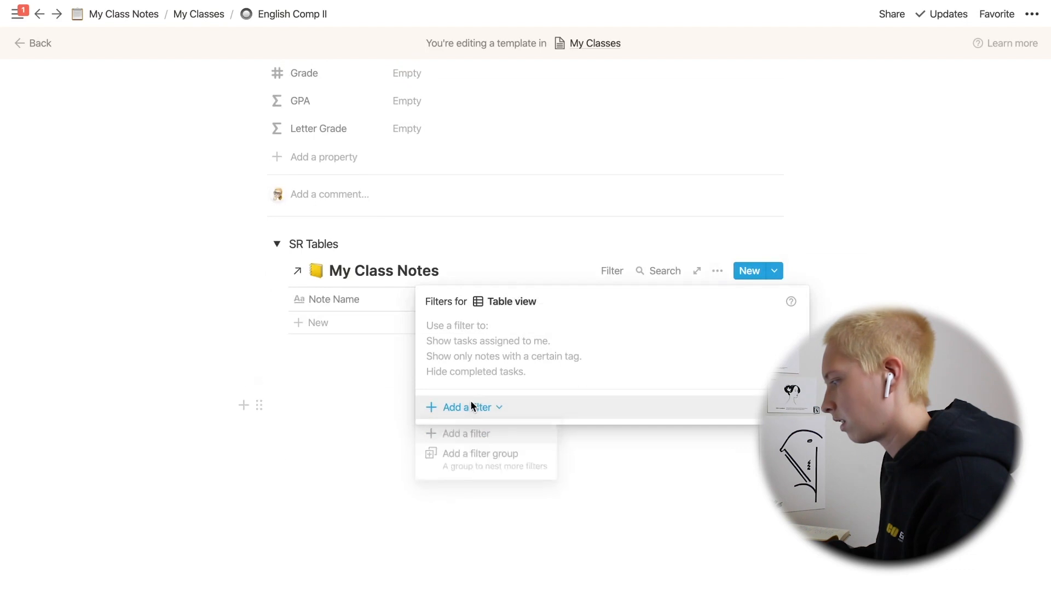
click(466, 432)
click(499, 331)
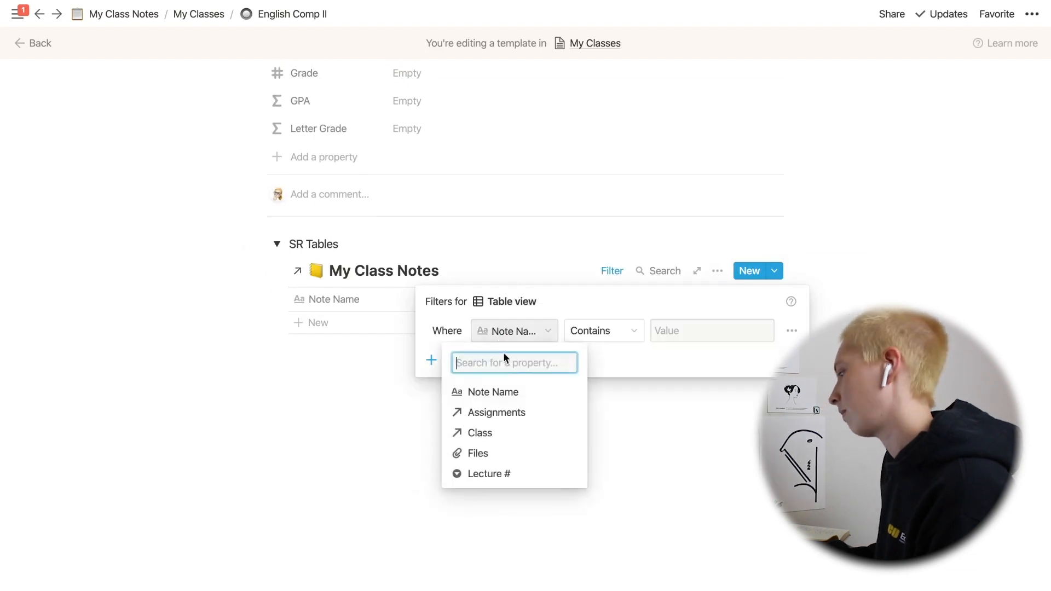
click(499, 440)
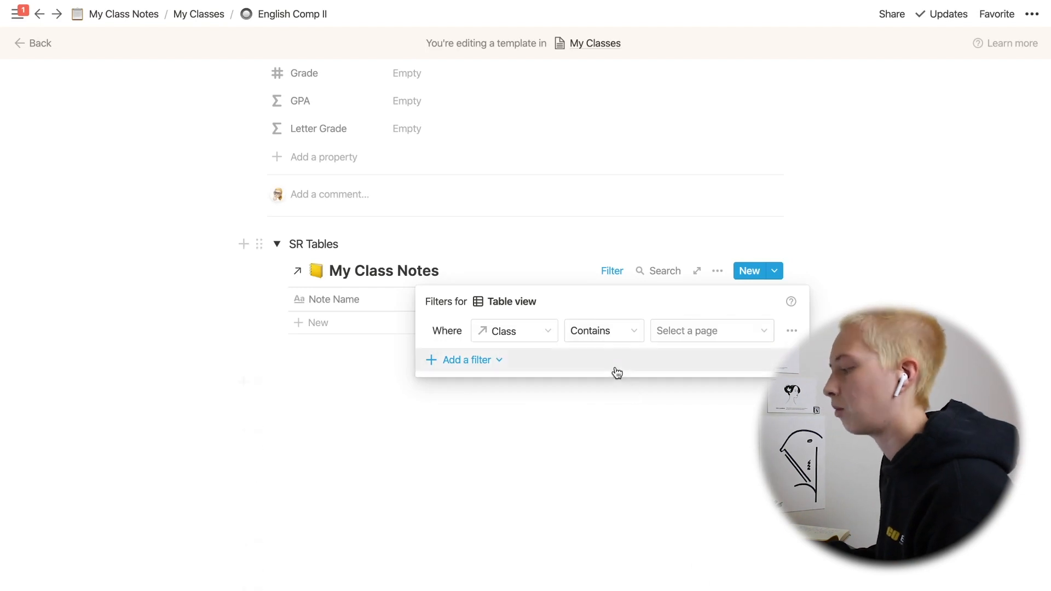
click(692, 340)
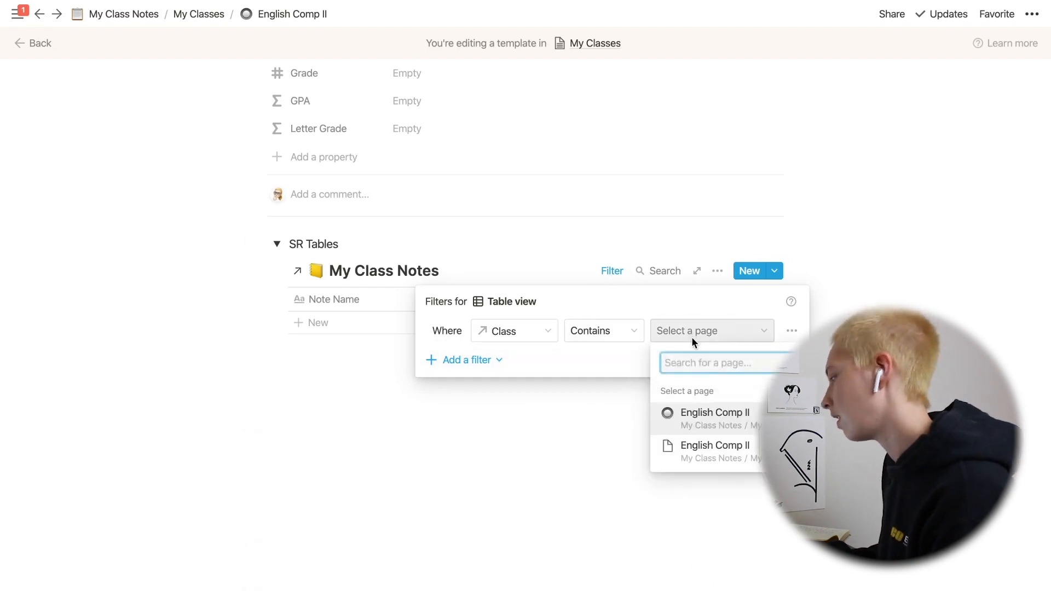
click(697, 428)
click(696, 429)
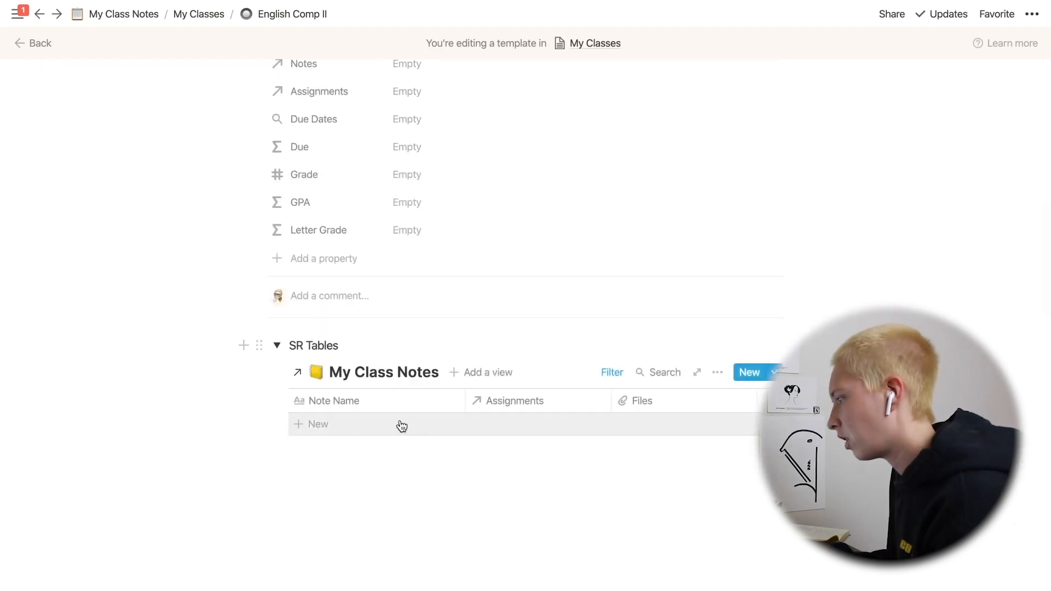
Add a trial note named Test to the filtered My Class Notes table, check the template's Notes relation, and delete the note
scroll(356, 432, down, 2)
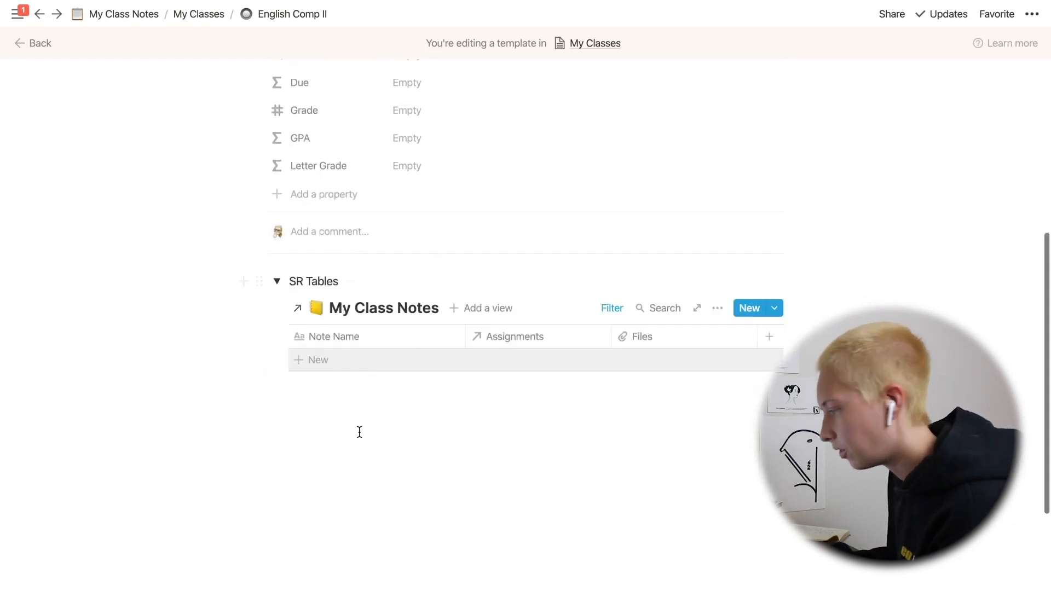
click(338, 365)
key(Escape)
scroll(188, 342, up, 2)
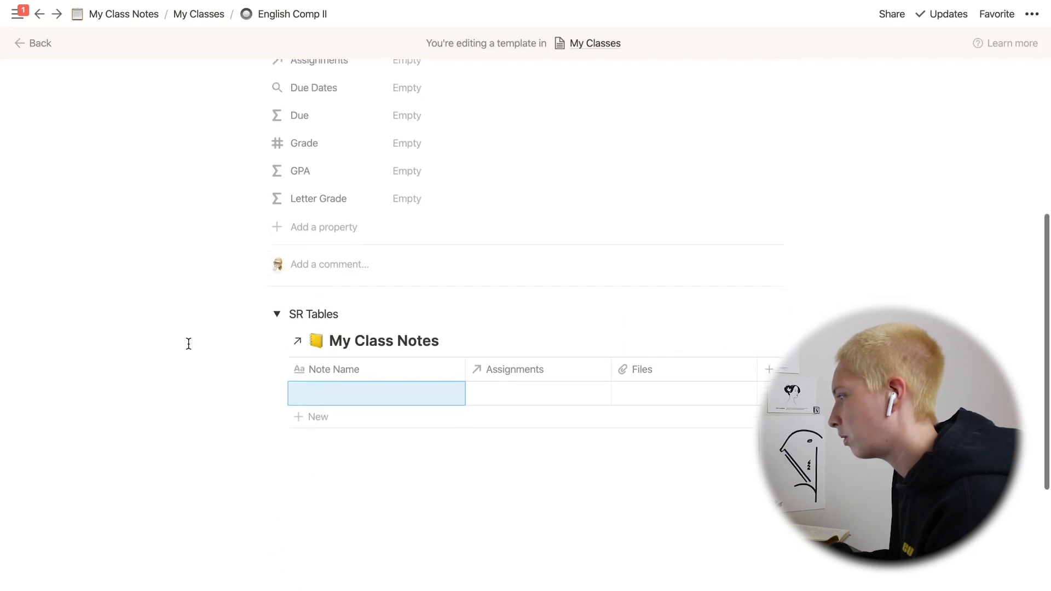
click(315, 398)
text(Test)
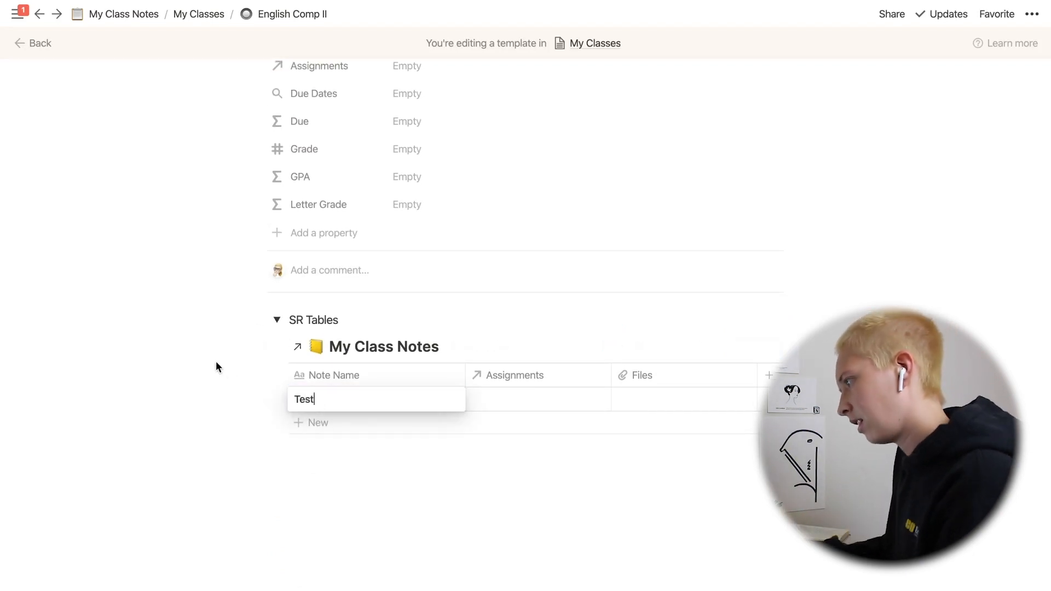
key(Escape)
scroll(213, 361, up, 3)
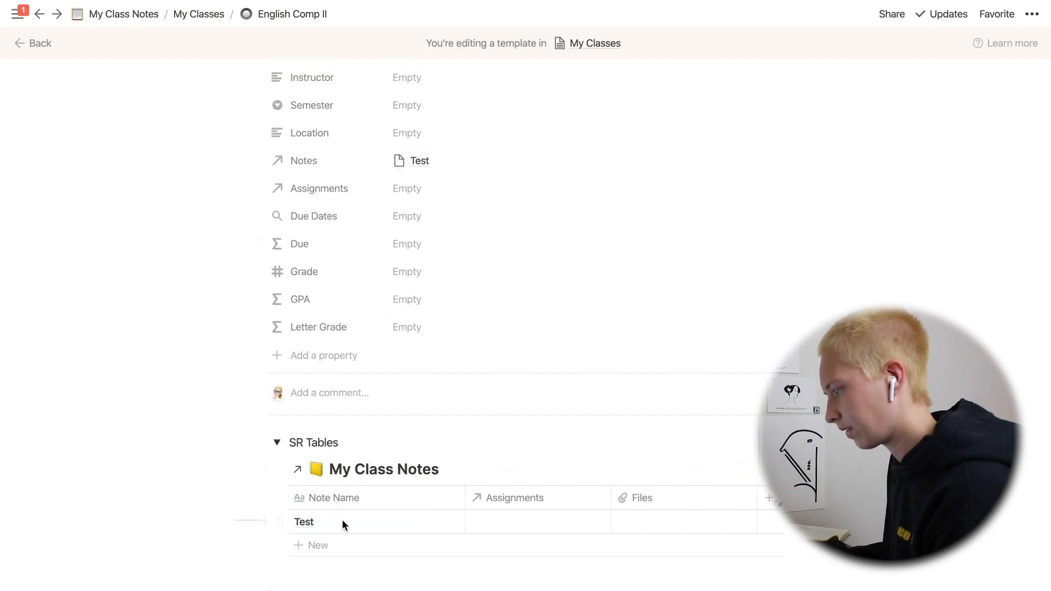
drag(234, 520, 343, 520)
key(BackSpace)
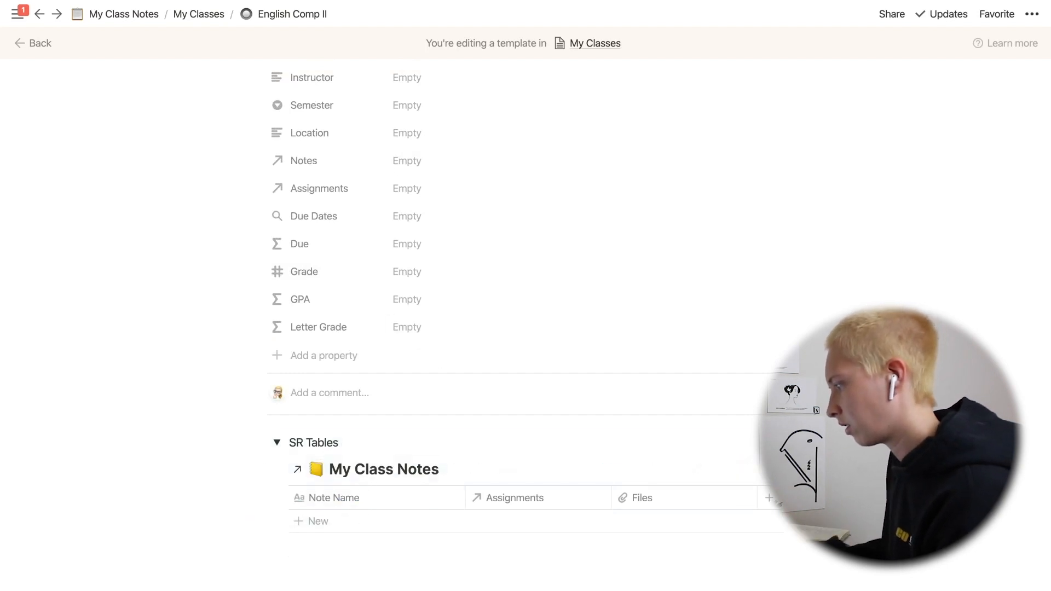
Create a linked database of the Assignments from My Class Notes inside the SR Tables toggle, below the notes table
scroll(345, 512, down, 3)
click(359, 416)
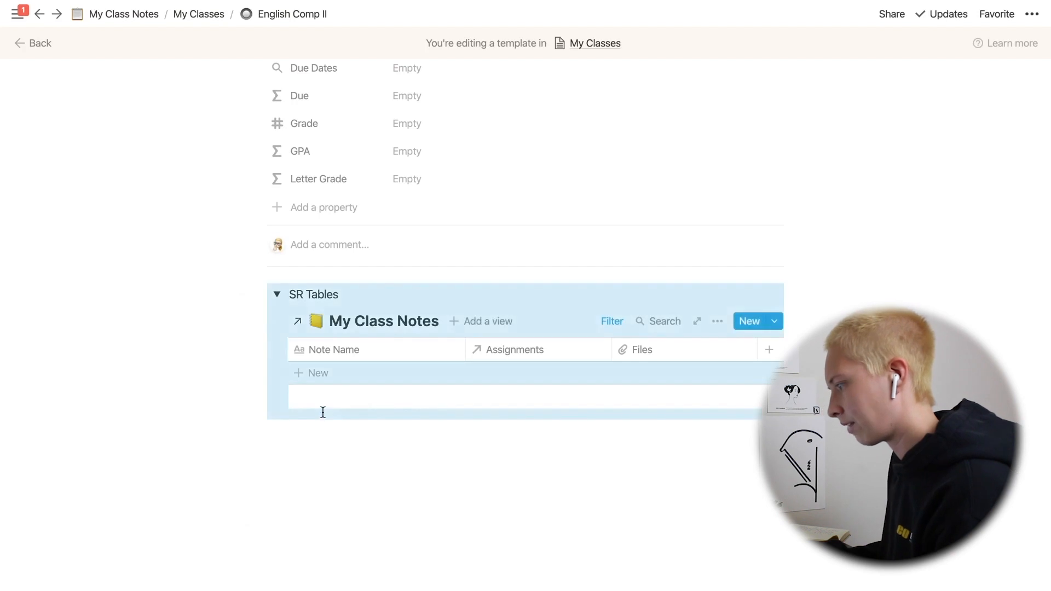
click(330, 435)
text(/)
key(BackSpace)
key(Tab)
text(/link)
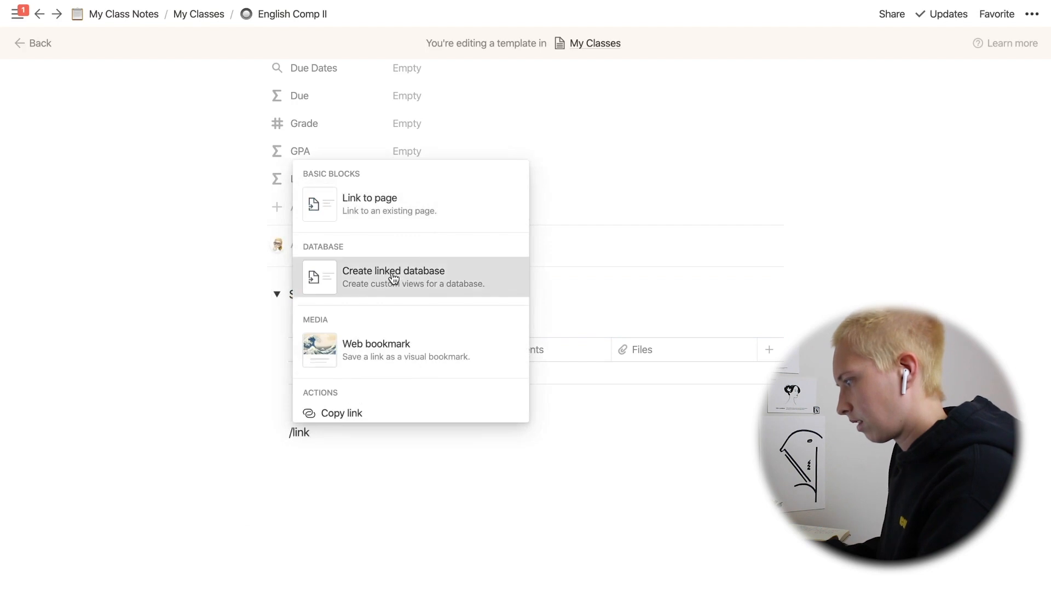
click(394, 278)
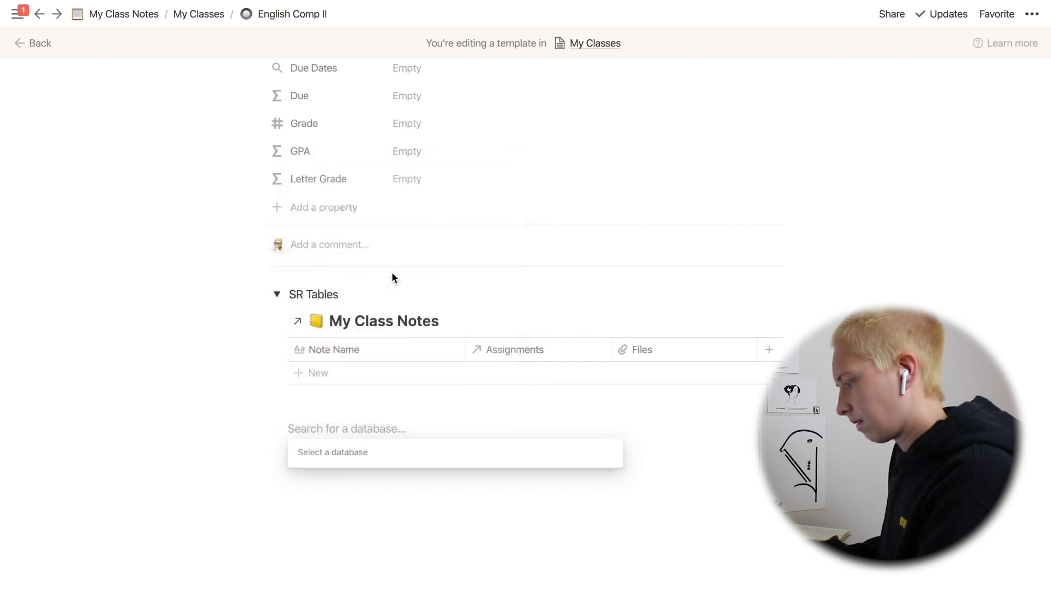
text(Assignments)
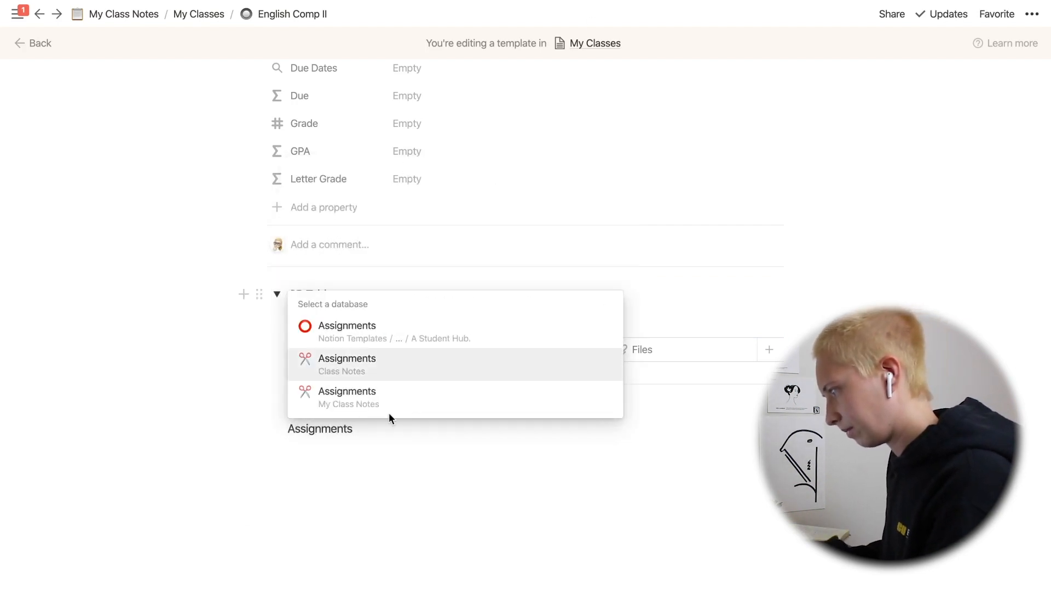
click(377, 404)
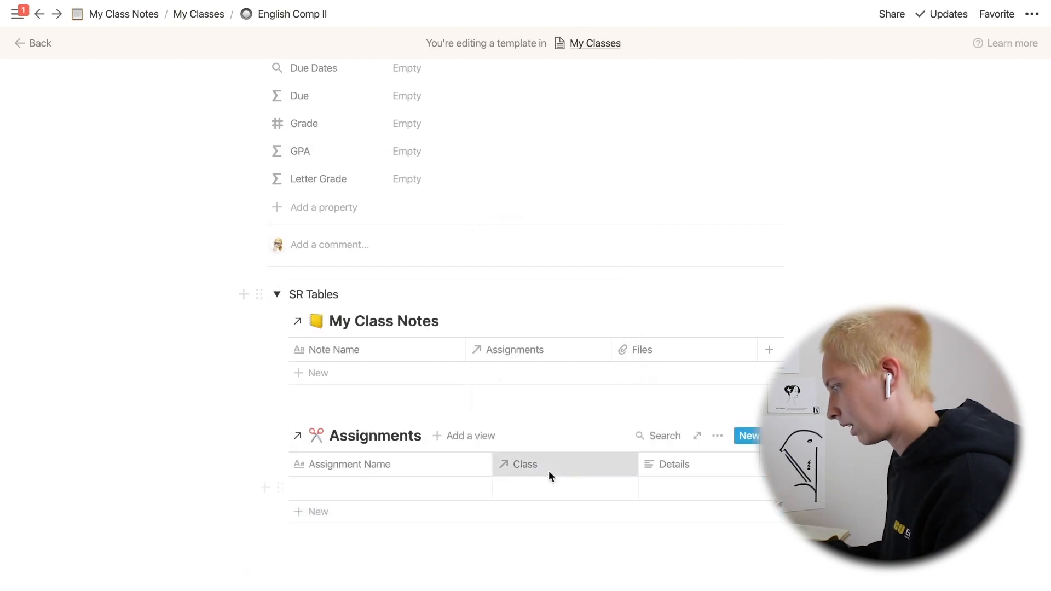
Hide the Class property in the linked Assignments table and move the Due column ahead of Details
click(549, 471)
click(537, 436)
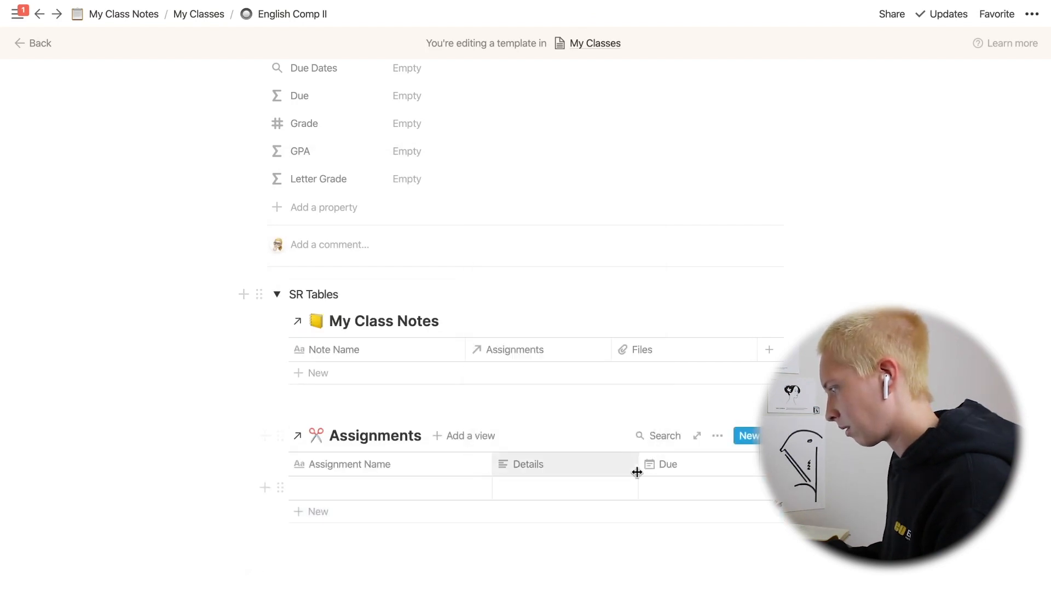
drag(689, 475, 530, 464)
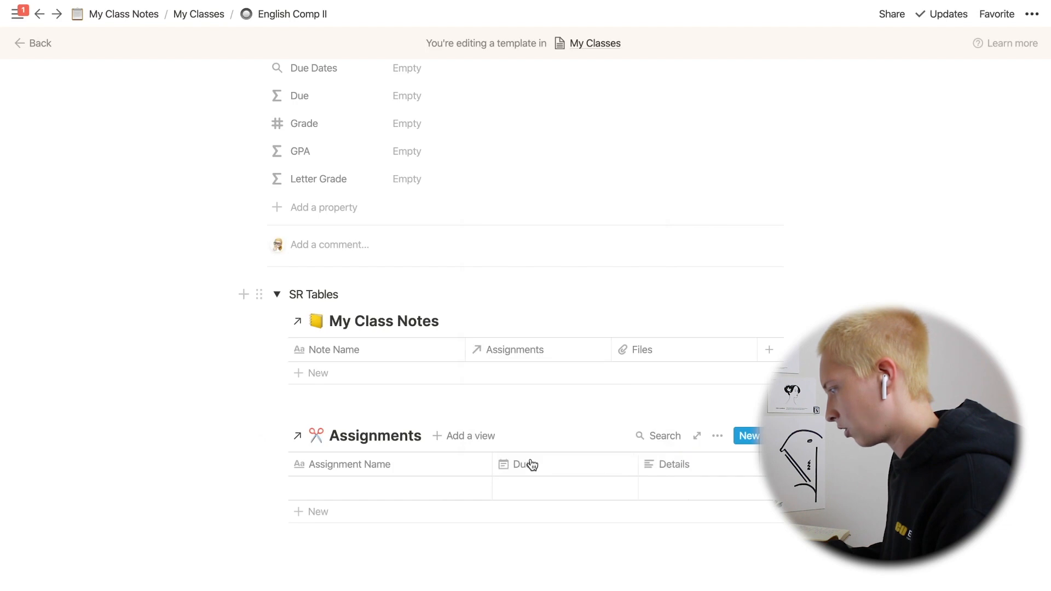
scroll(592, 511, right, 5)
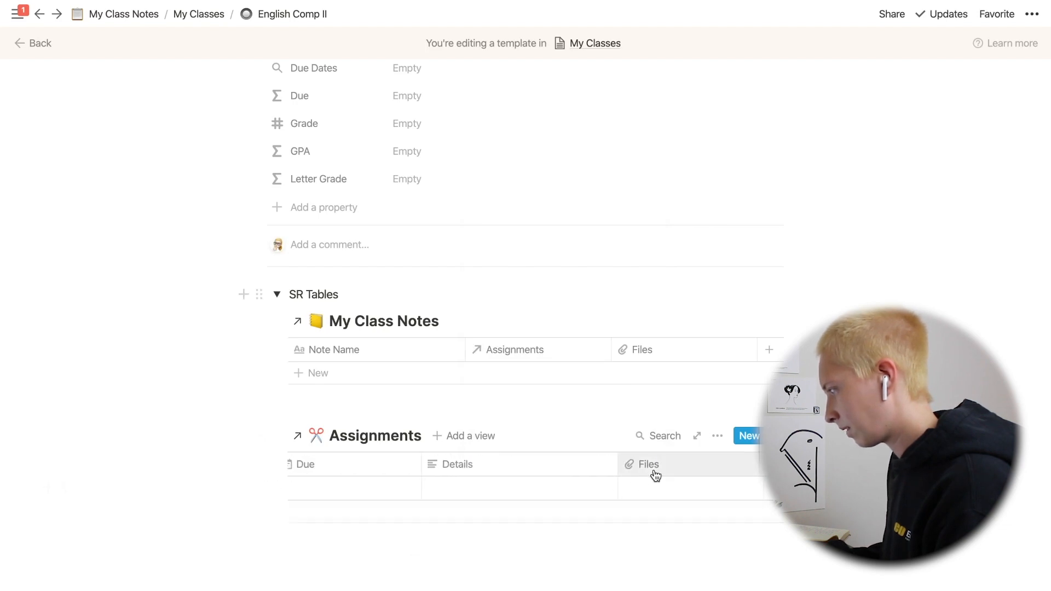
Name the blank assignment in the linked Assignments table Test
scroll(654, 476, left, 5)
drag(236, 484, 363, 486)
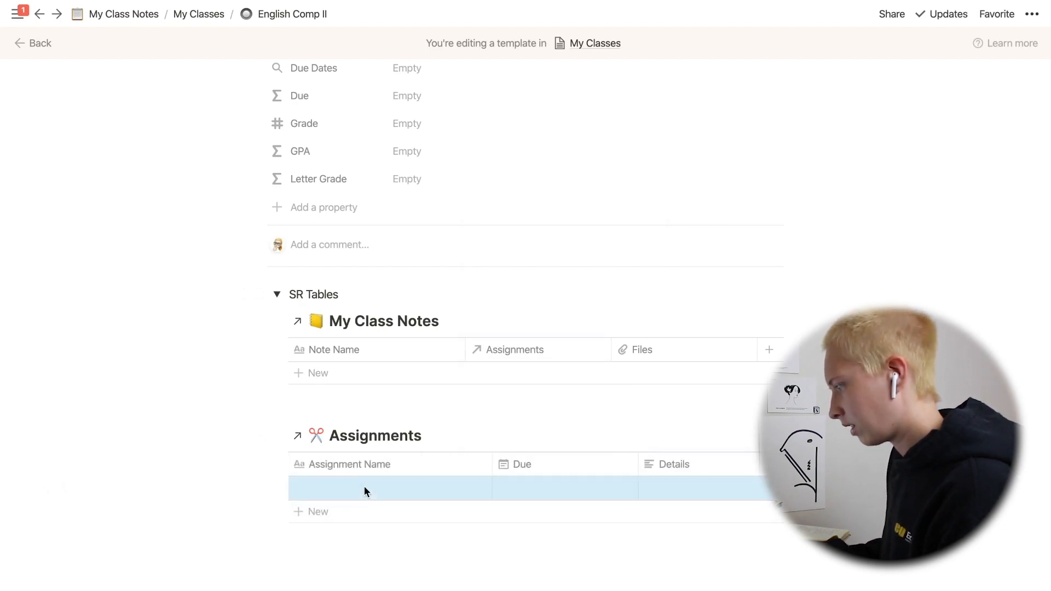
click(364, 486)
text(Test)
key(Escape)
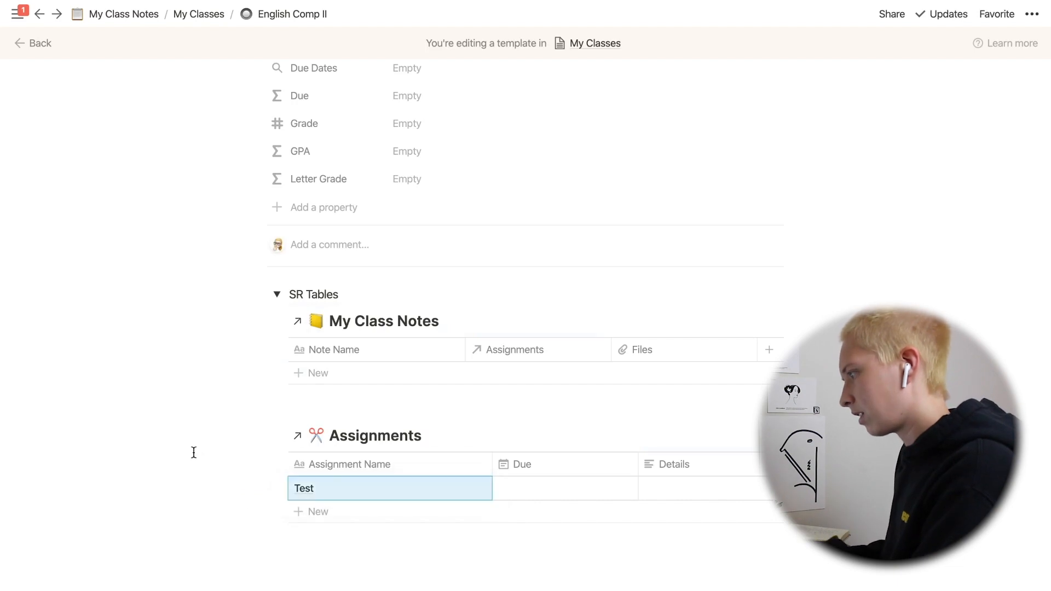
click(193, 452)
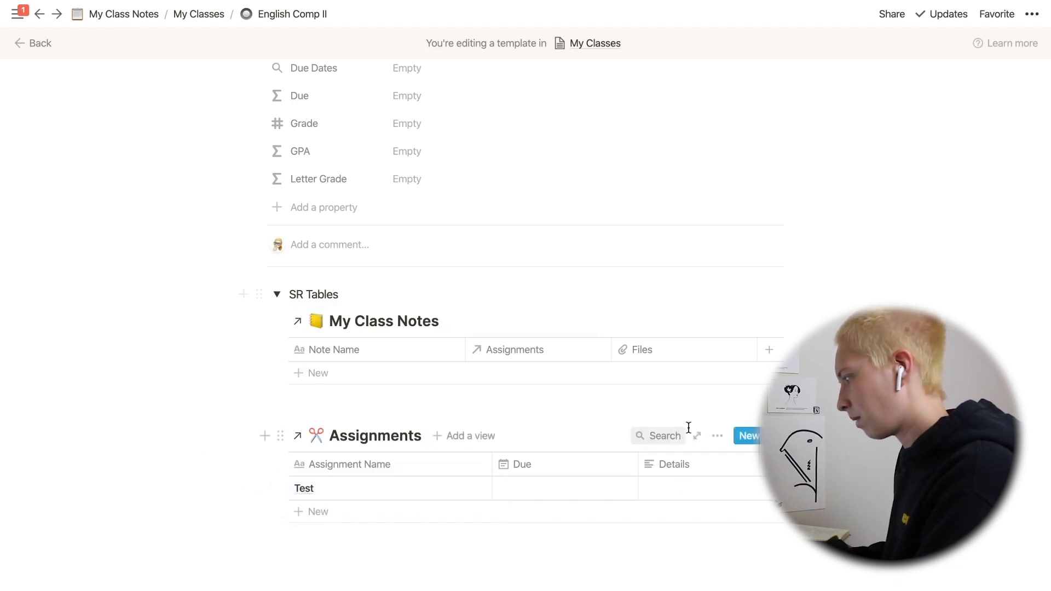
Filter the linked Assignments table to assignments whose Class contains the English Comp II template page
click(716, 435)
click(224, 472)
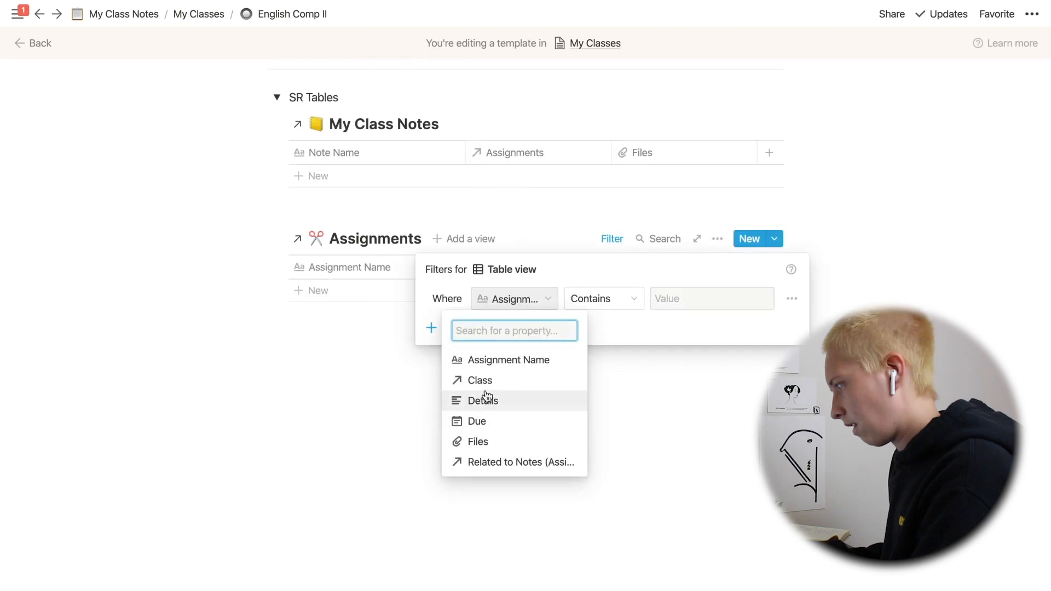
click(554, 374)
click(668, 298)
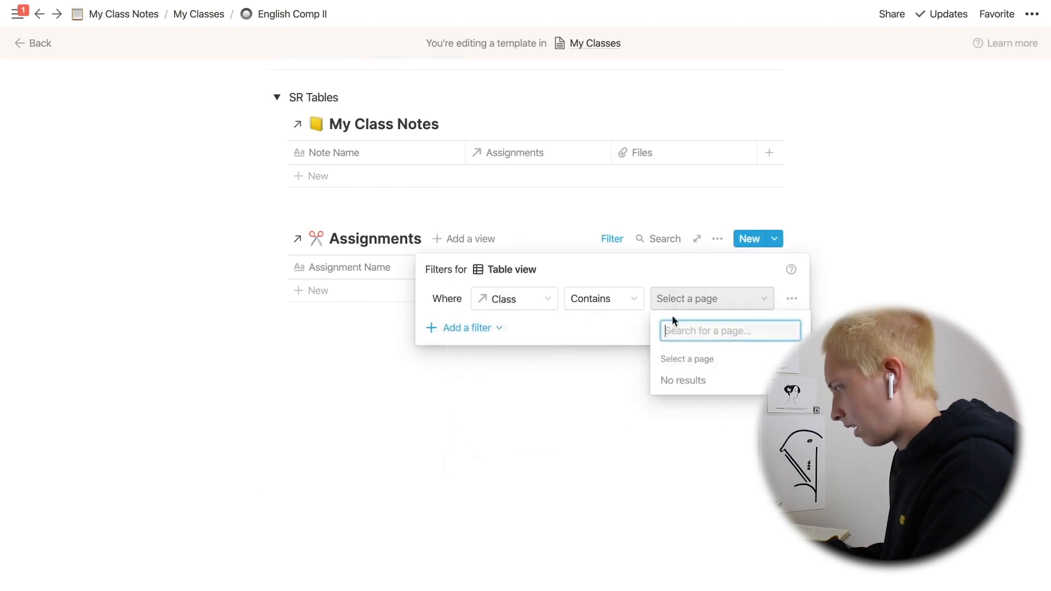
click(685, 378)
click(229, 284)
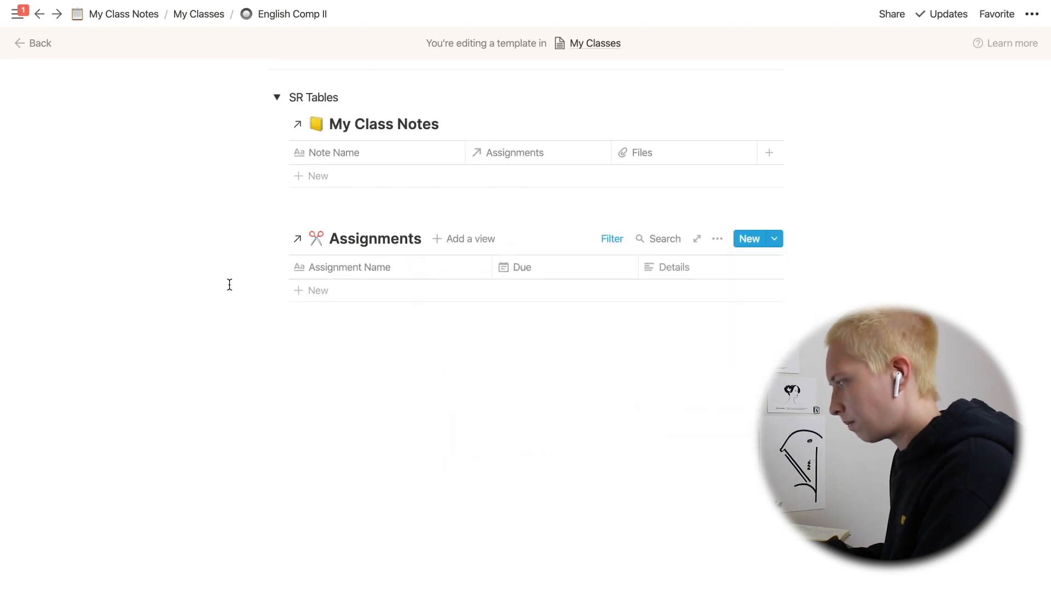
Add an assignment named Test due Jul 30, 2020 to the filtered Assignments table and check the template's Assignments and Due Dates properties
click(365, 292)
text(Test)
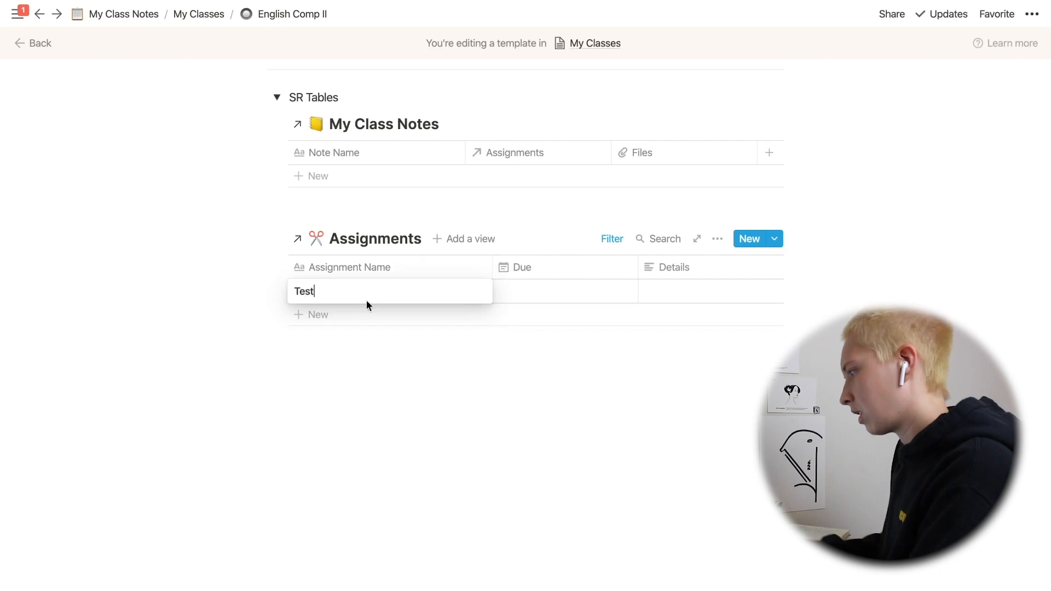
key(Escape)
click(511, 292)
click(606, 437)
click(193, 234)
scroll(192, 235, up, 6)
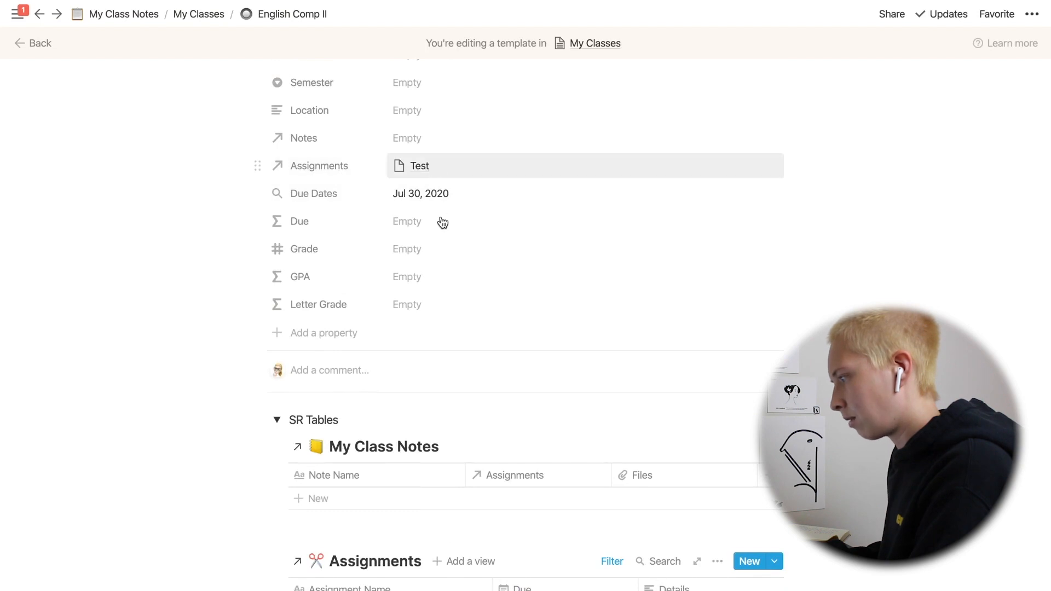
scroll(190, 403, down, 5)
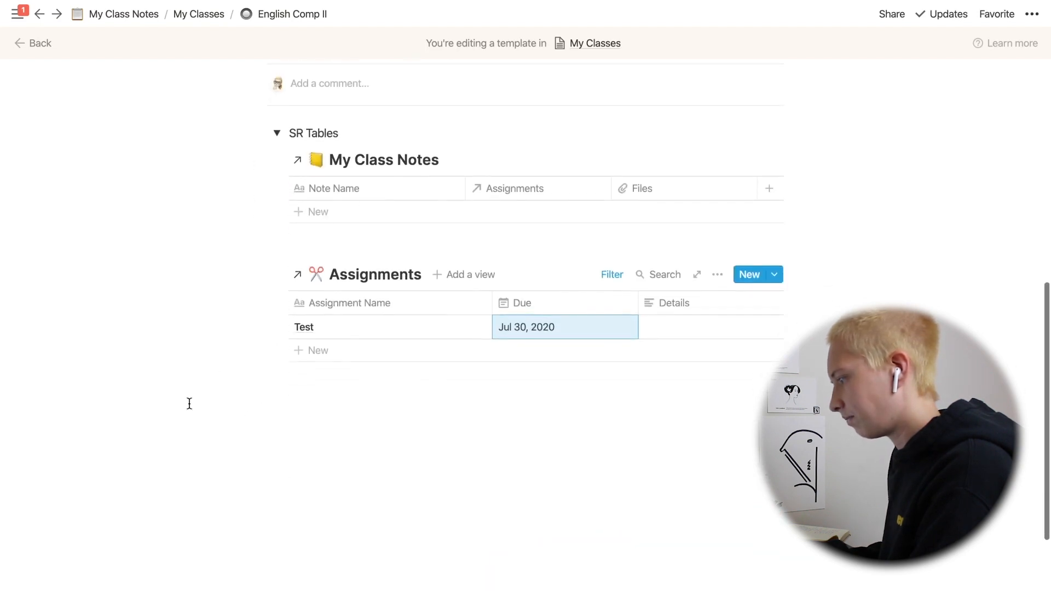
Delete the Test assignment from the linked Assignments table and collapse the SR Tables toggle
drag(217, 324, 378, 327)
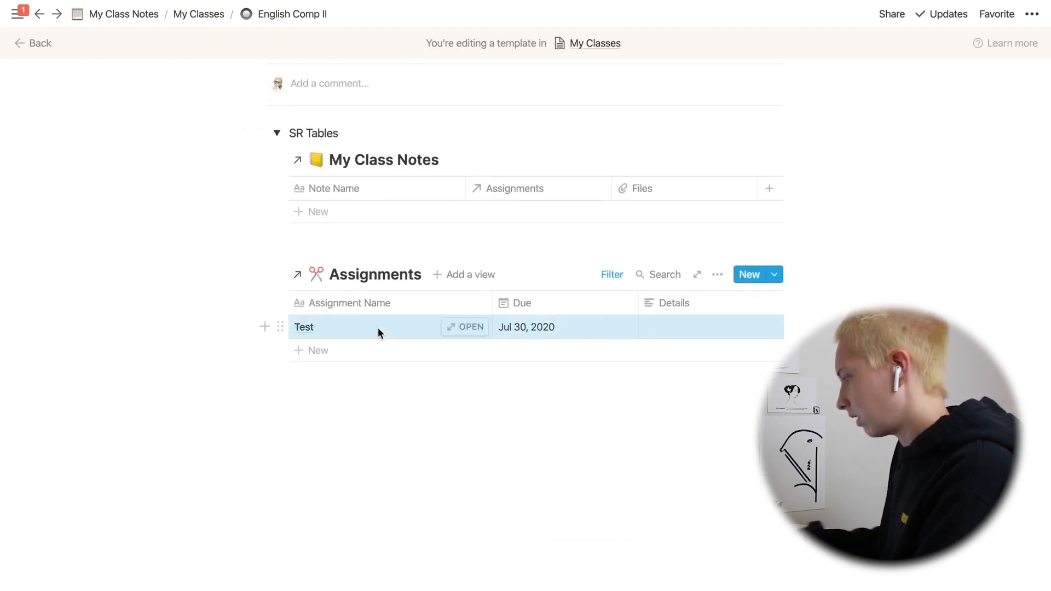
key(BackSpace)
click(276, 135)
Insert a divider below the collapsed SR Tables toggle
click(361, 225)
click(284, 158)
text(/div)
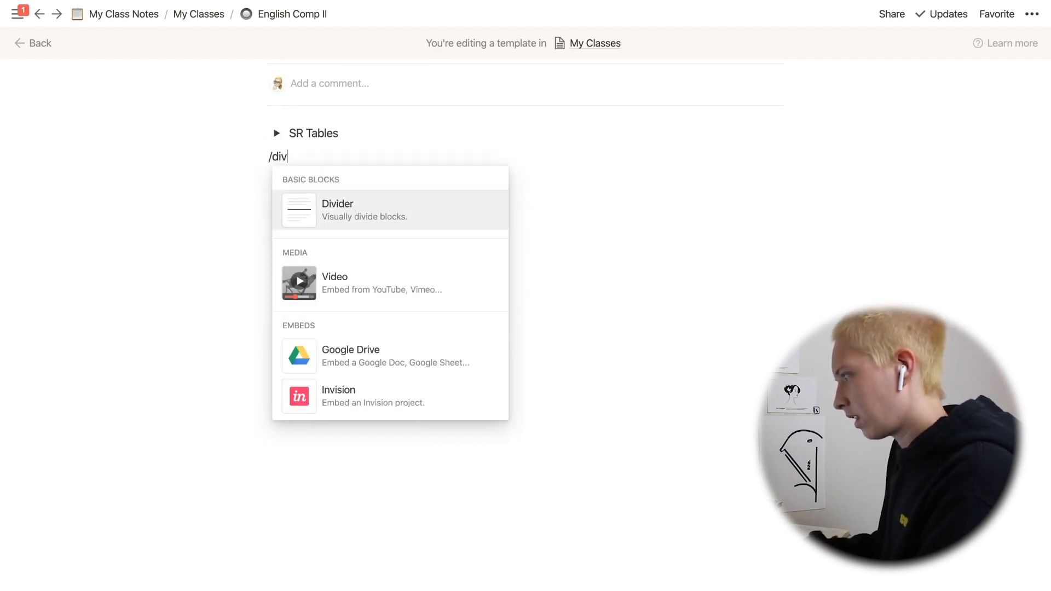
key(Return)
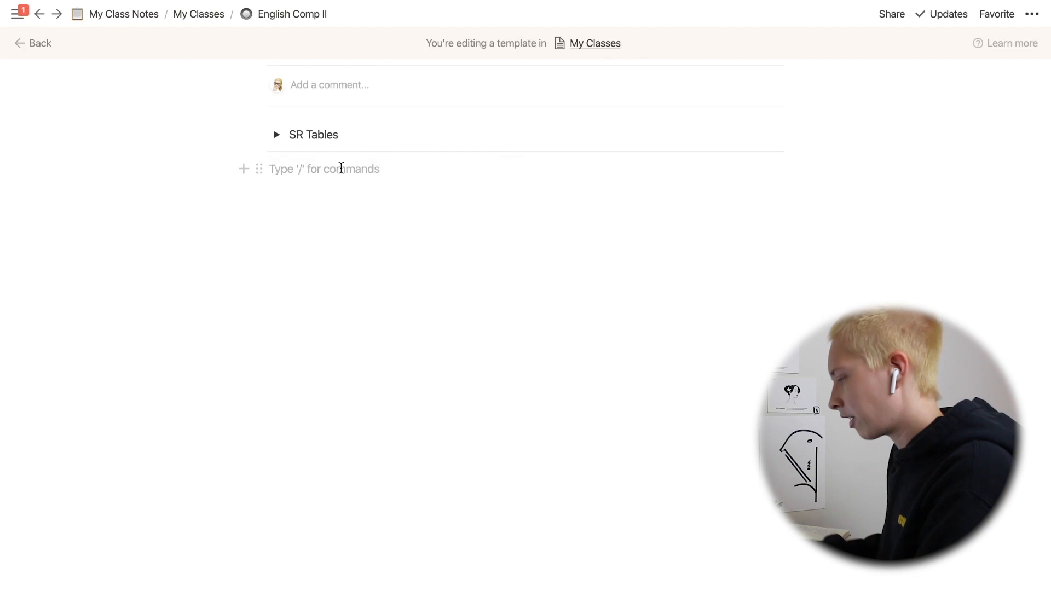
Insert a block equation below the divider and begin its formula with \LARGE \color{seagreen}
text(/)
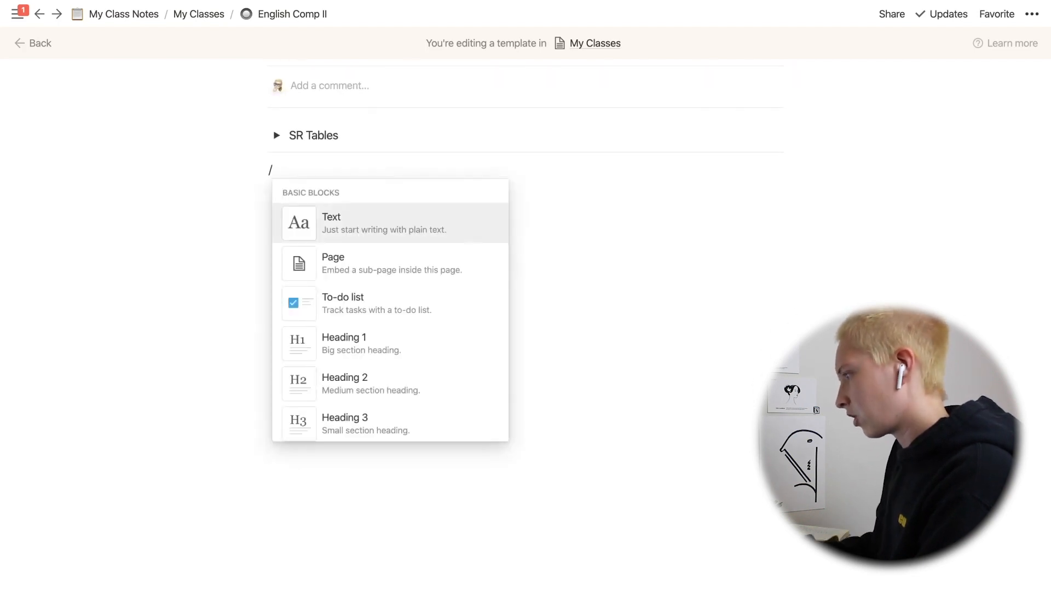
text(math)
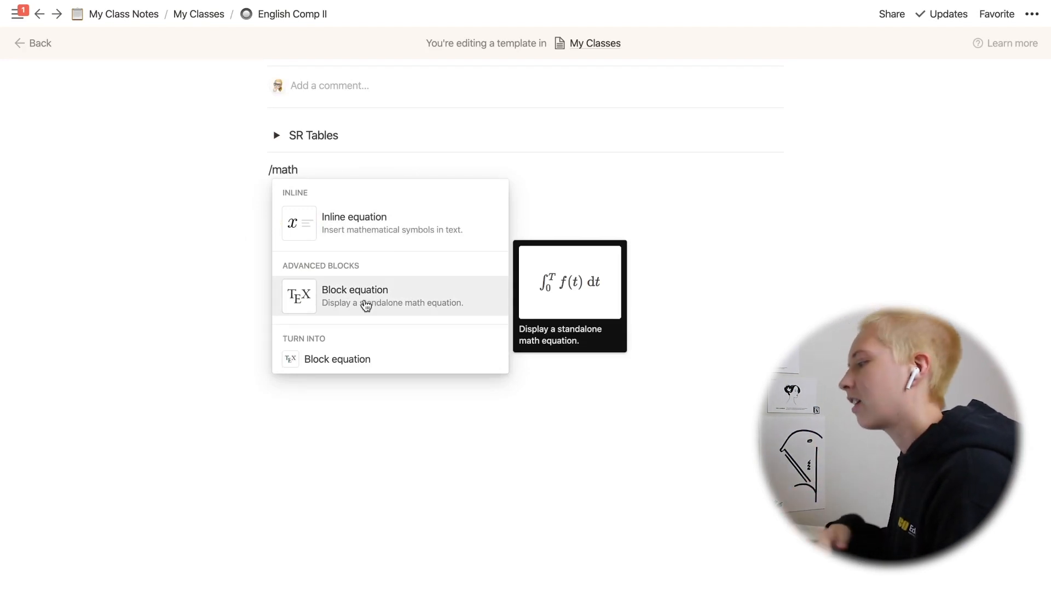
click(366, 306)
text(\)
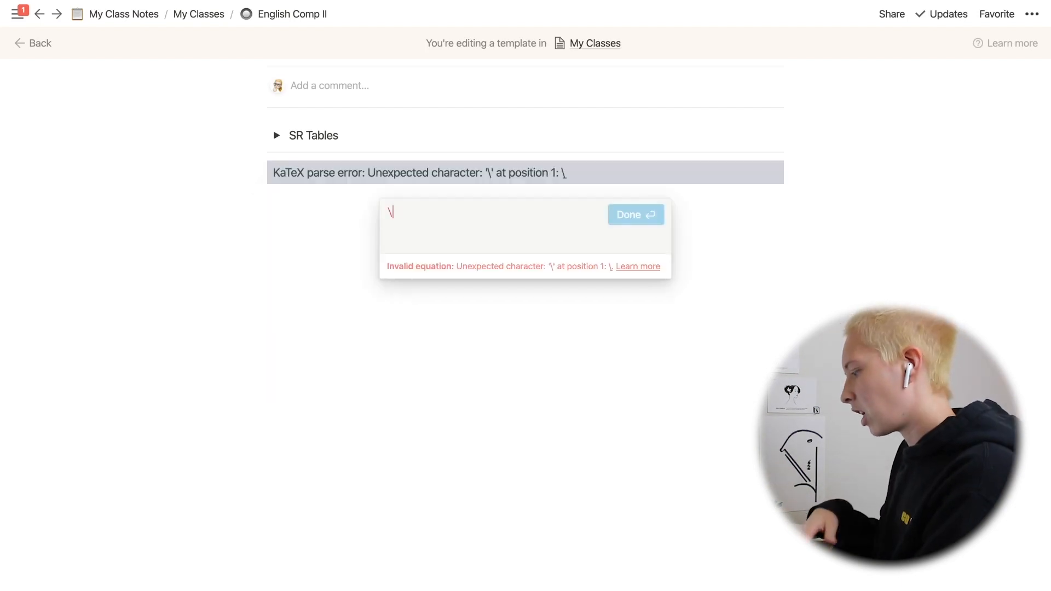
text(LARGE)
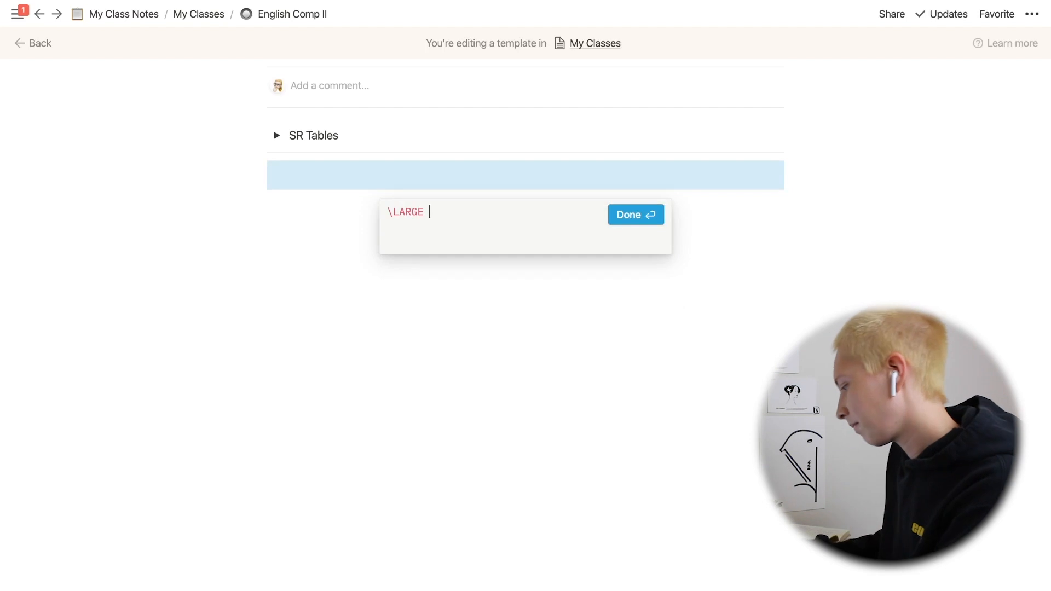
text( \)
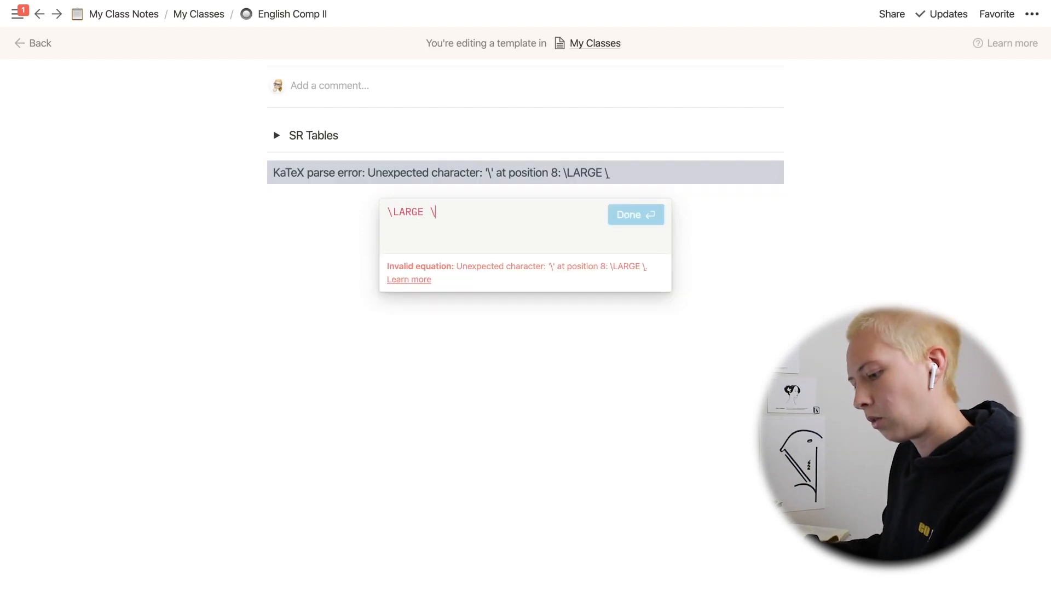
text(col)
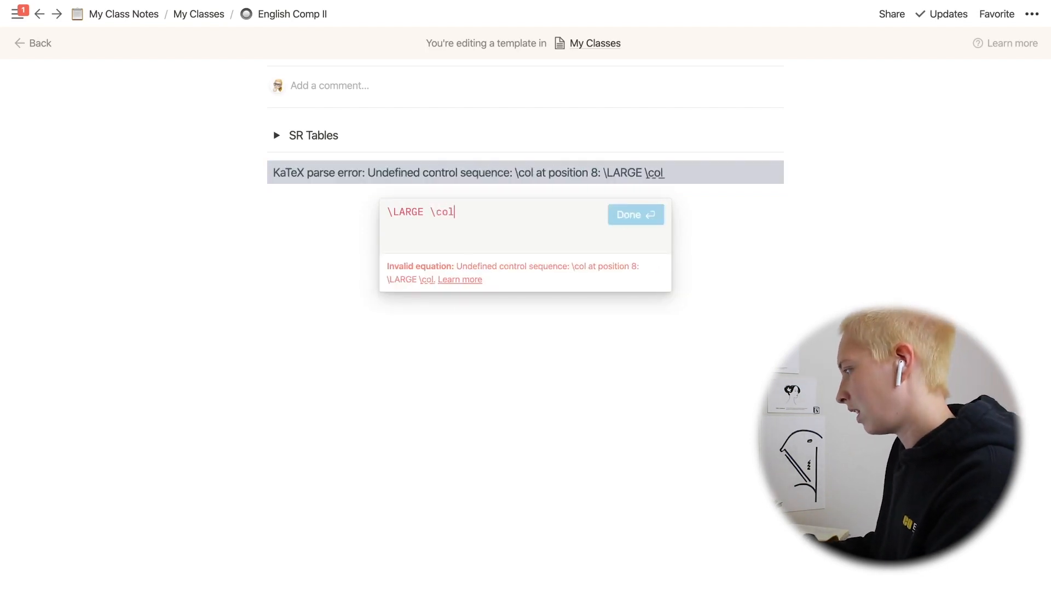
text(or{})
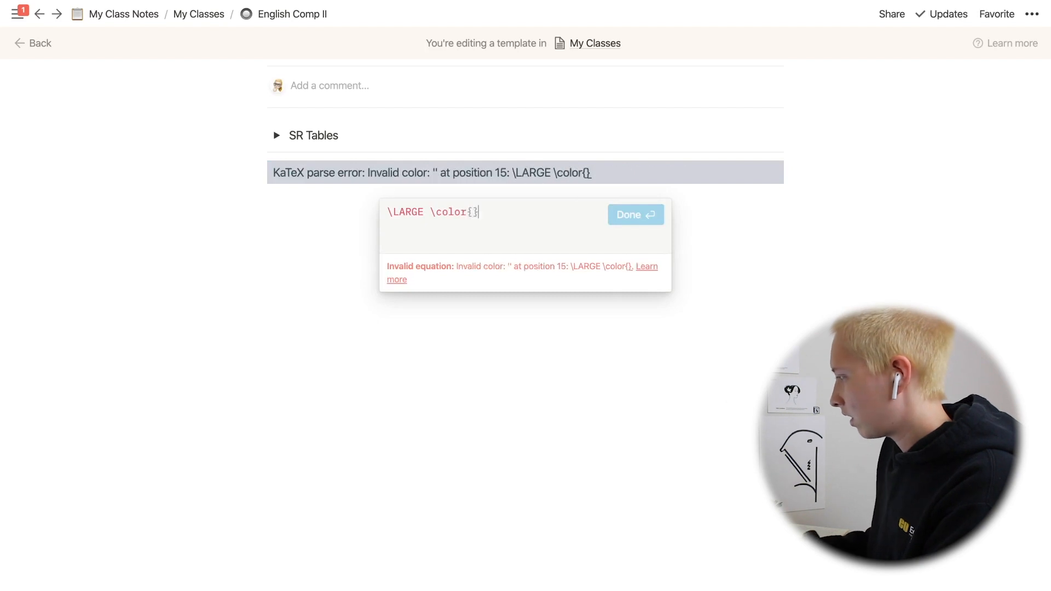
text(seagreen)
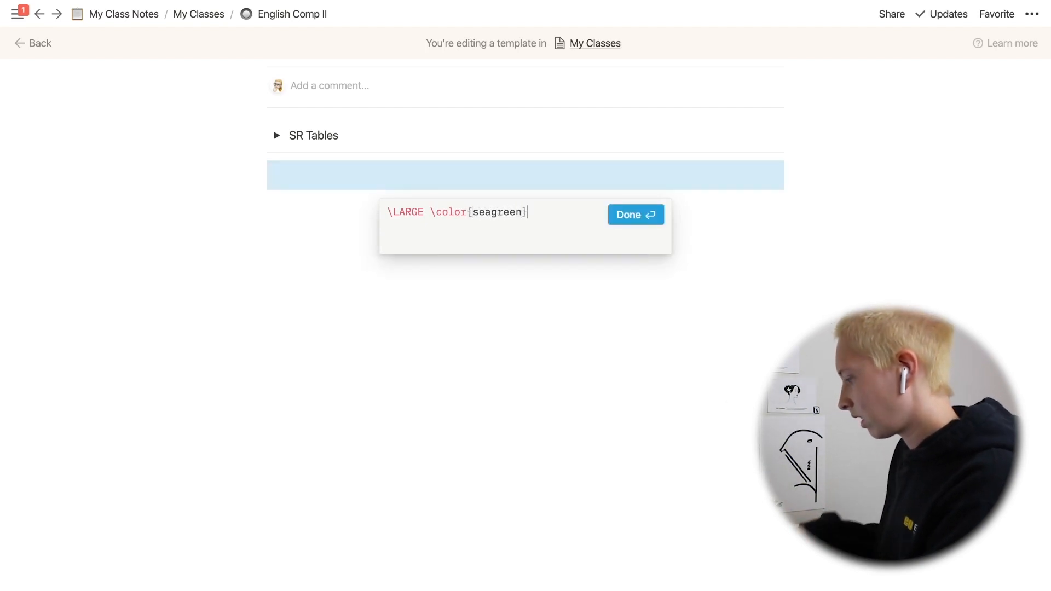
Append a \text{} group holding the sheaf of rice emoji and a trailing space to the equation
text( \)
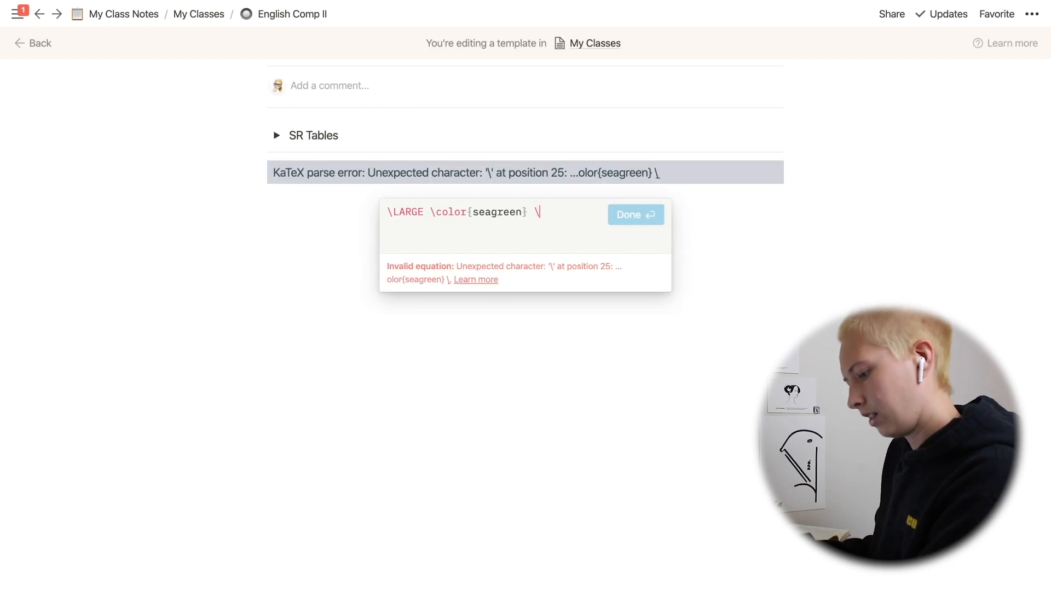
text(test{})
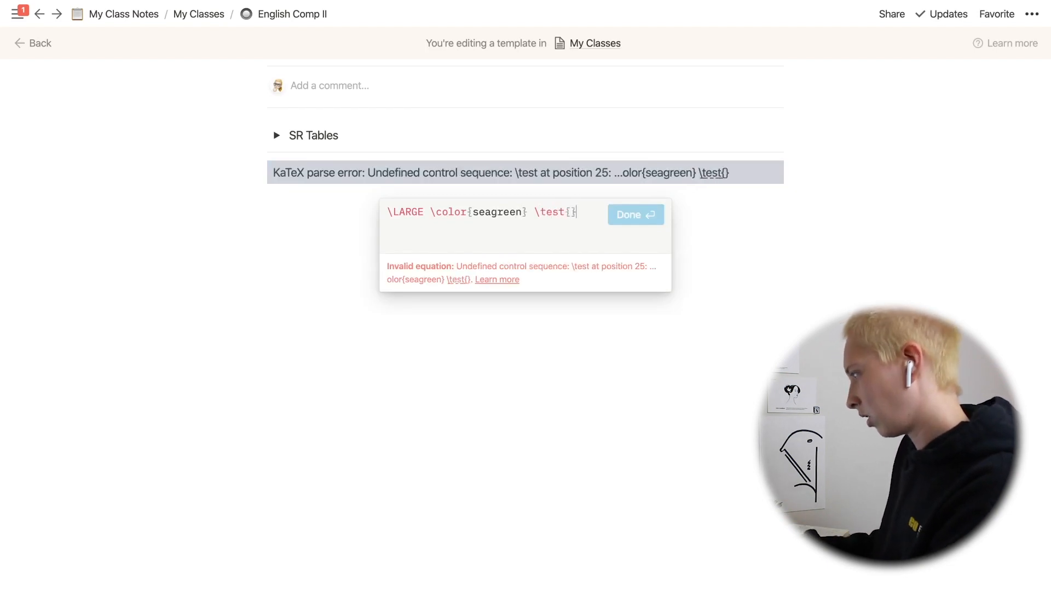
key(BackSpace)
key(BackSpace)
key(BackSpace)
text(xt{})
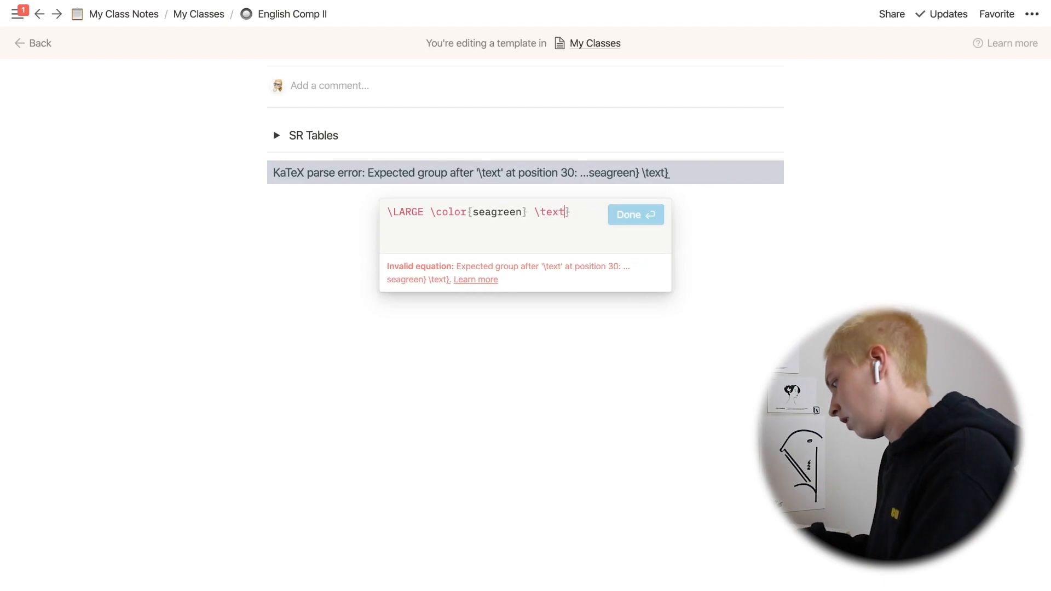
key(BackSpace)
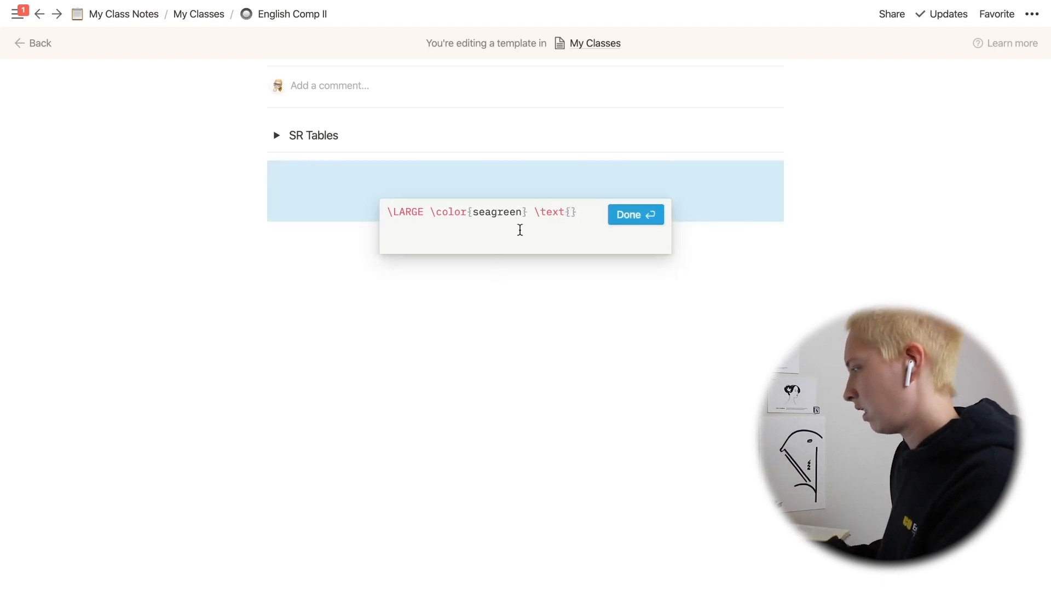
key(ctrl+super+space)
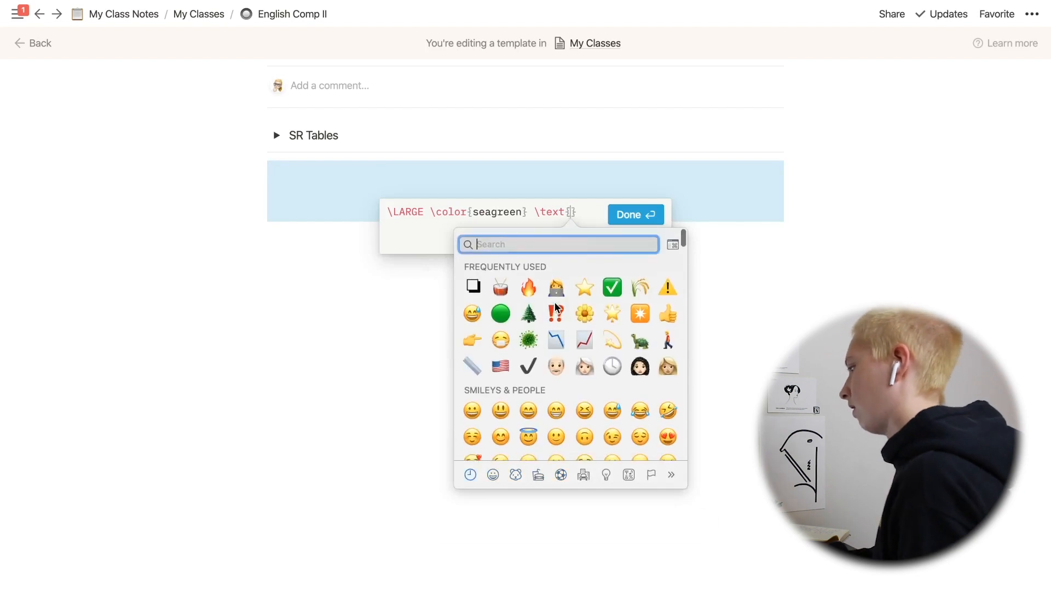
click(640, 286)
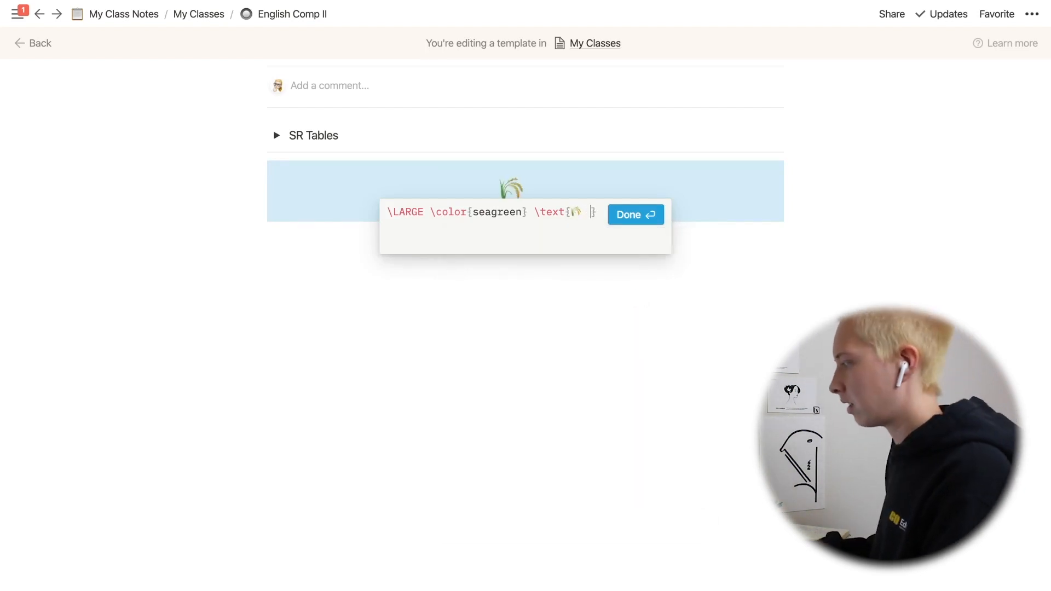
key(Right)
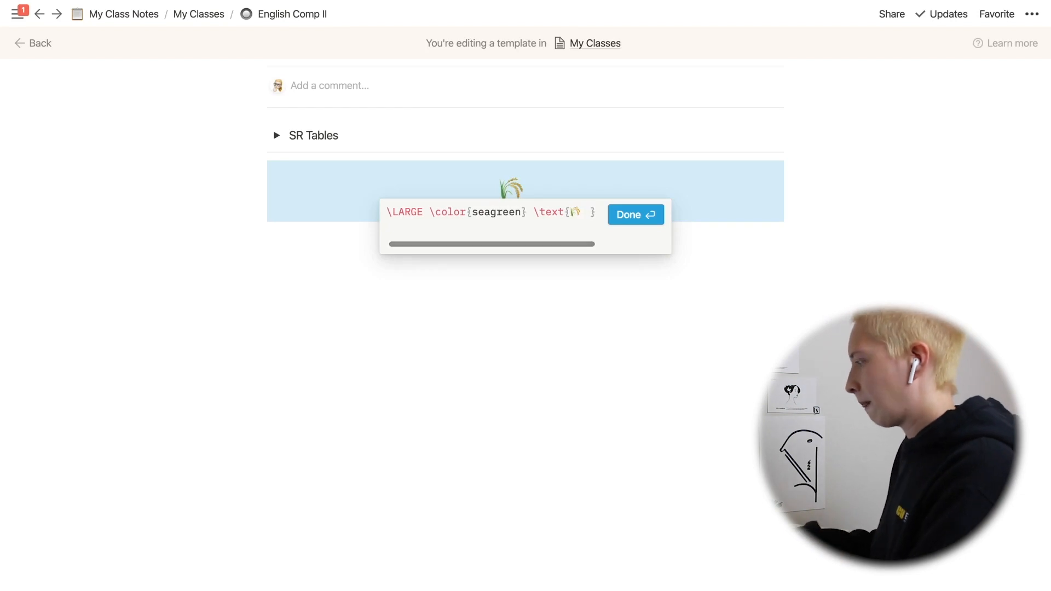
Add the heading word ENGLISH after the emoji in the equation as \Bbb {ENGLISH}
text(\Bbb)
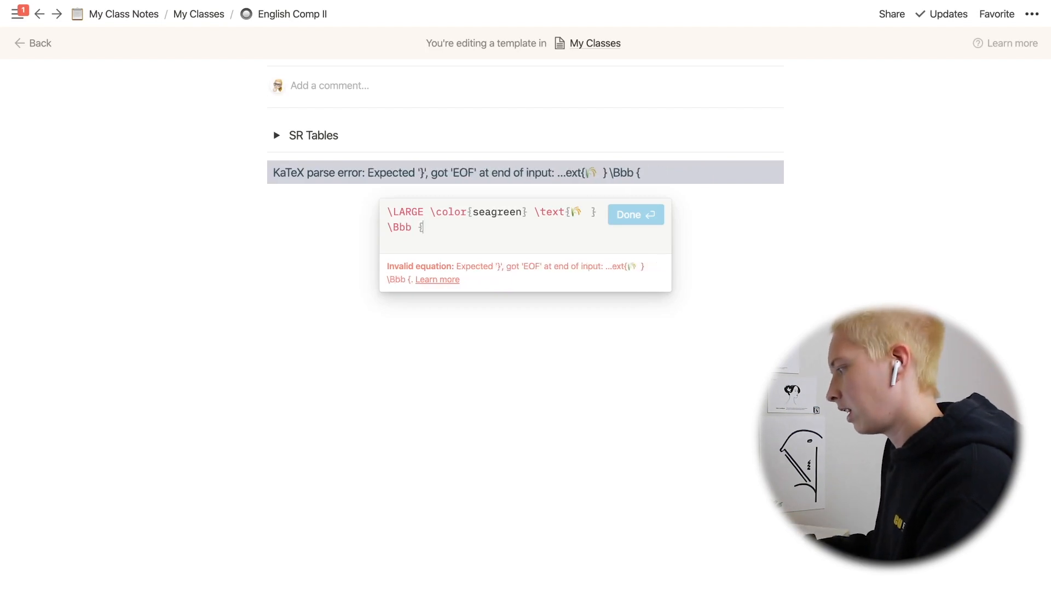
text( {})
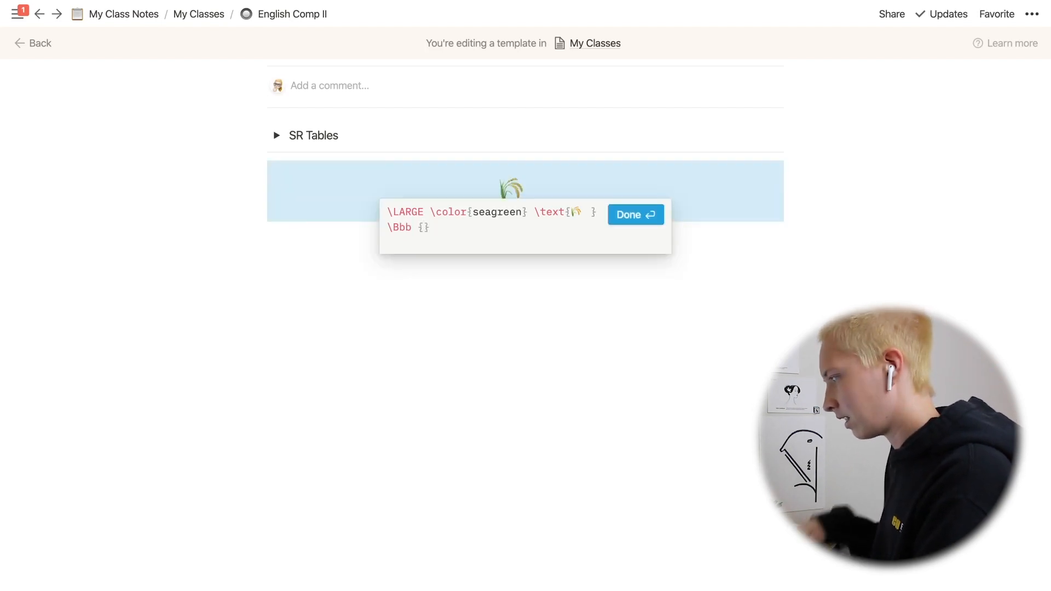
text(ENGLISH)
key(Right)
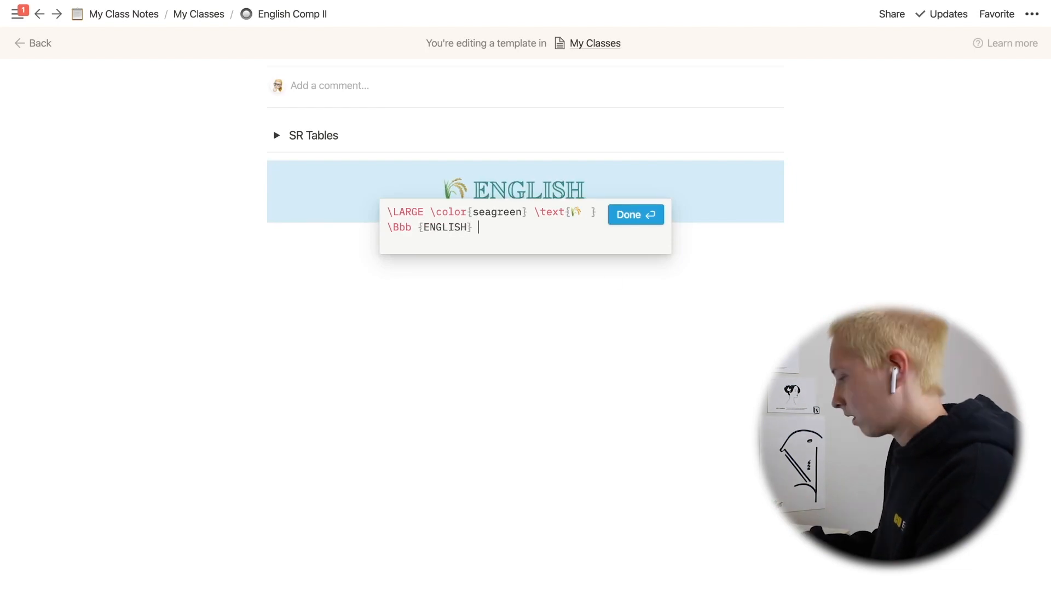
Add a second equation line with \\ \Bbb {NOTES}, end it with another \\ line break, and finish the equation
text(\\ )
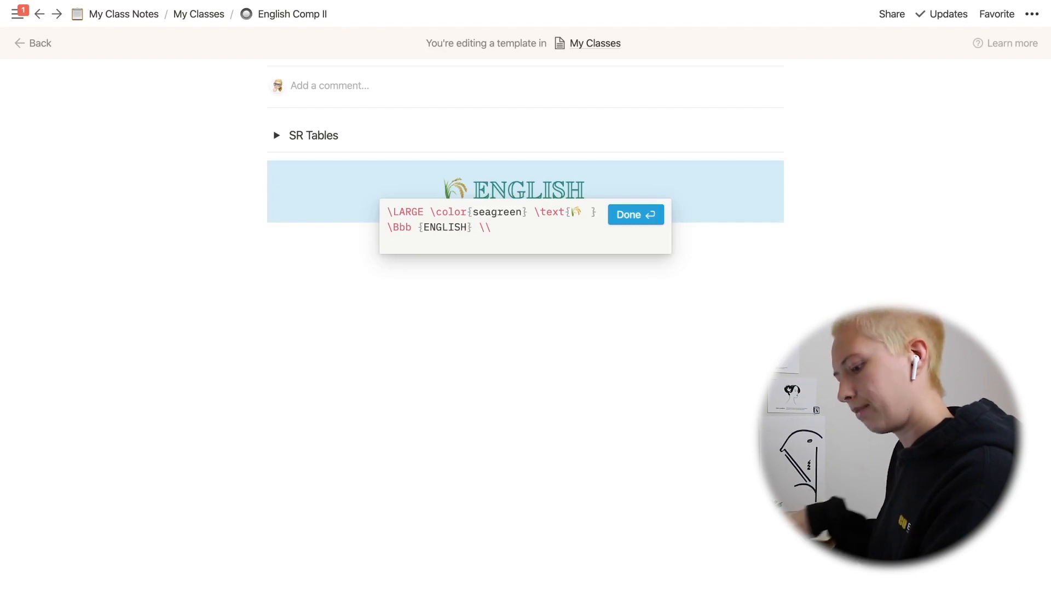
text(\Bbb)
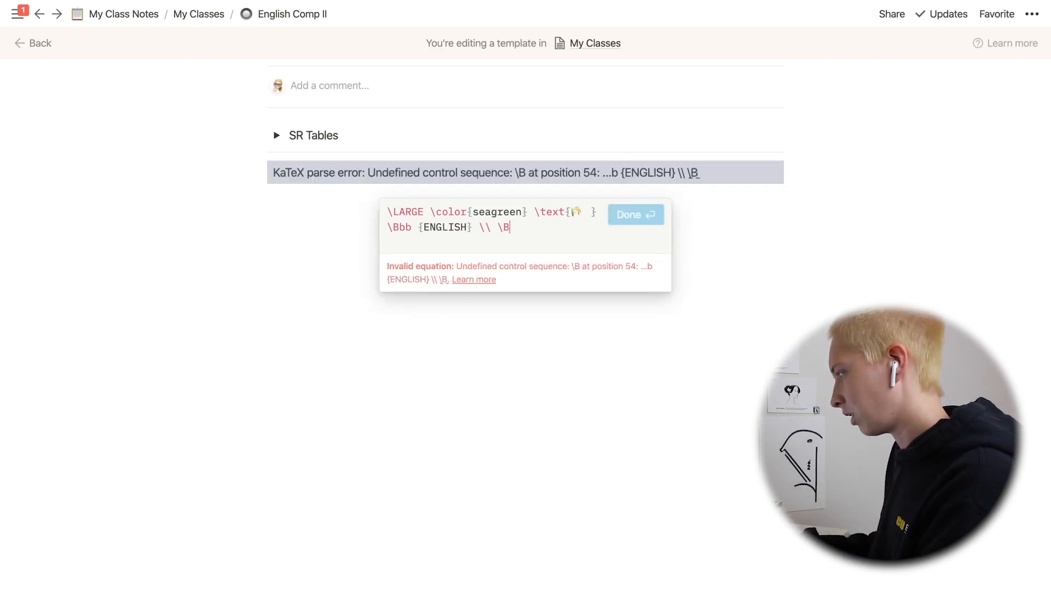
text( {)
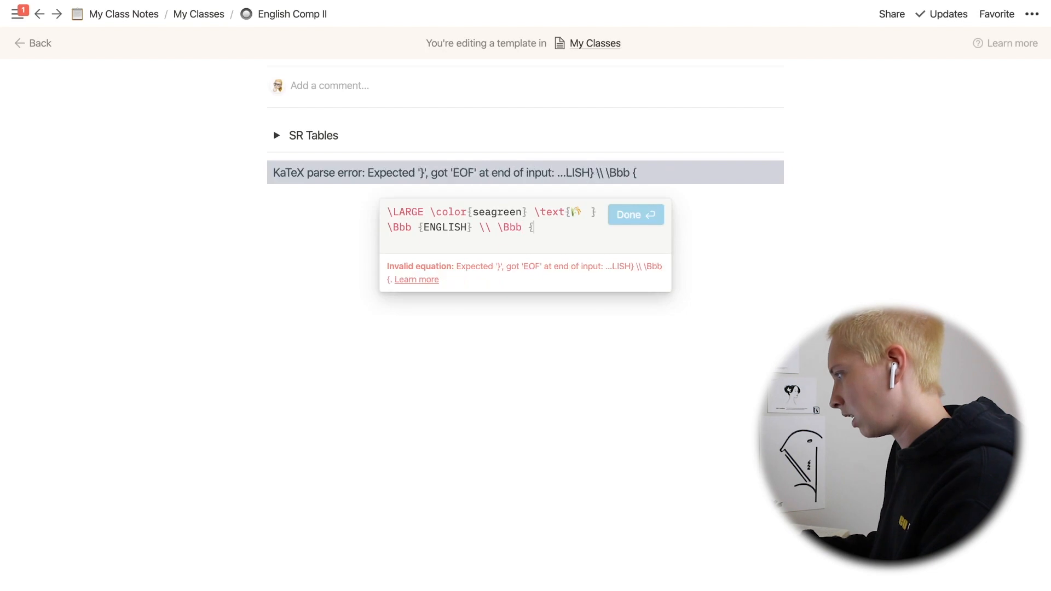
text(}NOTES)
key(BackSpace)
text(S})
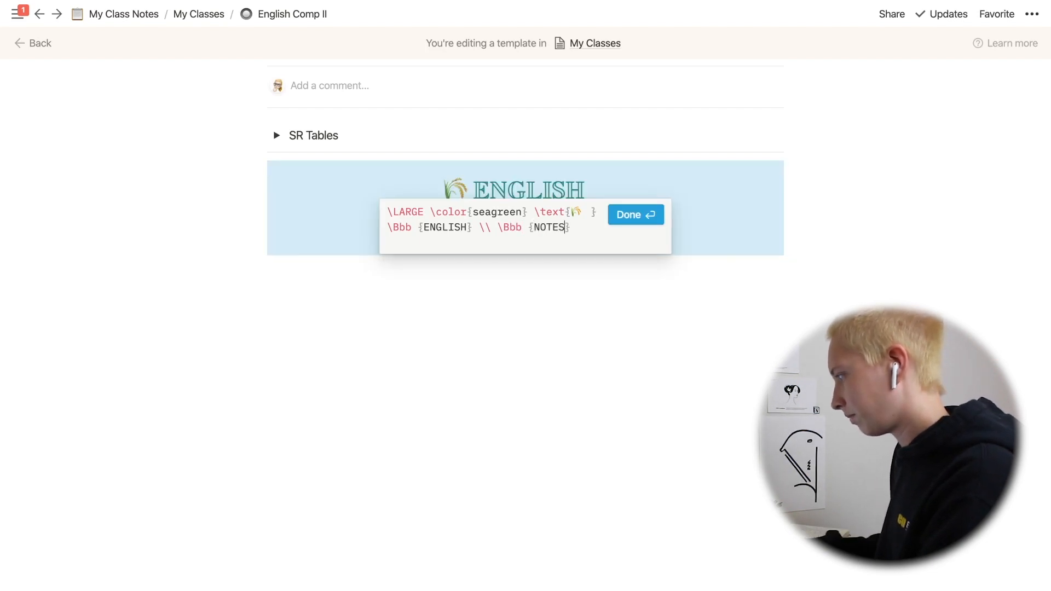
text( \\)
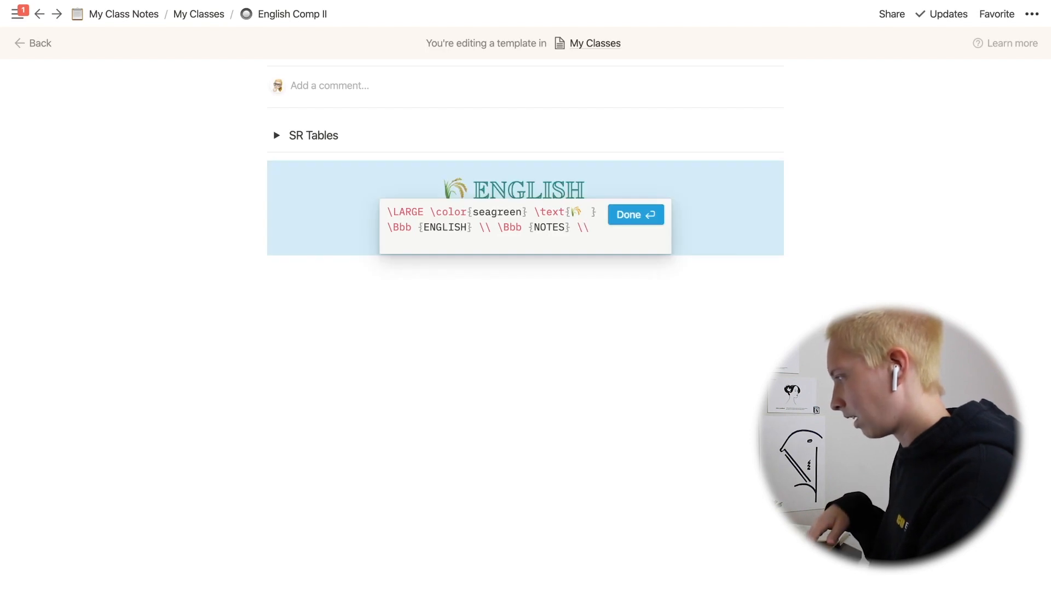
click(628, 215)
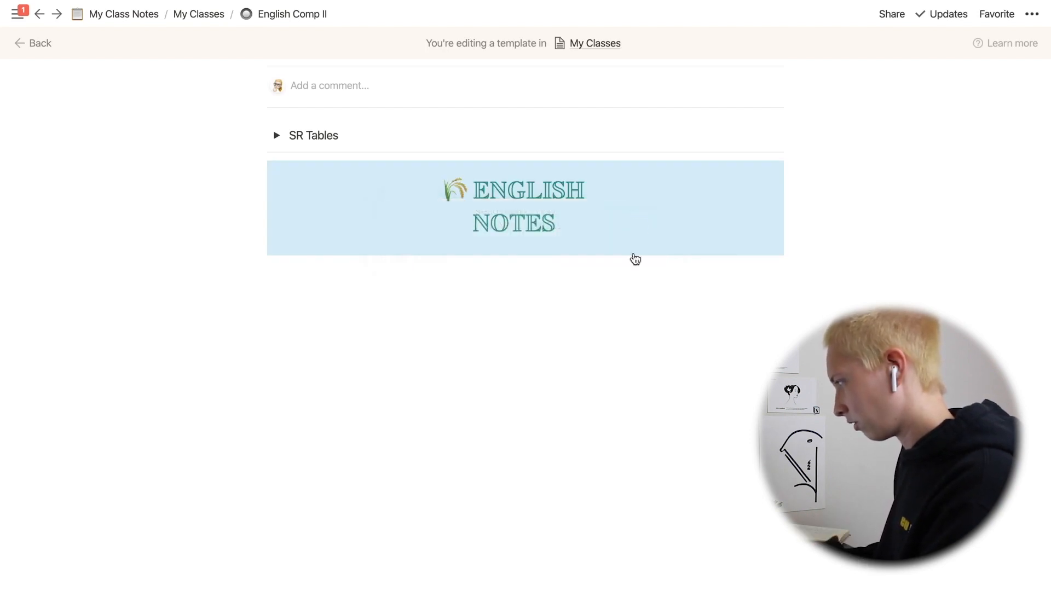
click(596, 329)
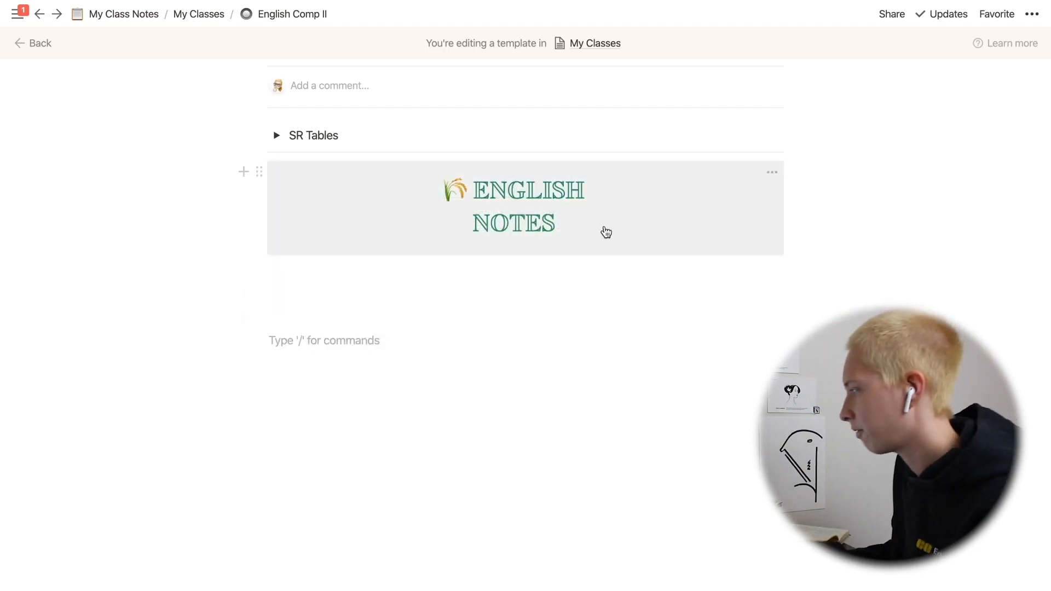
Reopen the heading equation and append \triangleleft and \bigtriangleup on the line after NOTES
click(602, 230)
key(Right)
text(\)
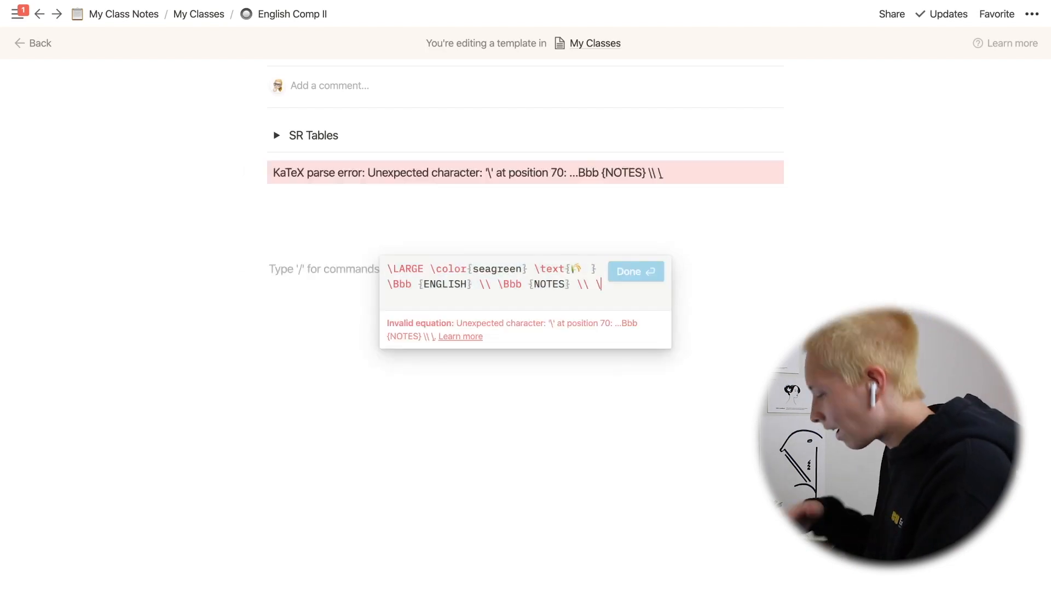
text(triangle)
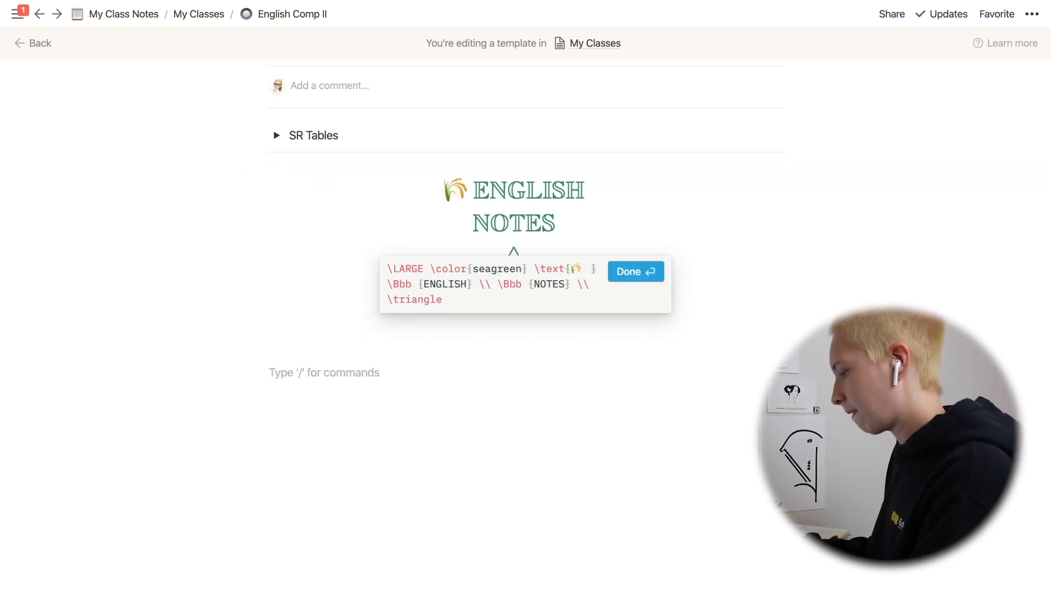
text(left \)
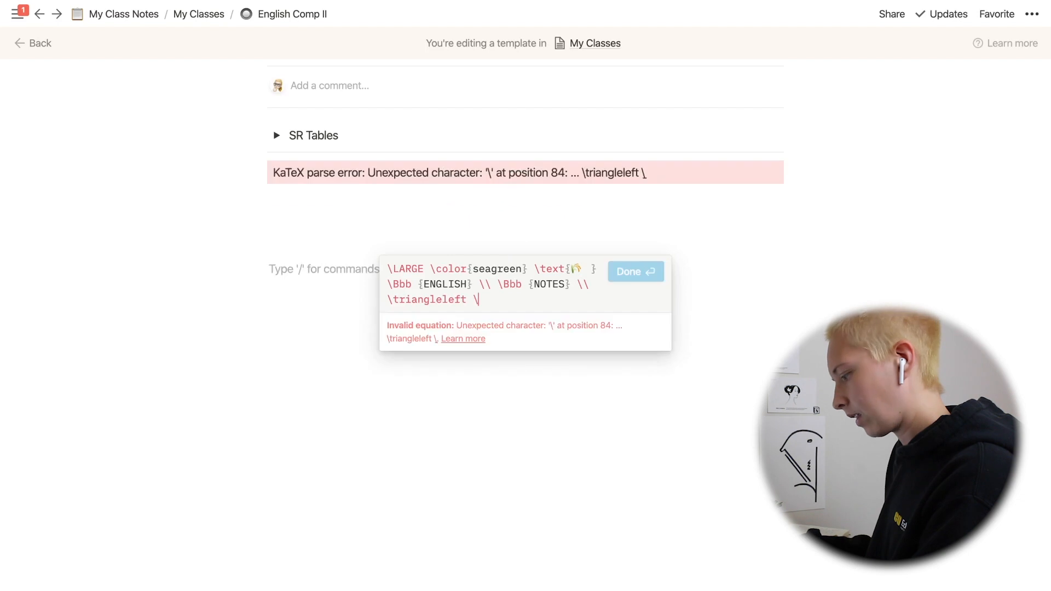
text(bigtriangle)
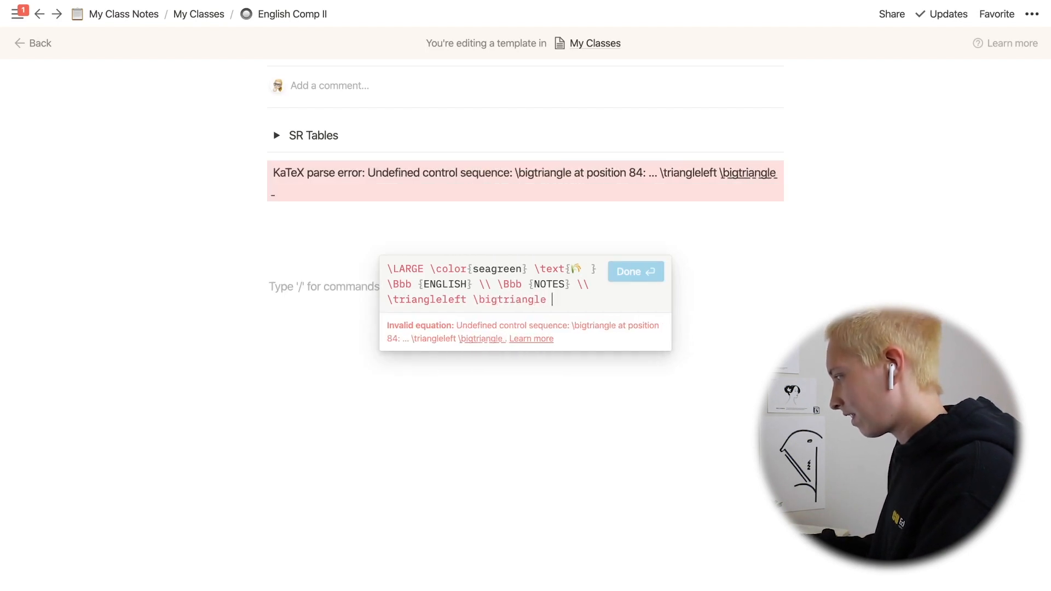
text(up \)
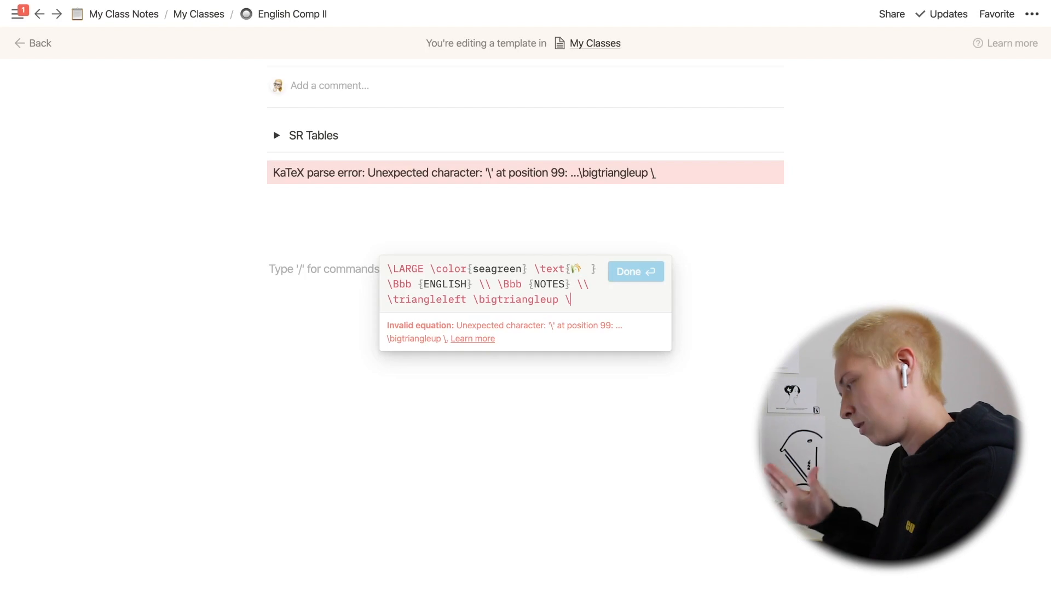
Complete the equation's symbol line with \bigtriangledown \triangleright and finish the equation
text(bigtriang)
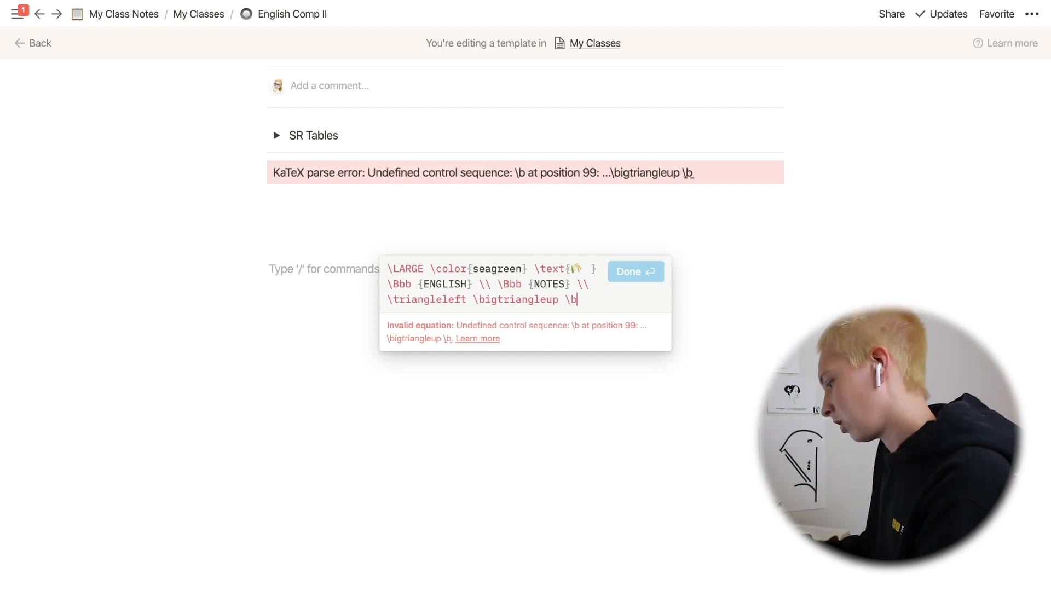
text(led)
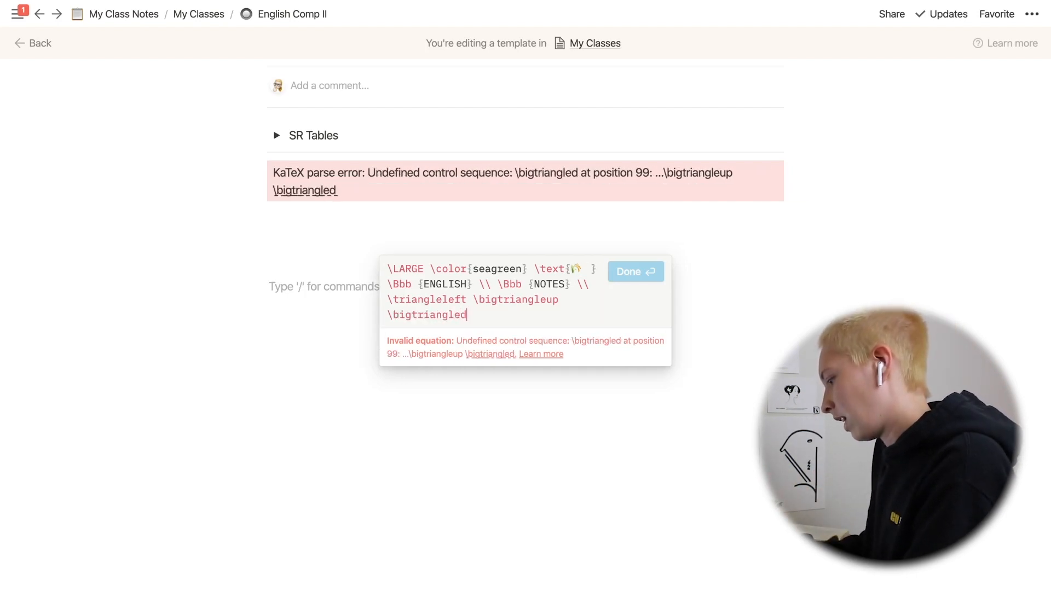
text(own \)
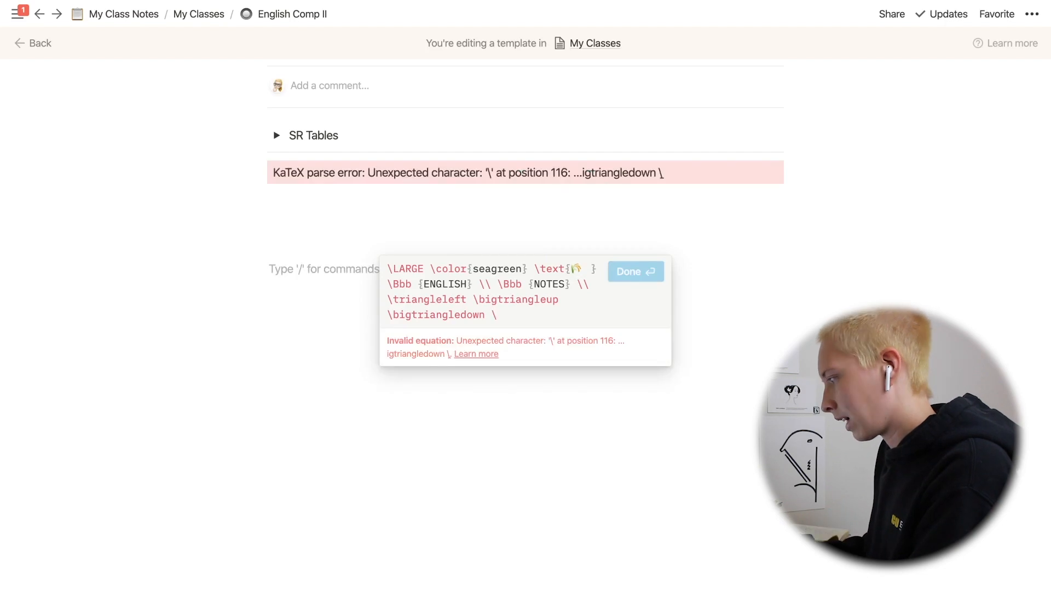
text(triangle)
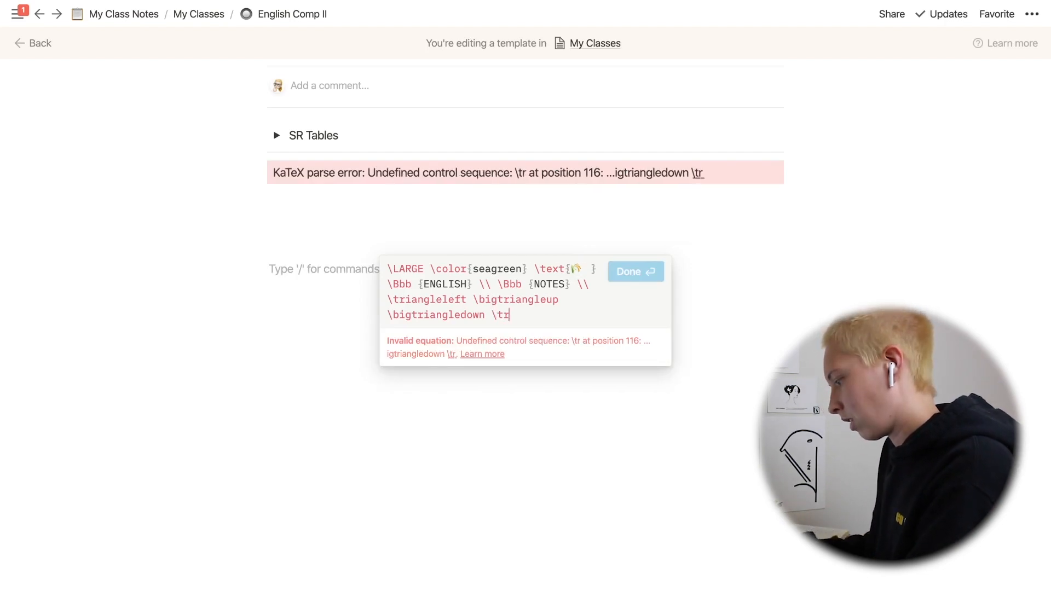
text(right)
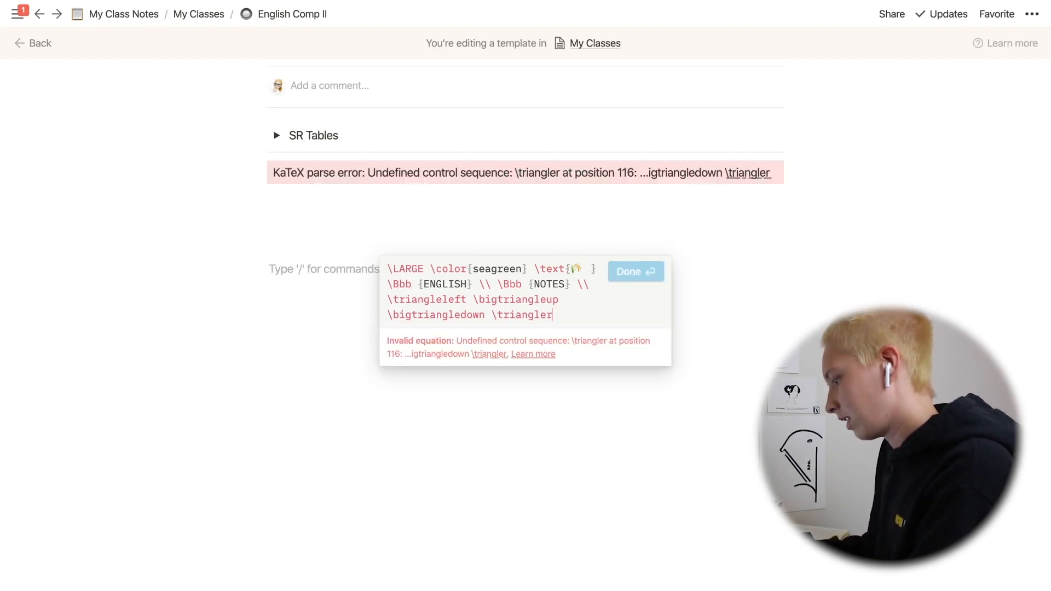
click(629, 272)
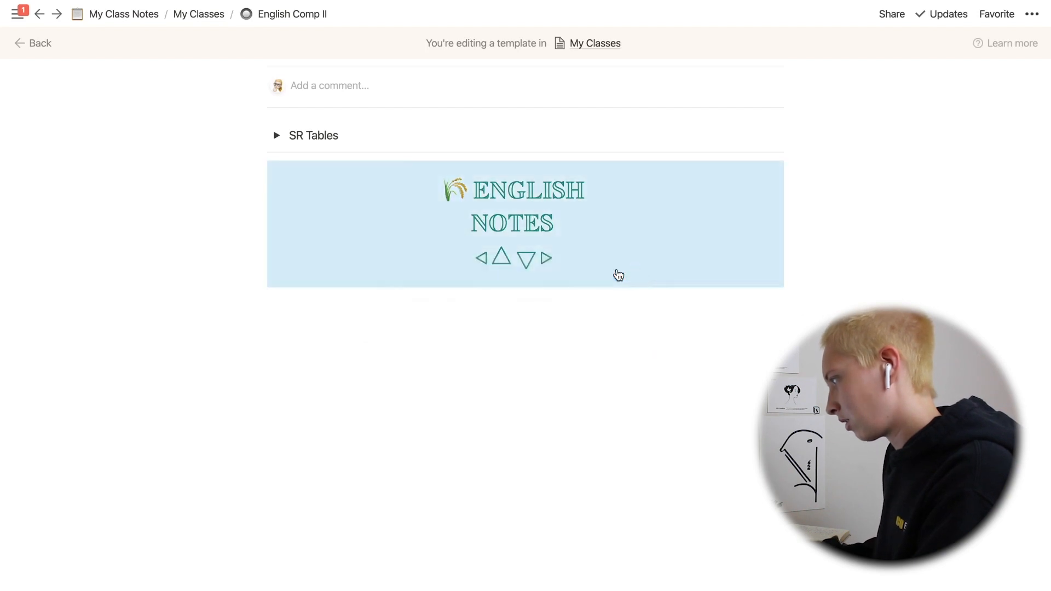
click(482, 325)
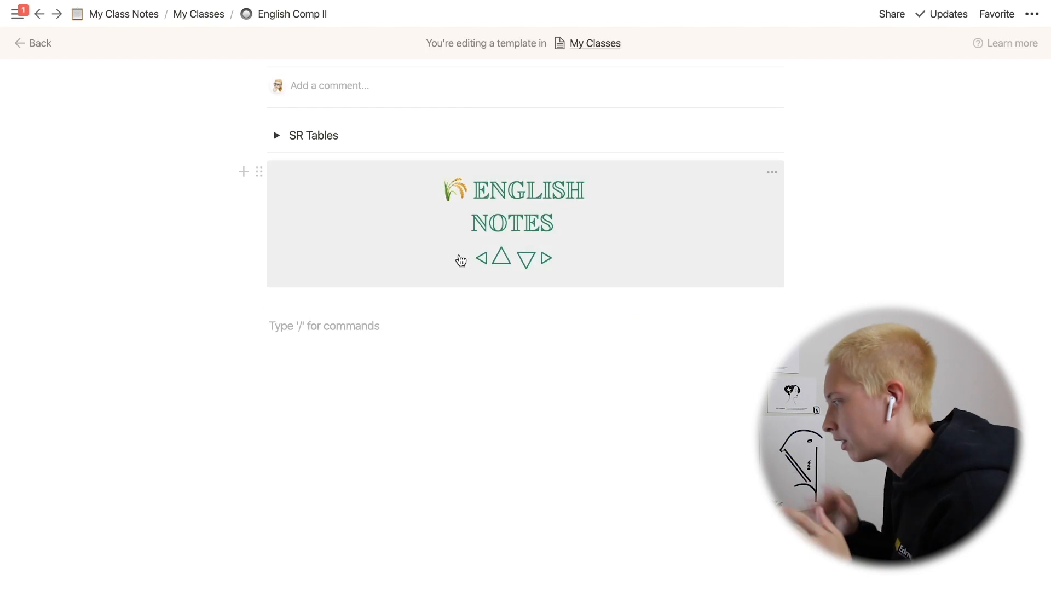
Review the heading equation's source, examining the \Bbb command before NOTES and the \\ line break, and close it
click(518, 200)
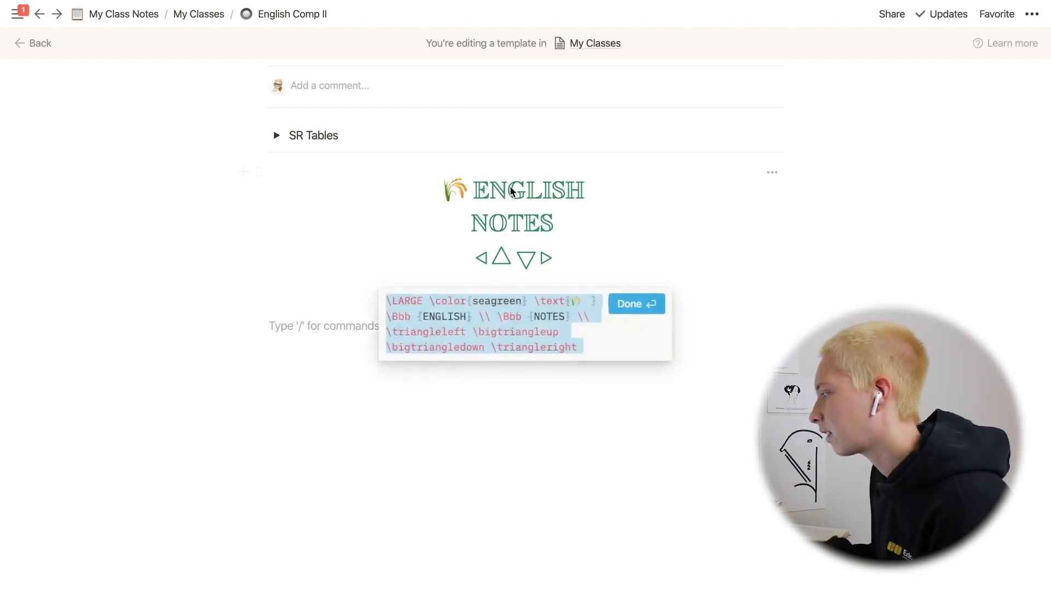
click(569, 344)
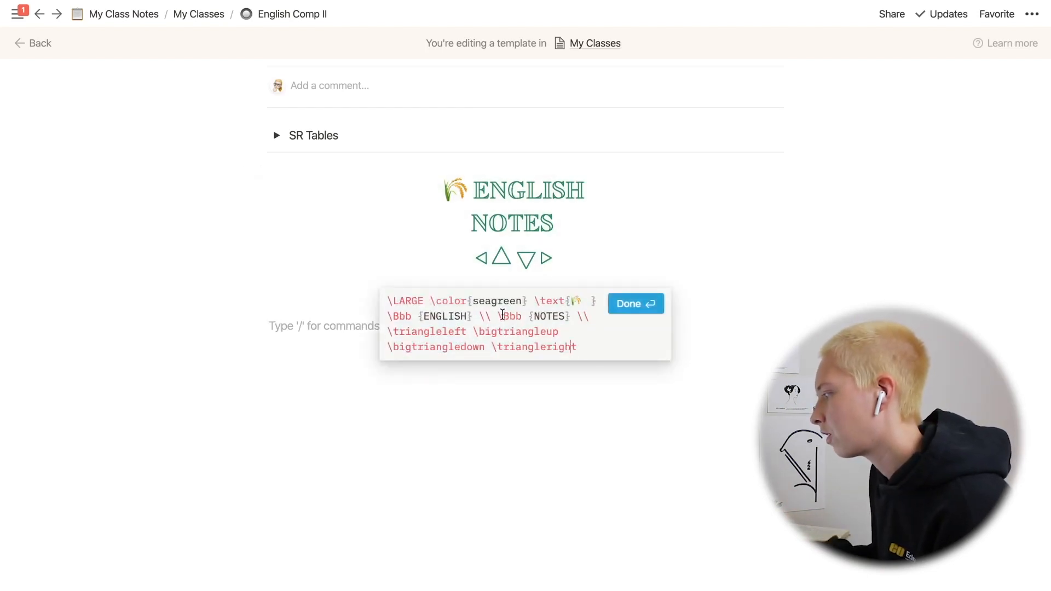
drag(504, 316, 521, 317)
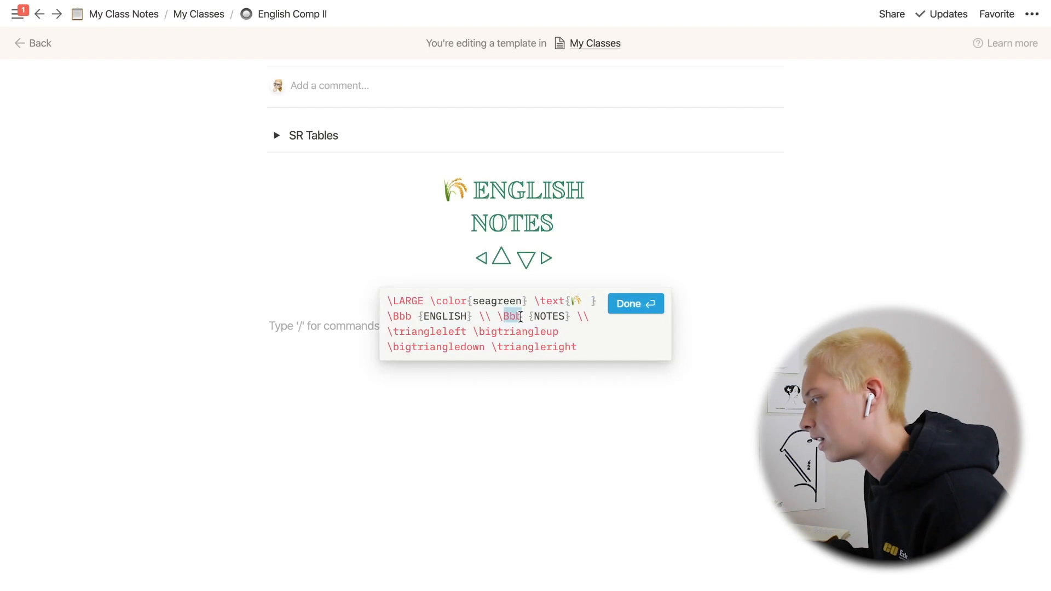
click(484, 346)
drag(480, 318, 491, 319)
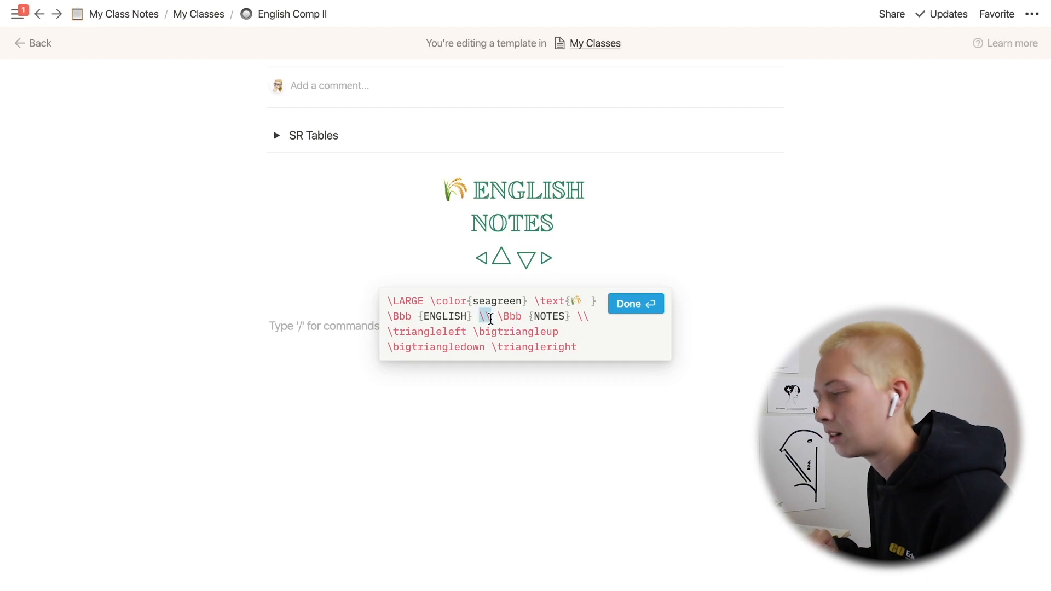
key(Return)
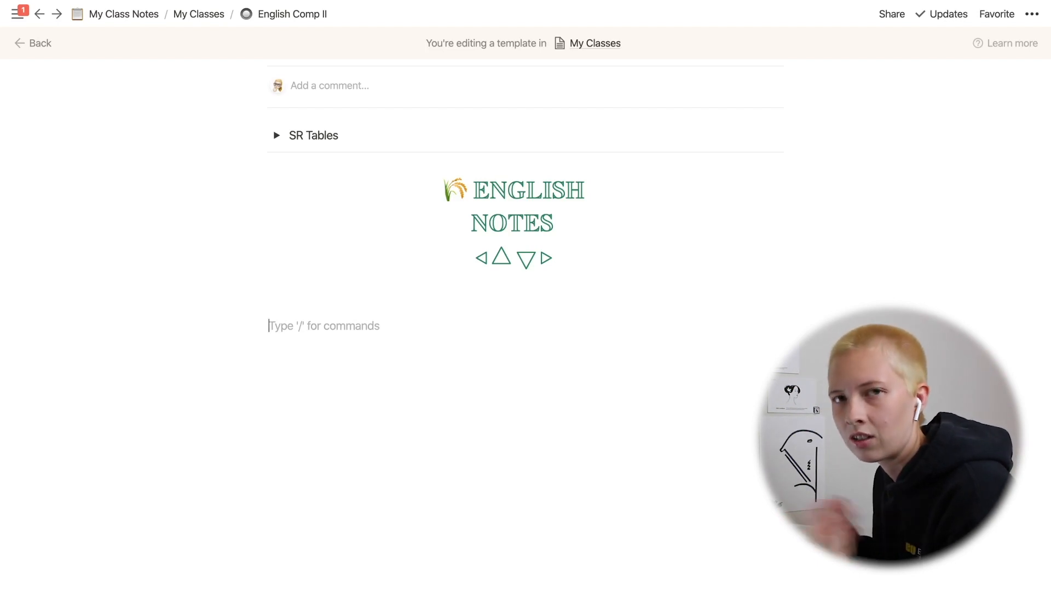
Insert a template button below the heading equation and replace its default name with one beginning with Top
text(/temp)
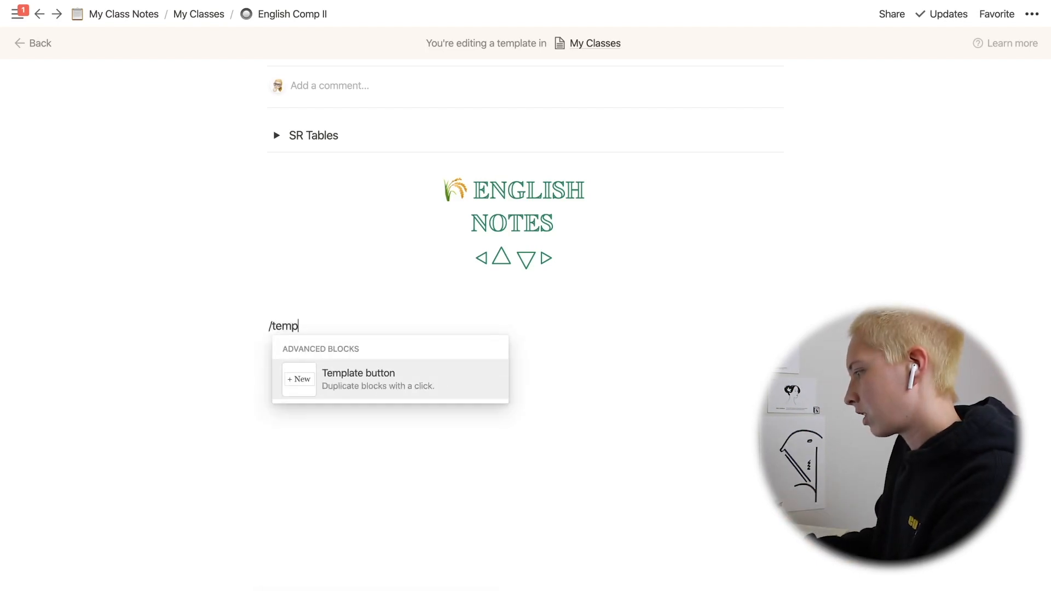
click(425, 369)
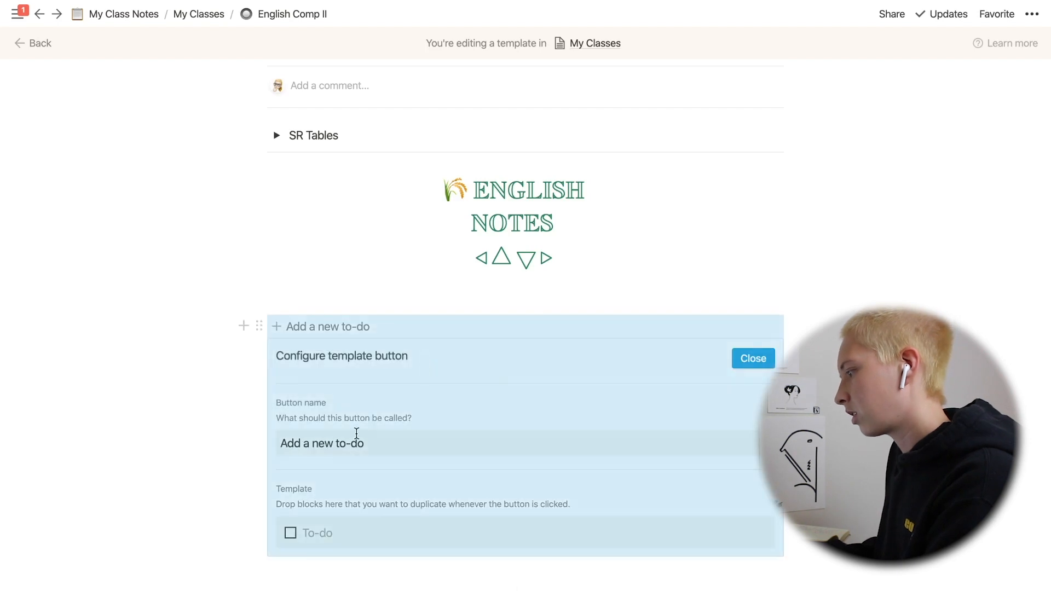
click(366, 441)
drag(371, 442, 286, 442)
scroll(287, 441, down, 3)
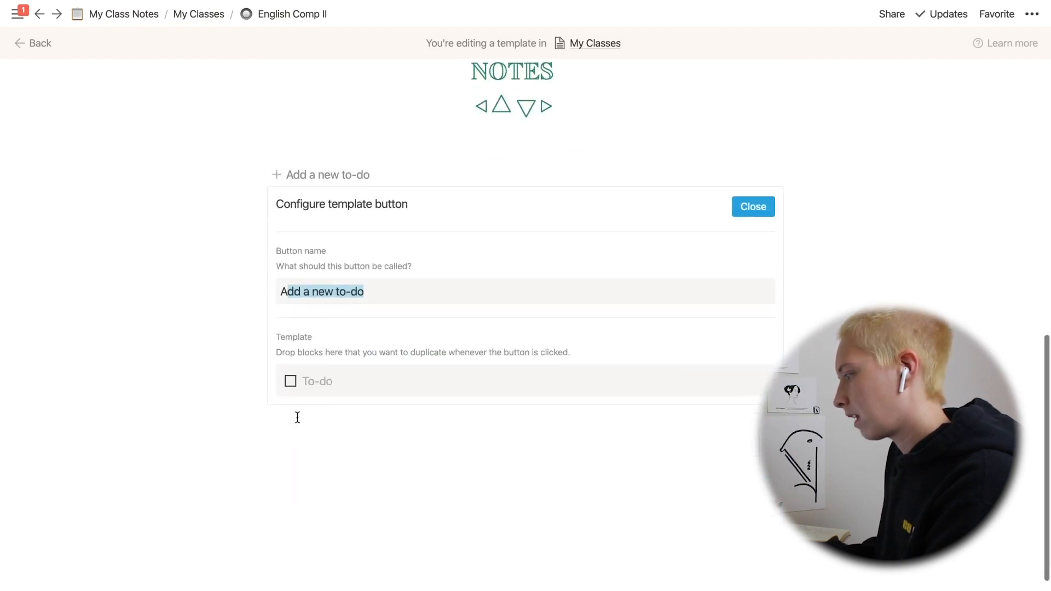
key(BackSpace)
key(BackSpace)
text(Top )
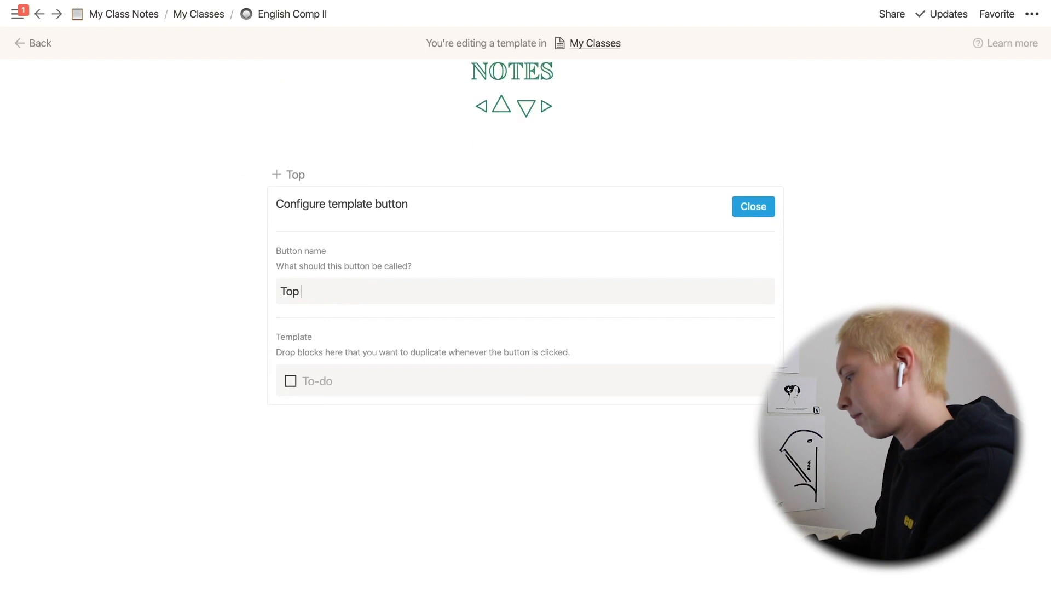
Name the template button Top Tier and replace its default to-do template block with a toggle list
text(Tier)
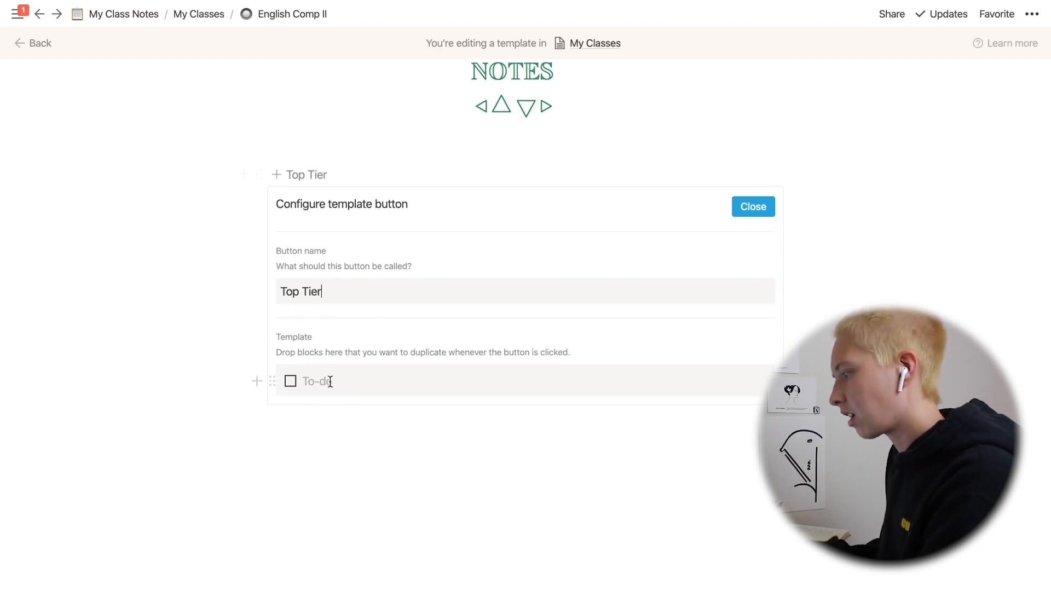
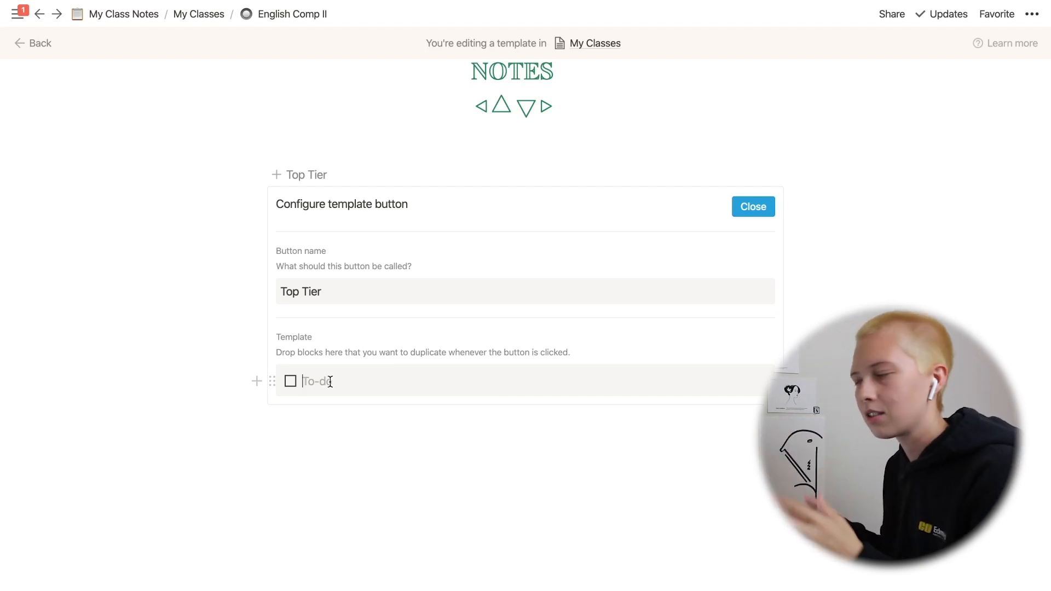
key(BackSpace)
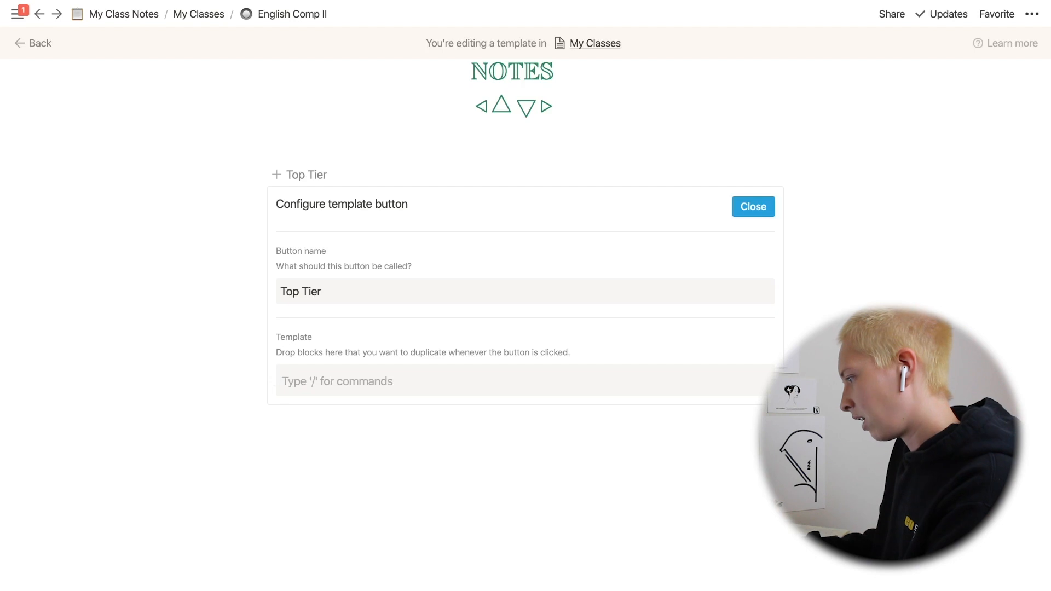
text(/toggle)
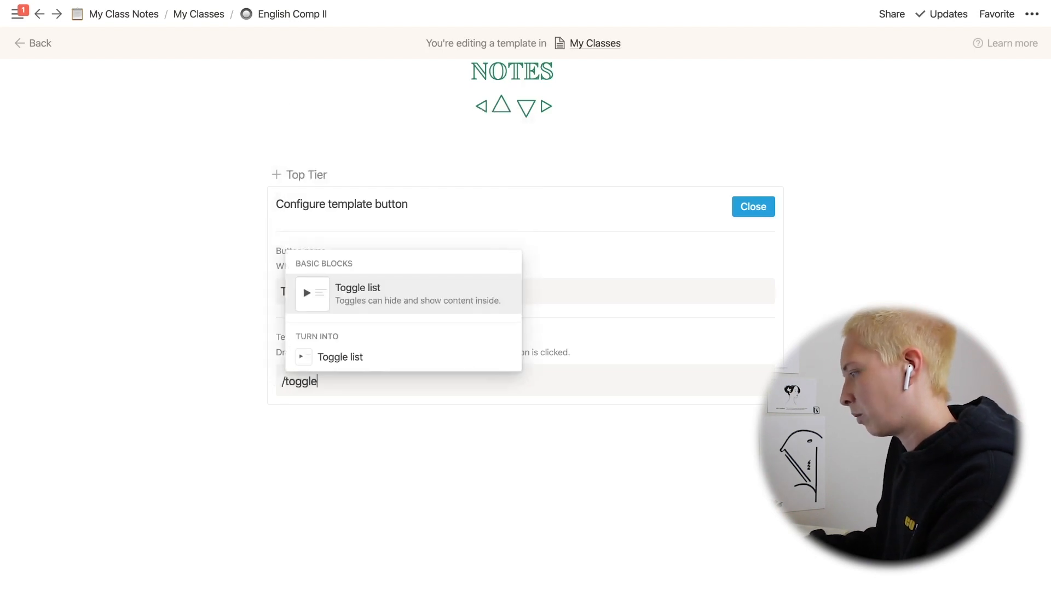
click(365, 357)
Label the toggle in the button's template INSERT TOP TIER and finish configuring the button
text(Top)
key(BackSpace)
key(BackSpace)
key(BackSpace)
text(INSE)
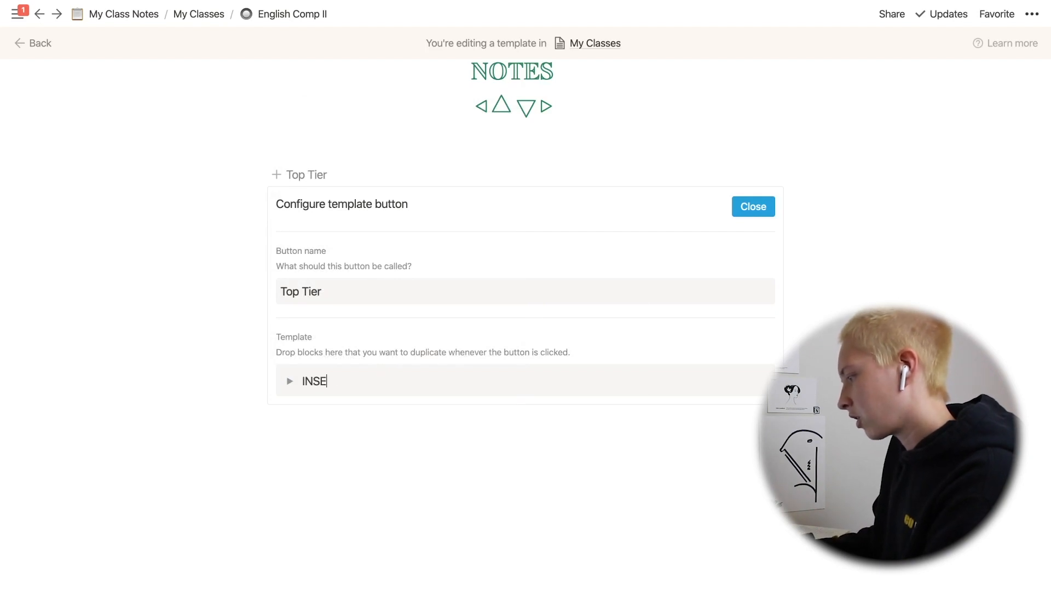
text(RT TOP TIER)
click(753, 206)
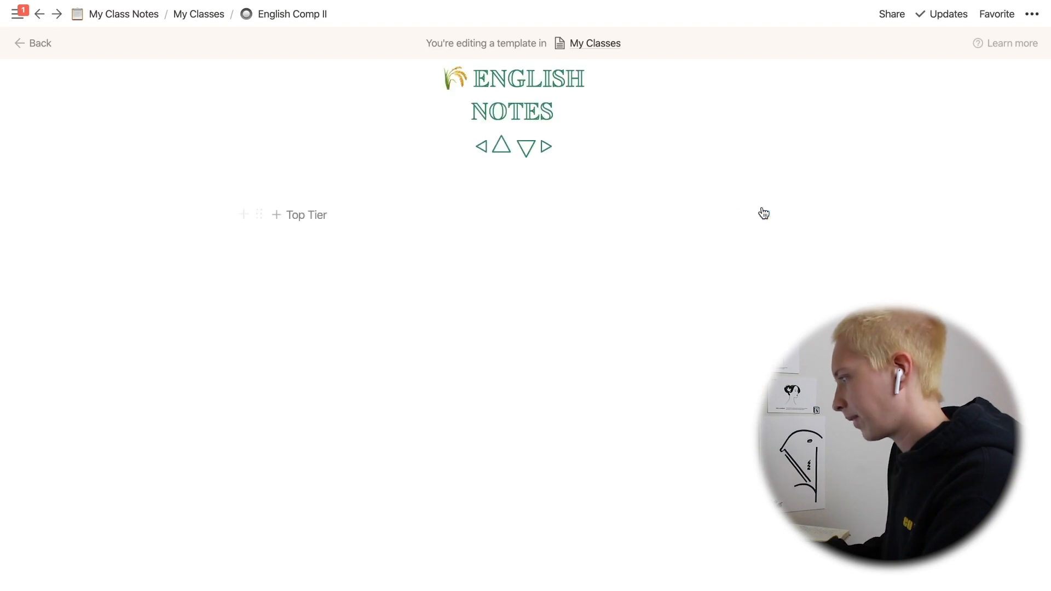
Generate a toggle from the Top Tier button and fill it with three paragraphs of lorem ipsum placeholder text
click(291, 217)
click(277, 215)
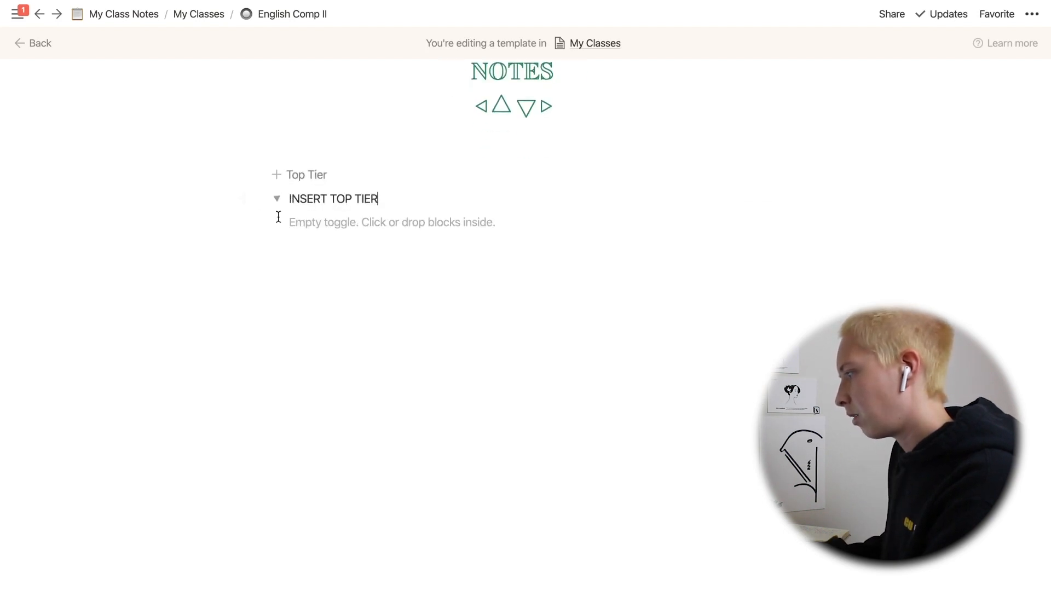
click(328, 223)
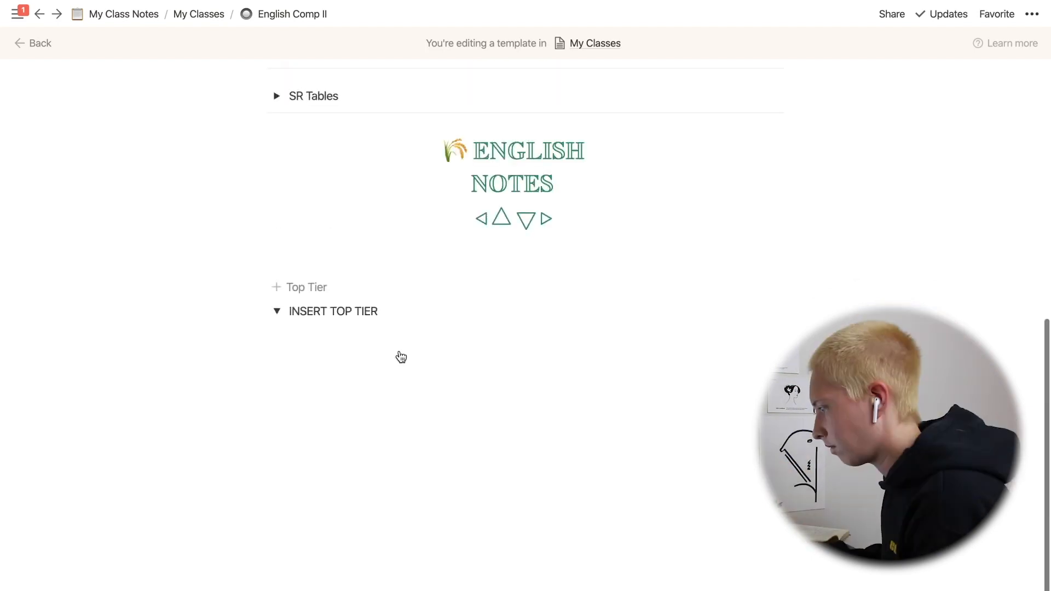
scroll(399, 357, down, 1)
click(343, 270)
text(Lorem ipsum dolor sit amet, consectetur adipiscing elit. Expectoque quid ad id, quod quaerebam, respondeas. Duo Reges: constructio interrete. Quod quidem iam fit etiam in Academia. Sed tamen intellego quid velit. Istic sum, inquit. Cum autem in quo sapienter dicimus, id a primo rectissime dicitur. Potius inflammat, ut coercendi magis quam dedocendi esse videantur. Si id dicis, vicimus. Respondeat totidem verbis. Invidiosum nomen est, infame, suspectum. Negare non possum. Verum tamen cum de rebus grandioribus dicas, ipsae res verba rapiunt; Quae similitudo in genere etiam humano apparet. Quorum sine causa fieri nihil putandum est. Sin tantum modo ad indicia veteris memoriae cognoscenda, curiosorum.)
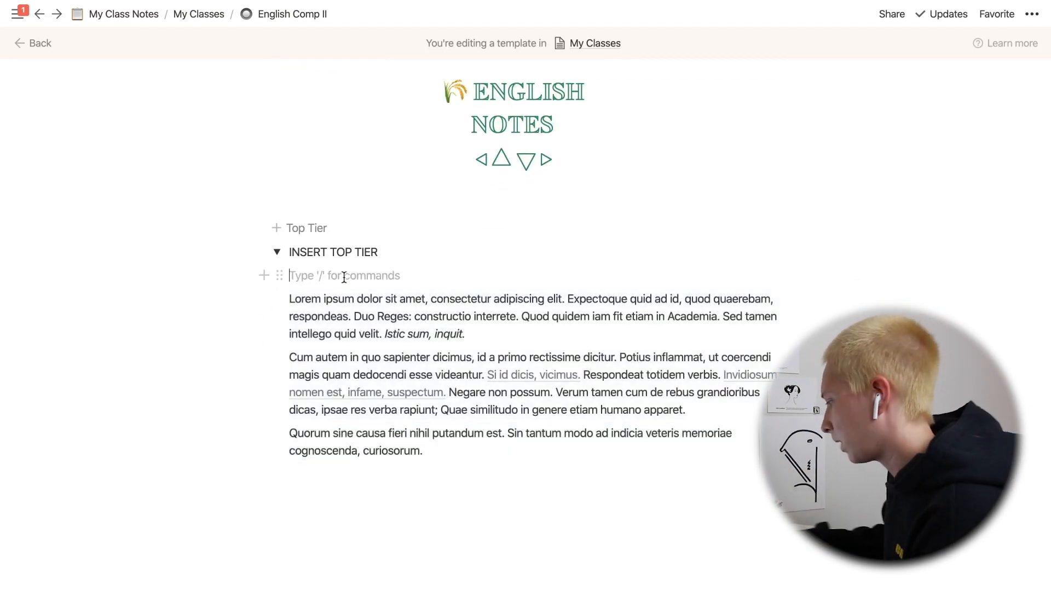
key(BackSpace)
Copy the last two placeholder paragraphs and nest the copies at the end of the INSERT TOP TIER toggle
drag(401, 400, 300, 336)
key(super+c)
click(410, 431)
key(Return)
key(super+v)
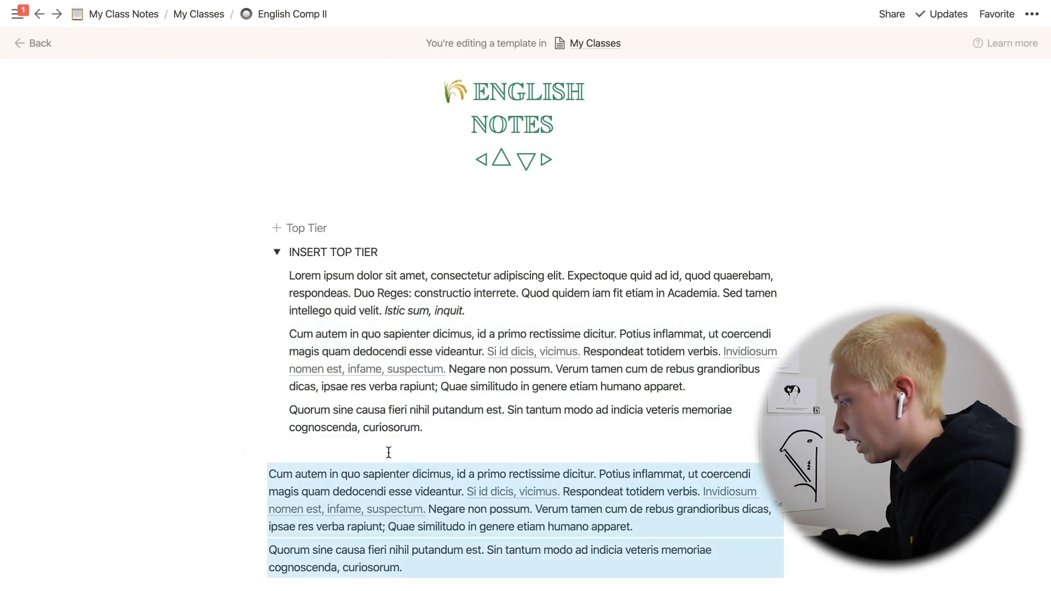
drag(257, 474, 317, 444)
click(365, 469)
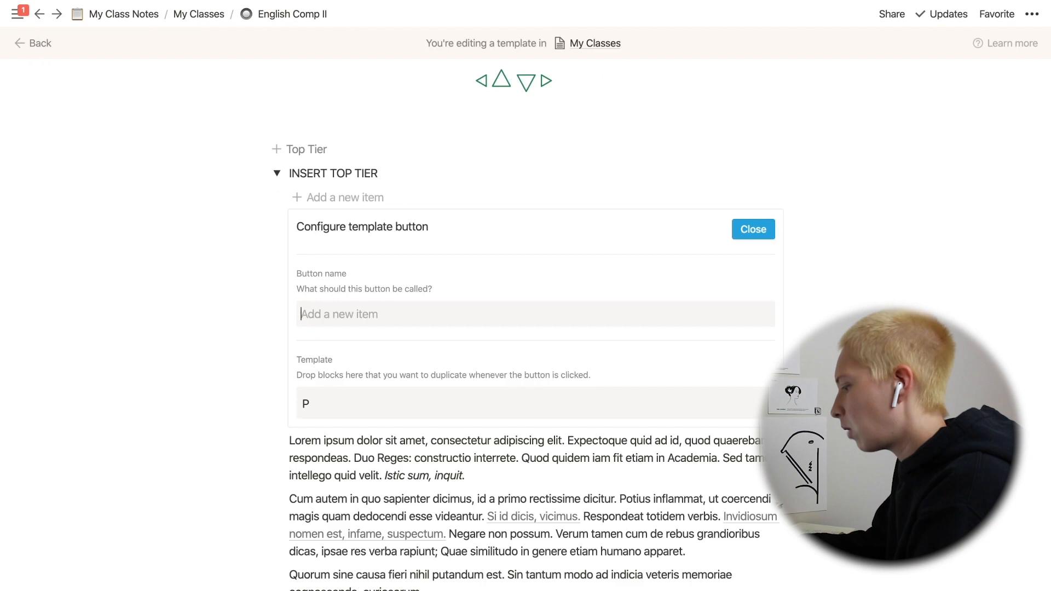
Name the template button inside the toggle Parent Concept and make its template a bulleted list starting with Location:
text(Parent Concept)
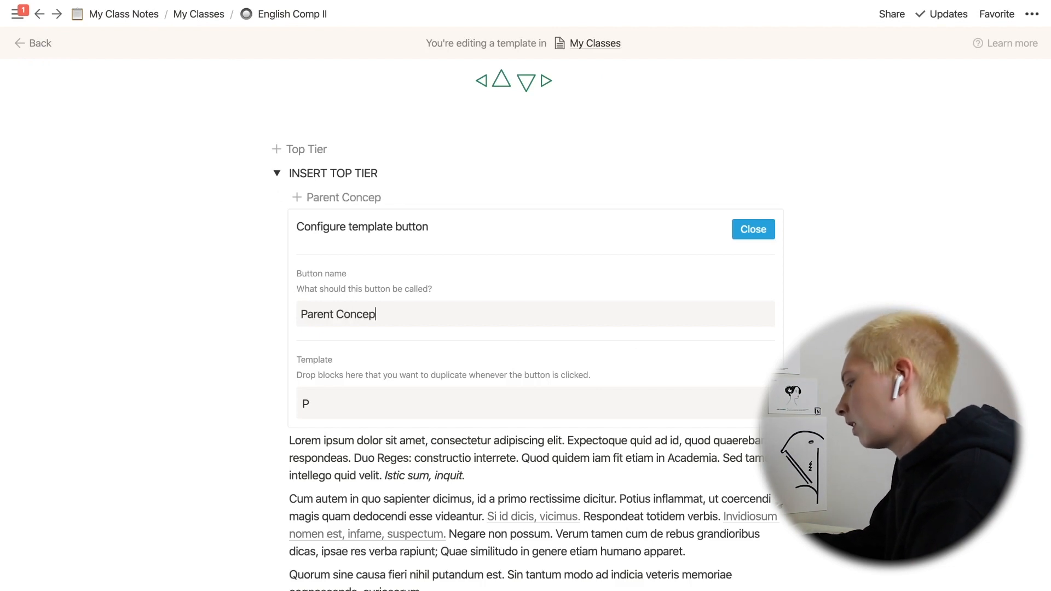
click(319, 397)
text(P)
key(BackSpace)
text(- )
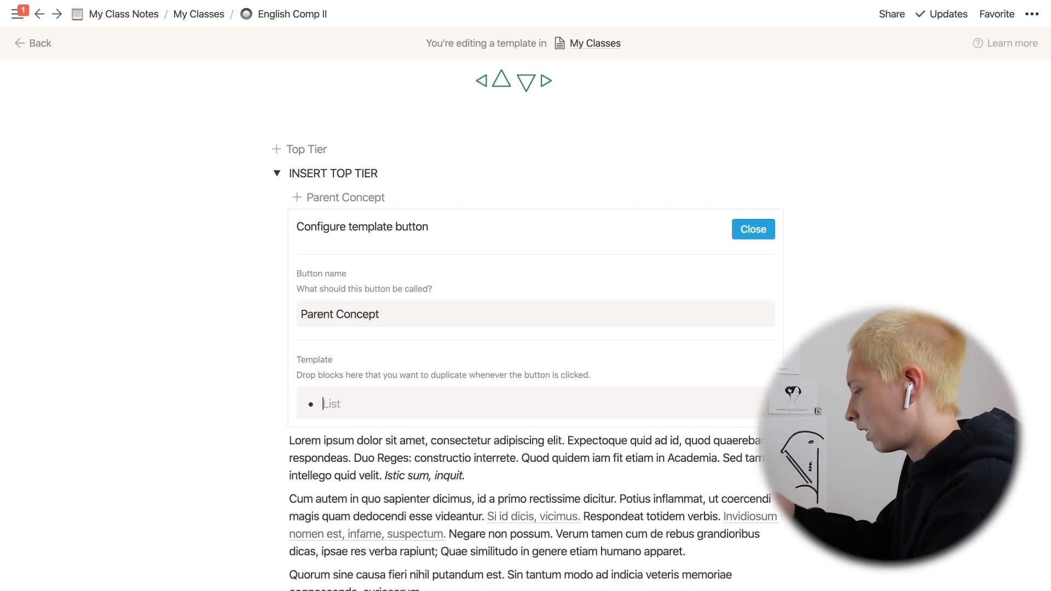
text(Location)
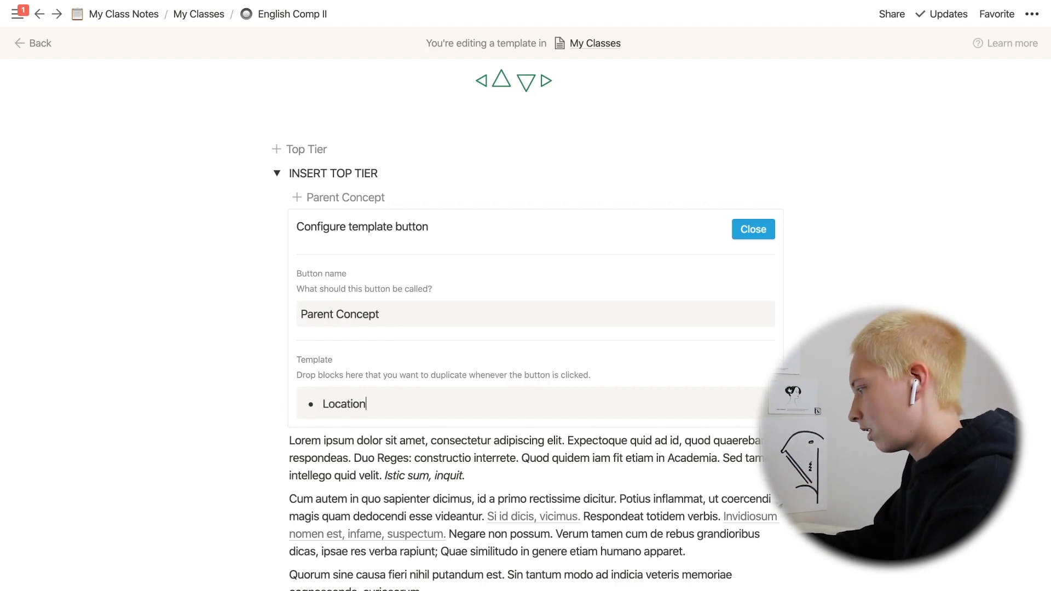
text(:)
Add a Side effects bullet below Location: with the nested bullets Major: and Minor
key(Return)
text(Side)
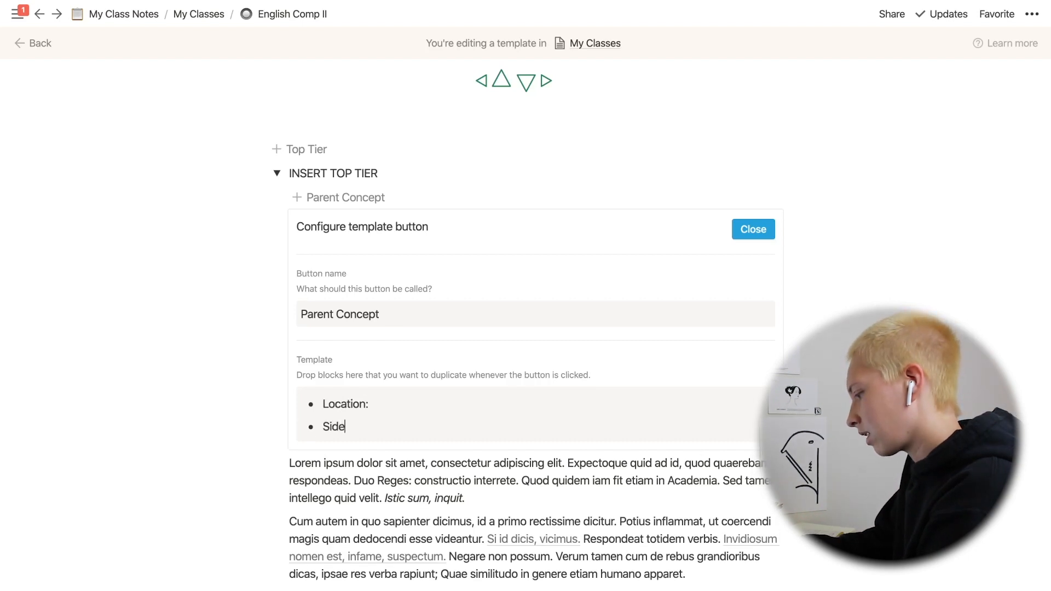
text( effects)
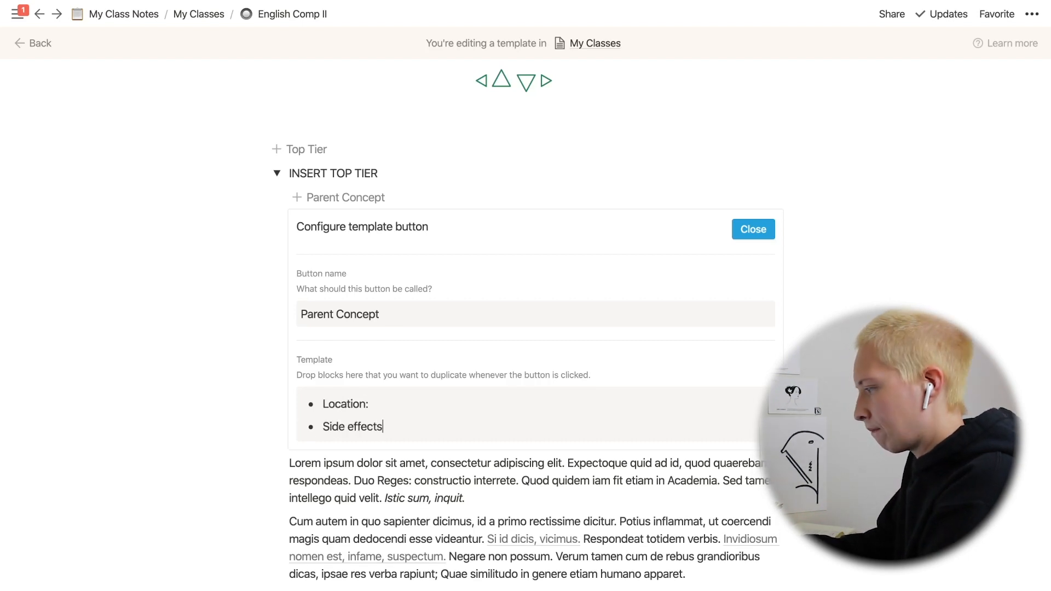
key(Return)
drag(292, 450, 342, 434)
click(352, 455)
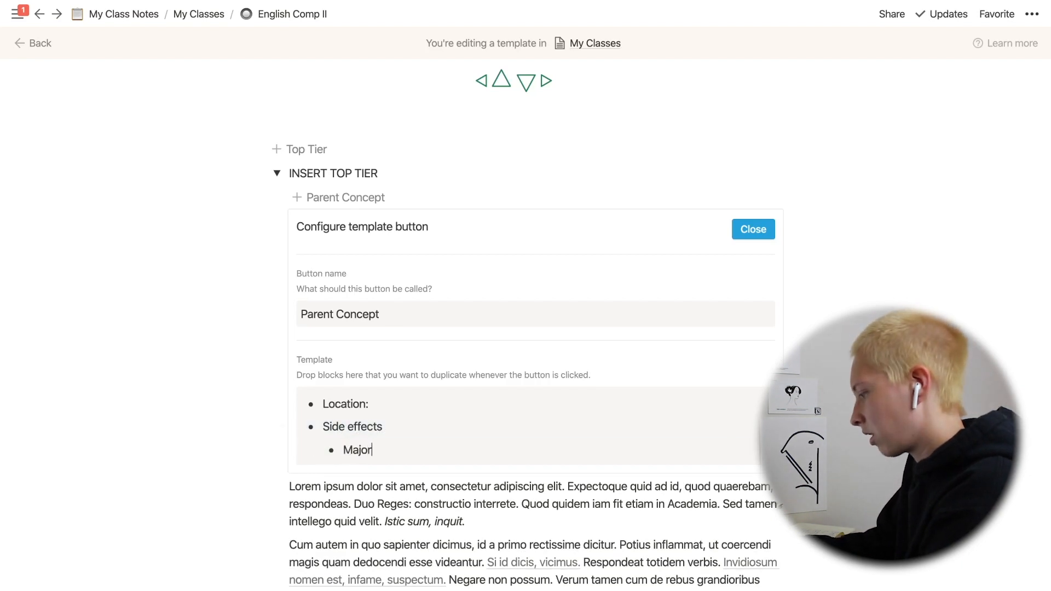
text(:)
key(Return)
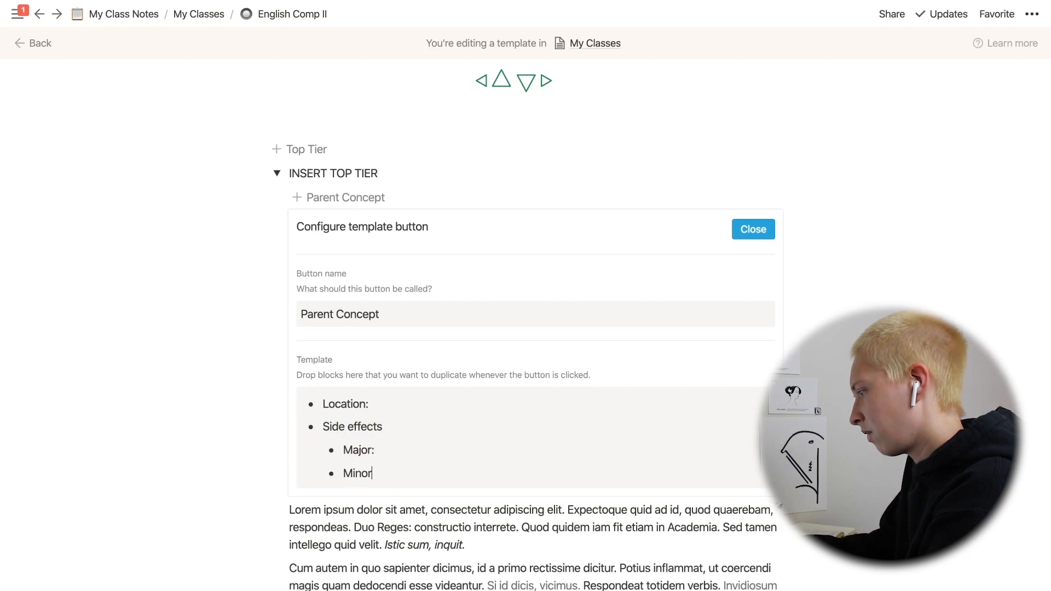
text(Minor)
key(Return)
Turn the Side effects bullet into a toggle list
click(298, 427)
mouse_move(232, 391)
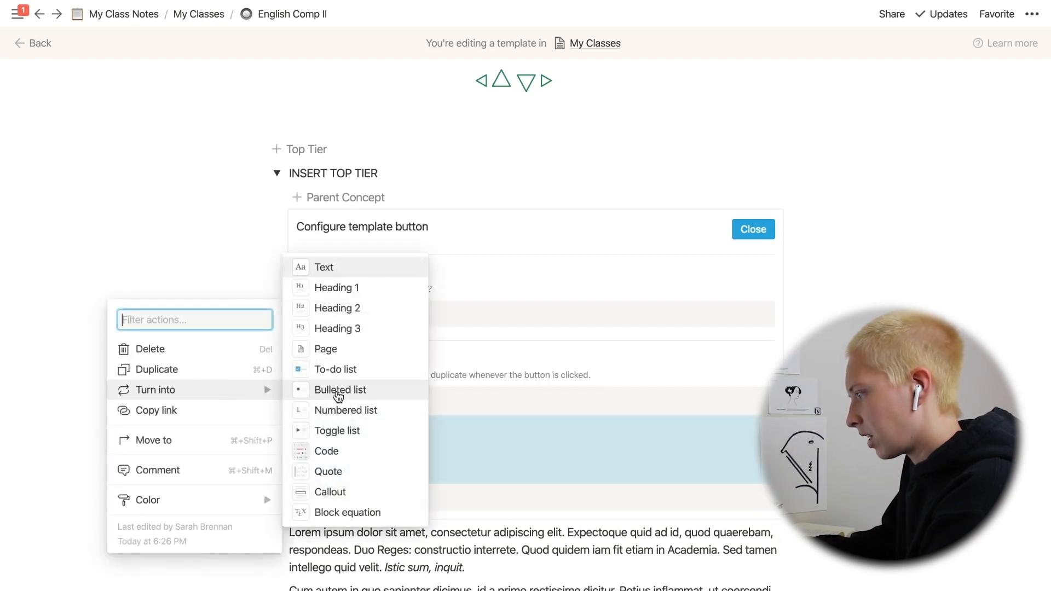
click(340, 433)
Add the bullets Treatments: and Recovery: below the Side effects toggle
click(339, 450)
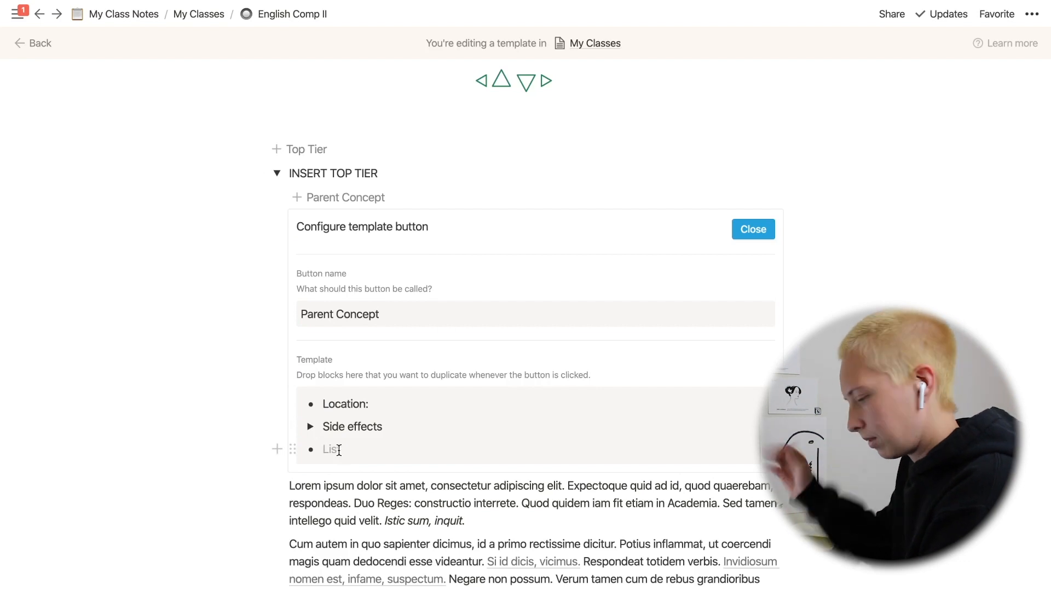
text(Trea)
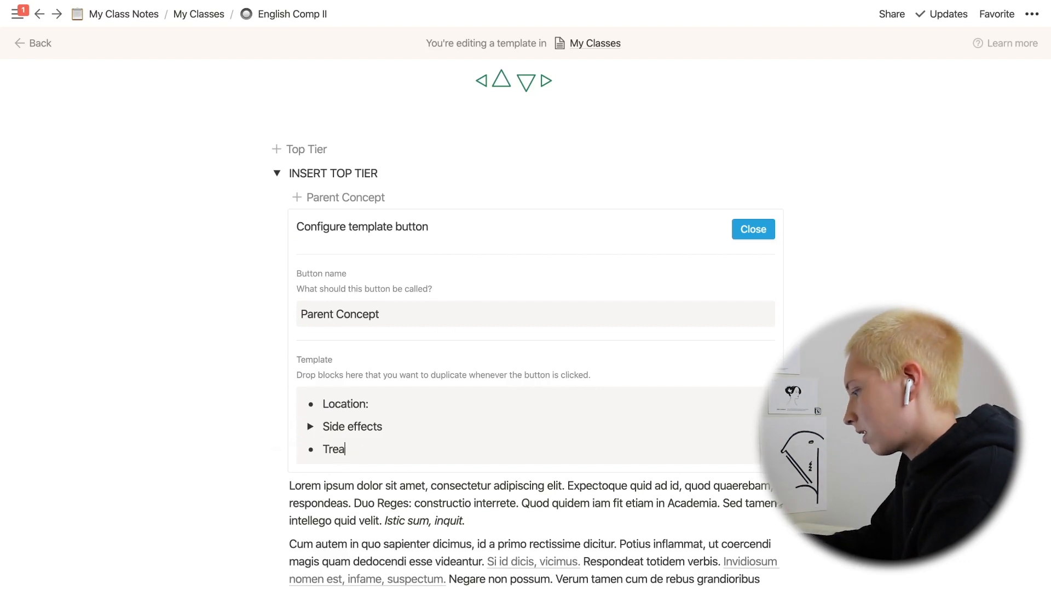
text(tments)
key(Return)
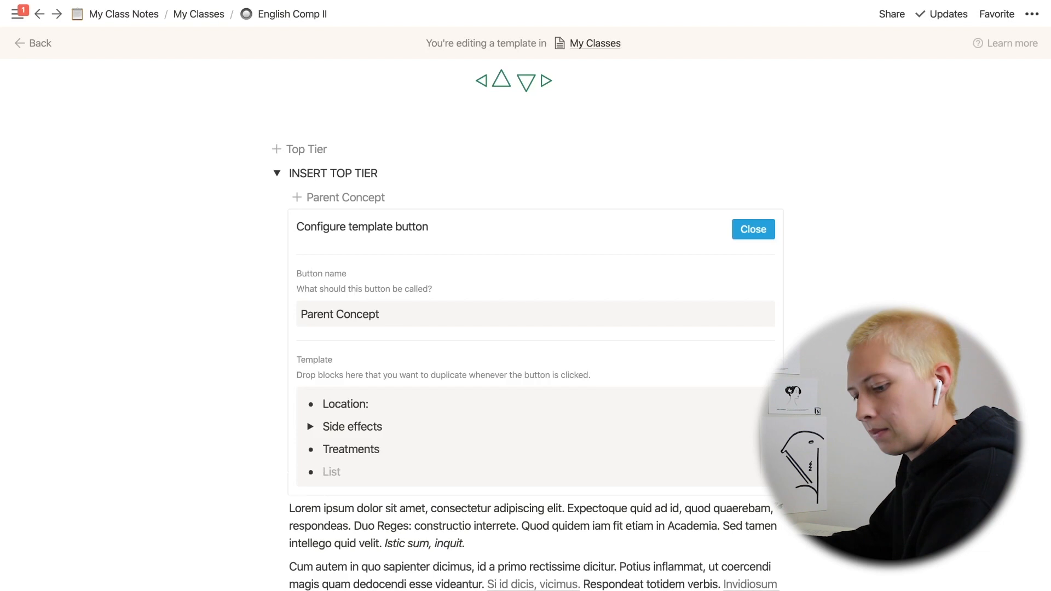
text(Rec)
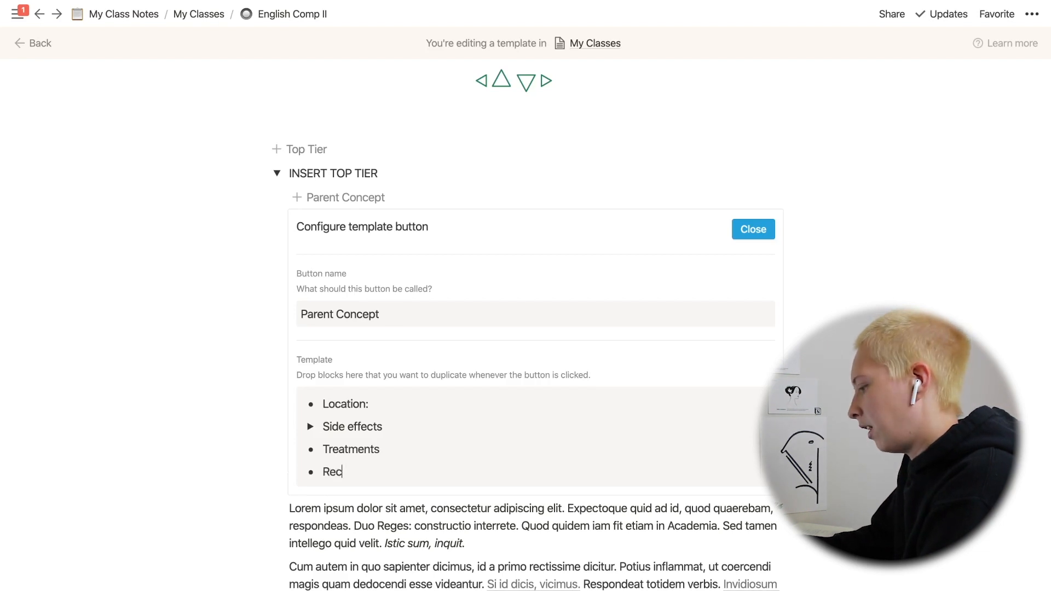
text(overy)
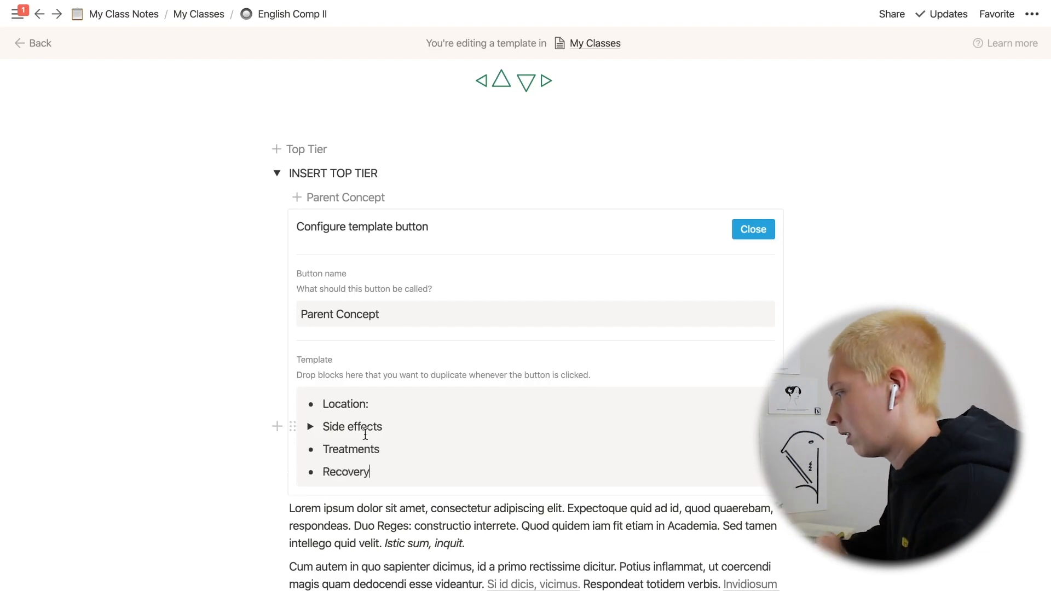
text(:)
text(:)
Add a bullet reading INSERT PARENT CONCEPT above Location: in the button's template
key(Return)
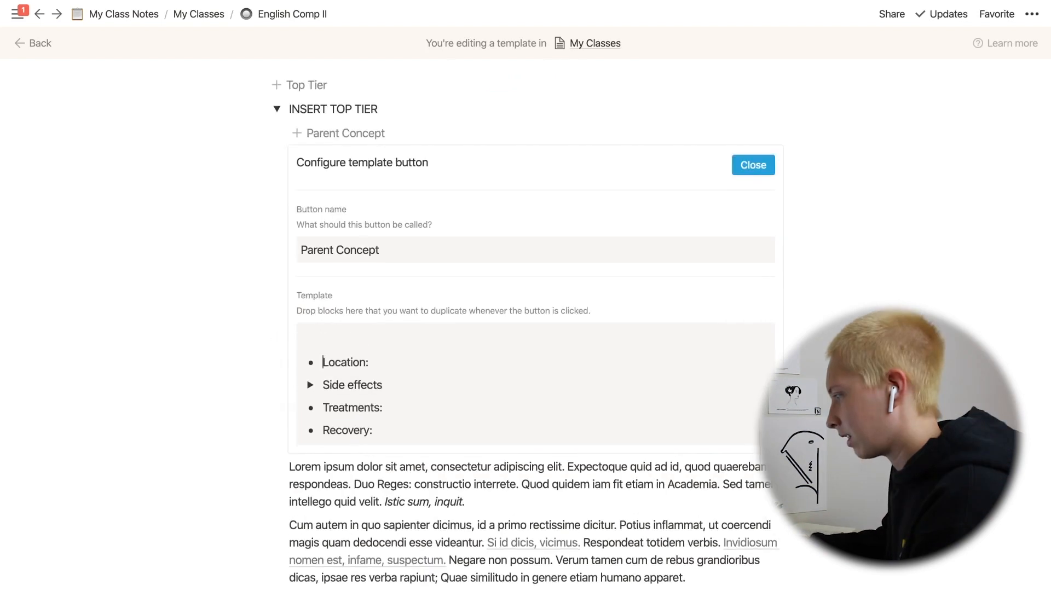
click(322, 336)
text(- )
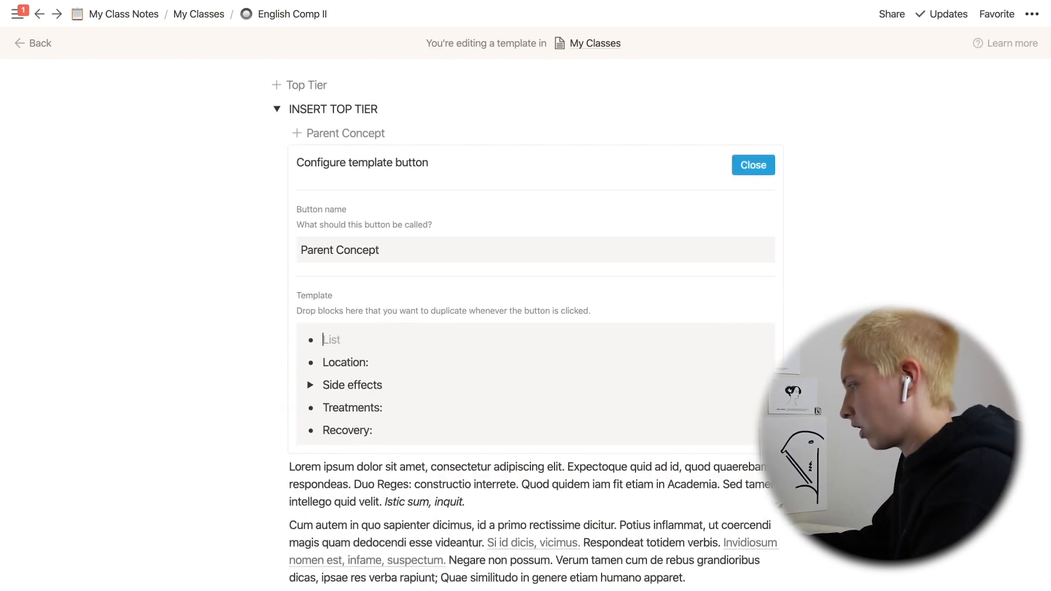
text(P)
text(NSERT PARENT)
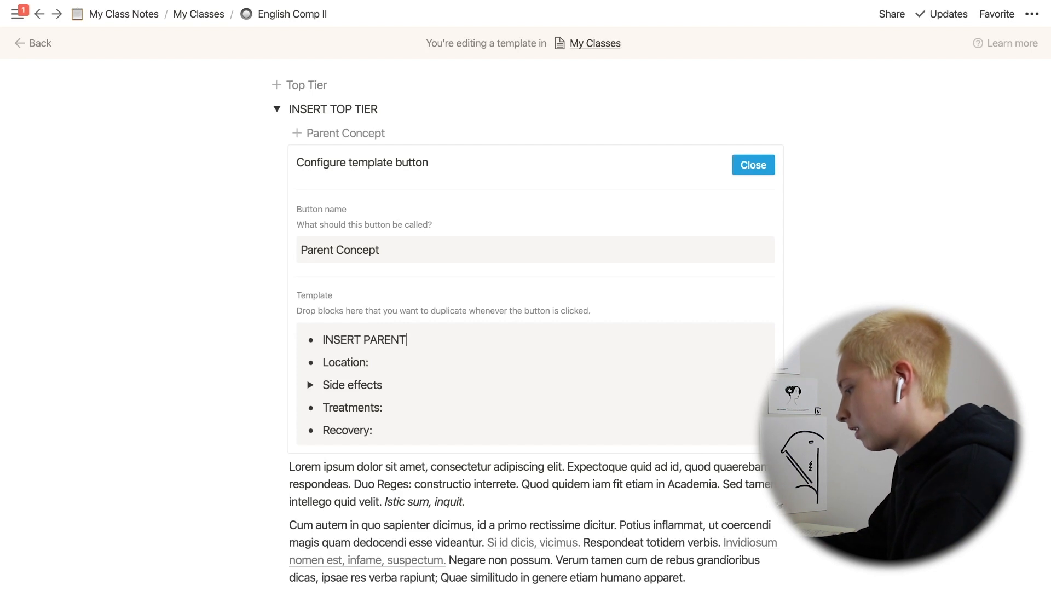
text( CONCEPT)
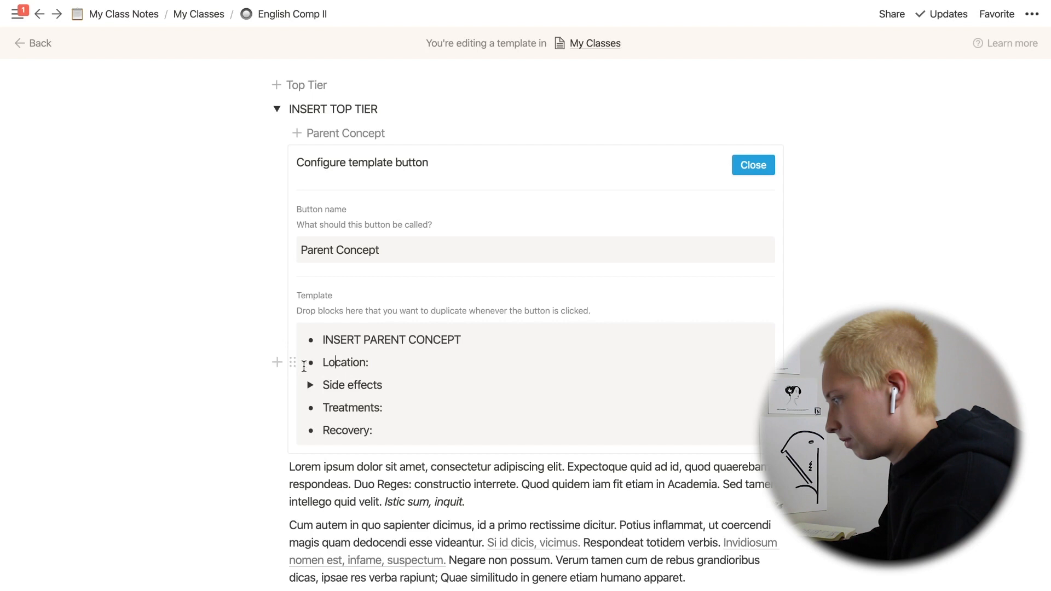
Nest Location, Side effects, Treatments and Recovery under the INSERT PARENT CONCEPT bullet
drag(292, 362, 342, 348)
drag(350, 384, 363, 409)
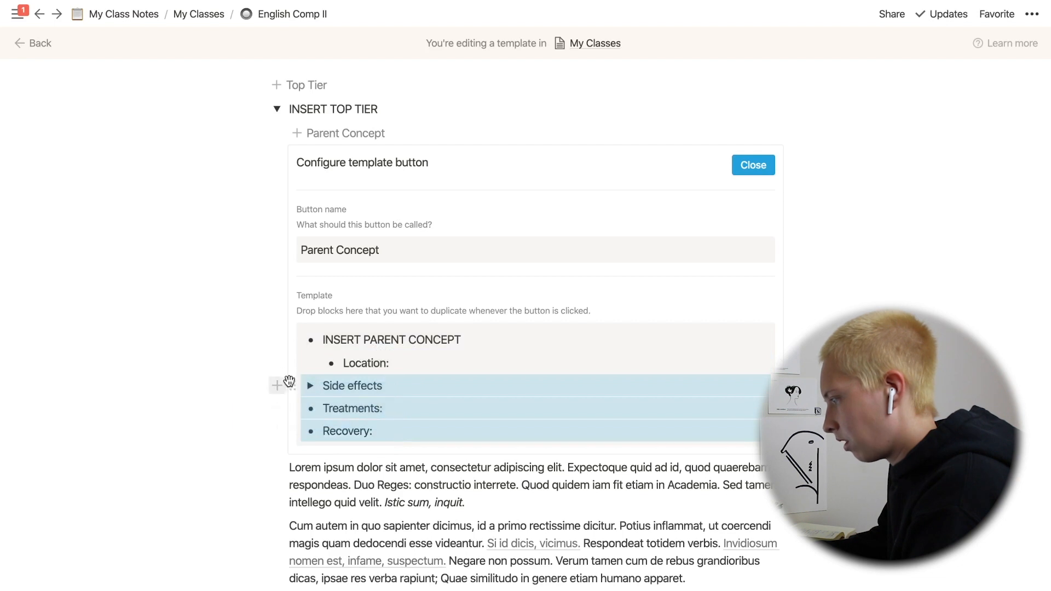
drag(291, 385, 344, 363)
click(223, 359)
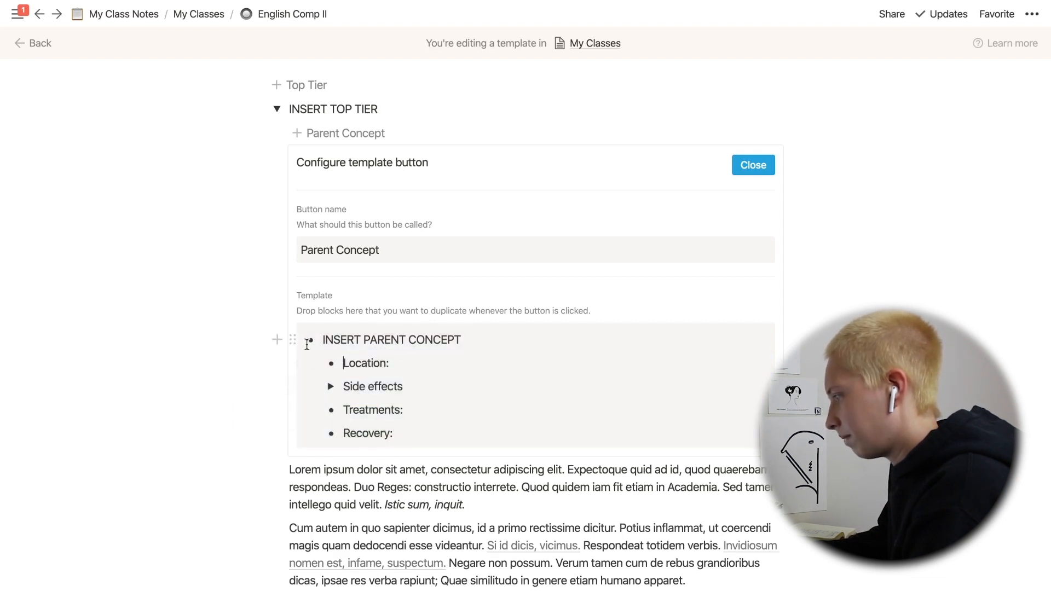
Turn the INSERT PARENT CONCEPT bullet into a toggle list and finish configuring the Parent Concept button
click(292, 340)
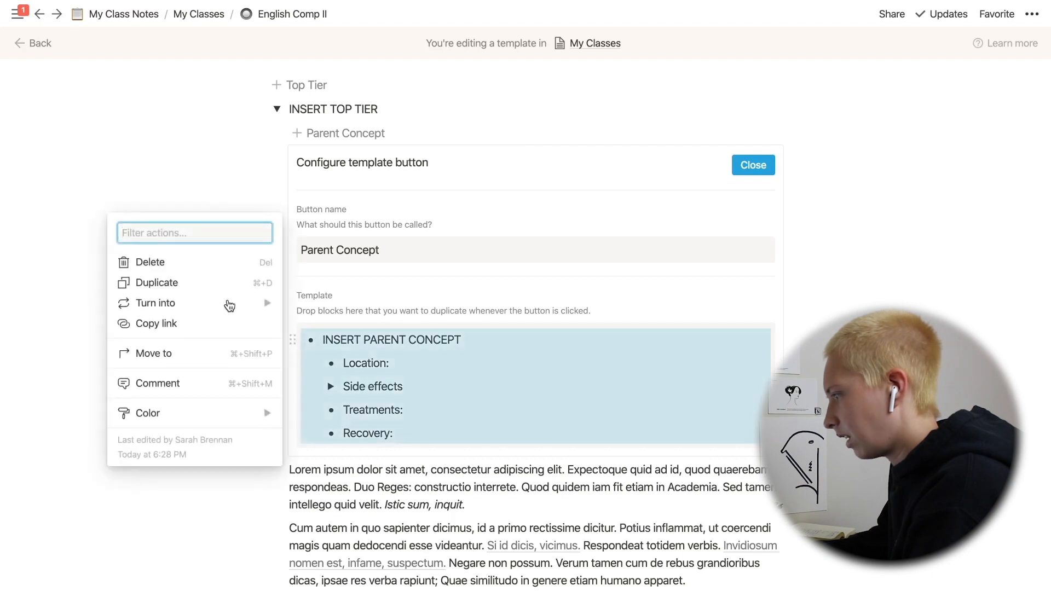
mouse_move(223, 305)
click(386, 351)
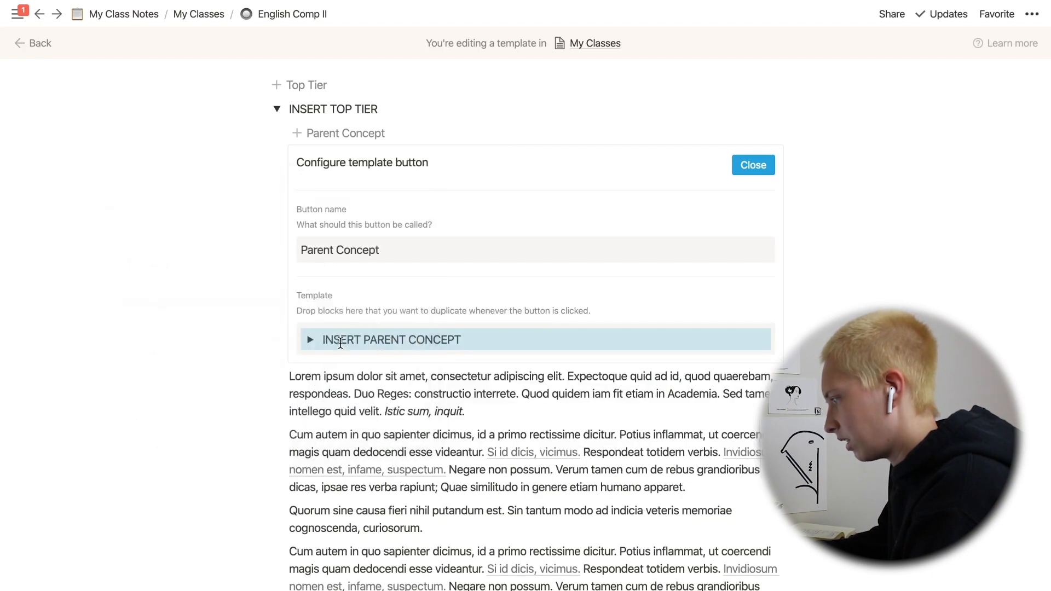
click(310, 340)
click(310, 340)
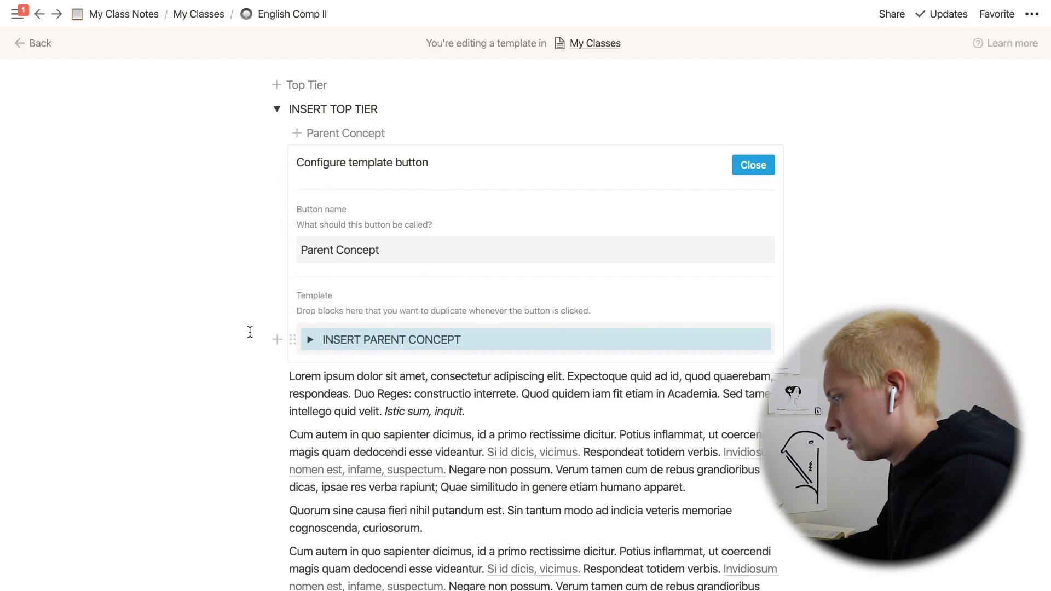
click(755, 167)
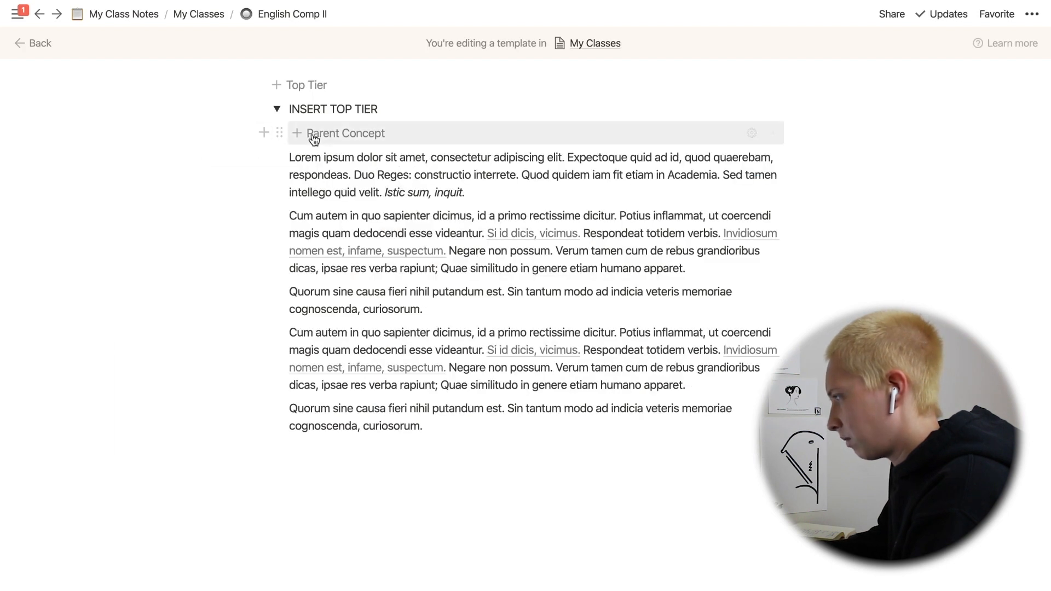
Duplicate the Parent Concept template button inside the INSERT TOP TIER toggle
click(279, 133)
click(197, 92)
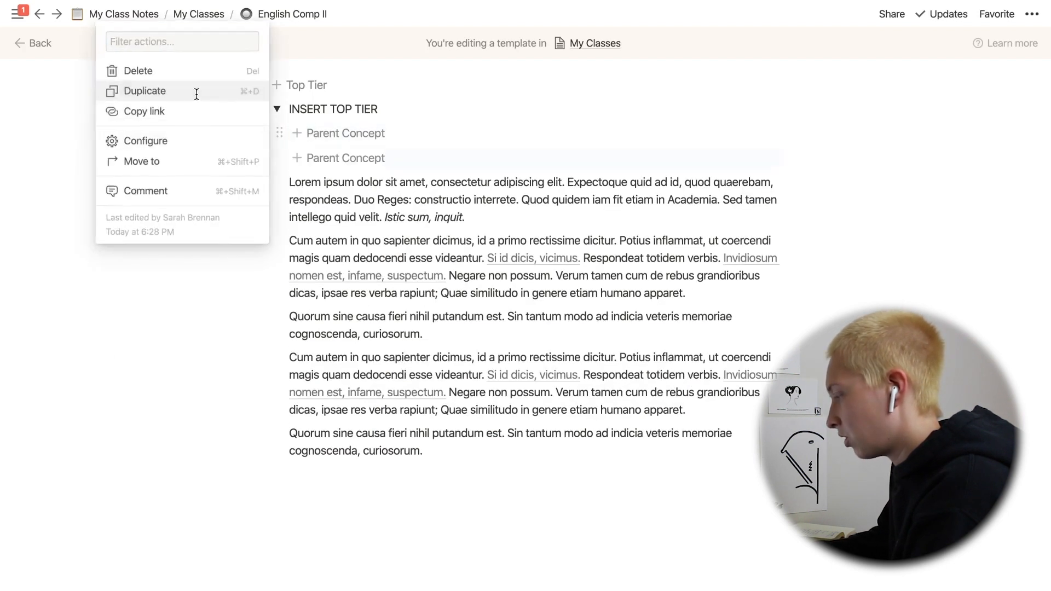
Move the duplicate Parent Concept button below the third paragraph and generate four INSERT PARENT CONCEPT toggles with it
drag(279, 158, 229, 347)
click(331, 334)
click(333, 339)
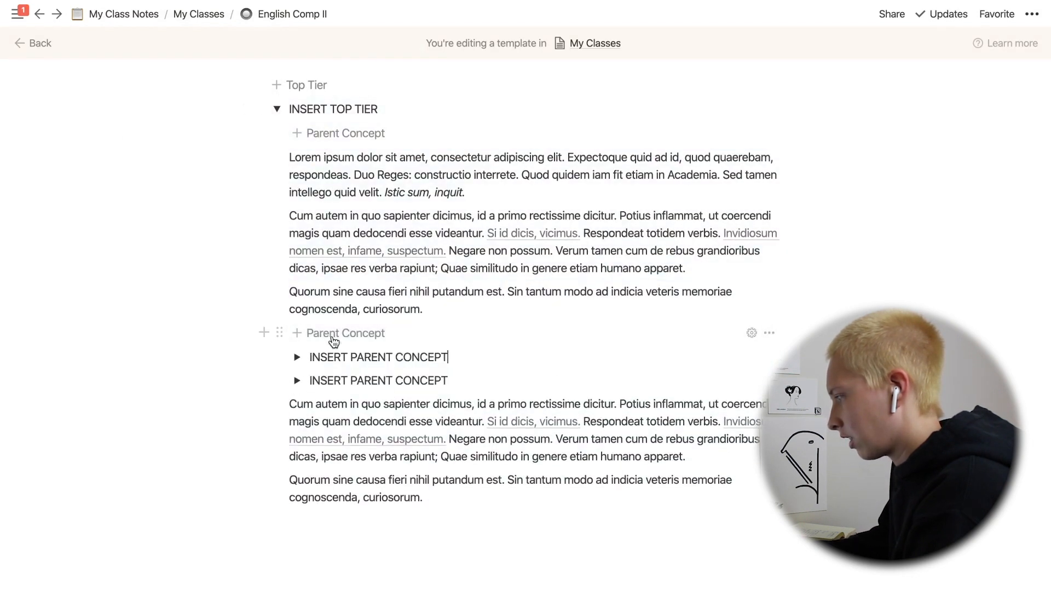
click(333, 339)
click(333, 339)
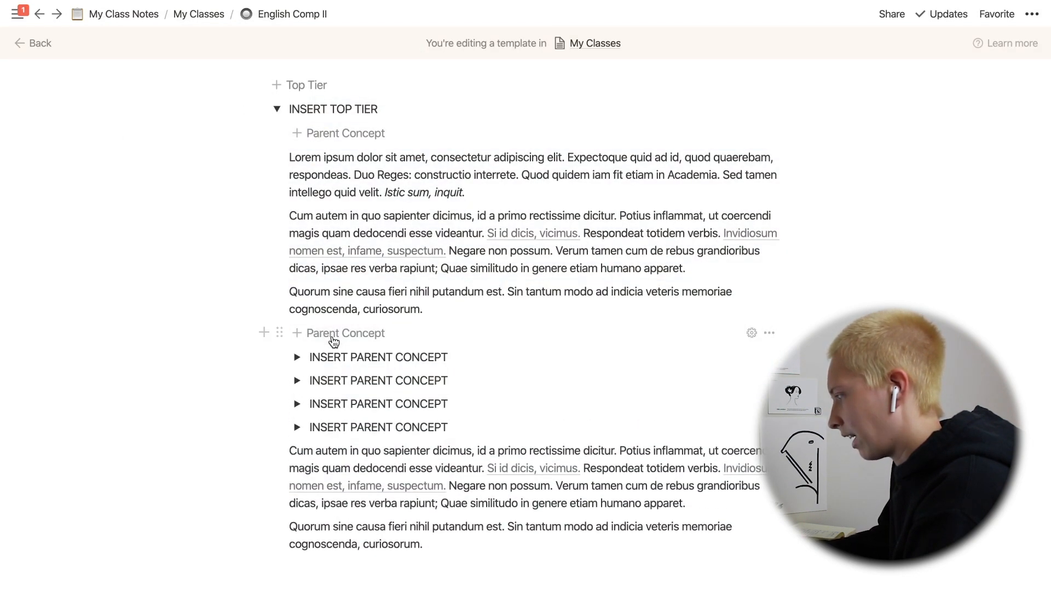
Remove the generated INSERT PARENT CONCEPT toggles from below the duplicate button
drag(226, 361, 408, 439)
click(216, 378)
click(297, 357)
click(296, 358)
Move the duplicate Parent Concept button back beneath the original and delete it
drag(279, 333, 299, 153)
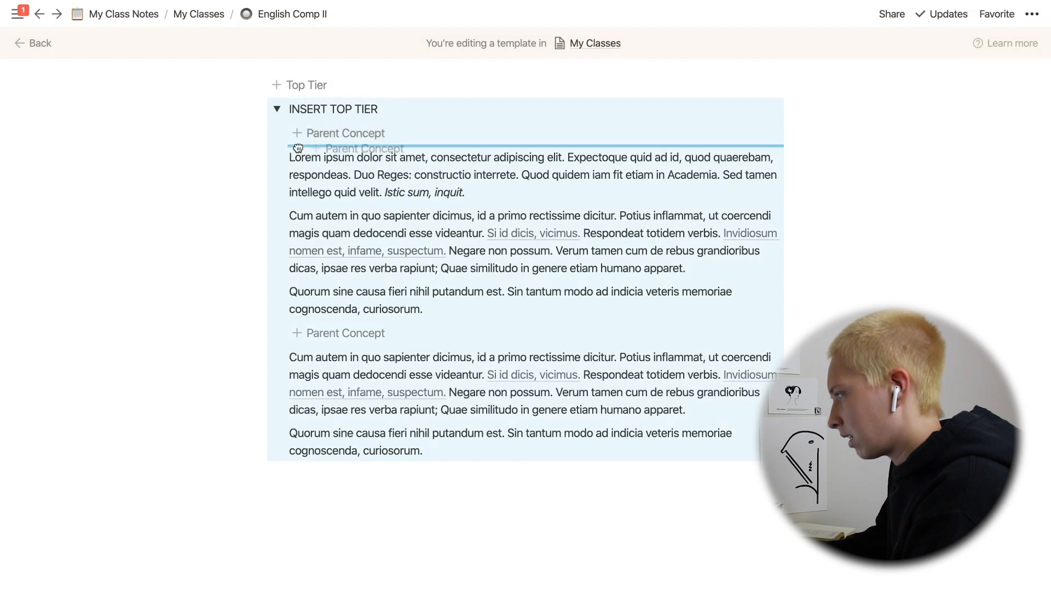
click(279, 158)
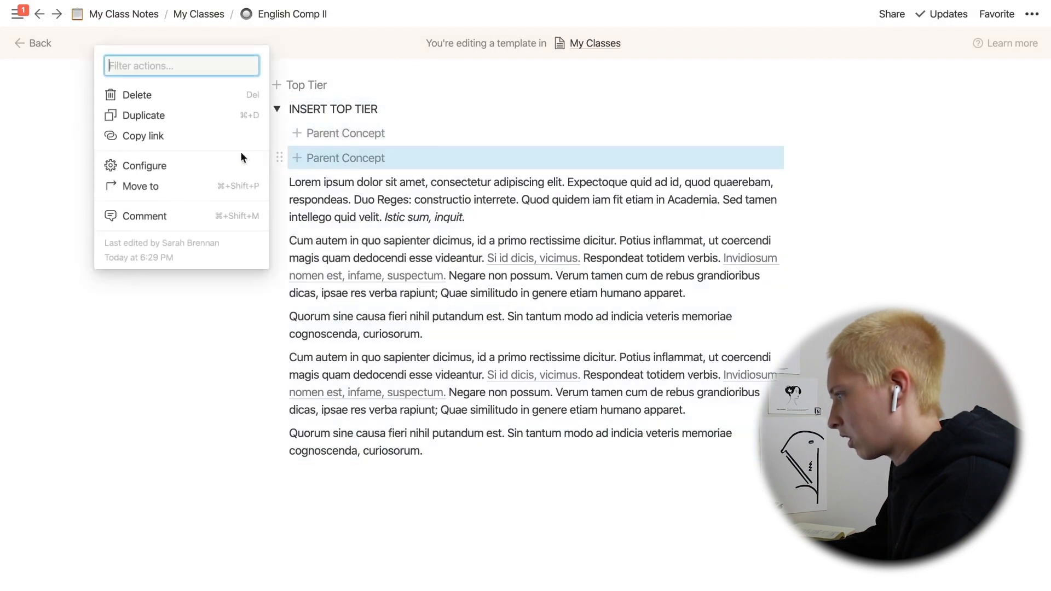
click(146, 99)
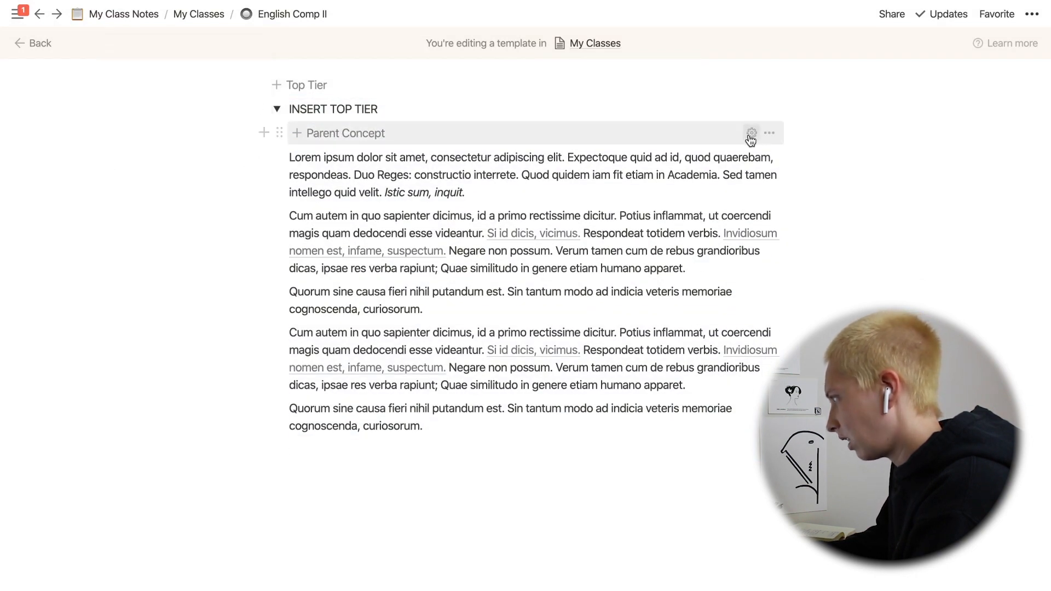
Give the INSERT PARENT CONCEPT text in the Parent Concept button's template a green background and finish configuring the button
click(752, 134)
drag(459, 339, 319, 341)
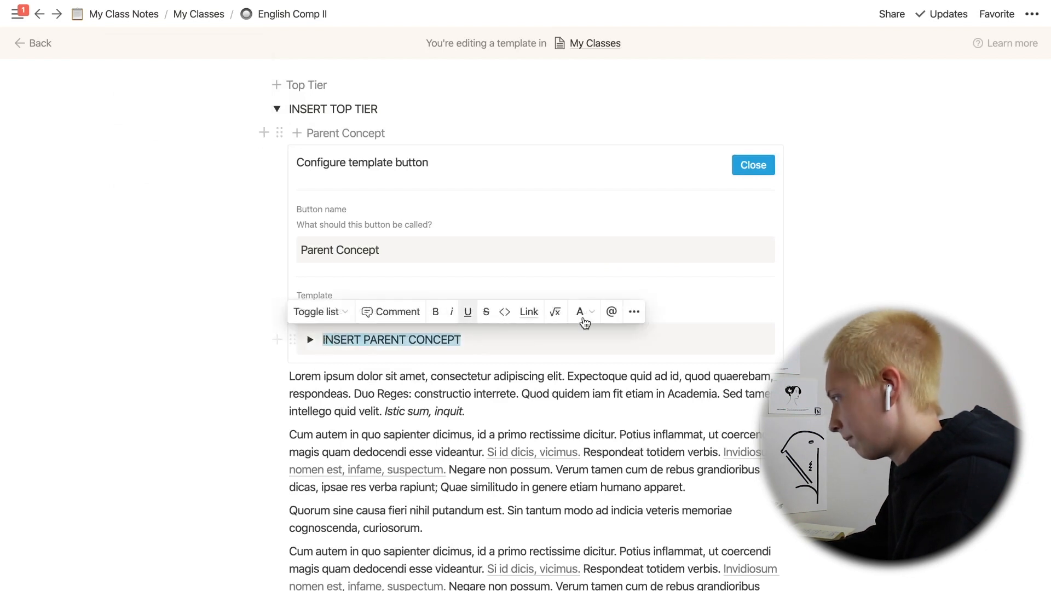
click(590, 316)
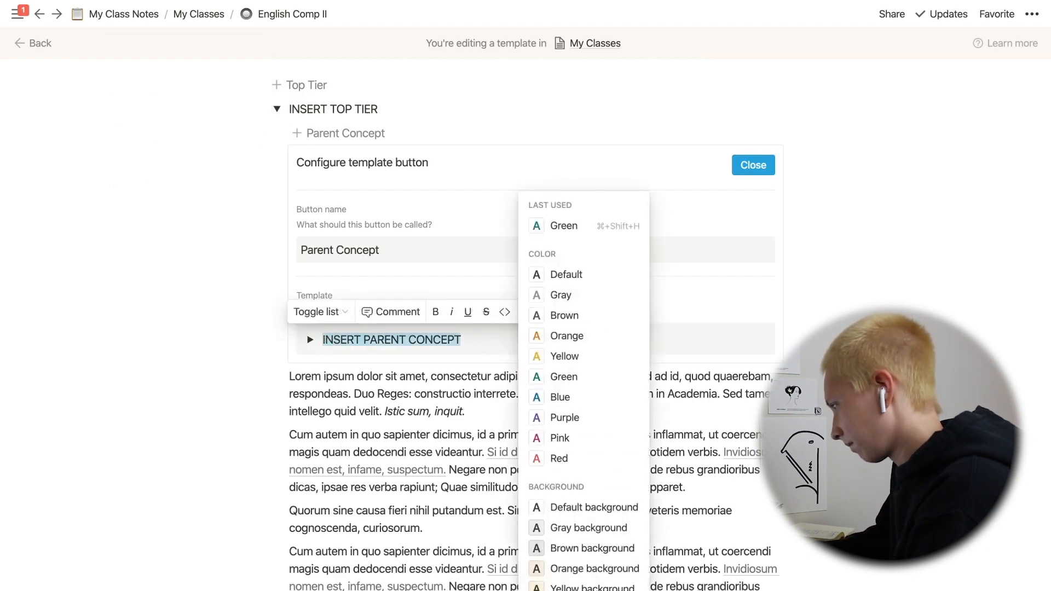
click(592, 590)
click(159, 335)
click(753, 166)
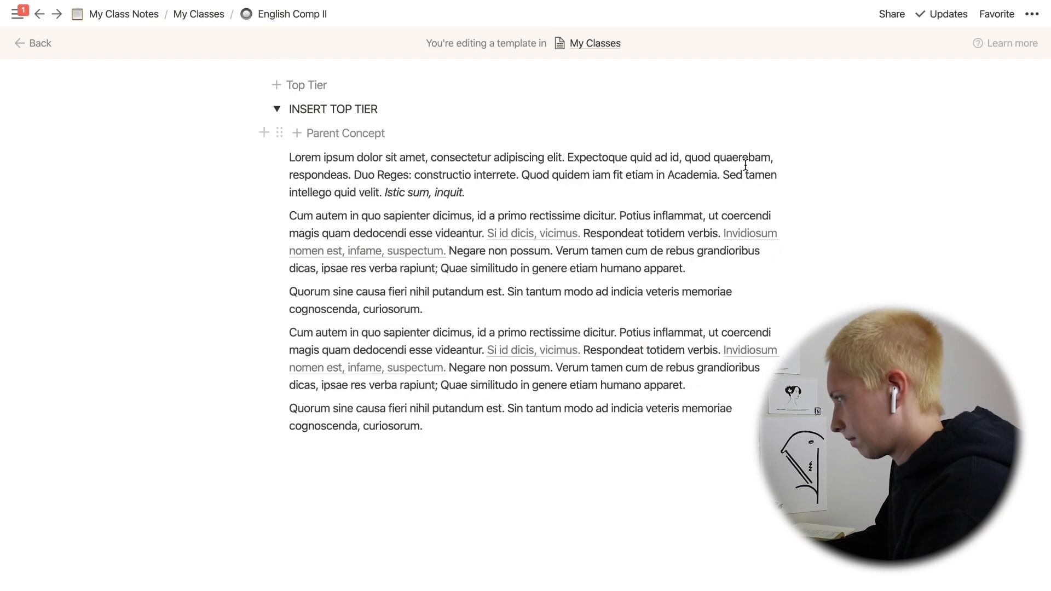
Generate an INSERT PARENT CONCEPT toggle, place it below the third paragraph and inspect its nested items
click(326, 133)
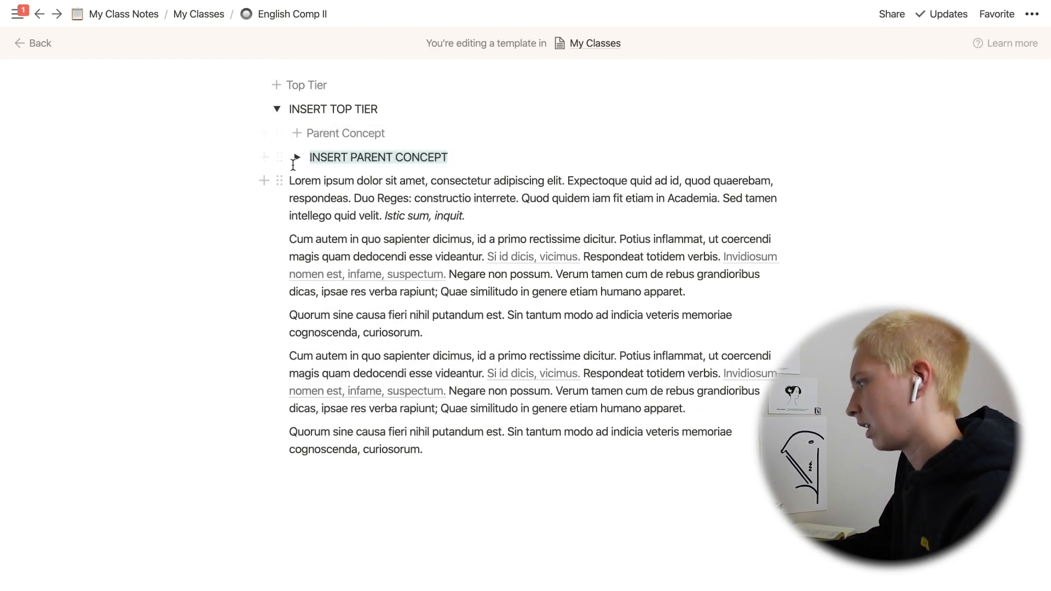
drag(279, 157, 285, 334)
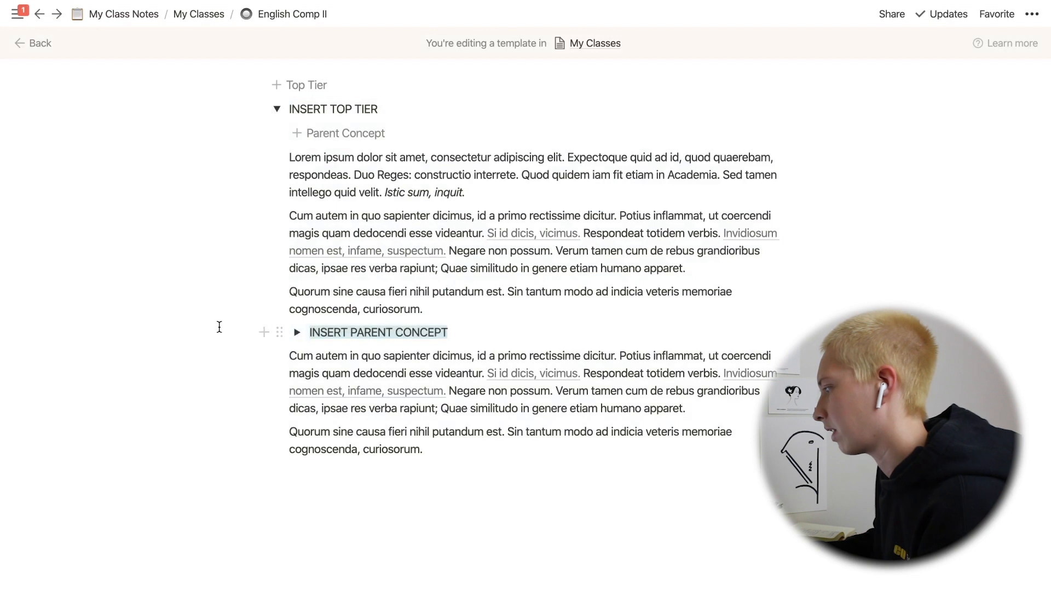
click(296, 333)
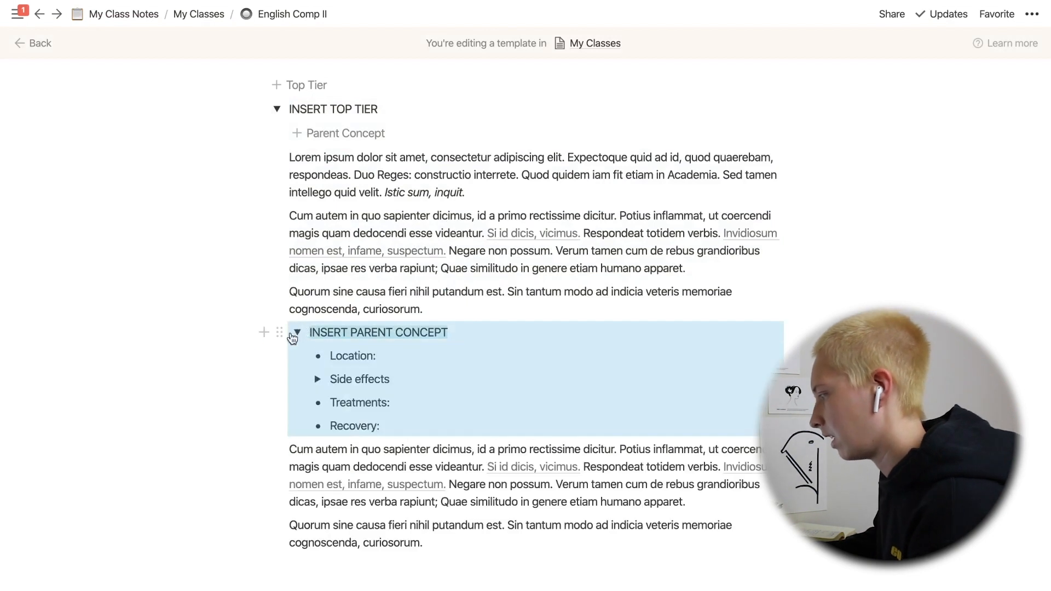
click(296, 333)
Move the generated INSERT PARENT CONCEPT toggle back beneath the Parent Concept button and delete it
drag(279, 333, 319, 145)
click(277, 157)
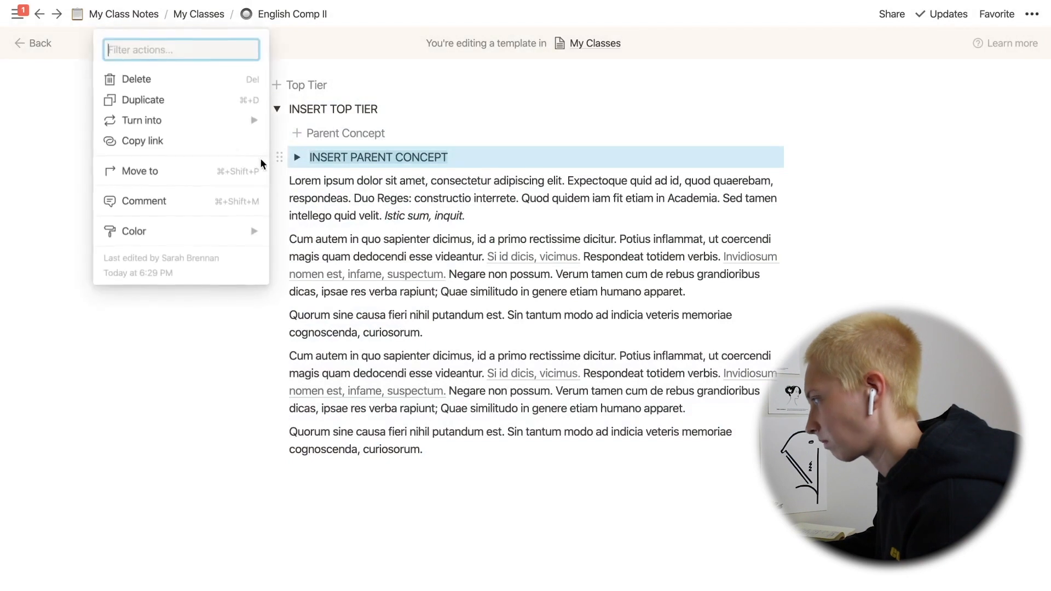
click(169, 77)
Add a template button named Quotable beneath Parent Concept and clear the default to-do from its template
click(262, 133)
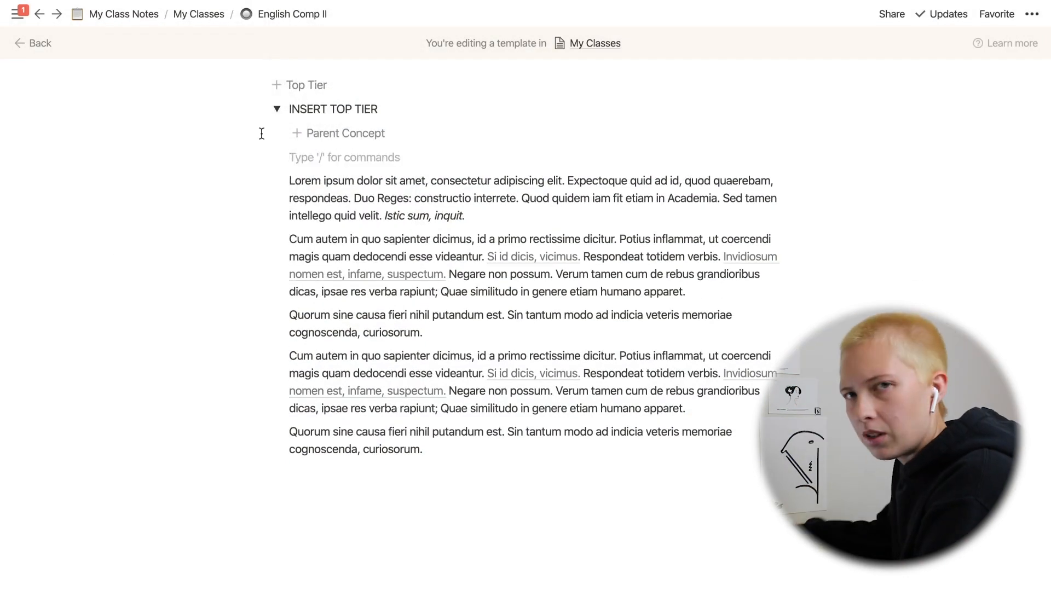
text(/temp)
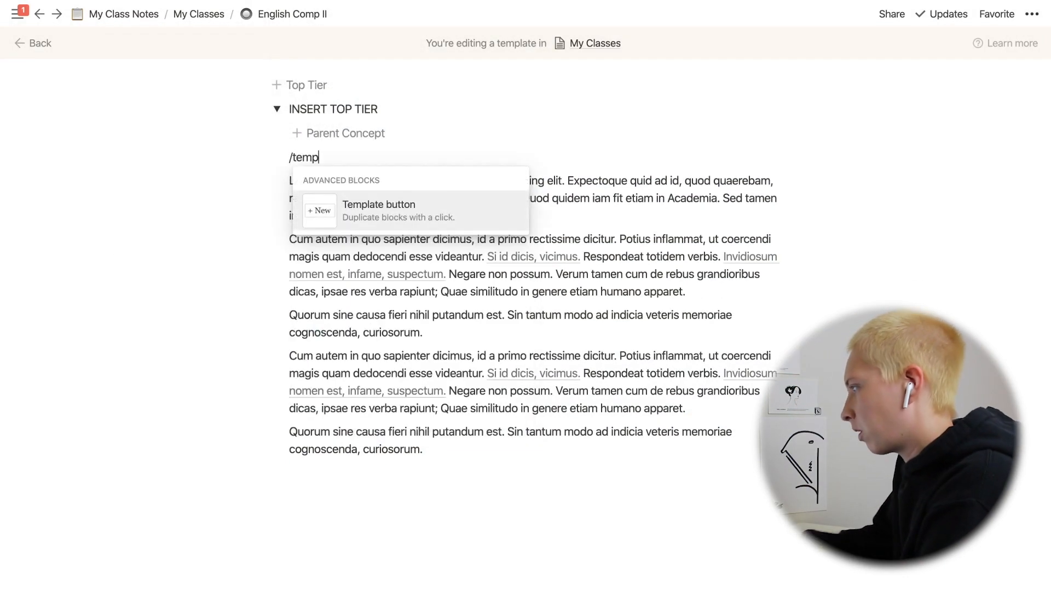
click(391, 222)
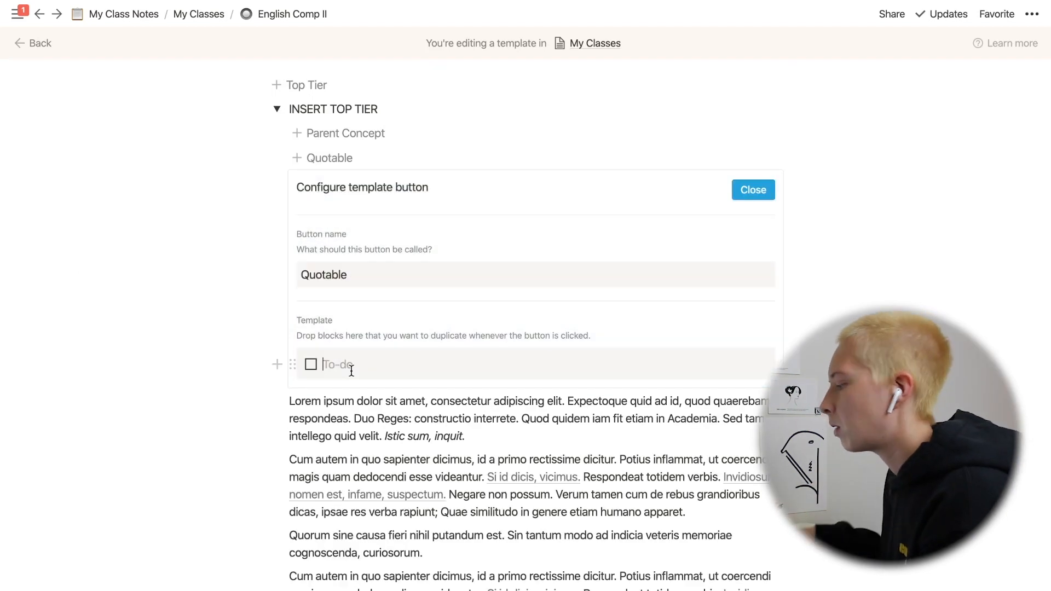
key(BackSpace)
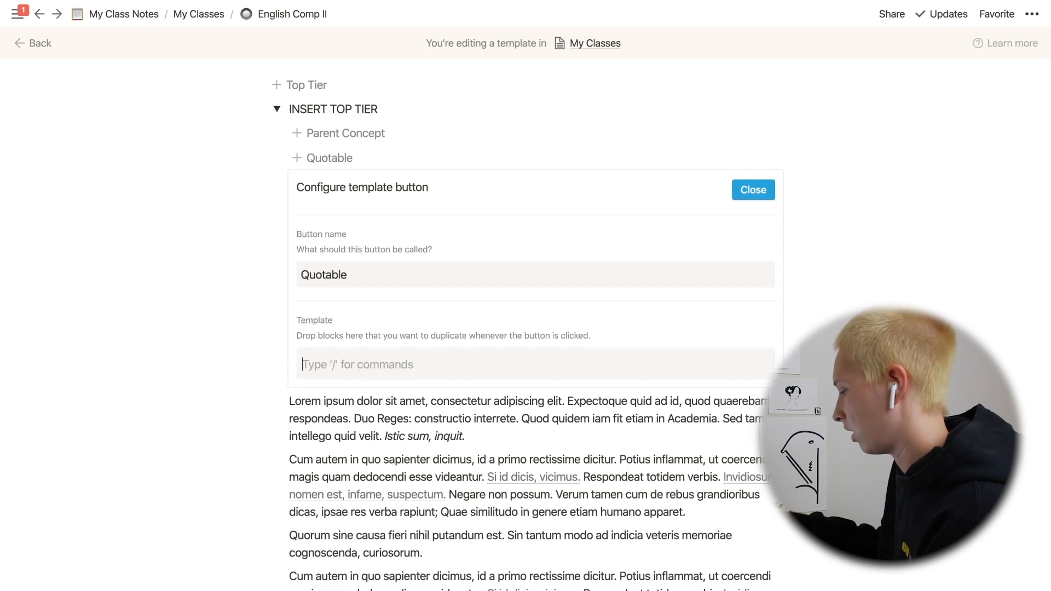
Insert a quote block reading Insert Quote in the Quotable button's template
text(/quote)
mouse_move(440, 430)
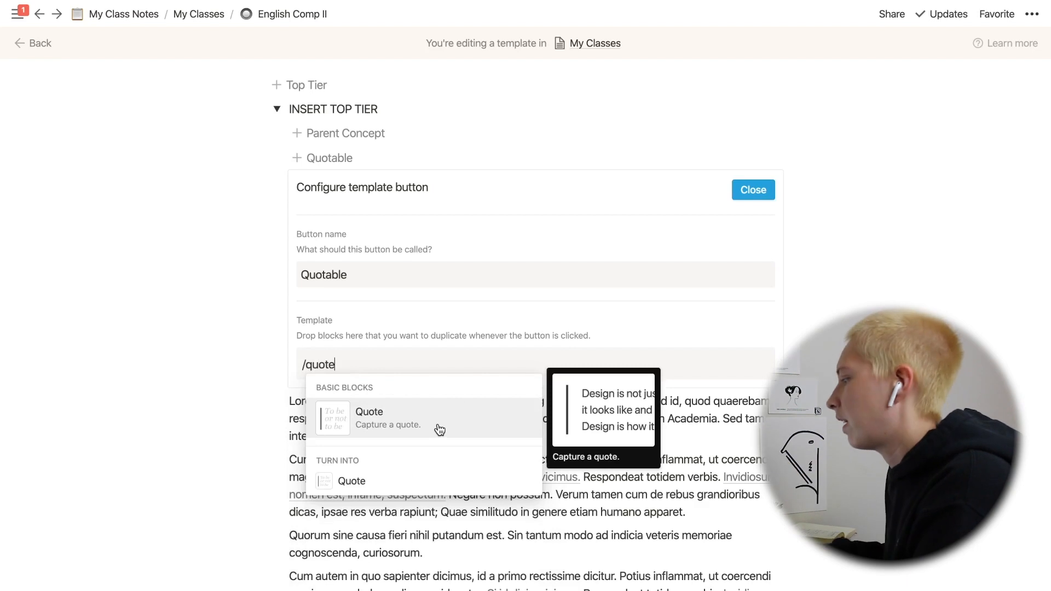
click(364, 416)
text(I)
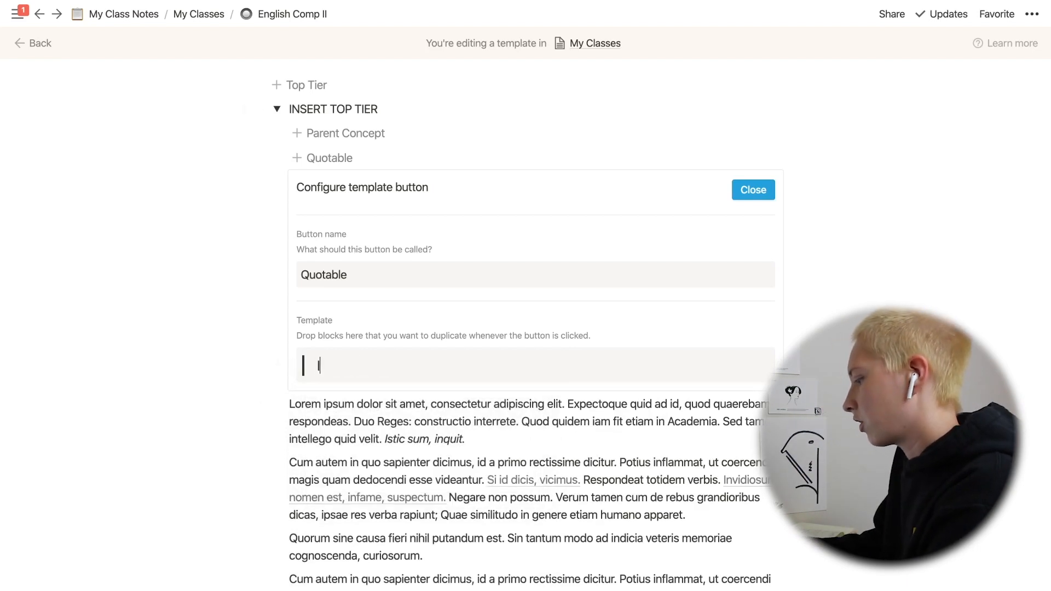
text(nsert Quote)
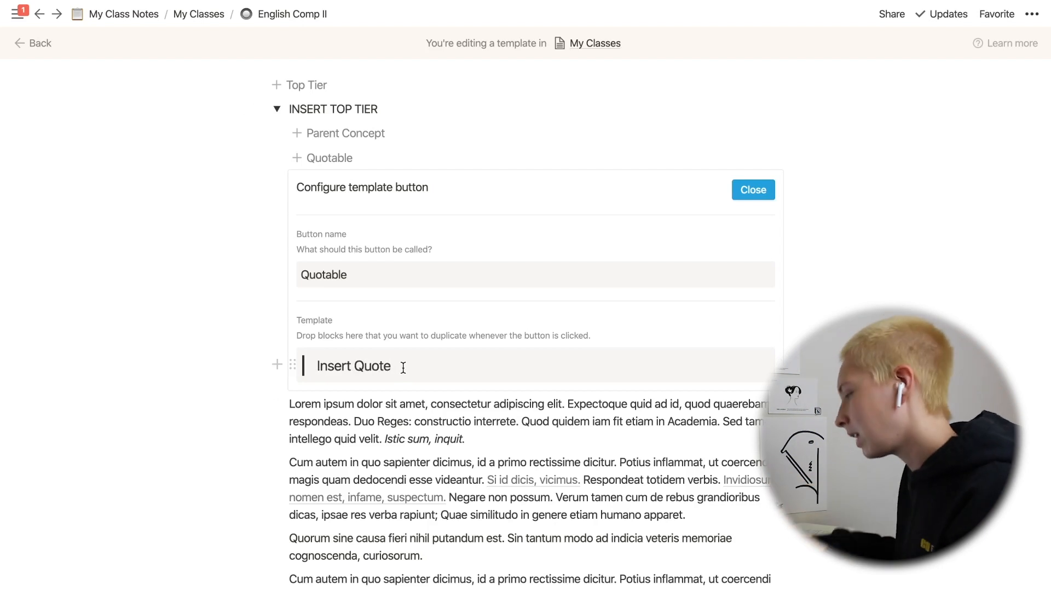
Remove the Insert Quote block from the Quotable button's template
key(BackSpace)
key(BackSpace)
key(BackSpace)
key(BackSpace)
key(BackSpace)
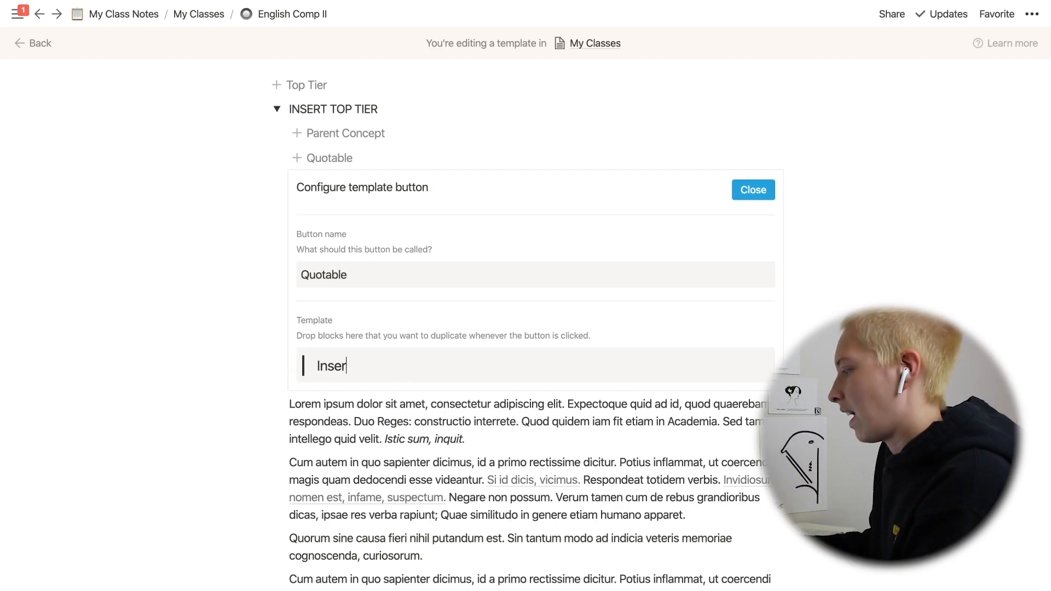
key(BackSpace)
key(BackSpace)
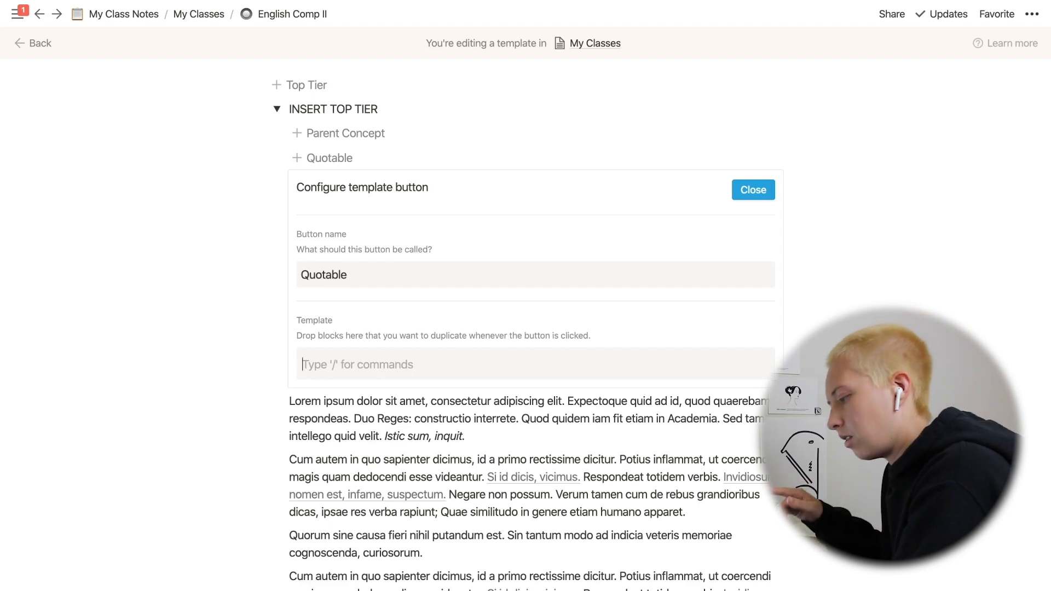
Enter the inline equation $$\Large\color{seagreen}\text{INSERT QUOTE HERE}$$ in the Quotable button's template
text($$\Large\color)
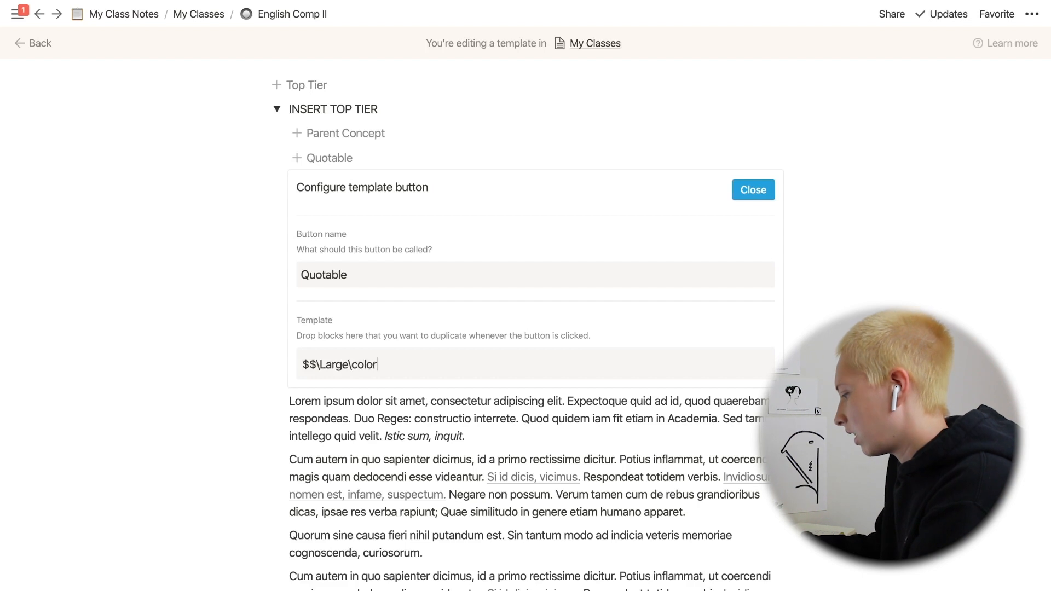
text(green}\)
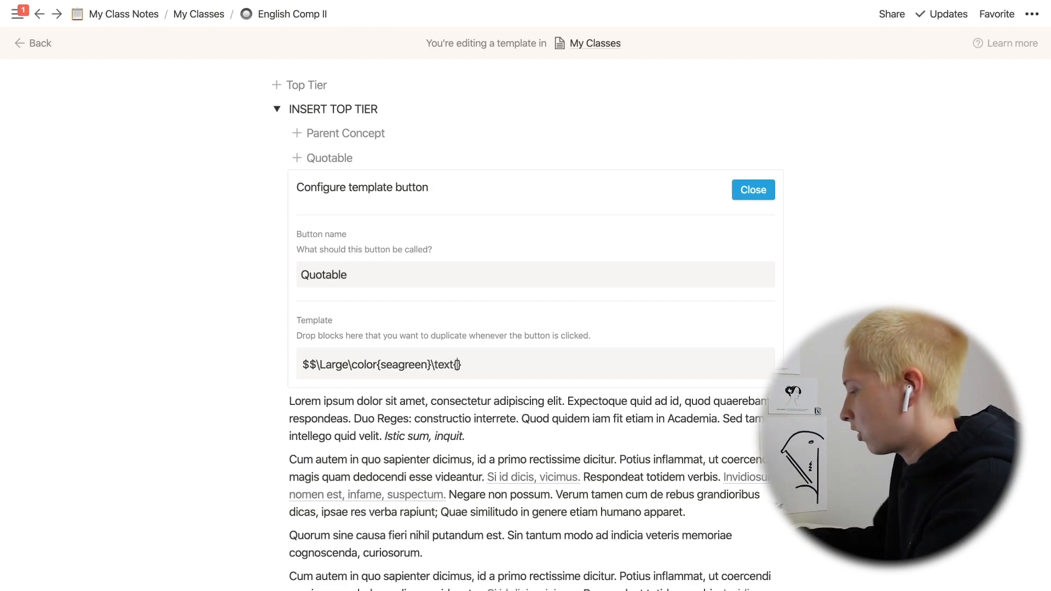
text(text{INSERT Q)
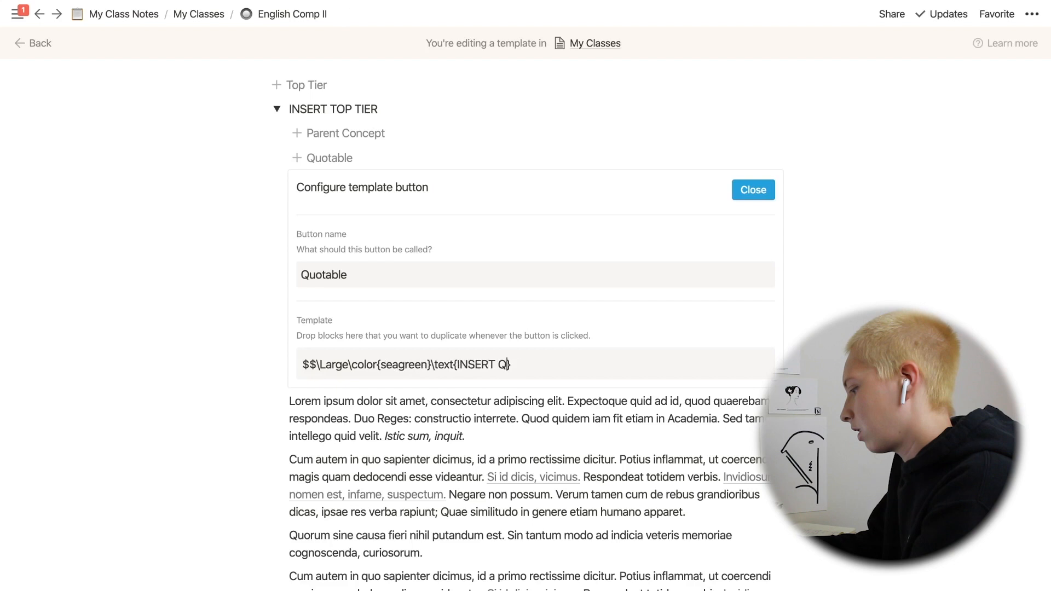
text(UOTE HERE)
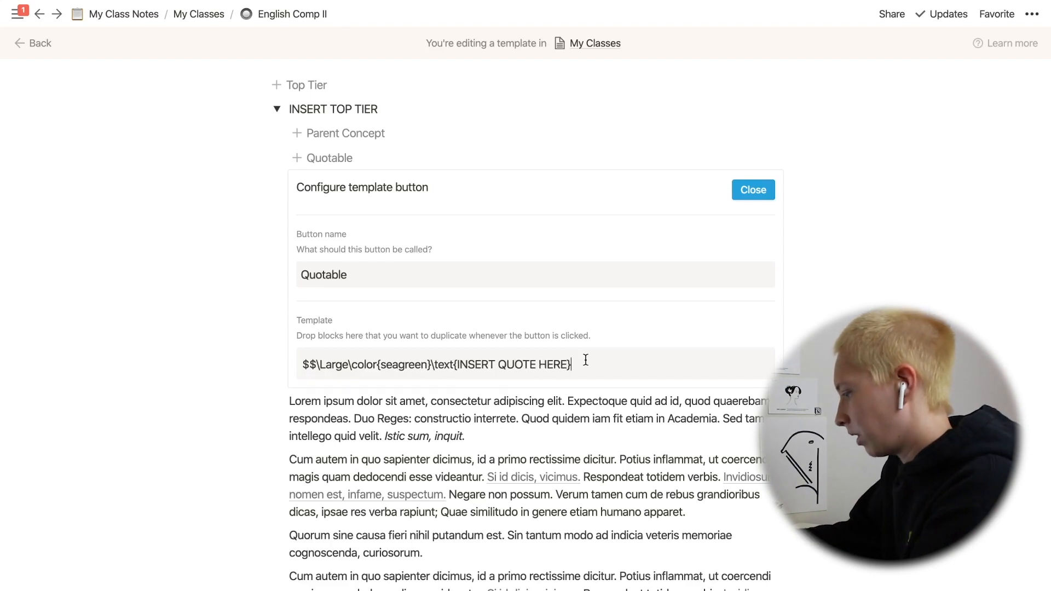
text($)
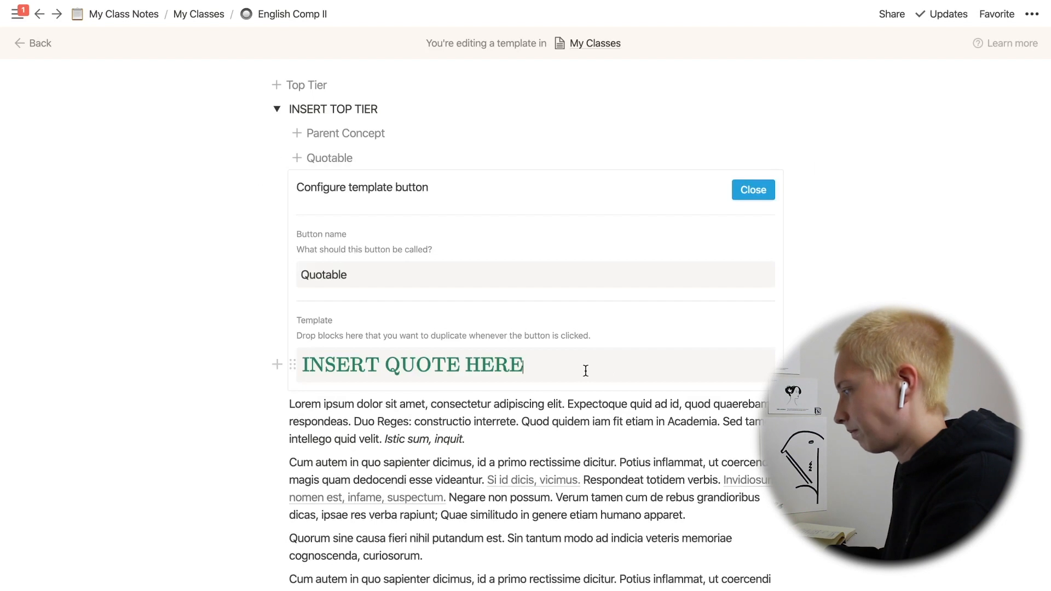
Turn the INSERT QUOTE HERE block into a quote and finish configuring the Quotable button
click(293, 365)
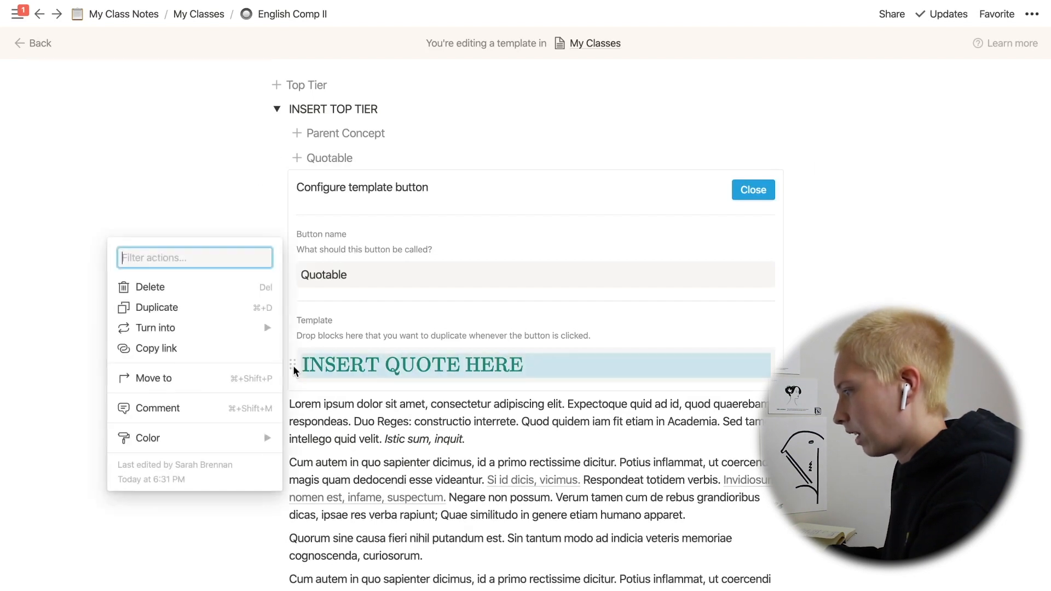
mouse_move(202, 334)
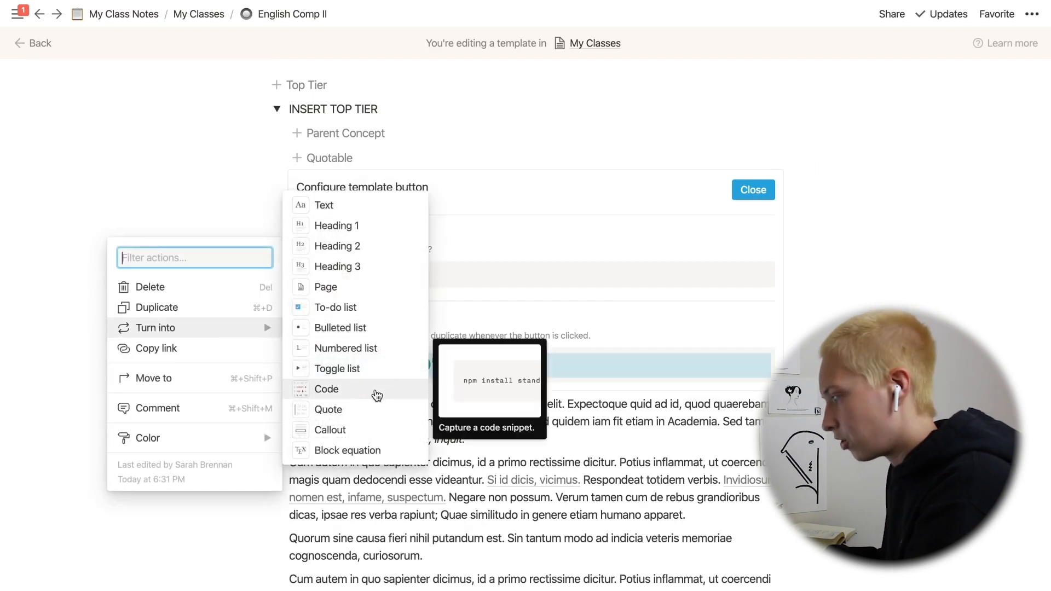
click(364, 407)
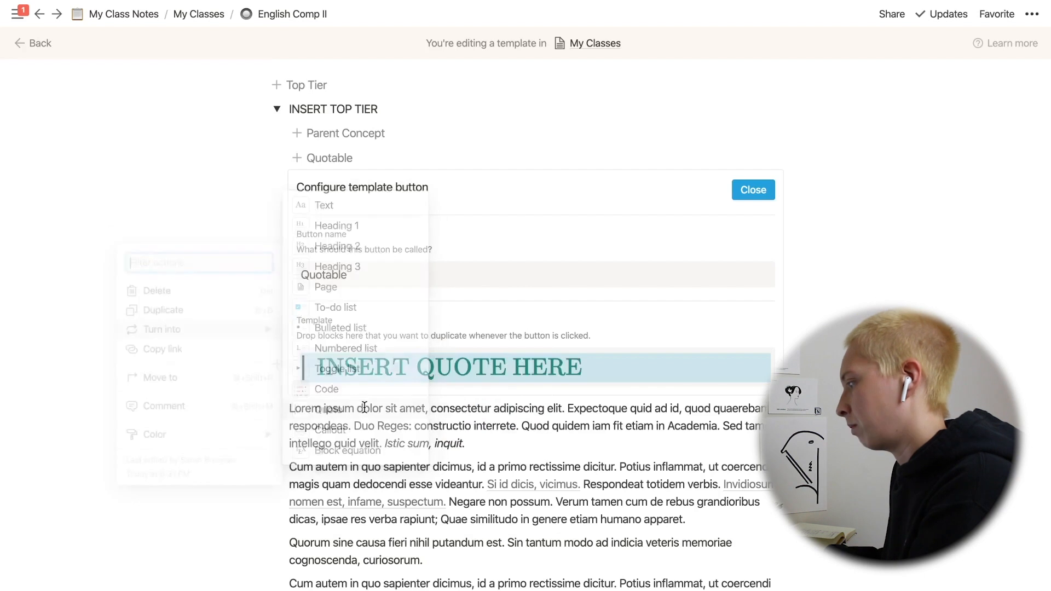
click(410, 418)
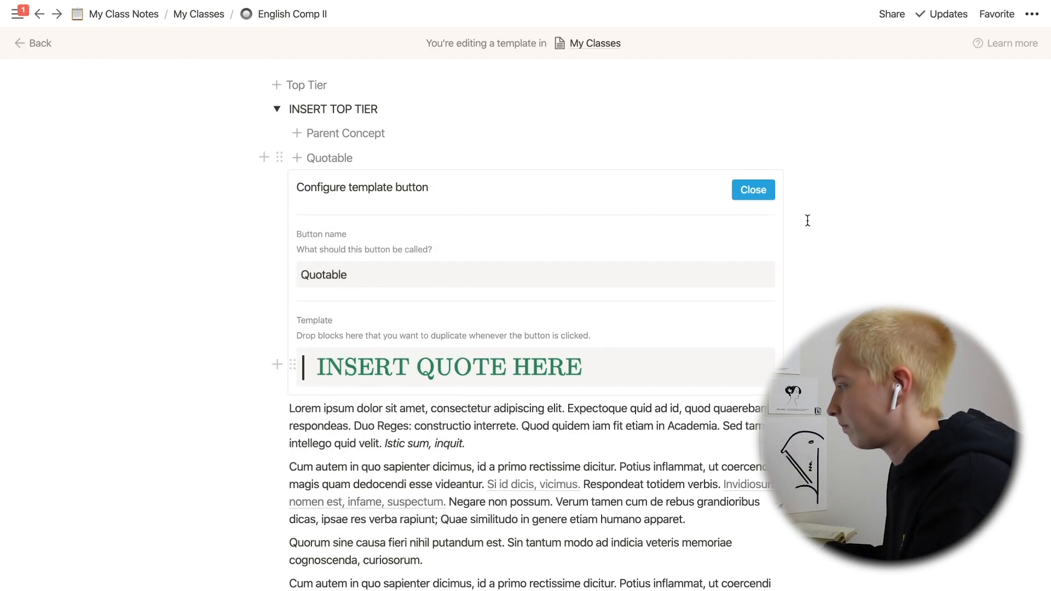
click(754, 190)
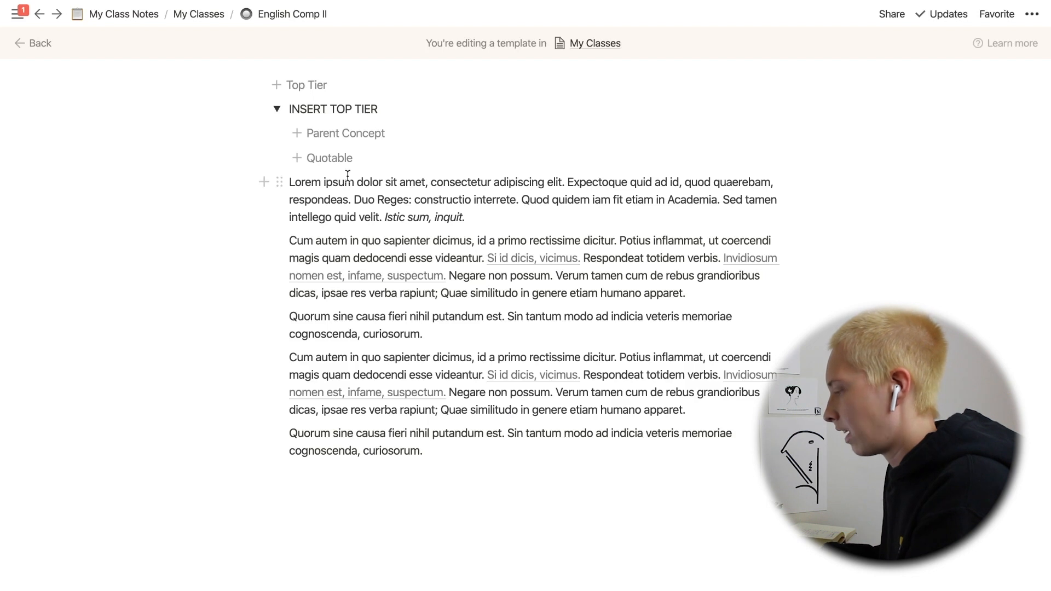
Generate a quote with the Quotable button and move it below the third paragraph
click(340, 158)
drag(285, 182, 192, 382)
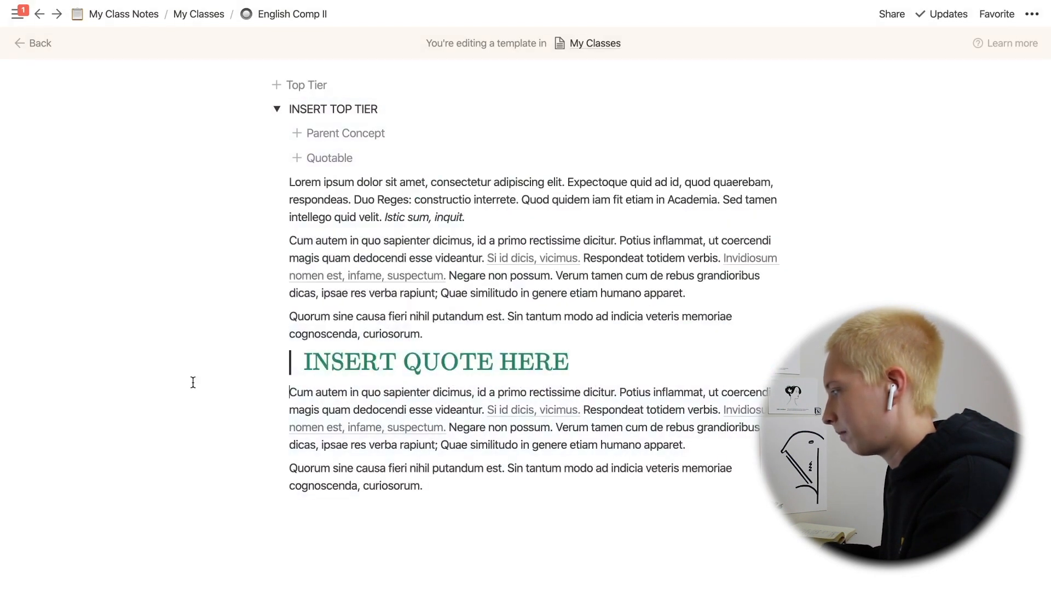
Insert a new template button directly below the Quotable button, inside the INSERT TOP TIER toggle
click(265, 157)
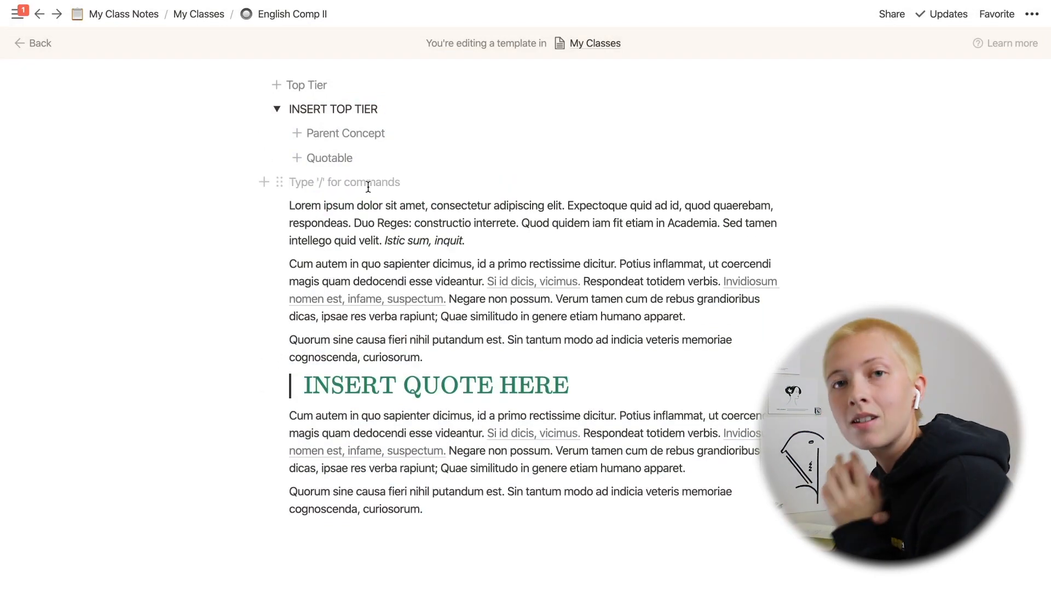
text(/temp)
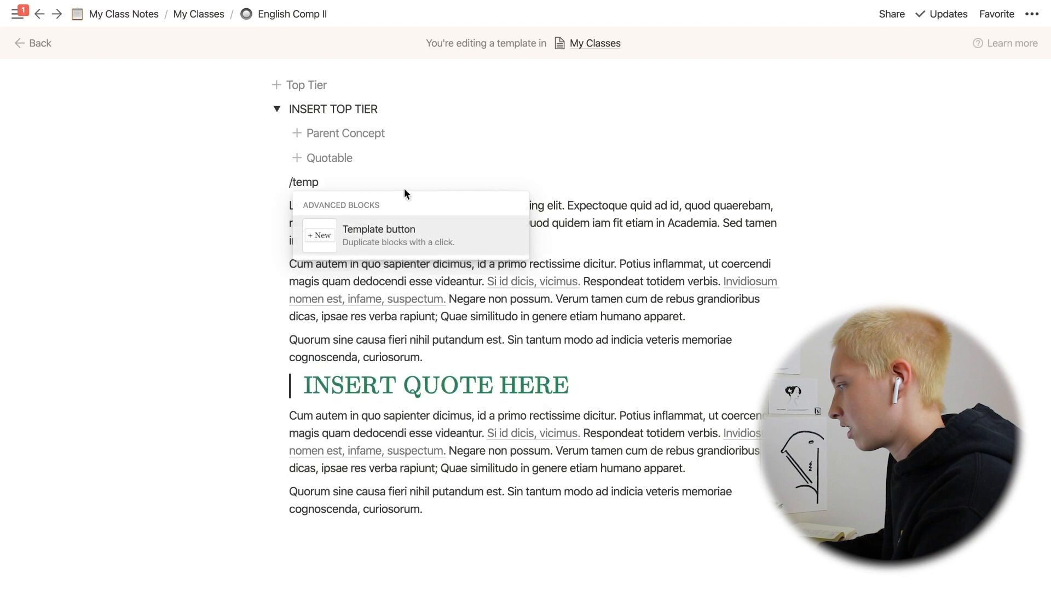
click(411, 232)
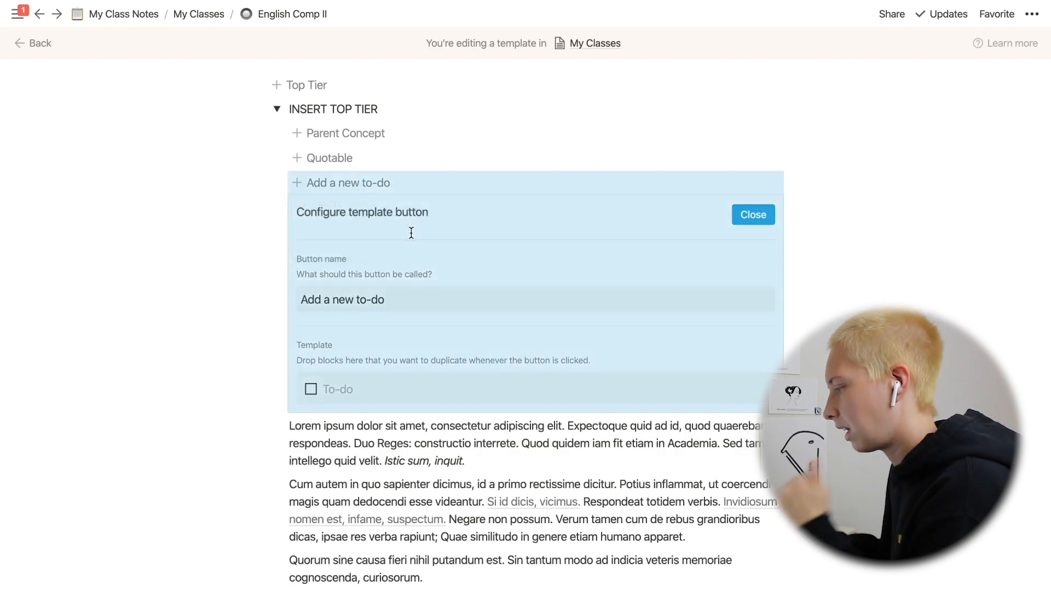
Name the new template button "Dumb Table"
click(438, 298)
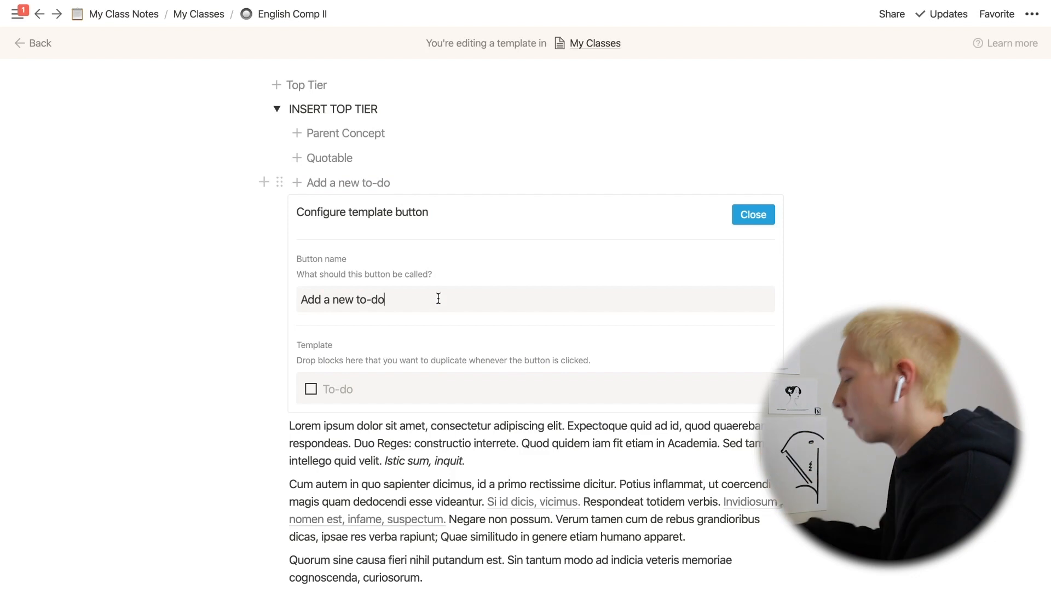
key(BackSpace)
key(BackSpace)
key(BackSpace)
key(BackSpace)
key(BackSpace)
key(BackSpace)
key(BackSpace)
key(BackSpace)
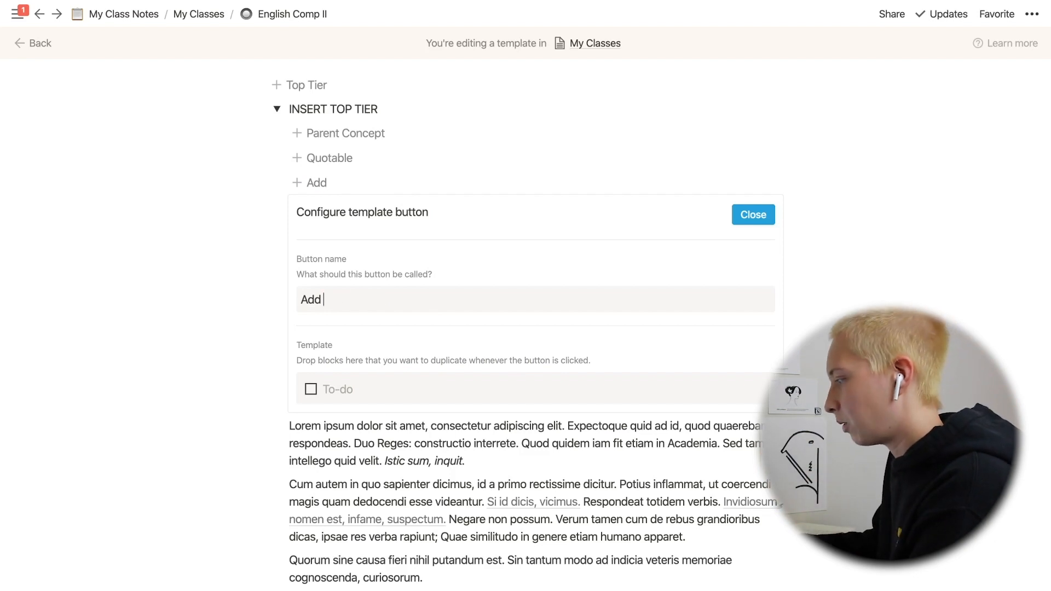
key(BackSpace)
key(BackSpace)
key(BackSpace)
key(BackSpace)
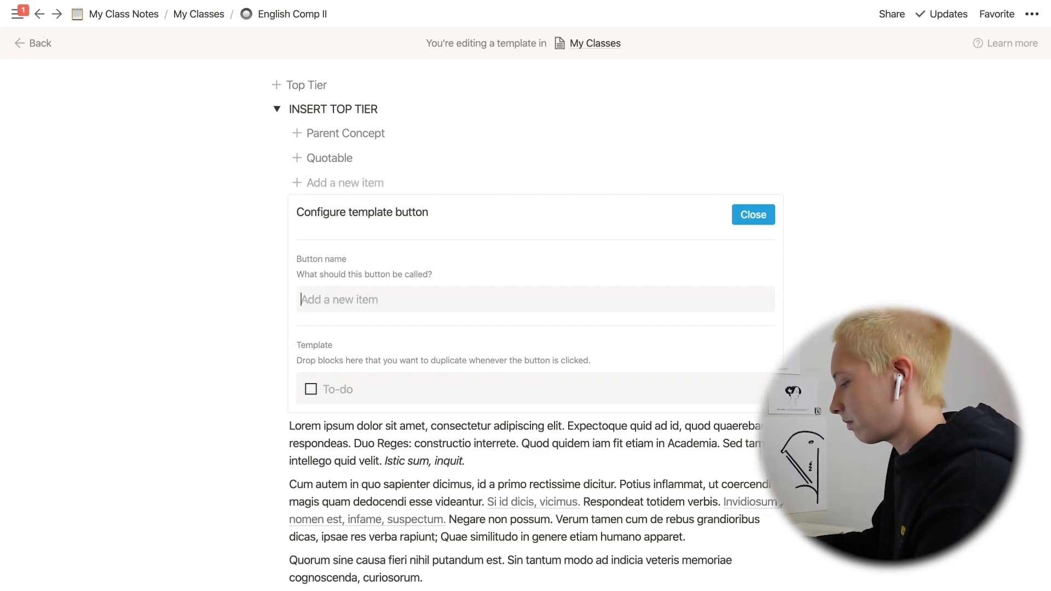
text(Dumb Table)
Replace the default to-do in the Dumb Table button's template with a block equation
click(395, 383)
key(BackSpace)
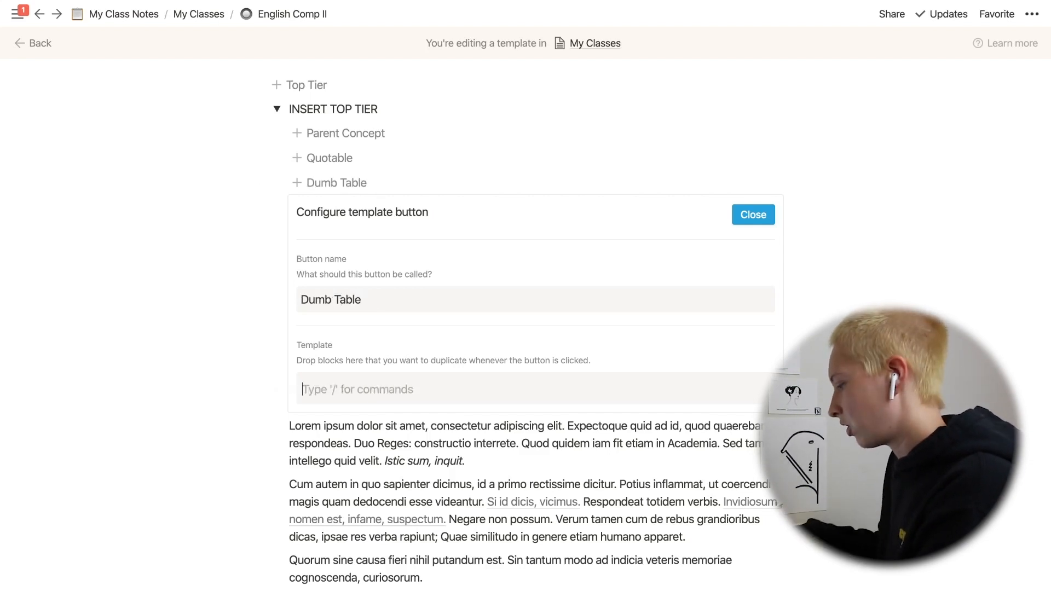
text(/math)
click(412, 298)
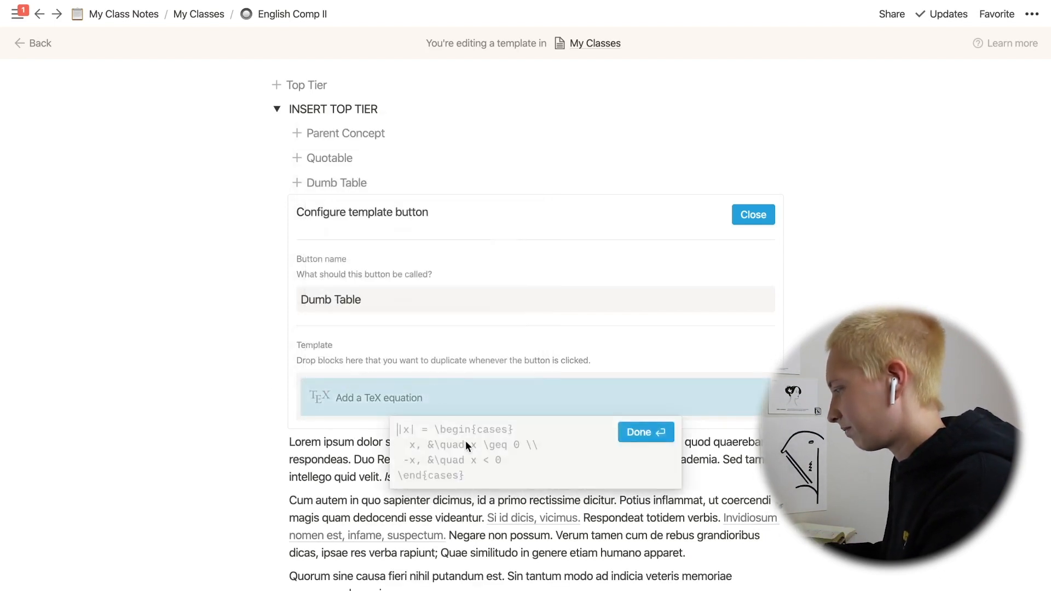
scroll(444, 313, down, 3)
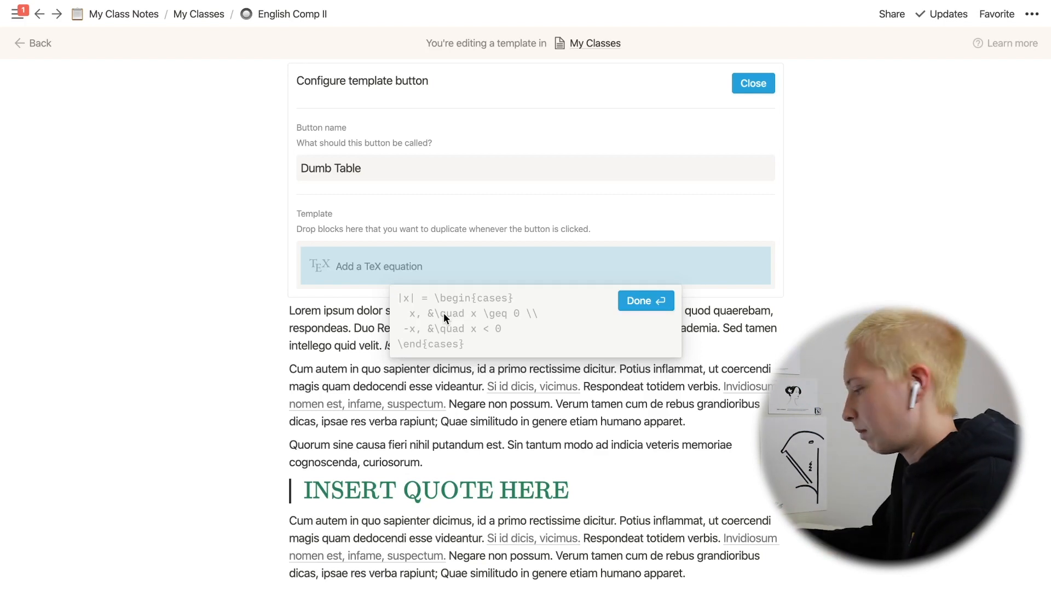
Start the equation with \begin{array}{c:c:c} to define three centred columns with dashed dividers
text(\begin)
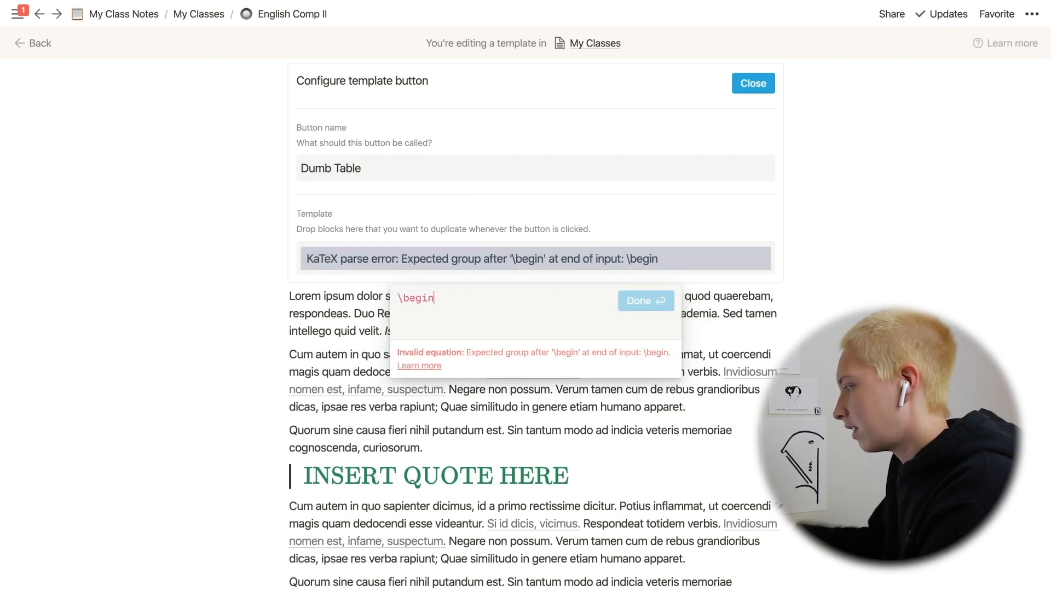
key(BackSpace)
text({)
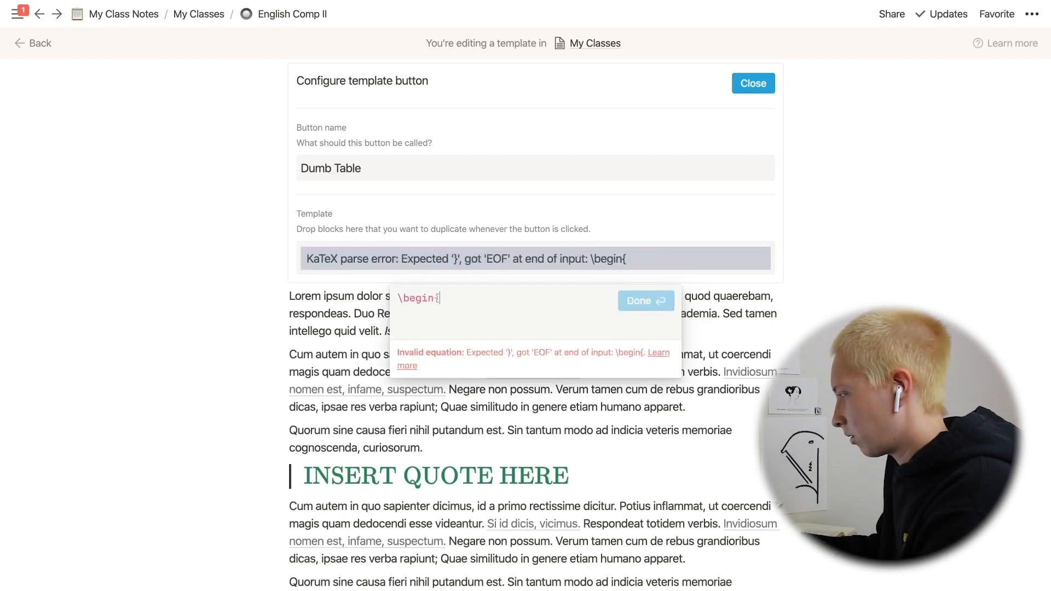
text(}array)
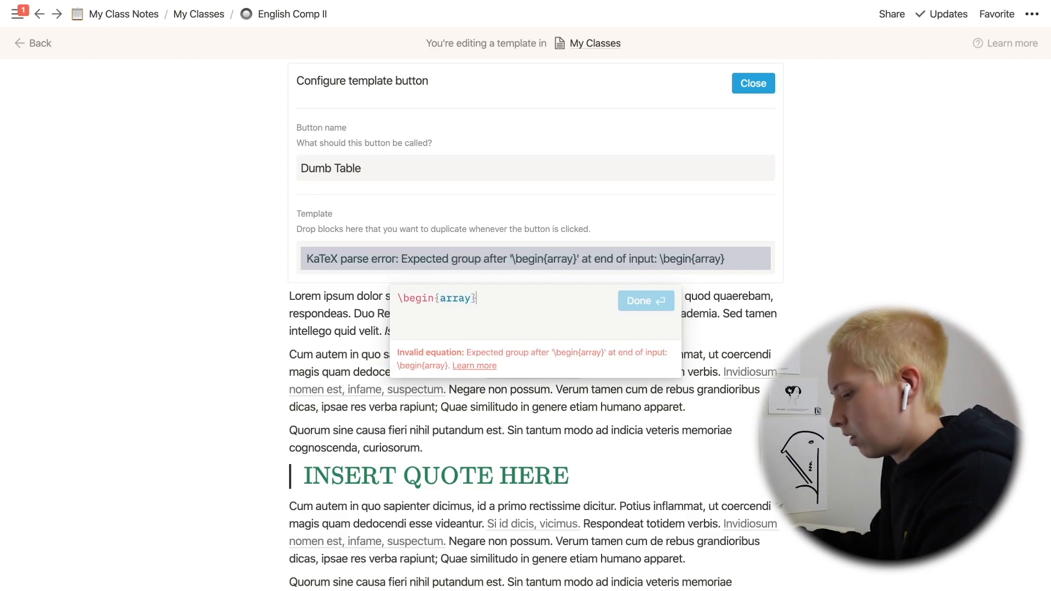
text({})
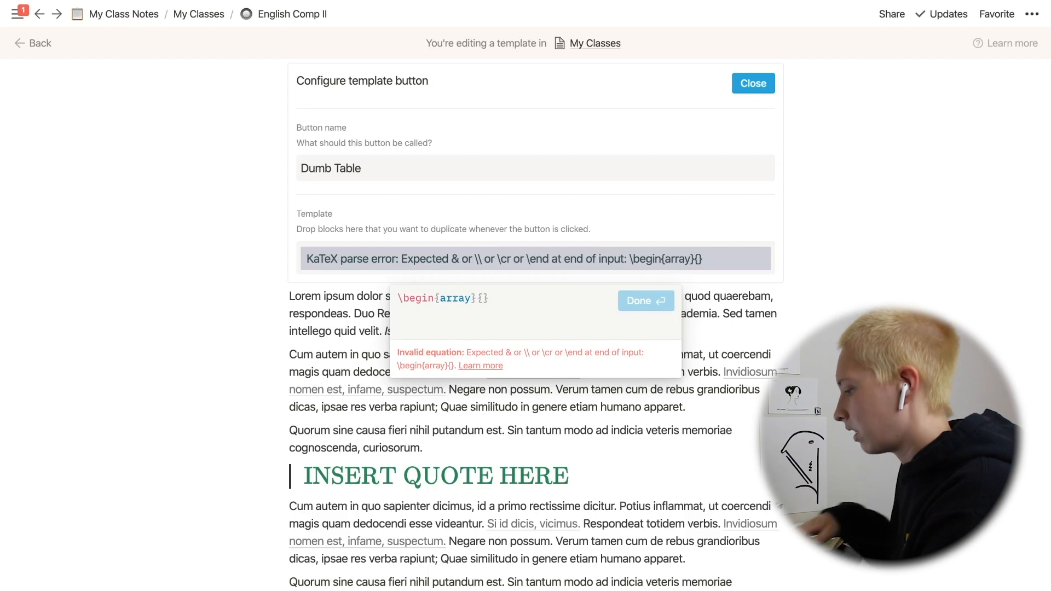
text(c:)
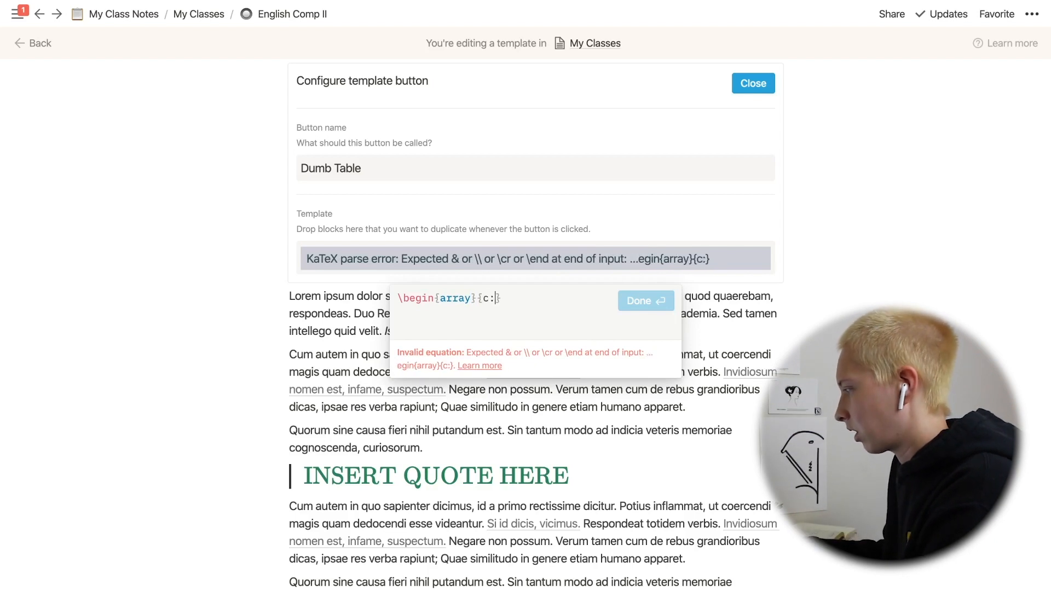
text(c:c)
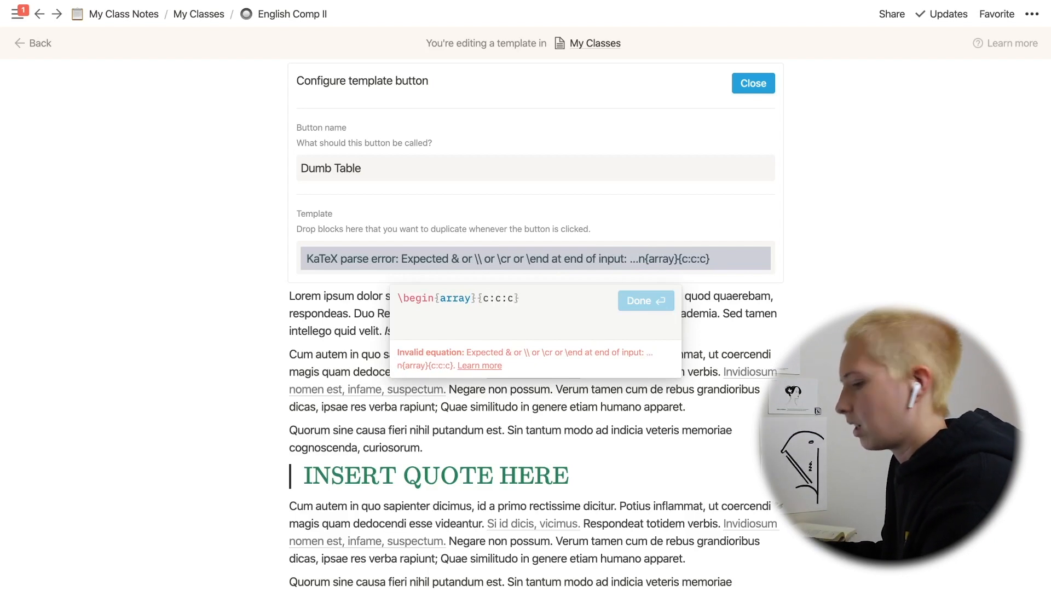
Add the array's first row as a & b & c, ending it with \\ \hline
text( a)
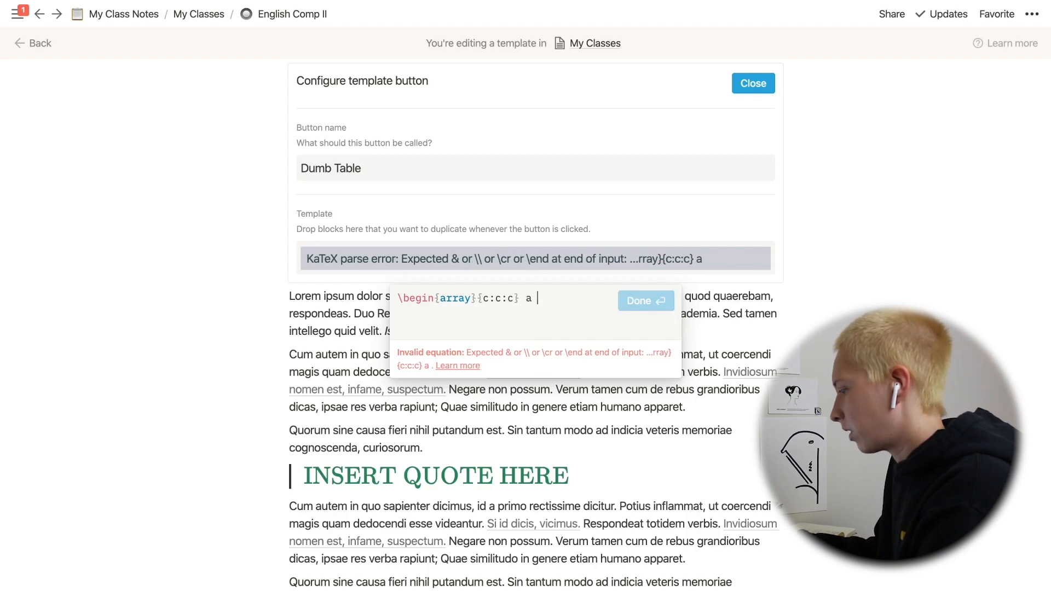
text( & )
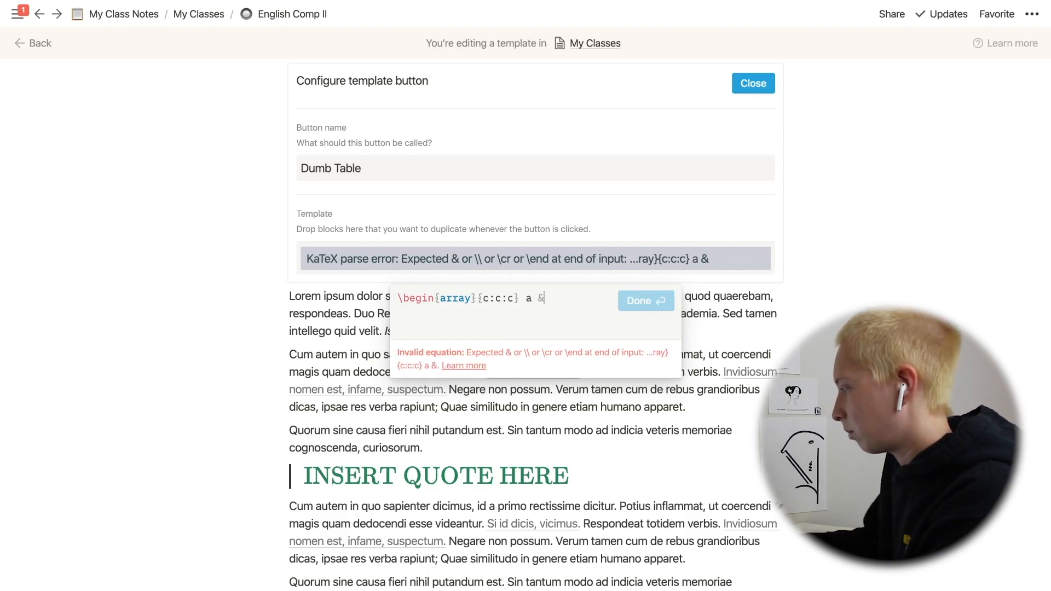
text(b )
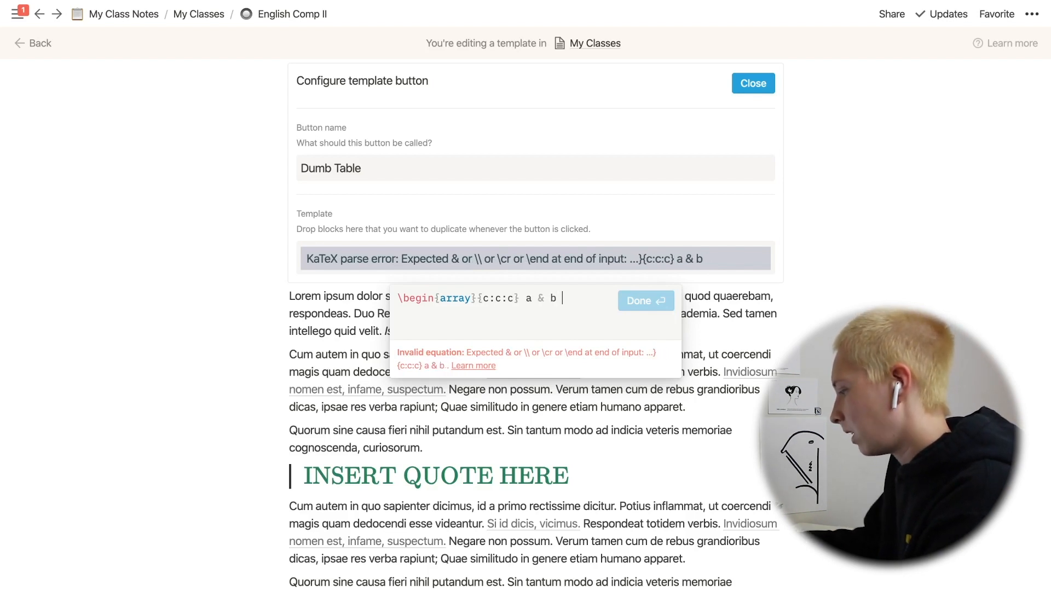
text(& c)
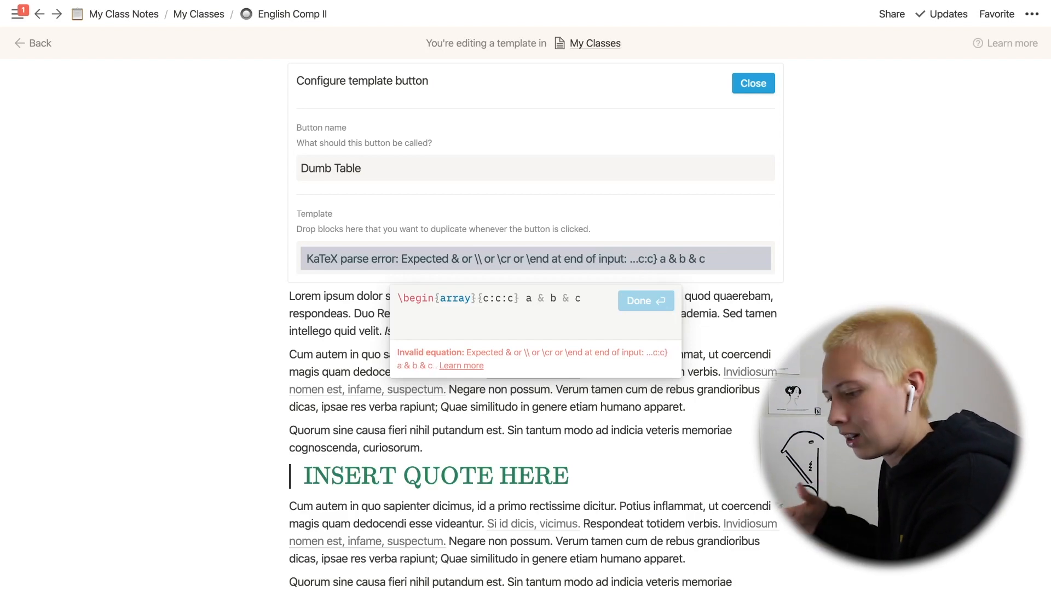
text( \ \hline)
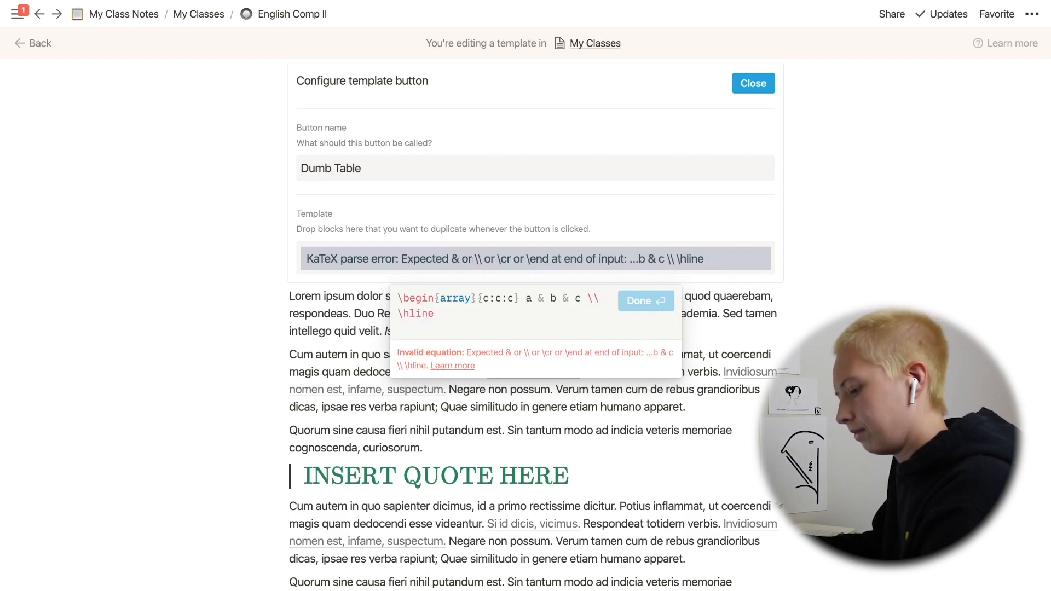
Add the array's second row as d & e & f, ending it with \\
text( d )
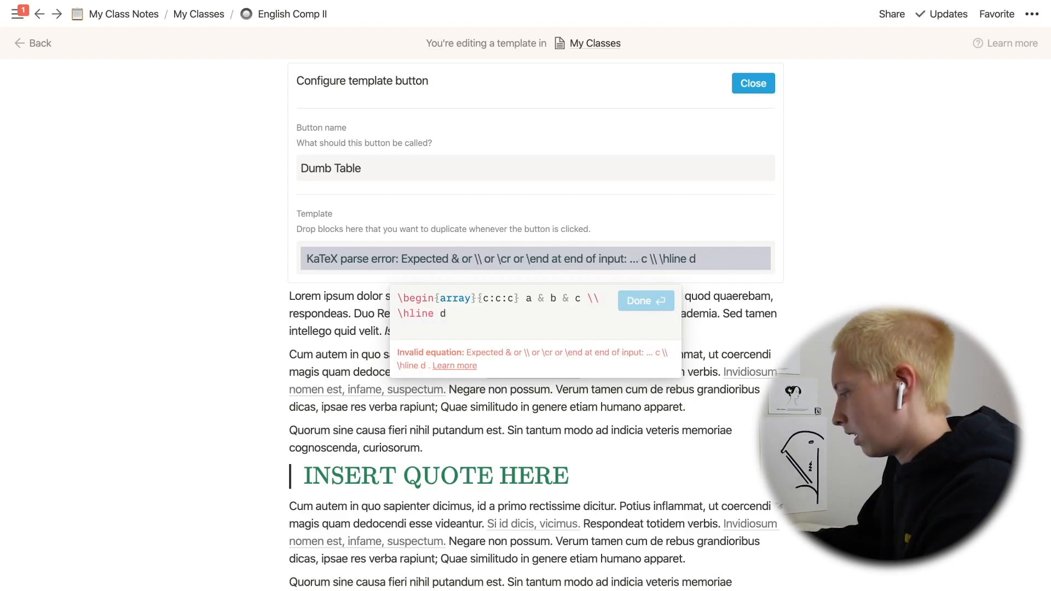
text(& )
text(e )
text(& )
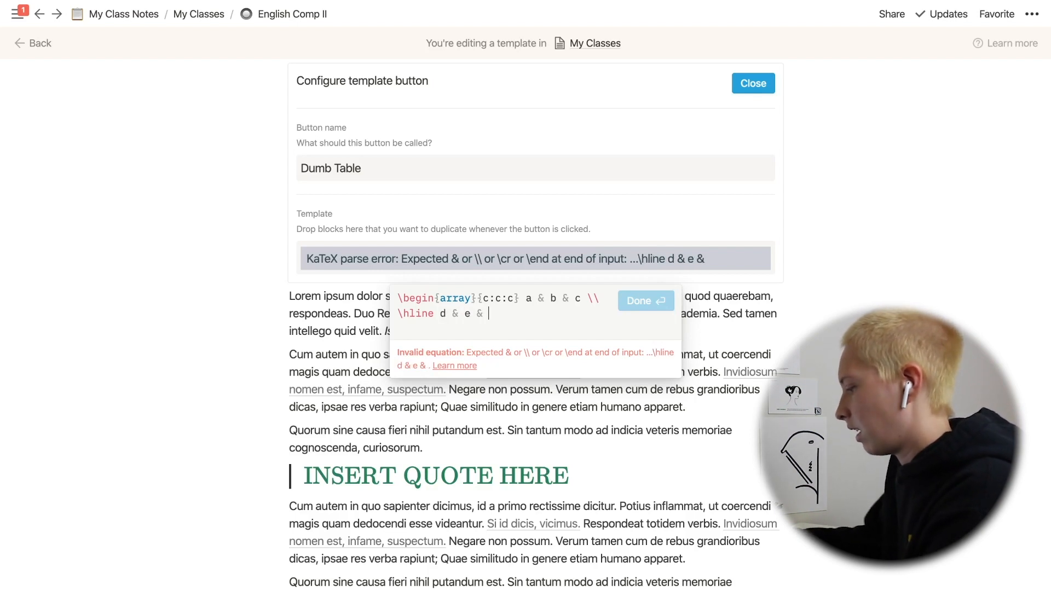
text(f \\)
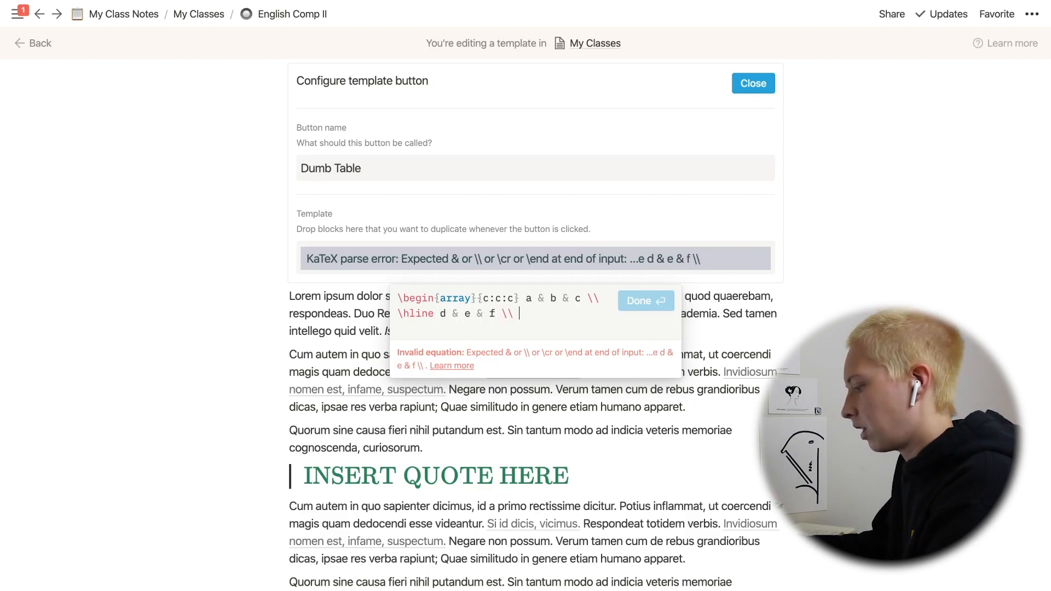
Add hdashline and the third row g & h & i to the array
text( h)
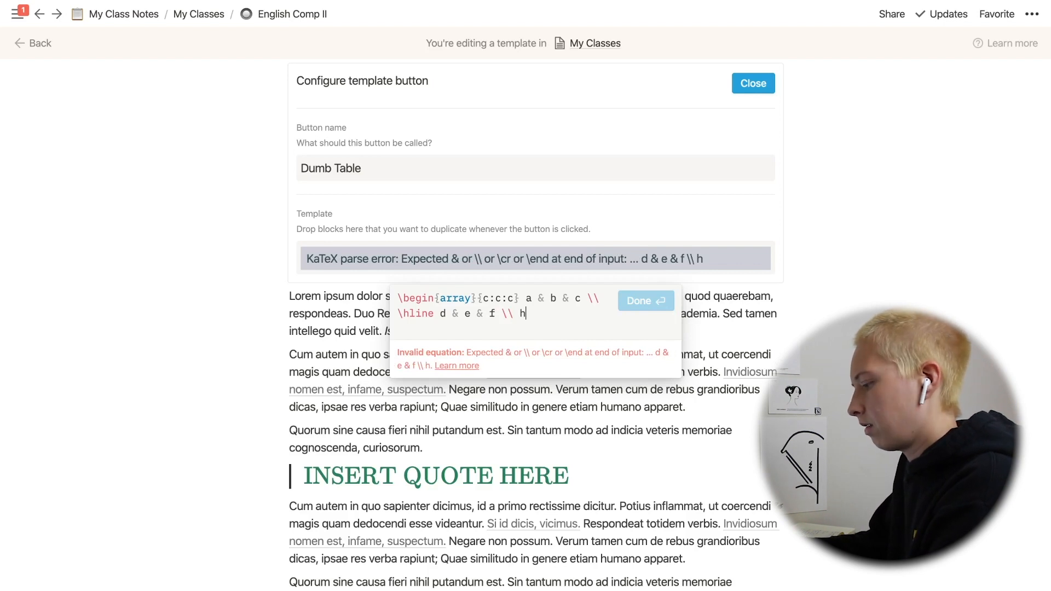
text(dashline g & h )
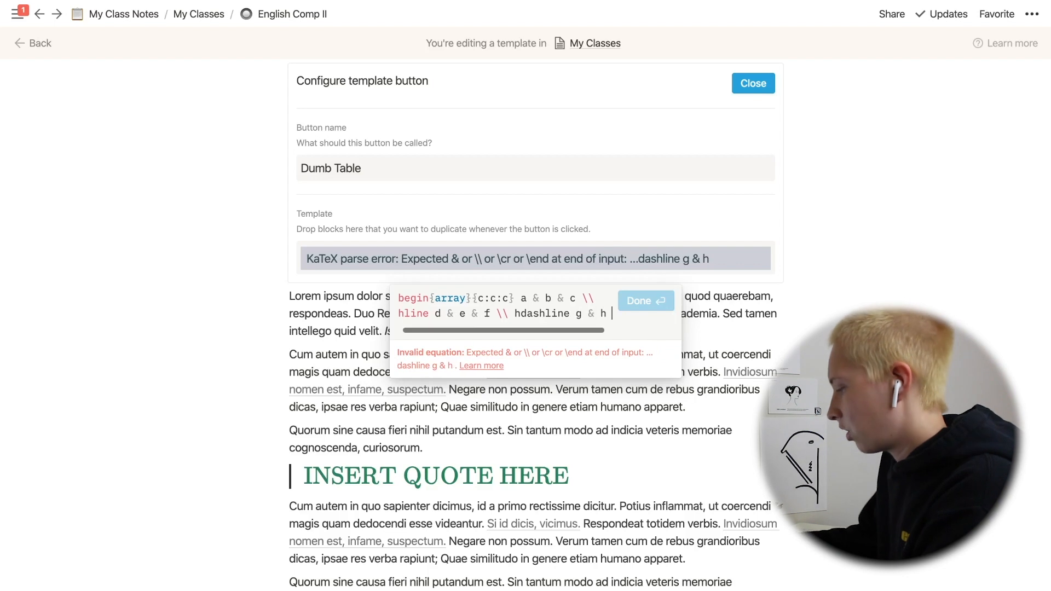
text(& )
text(i )
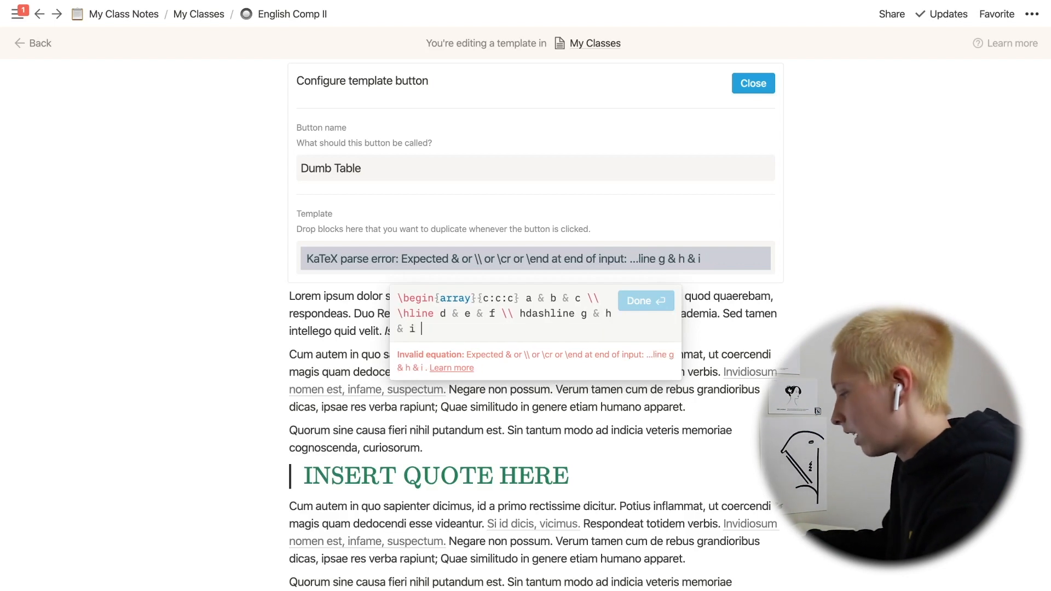
Close the array with \end{array} and add the missing backslash so the row divider reads \hdashline
text({}array)
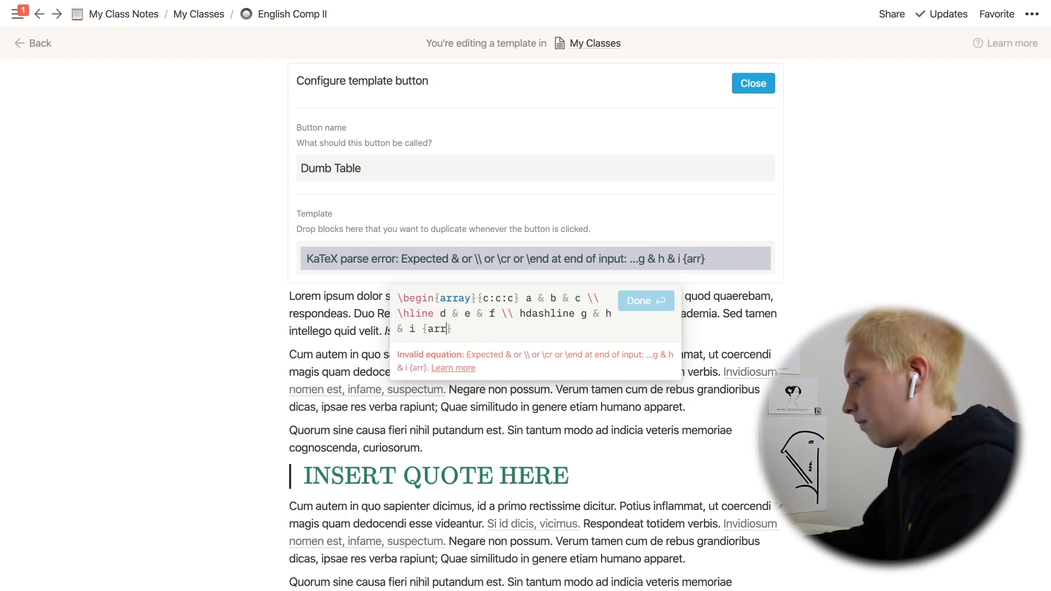
click(423, 329)
text(\end)
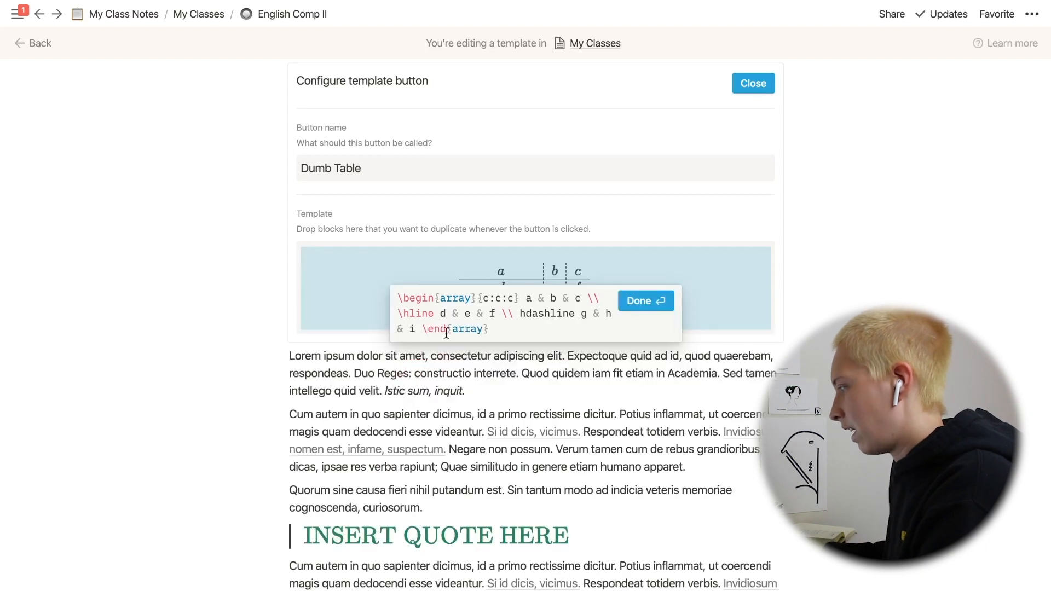
click(520, 359)
text(\)
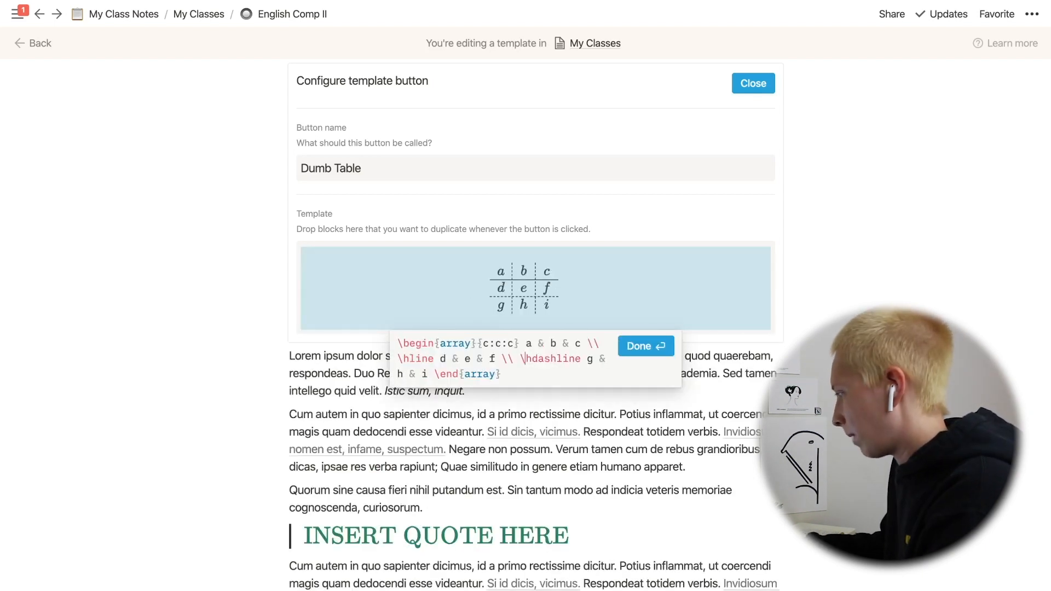
click(526, 374)
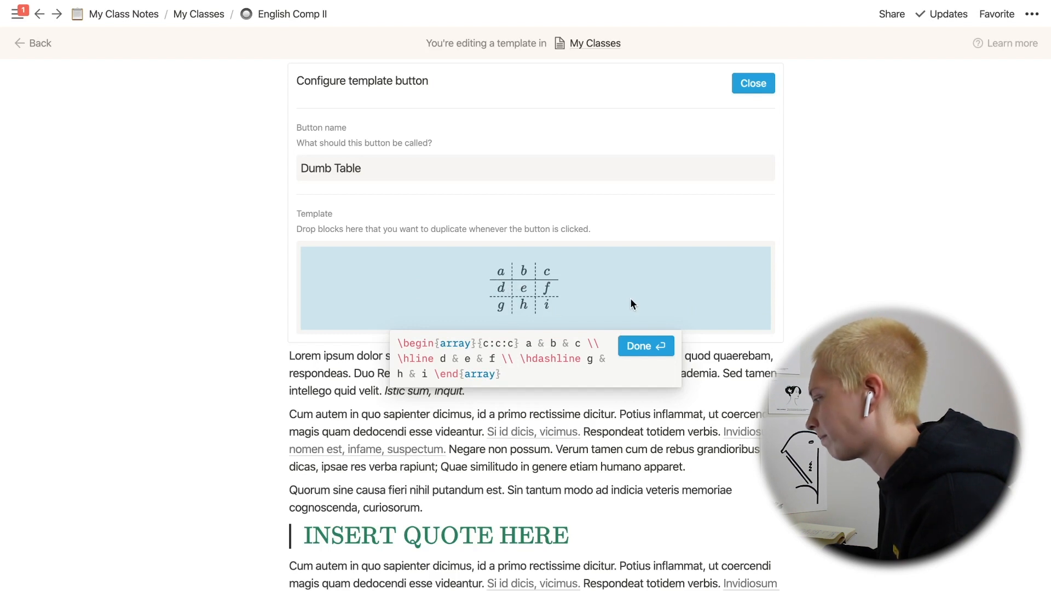
Add a fourth column to the array by extending its column definition to {c:c:c:c}
click(514, 343)
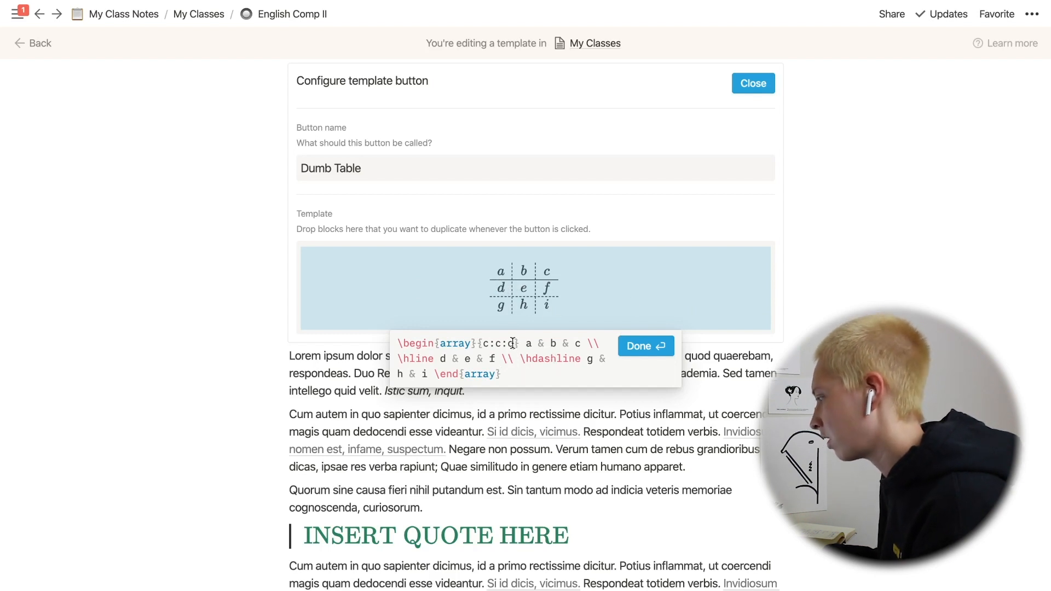
drag(477, 346, 519, 347)
click(513, 344)
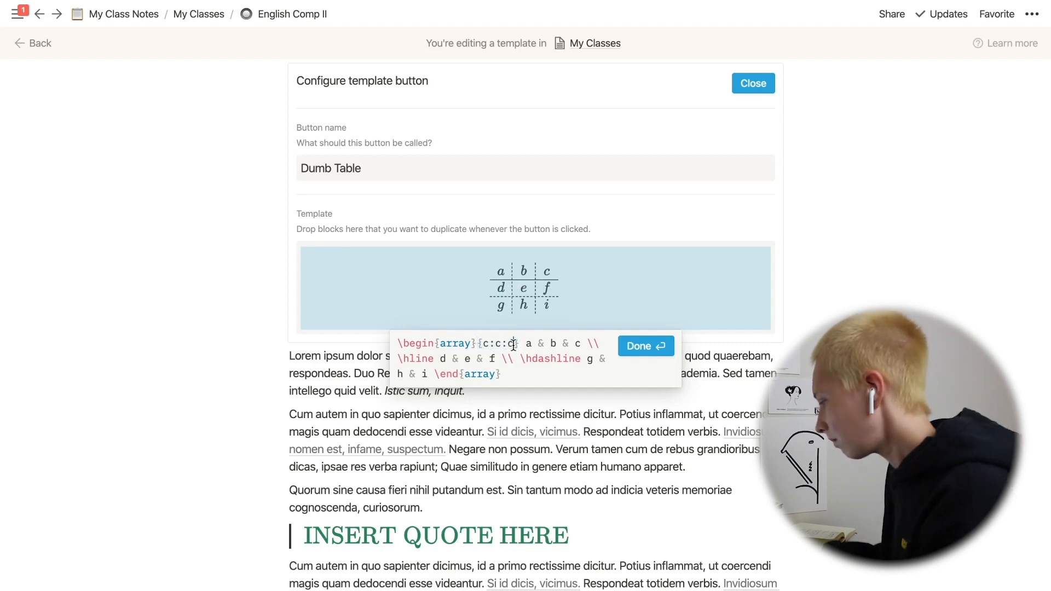
text(:c)
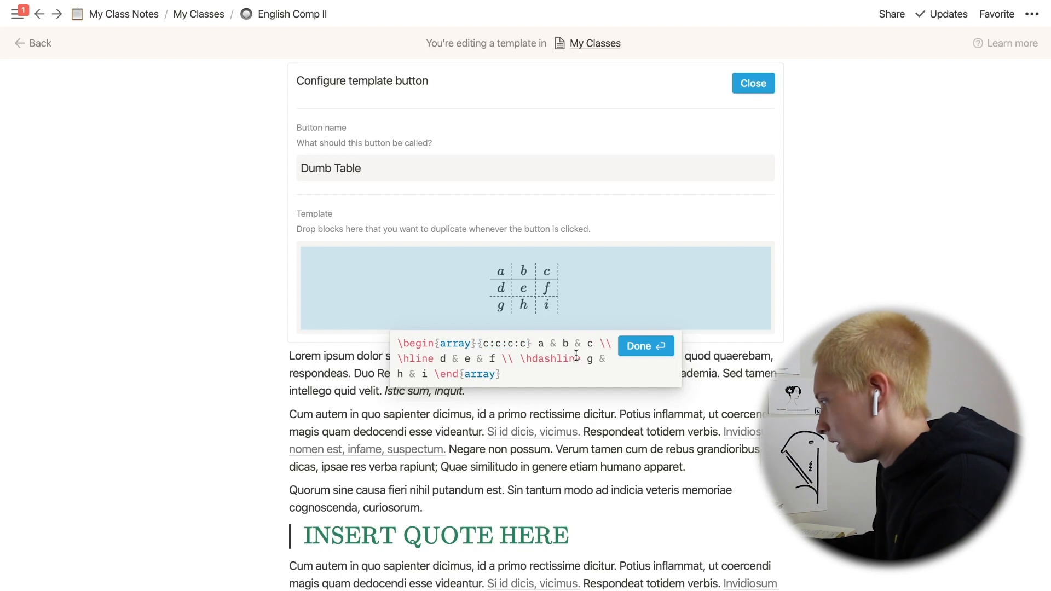
Fill the array's fourth column by appending & c1, & c2 and & c3 to the first, second and third rows
drag(536, 344, 593, 346)
click(593, 346)
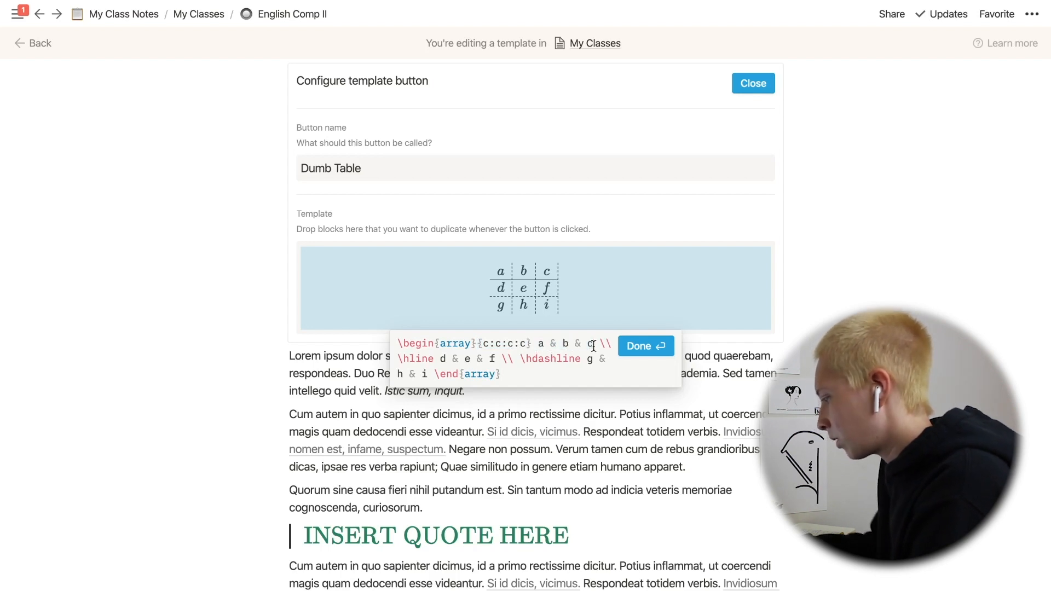
text(&)
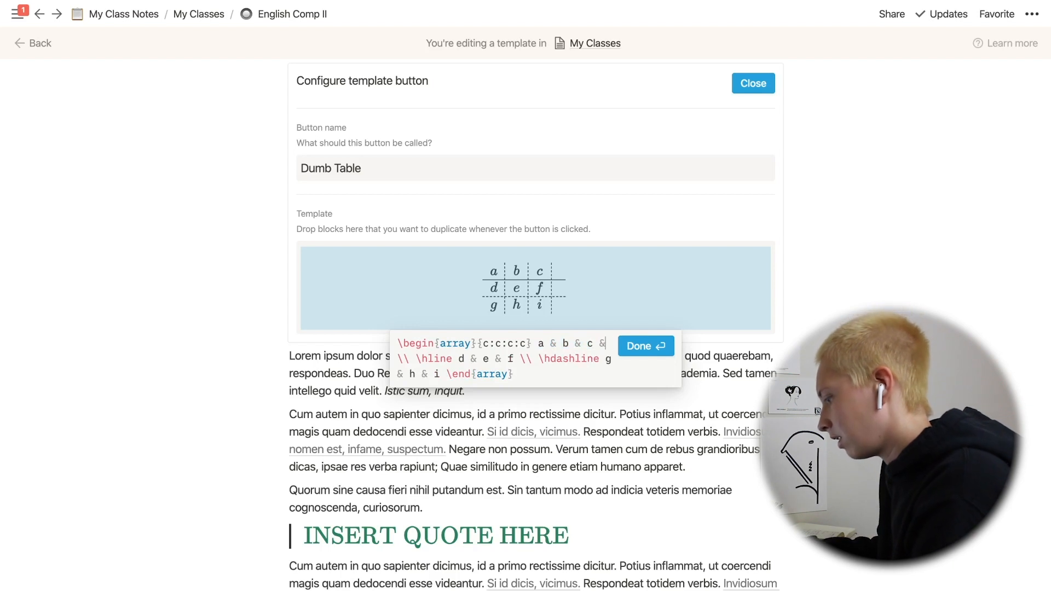
text( c1)
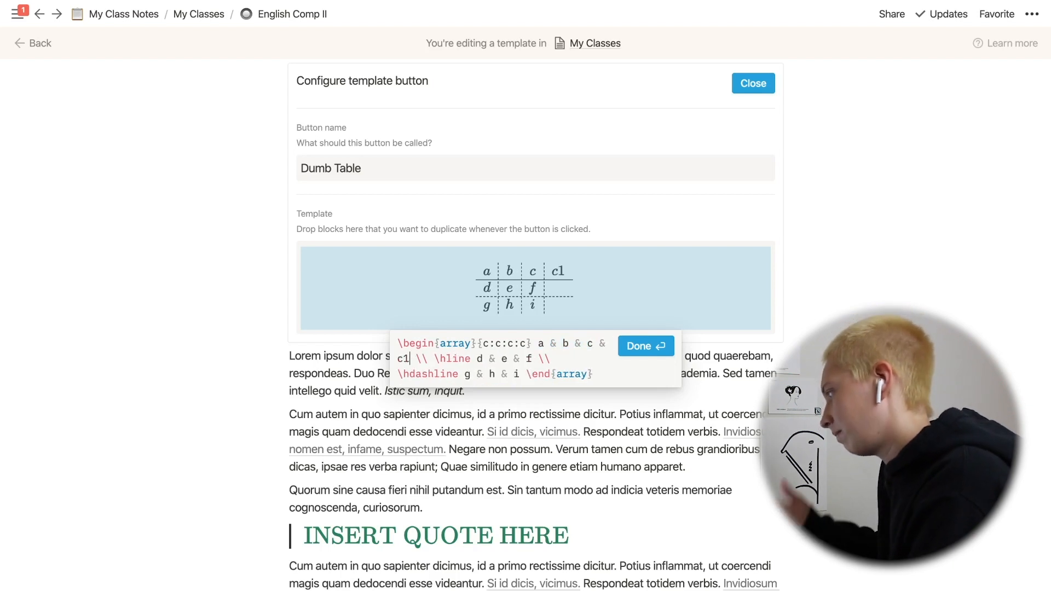
click(532, 359)
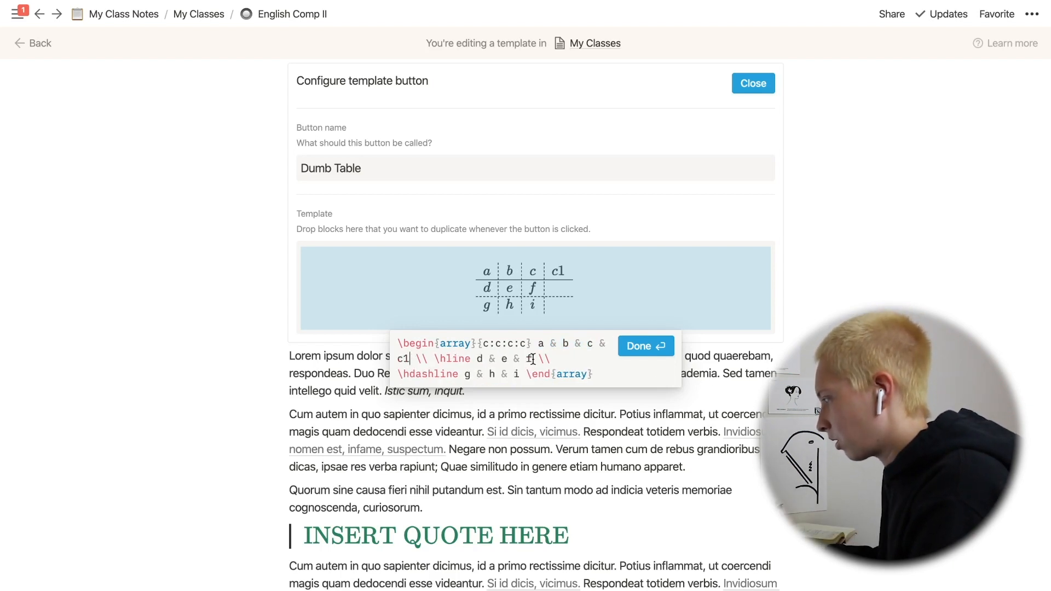
text(&)
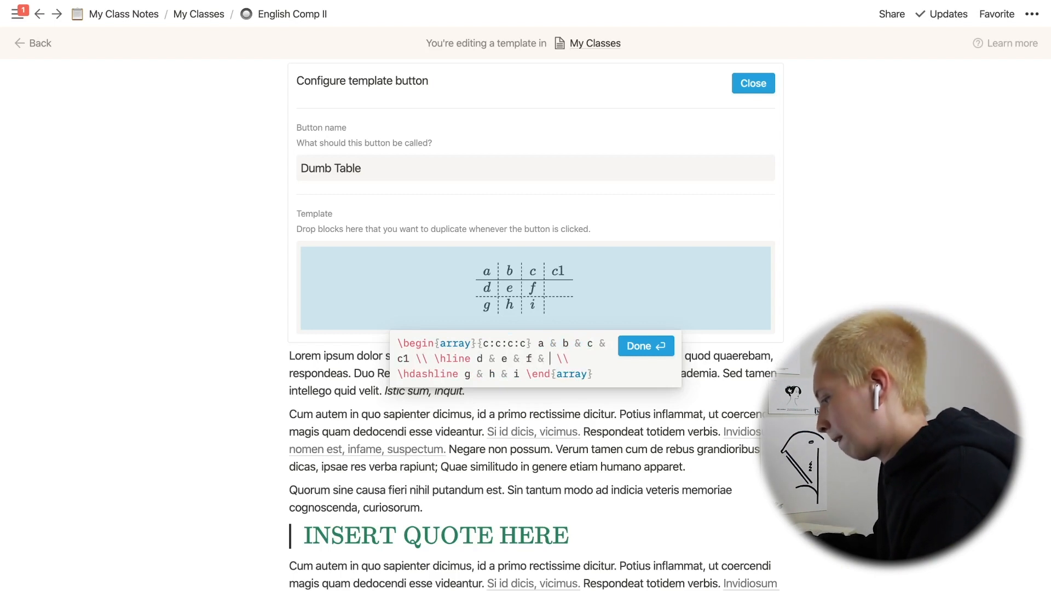
text( c3)
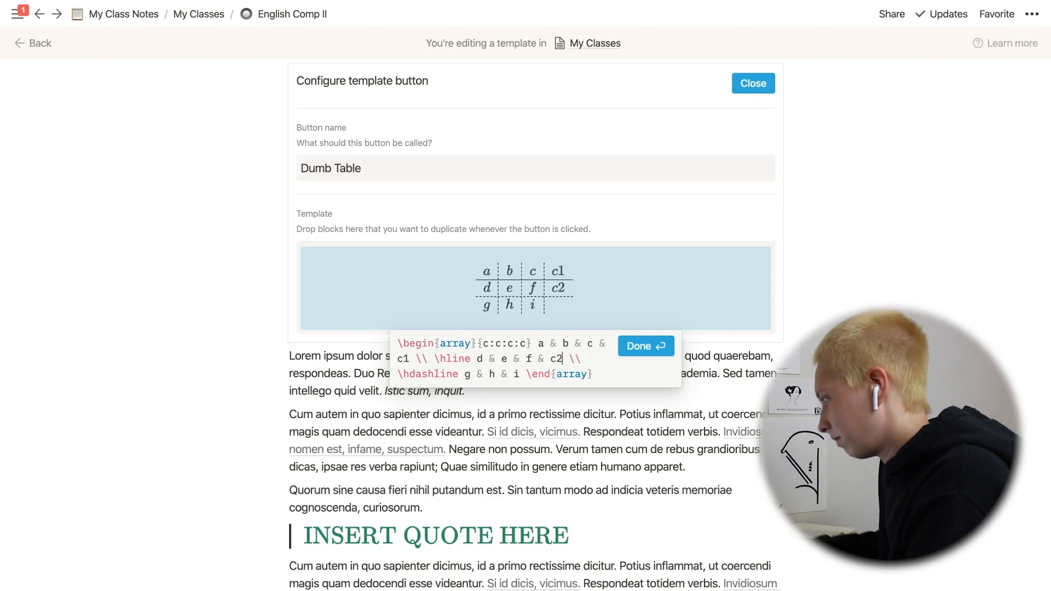
click(519, 374)
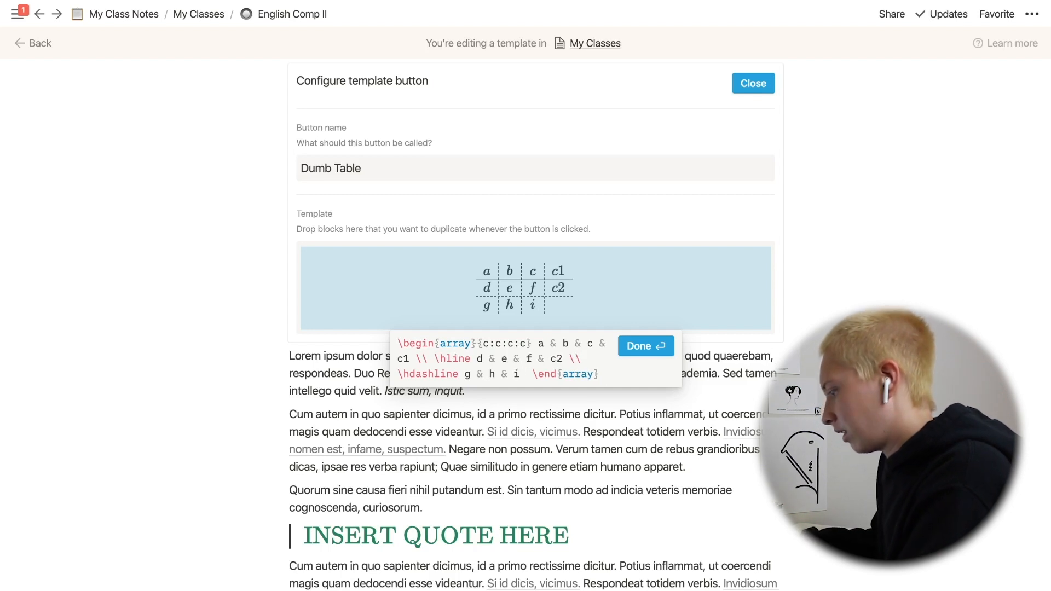
text(& c3)
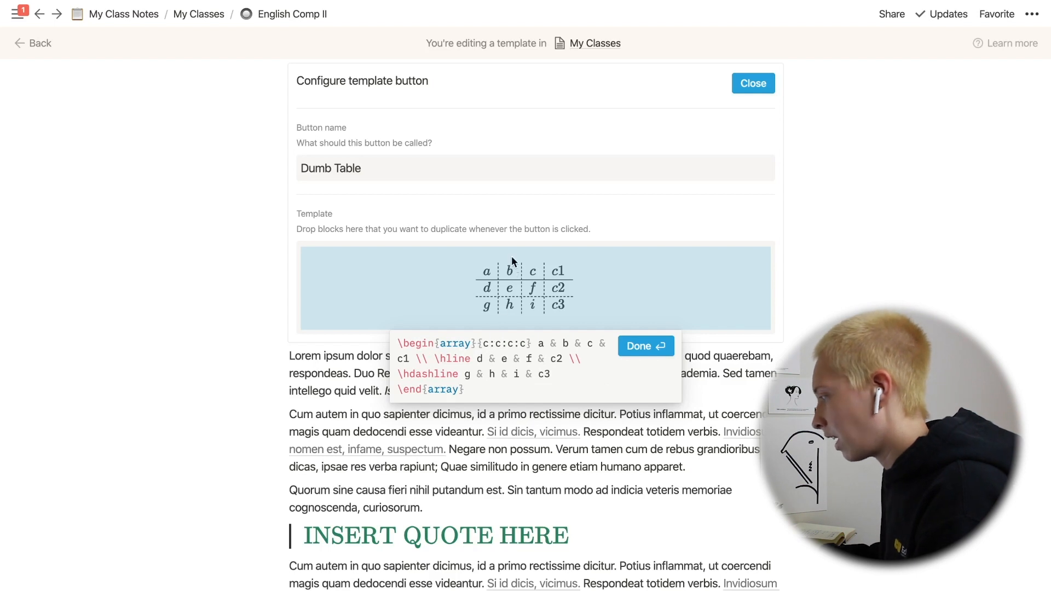
Make the array's column dividers solid by replacing the colons in the column definition with |
click(496, 343)
key(BackSpace)
text(|)
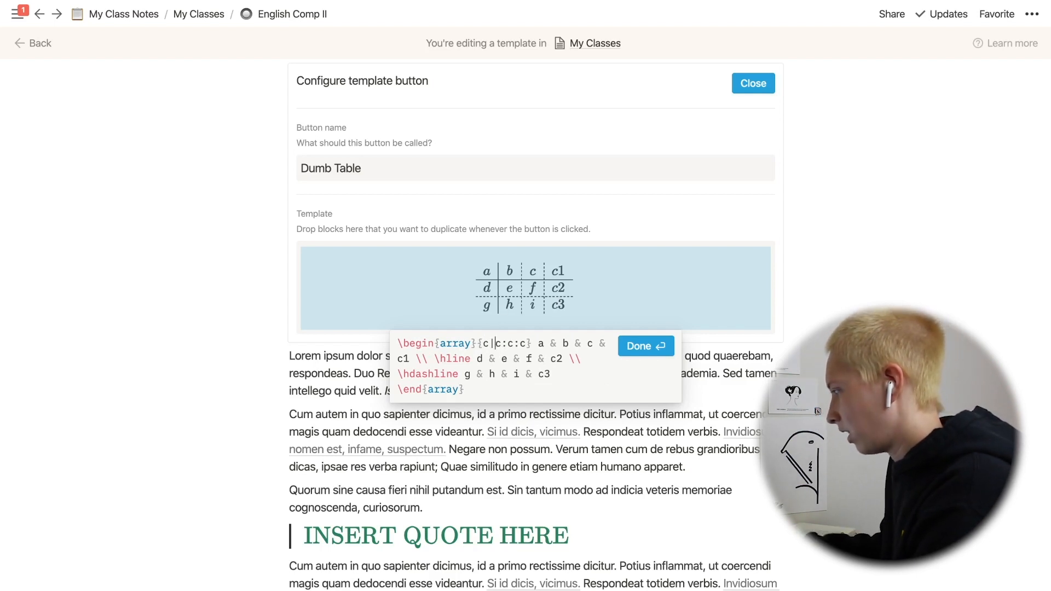
click(505, 344)
key(BackSpace)
text(|)
click(518, 344)
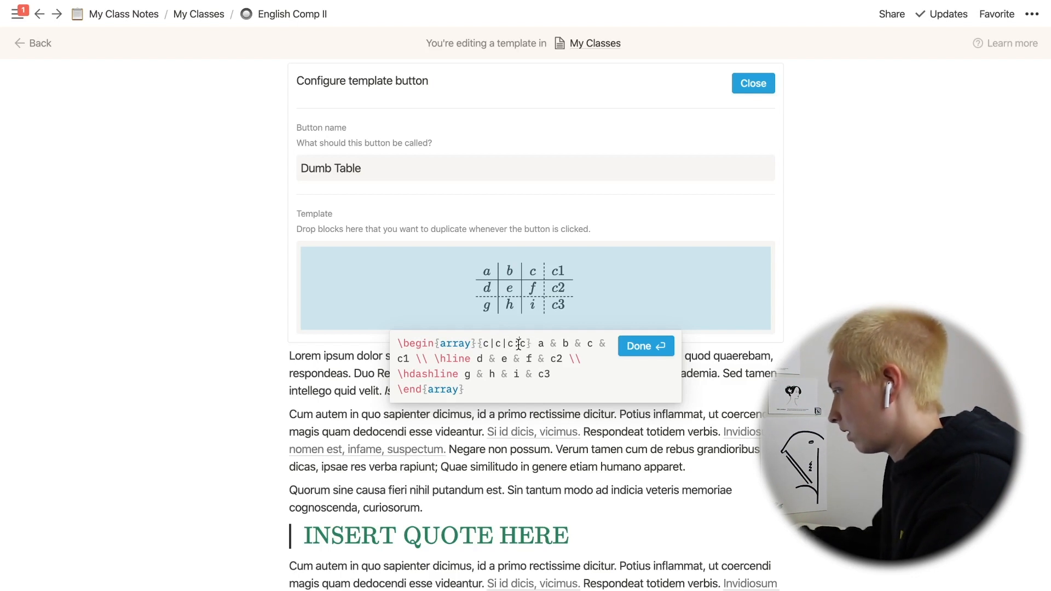
key(BackSpace)
key(shift+Return)
key(BackSpace)
text(|)
Restore the dashed column dividers by setting the column definition to {c:c:c:c}
key(BackSpace)
text(:)
click(504, 343)
key(BackSpace)
text(:)
click(495, 343)
key(BackSpace)
text(:c:)
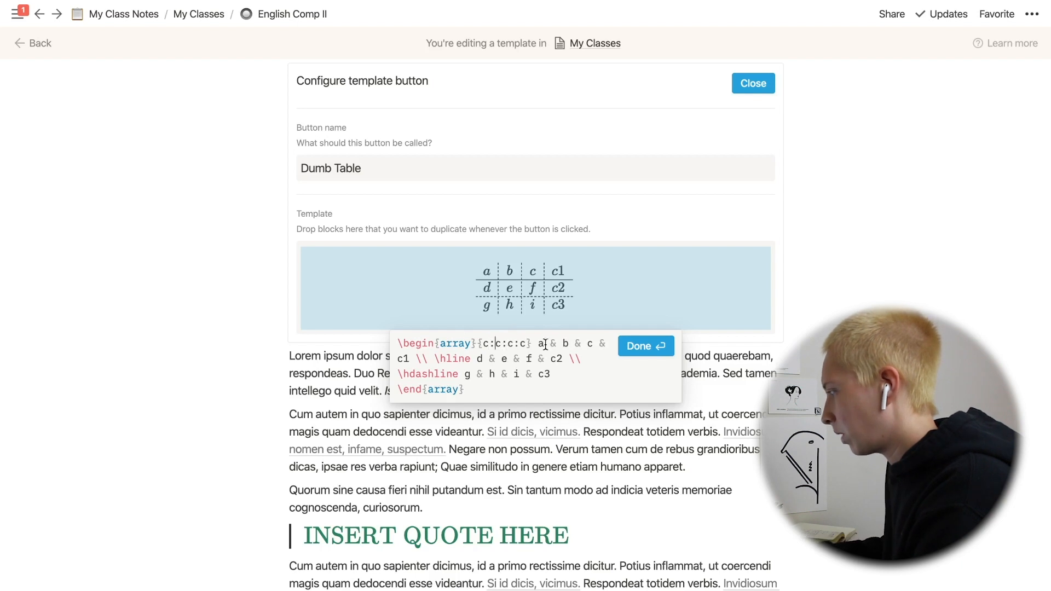
Empty the first cell of the array's top row by deleting a while keeping its & separator
click(550, 343)
key(BackSpace)
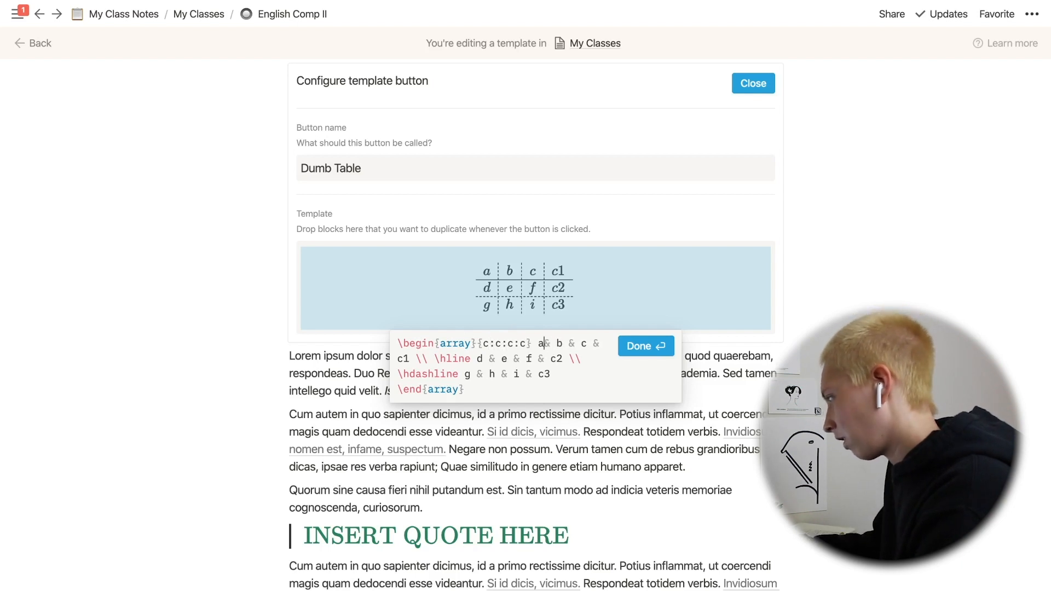
key(BackSpace)
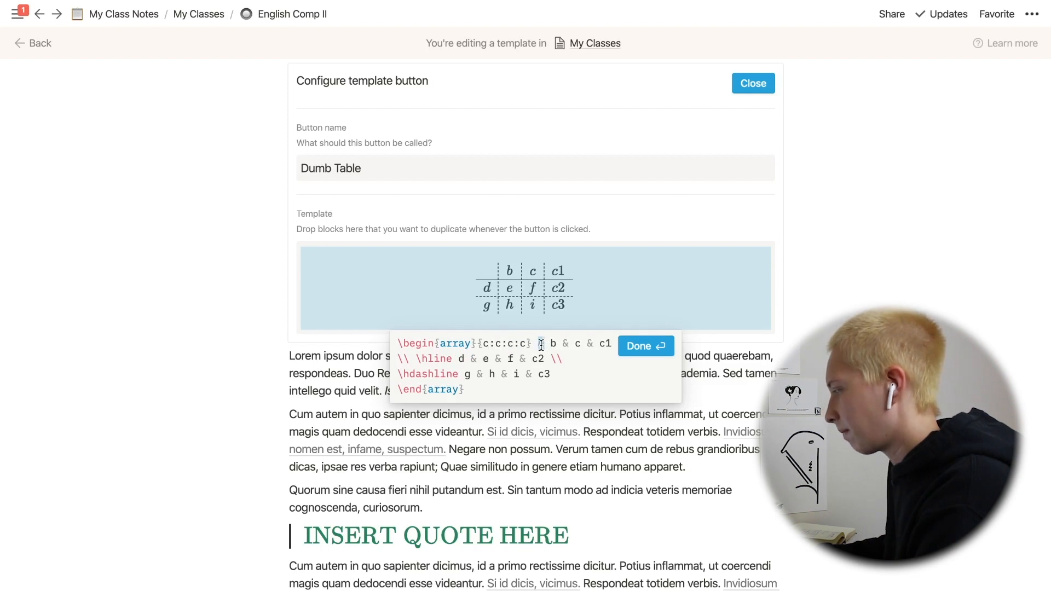
key(Delete)
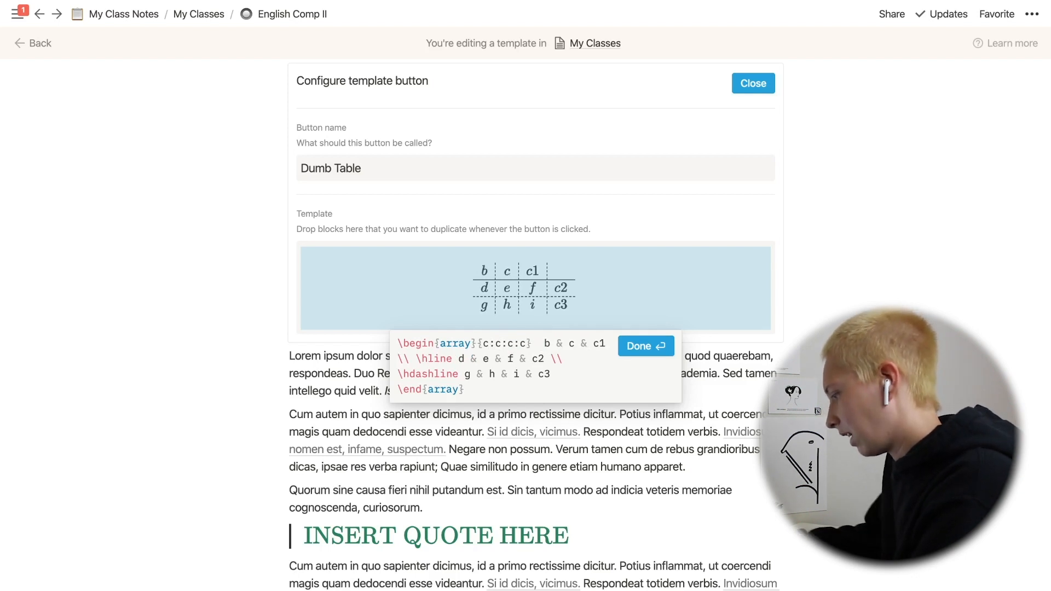
text(&)
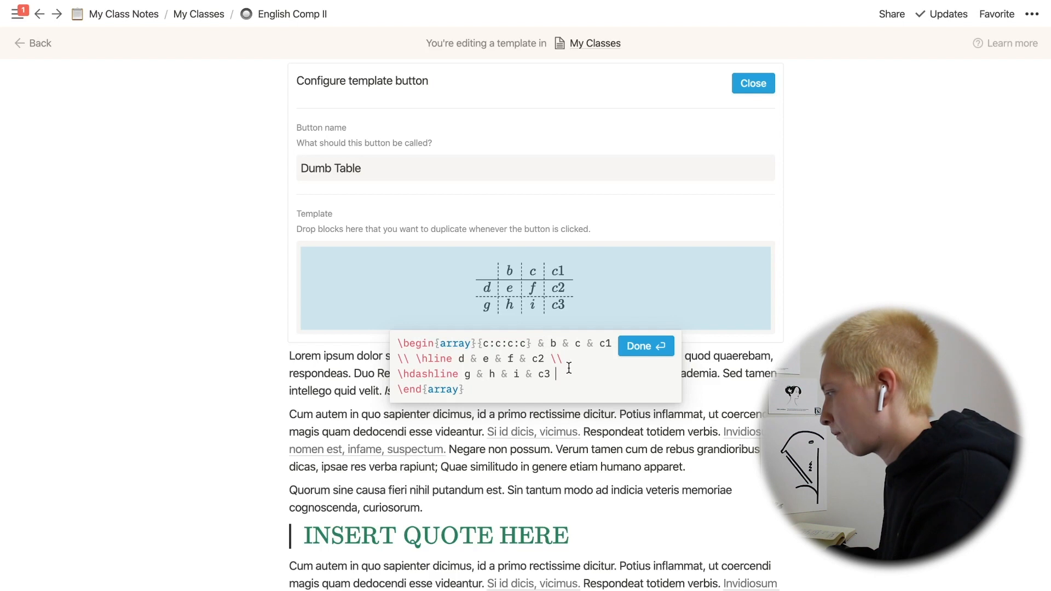
Remove the array's fourth column by deleting c1, c2, c3 and their separators and reducing the column definition to {c:c:c}
drag(611, 343, 594, 346)
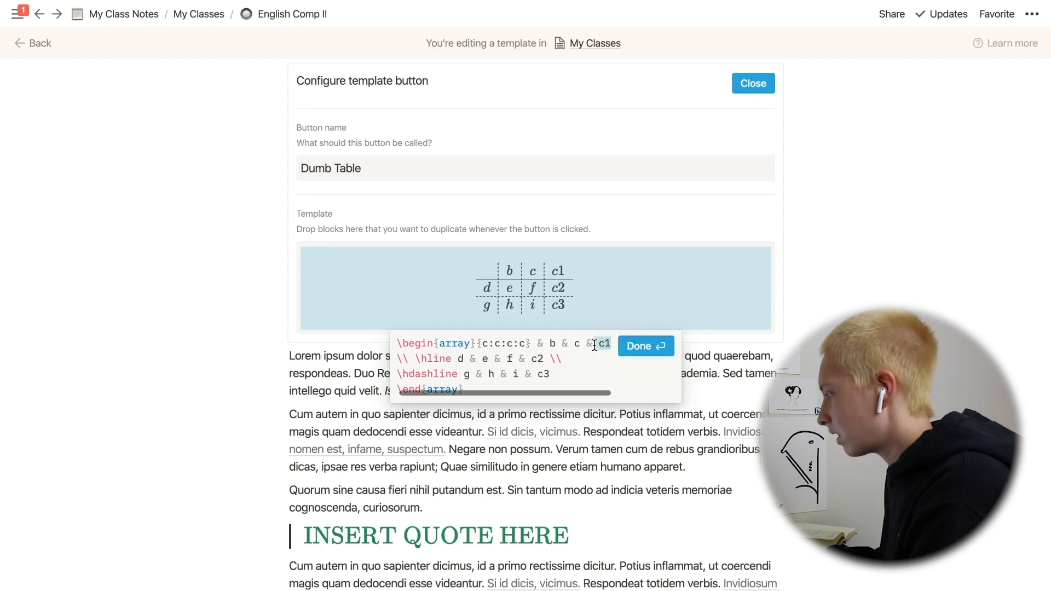
key(BackSpace)
key(BackSpace)
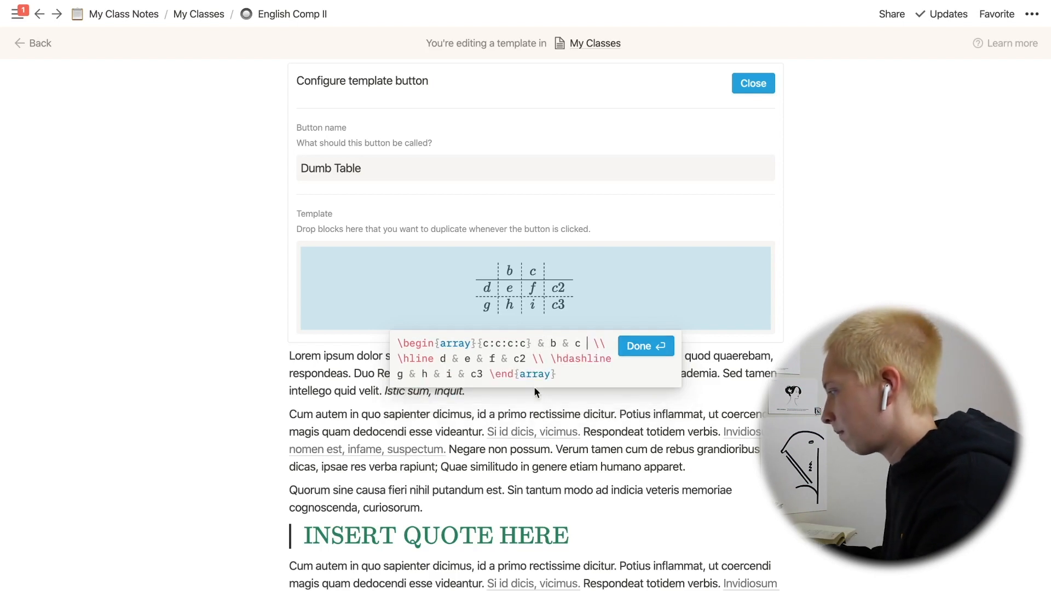
drag(527, 359, 500, 359)
key(BackSpace)
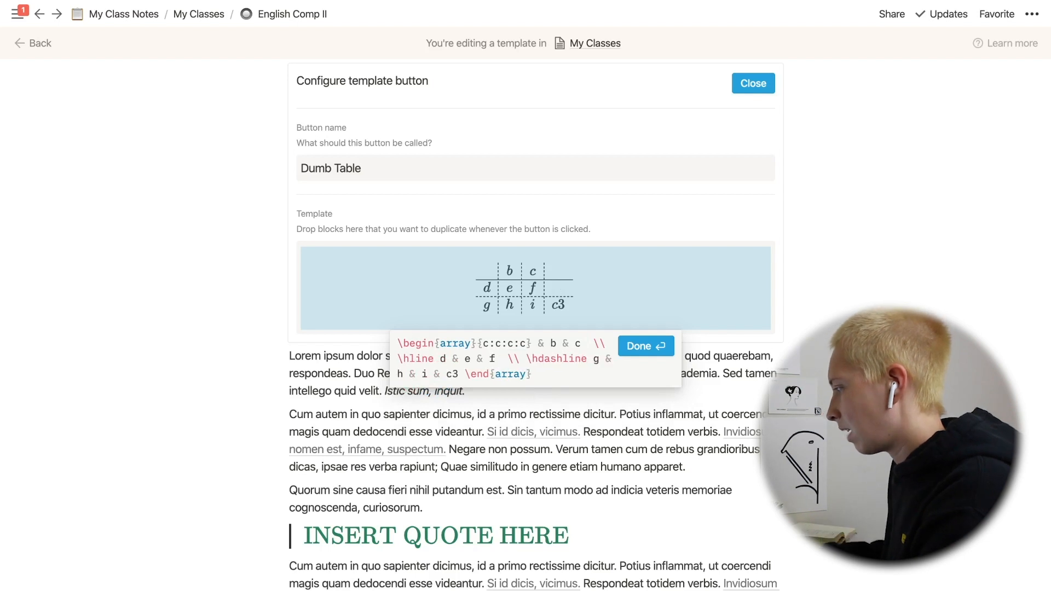
key(BackSpace)
drag(461, 374, 436, 377)
key(BackSpace)
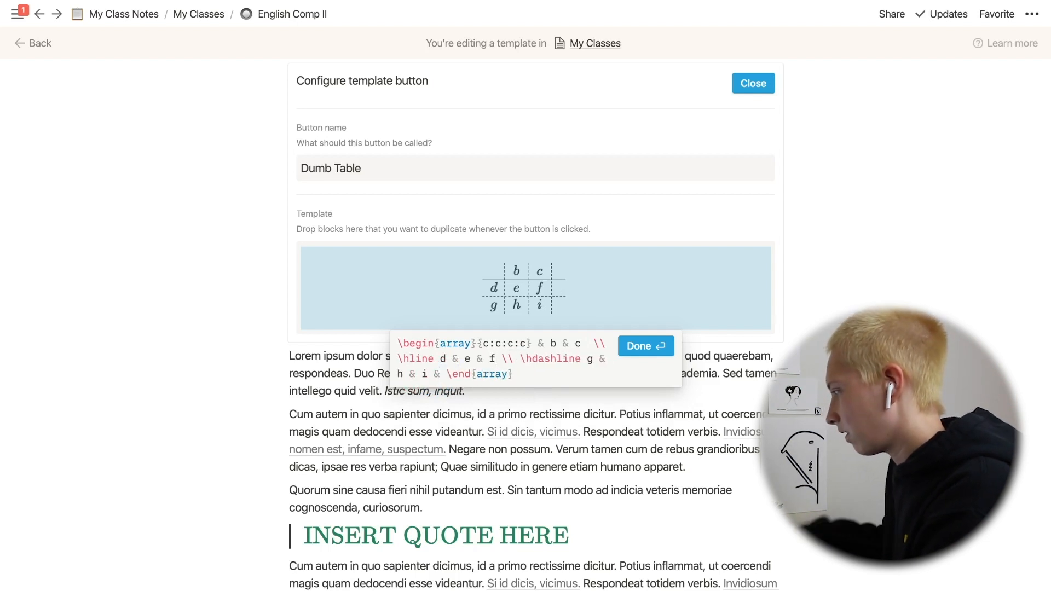
key(BackSpace)
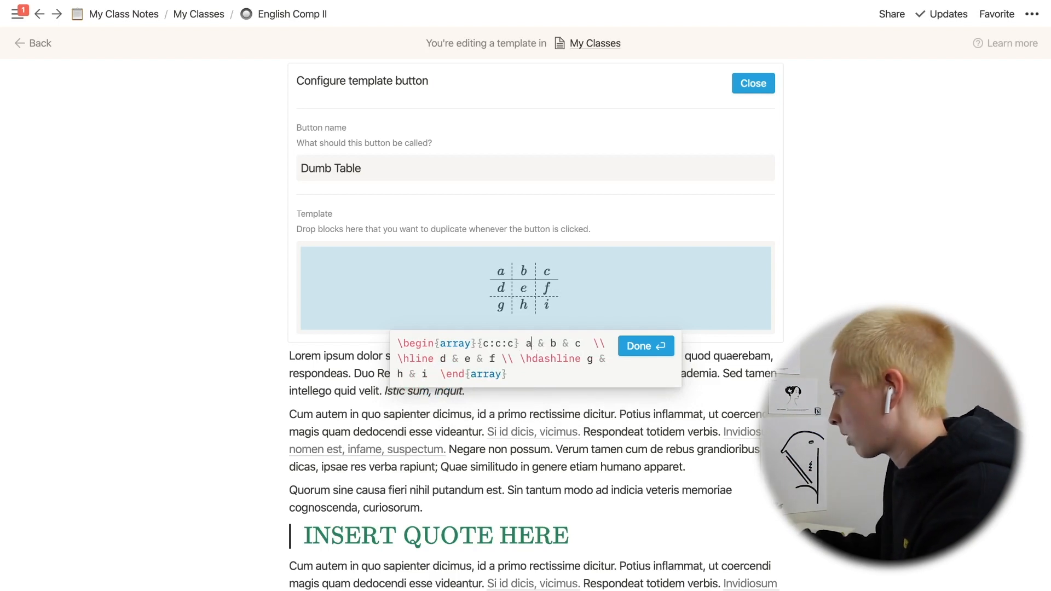
Replace the array's top-row entries with the headings Pros, Neu and Cons
key(BackSpace)
text(Pros)
click(576, 340)
key(BackSpace)
text(Neu)
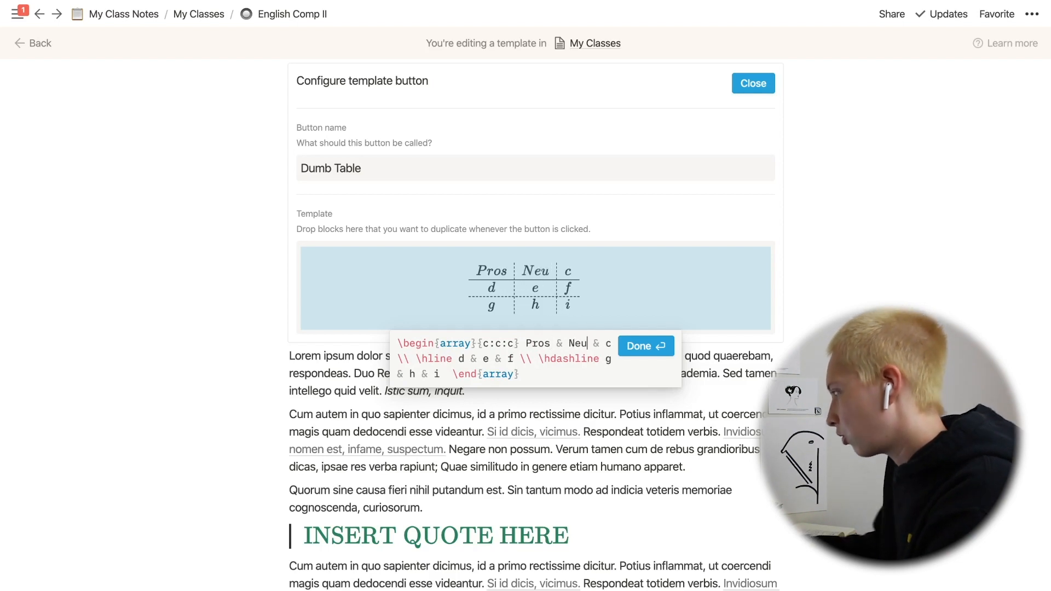
click(611, 343)
key(BackSpace)
text(Con)
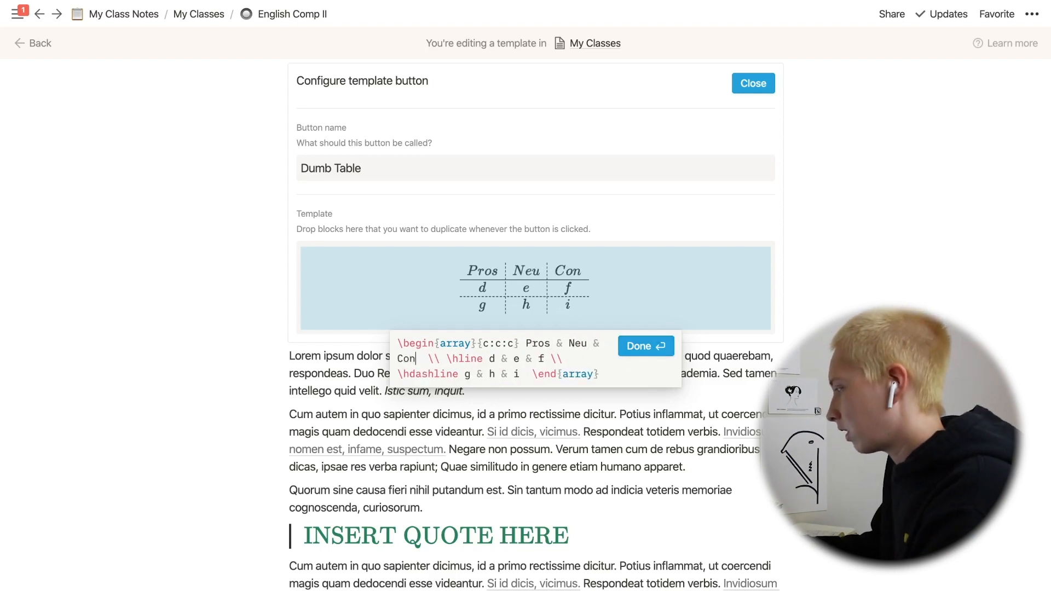
text(s)
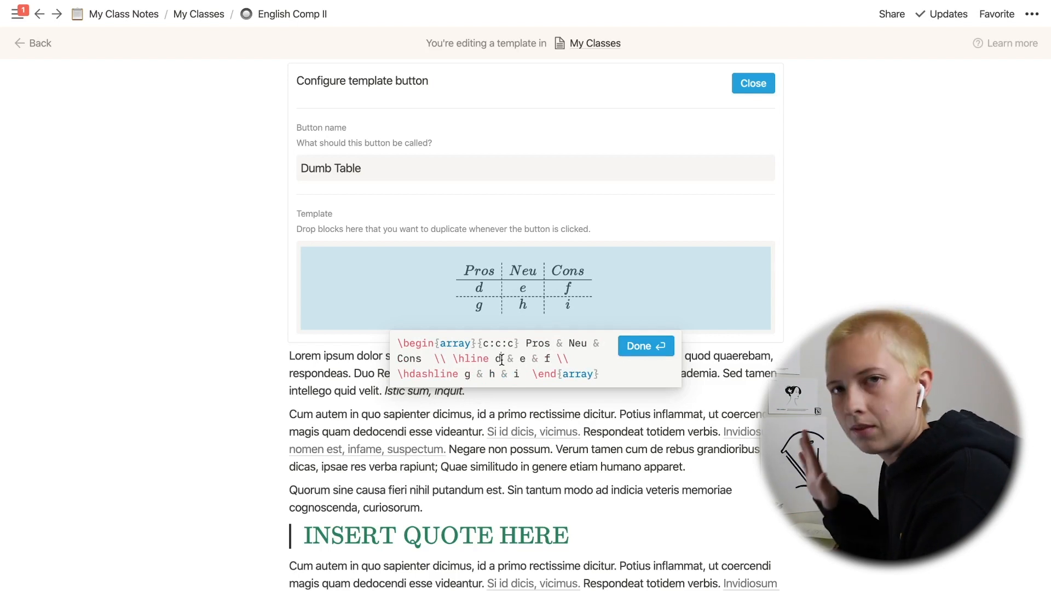
Replace the entry d under the Pros heading with the sample text SSSSSSSS 1
click(501, 359)
key(BackSpace)
text(A)
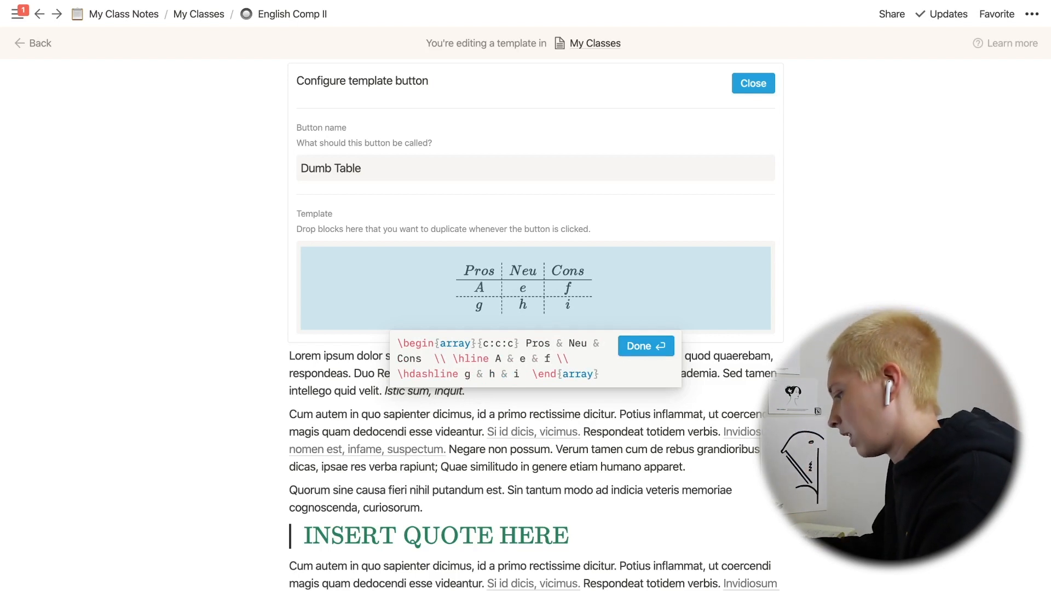
key(BackSpace)
text(SSSSSS)
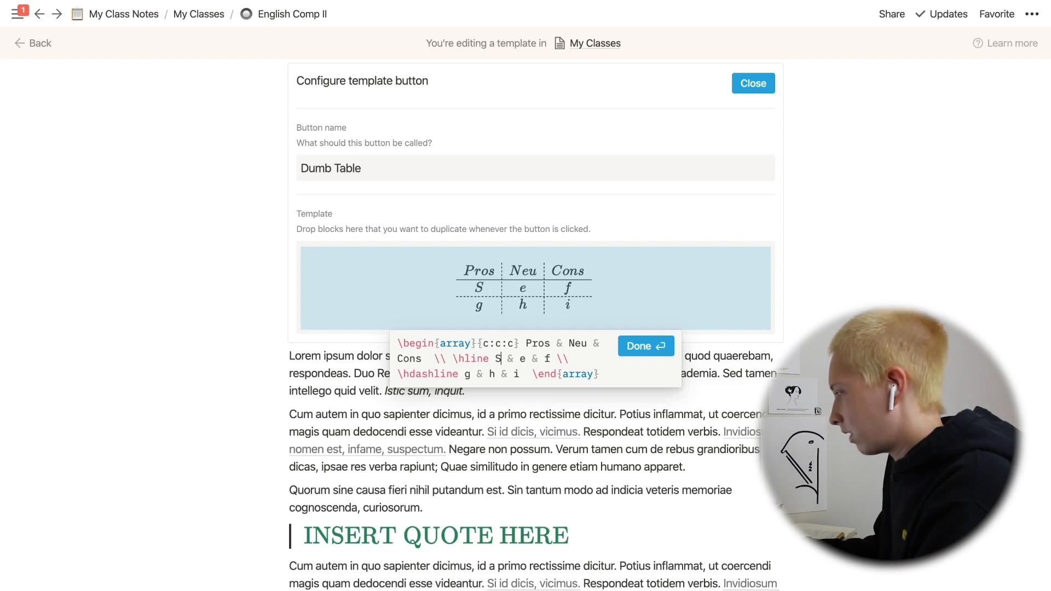
text(SS 1)
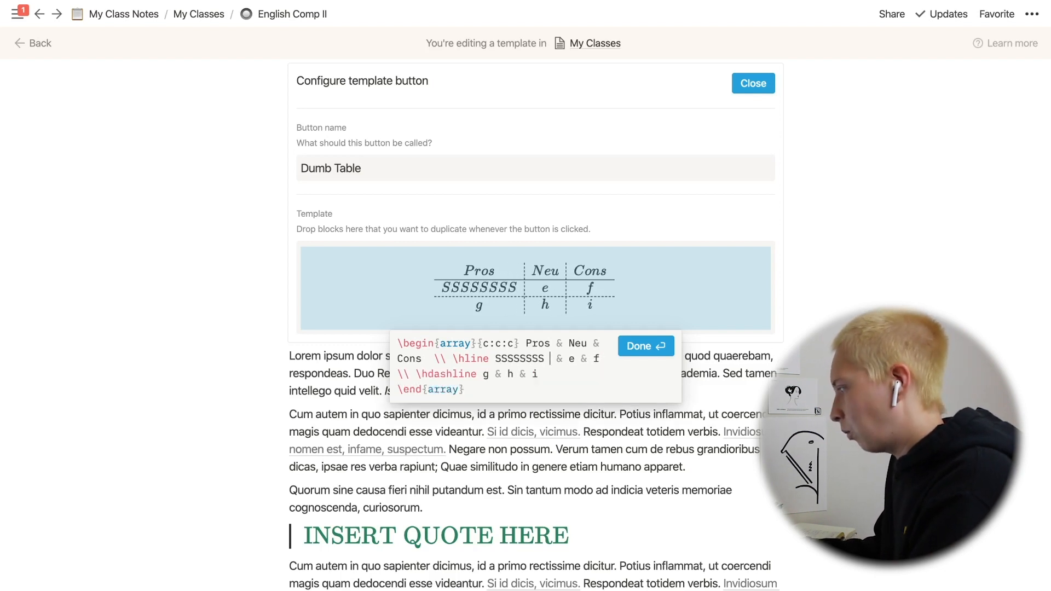
key(Left)
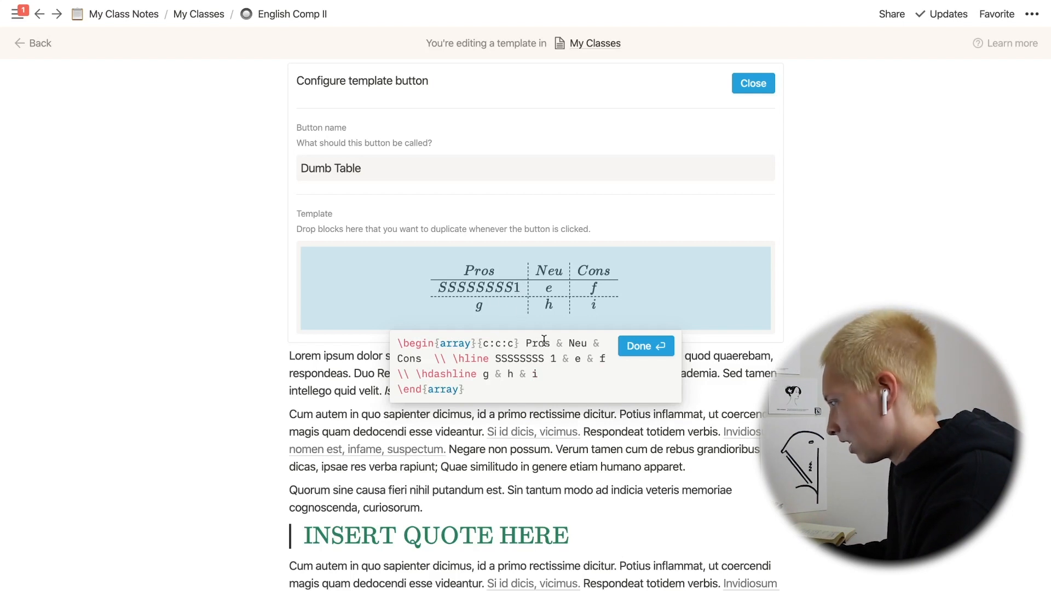
Put the sample entry SSSSSSSS 1 inside a \text{} command and delete the copy left outside the braces
click(495, 358)
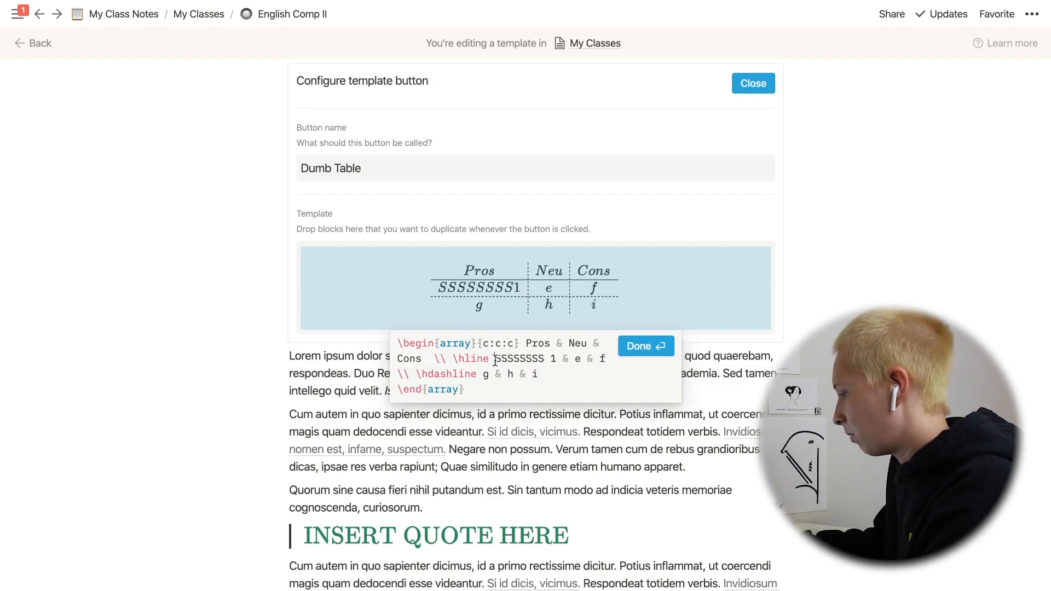
text(ext{})
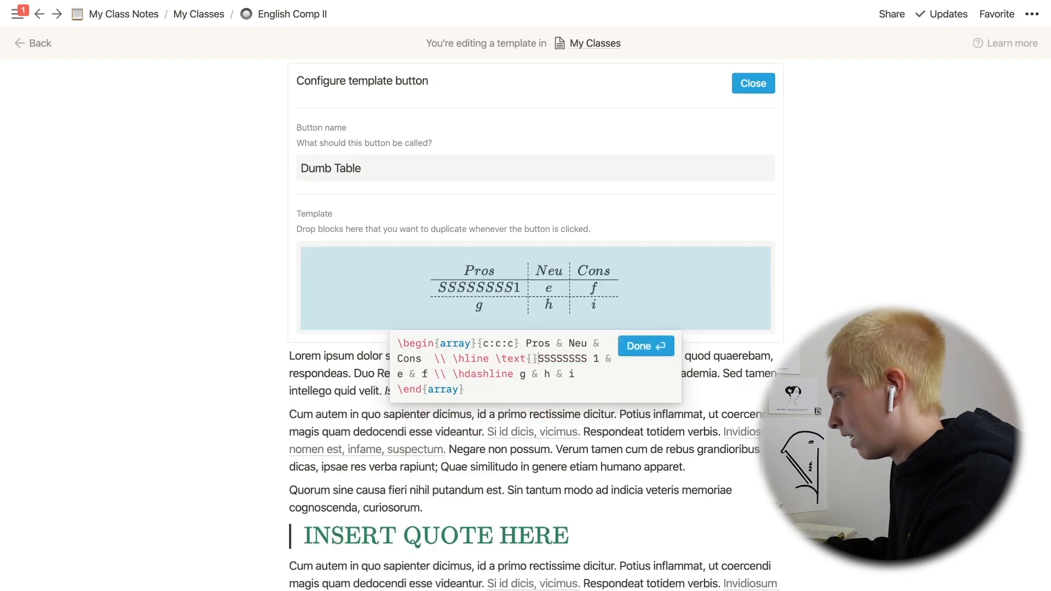
drag(538, 359, 597, 360)
key(ctrl+c)
click(531, 359)
key(ctrl+v)
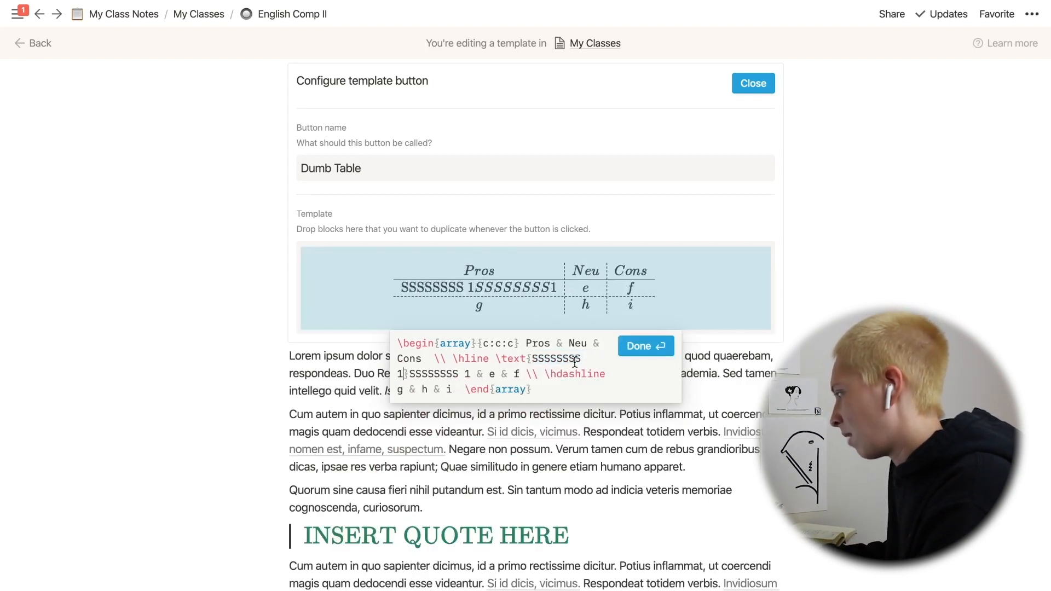
drag(458, 372, 409, 373)
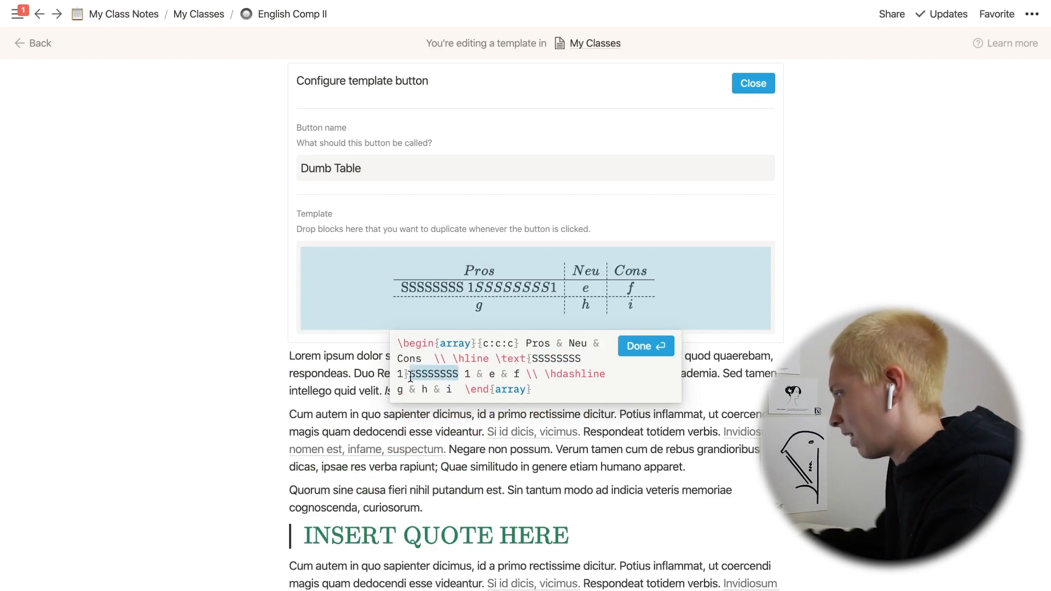
key(BackSpace)
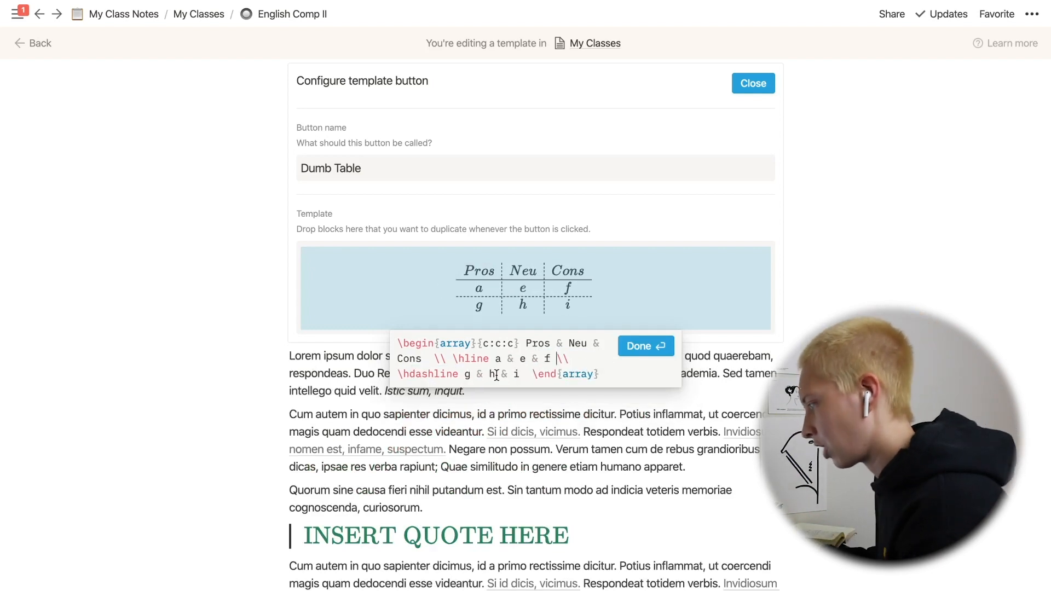
Examine the array code's \begin and \end commands, the {c:c:c} column definition, and the heading row with its \hline
drag(398, 343, 481, 344)
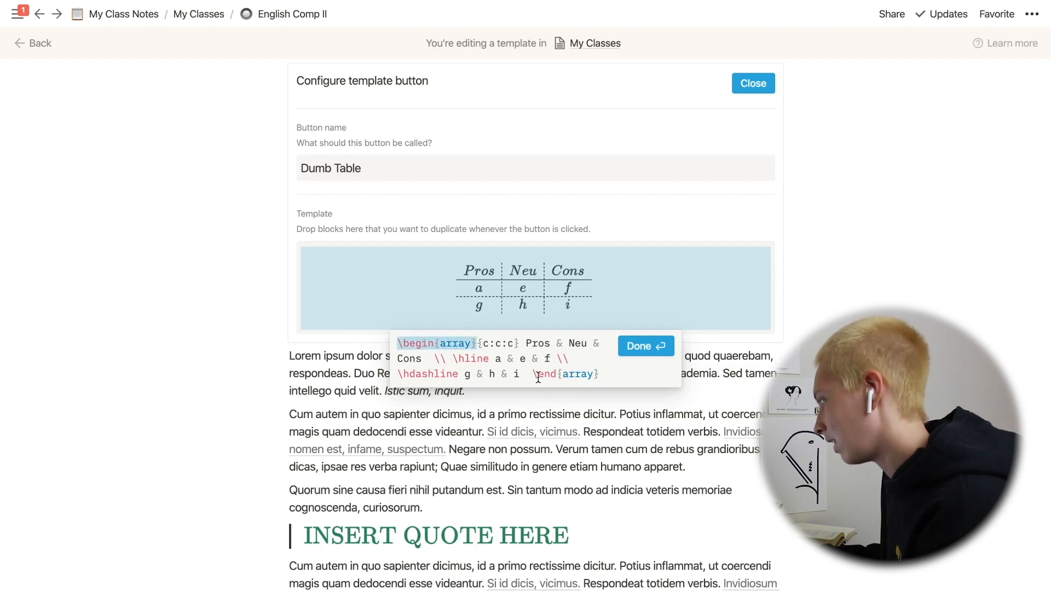
drag(533, 374, 602, 375)
drag(477, 344, 521, 343)
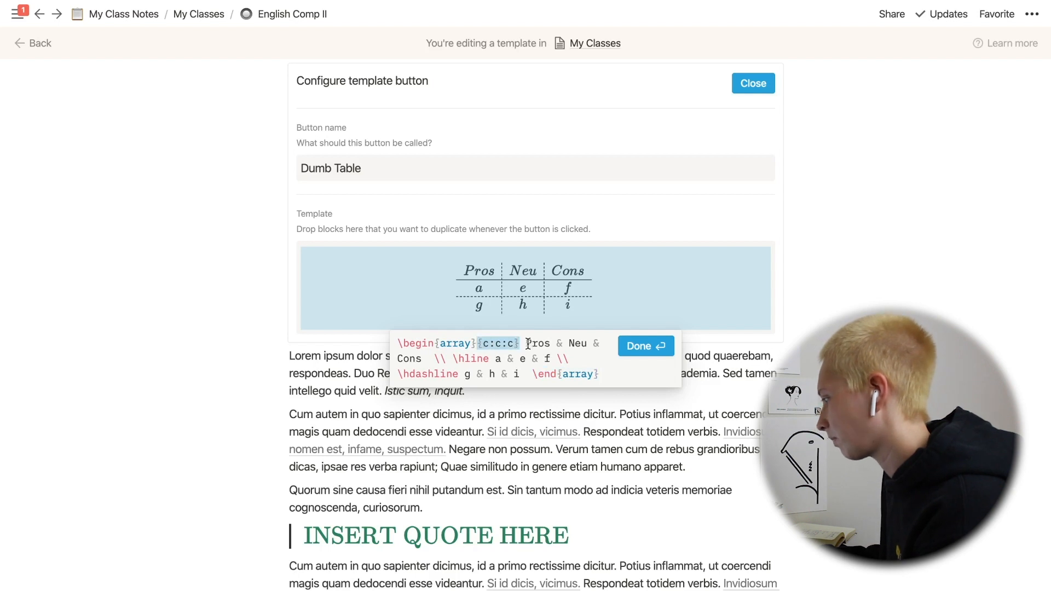
drag(525, 343, 489, 360)
click(435, 361)
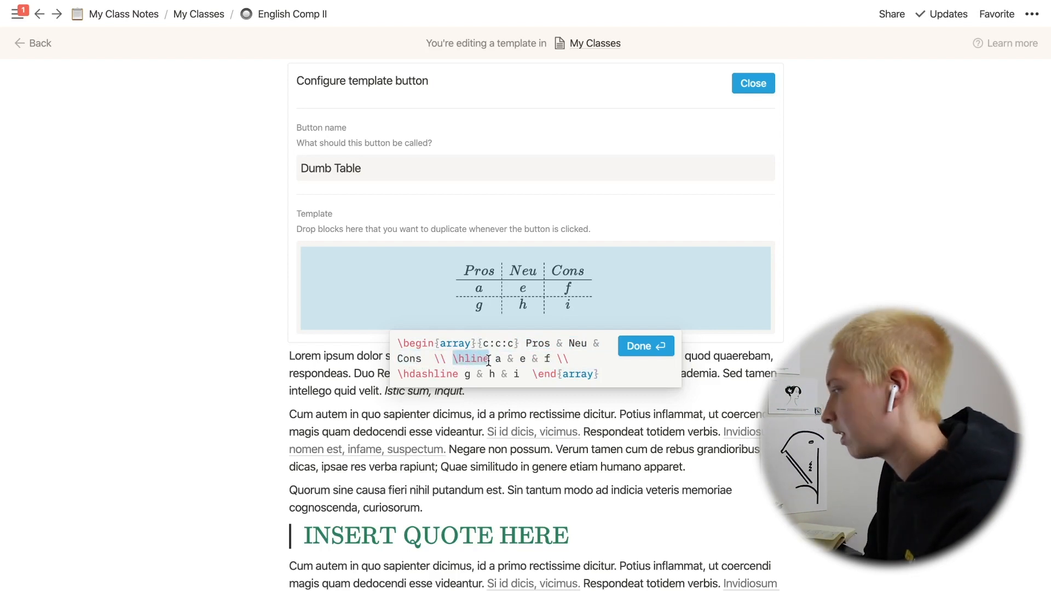
Review the array's \hdashline command and last row, apply the equation, and close the Dumb Table button's configuration
drag(404, 374, 459, 376)
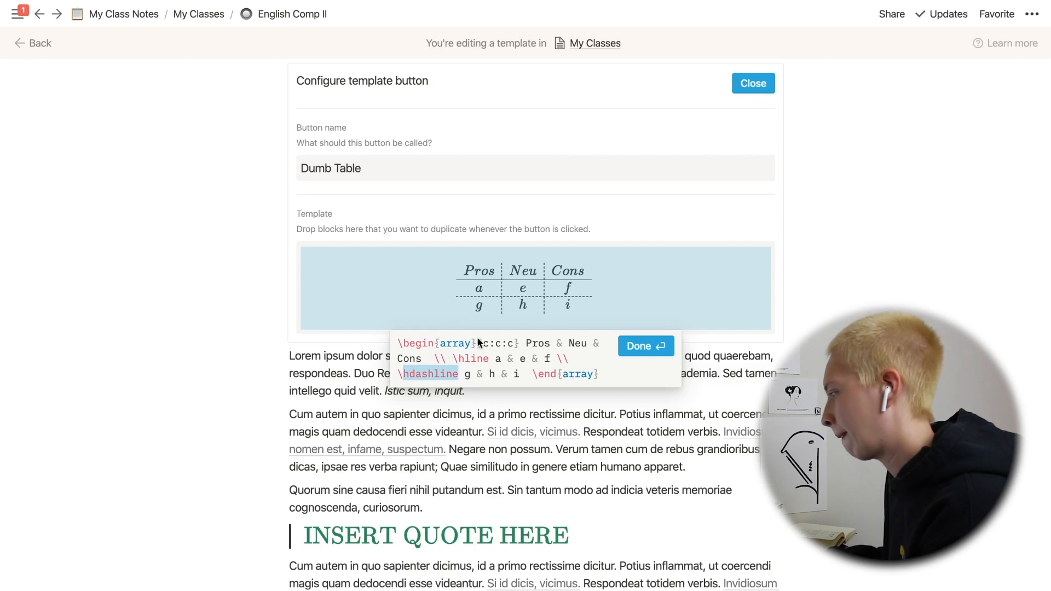
click(463, 375)
drag(465, 376, 520, 377)
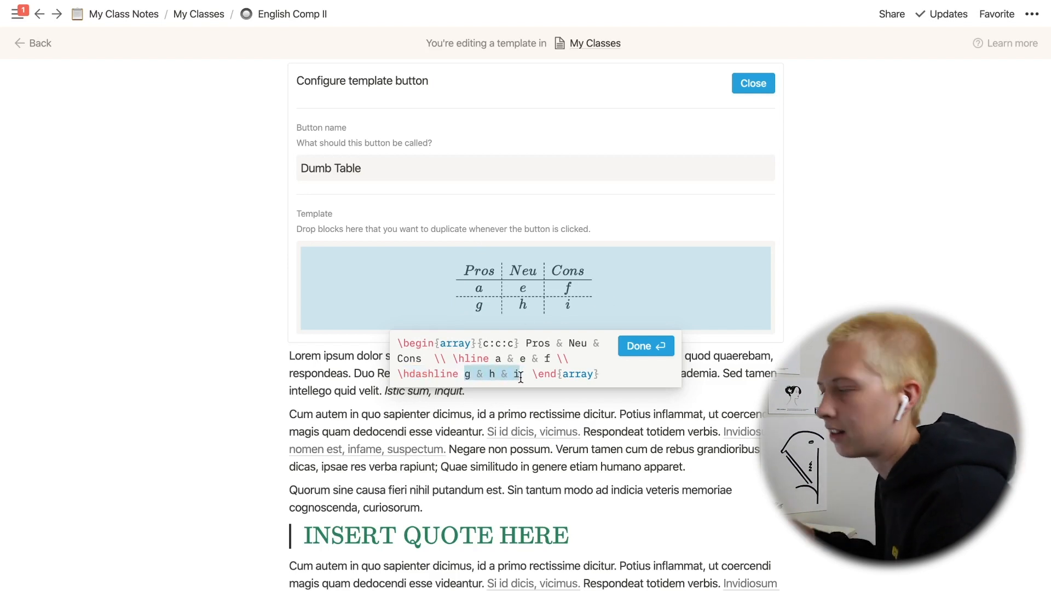
click(660, 353)
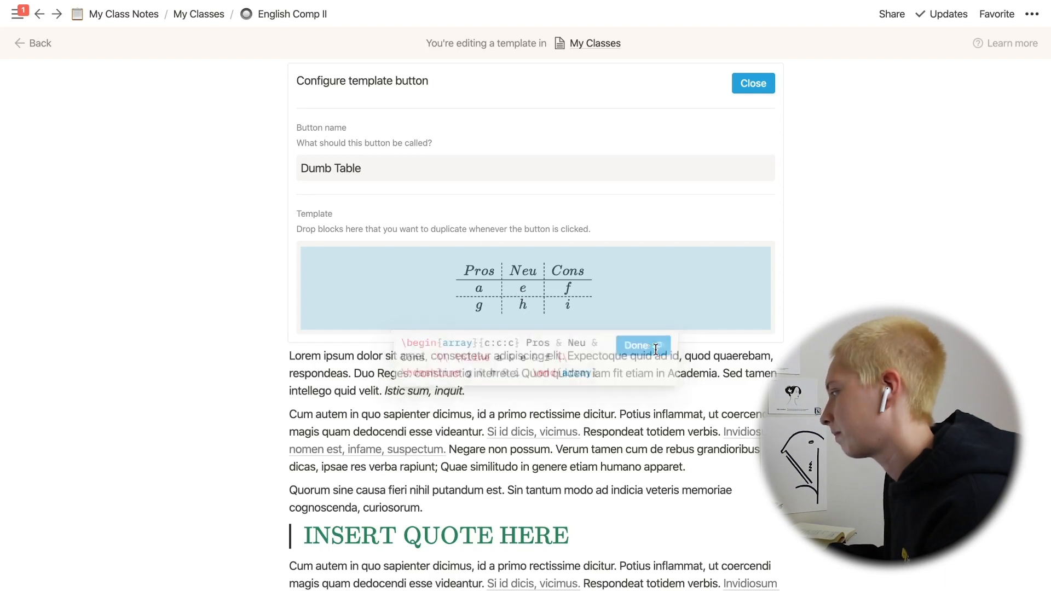
scroll(588, 335, up, 1)
scroll(588, 335, up, 1)
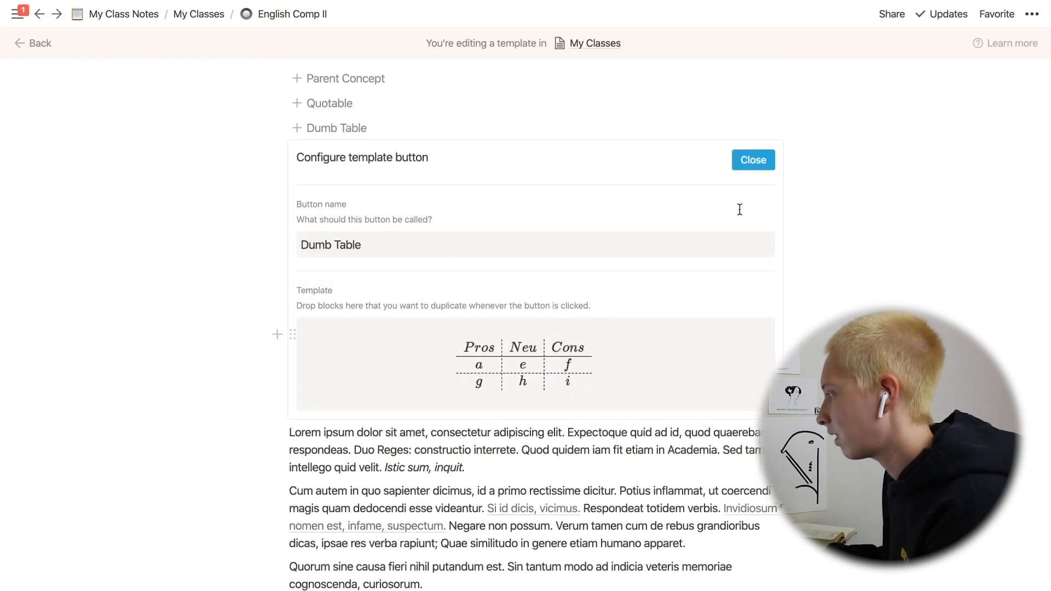
click(759, 161)
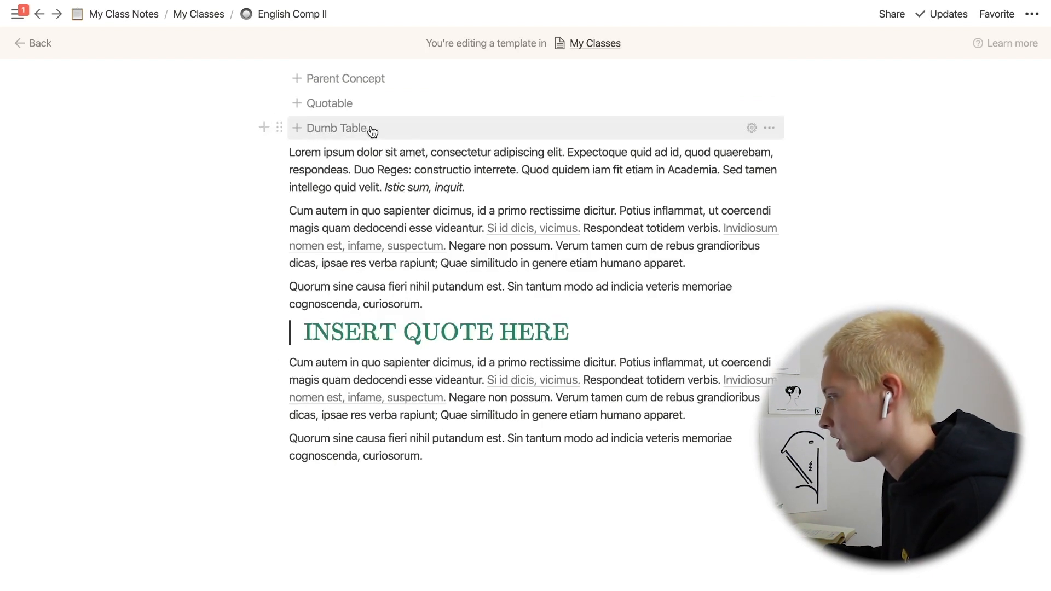
Generate a table from the Dumb Table button and move it between the last two sample paragraphs
click(371, 129)
click(237, 179)
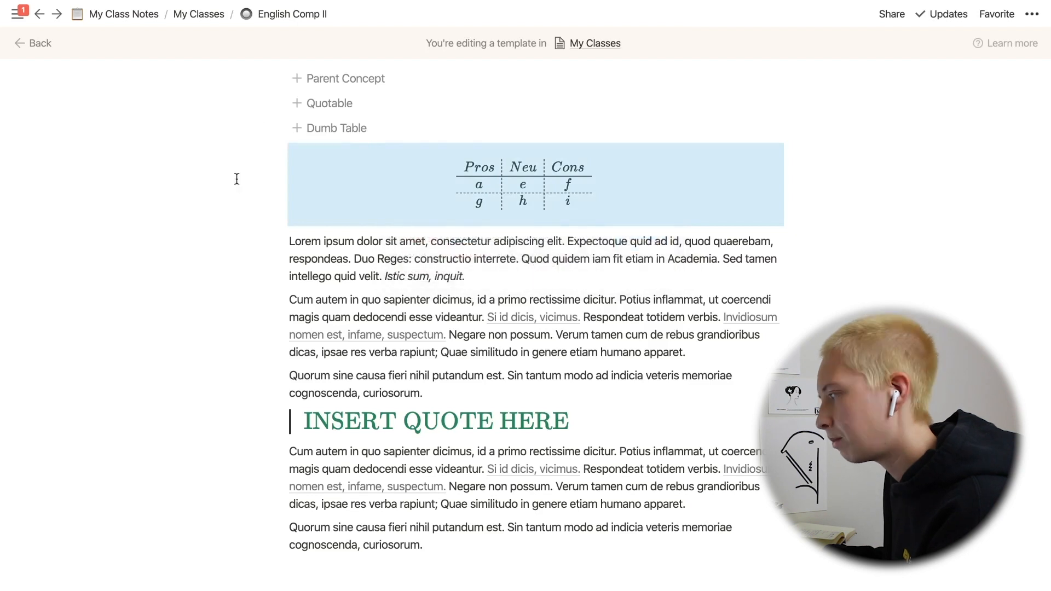
click(237, 178)
drag(279, 151, 282, 502)
click(146, 432)
Duplicate the Parent Concept button and move the copy below the second sample paragraph
scroll(145, 432, up, 2)
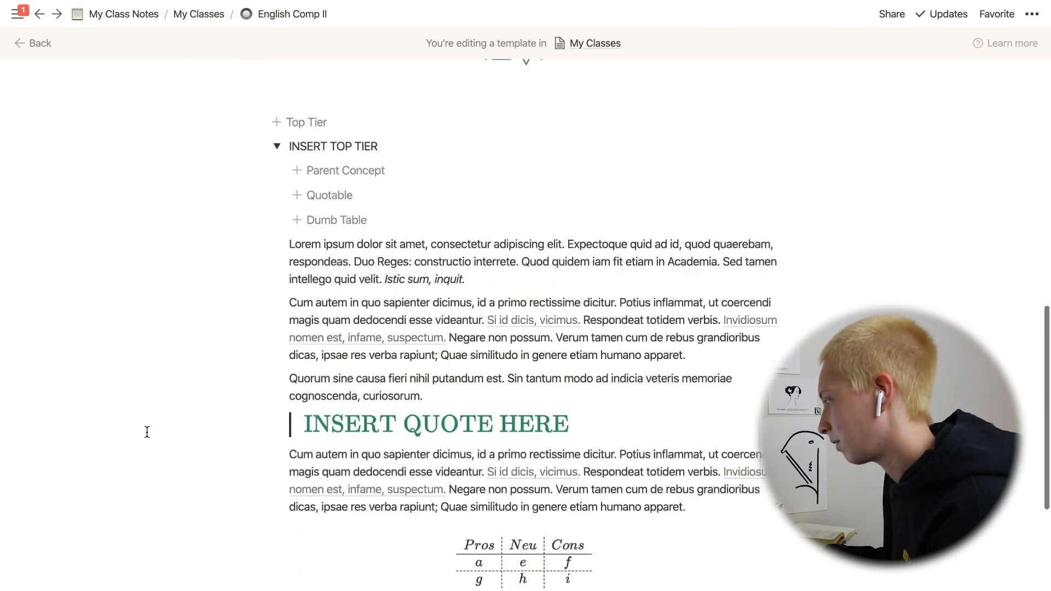
scroll(146, 432, down, 1)
click(285, 121)
click(280, 118)
click(200, 77)
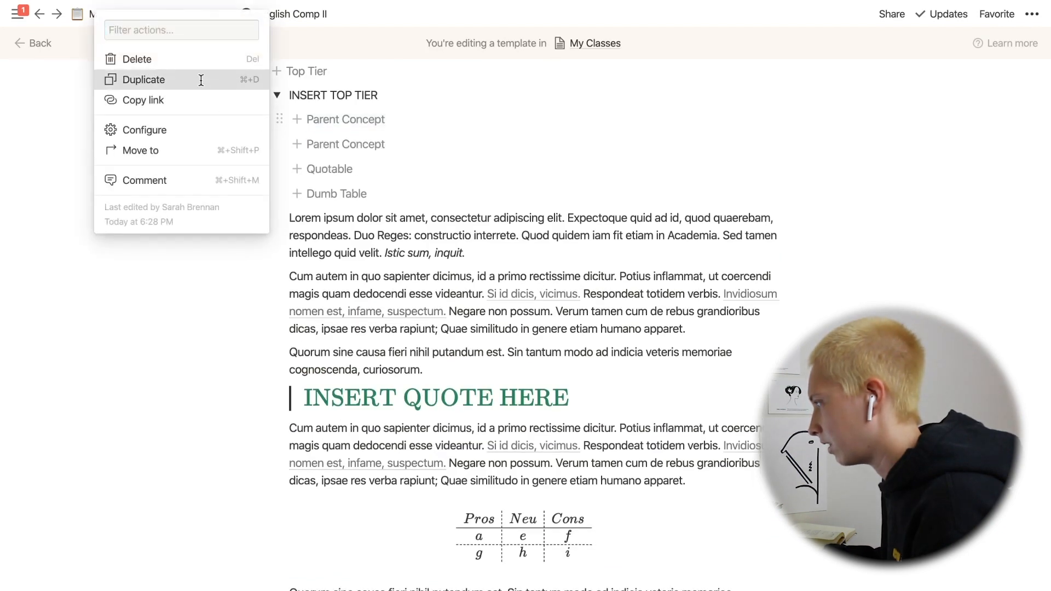
drag(282, 141, 320, 334)
Generate three INSERT PARENT CONCEPT toggles from the button placed between the sample paragraphs
click(322, 327)
click(333, 330)
click(334, 331)
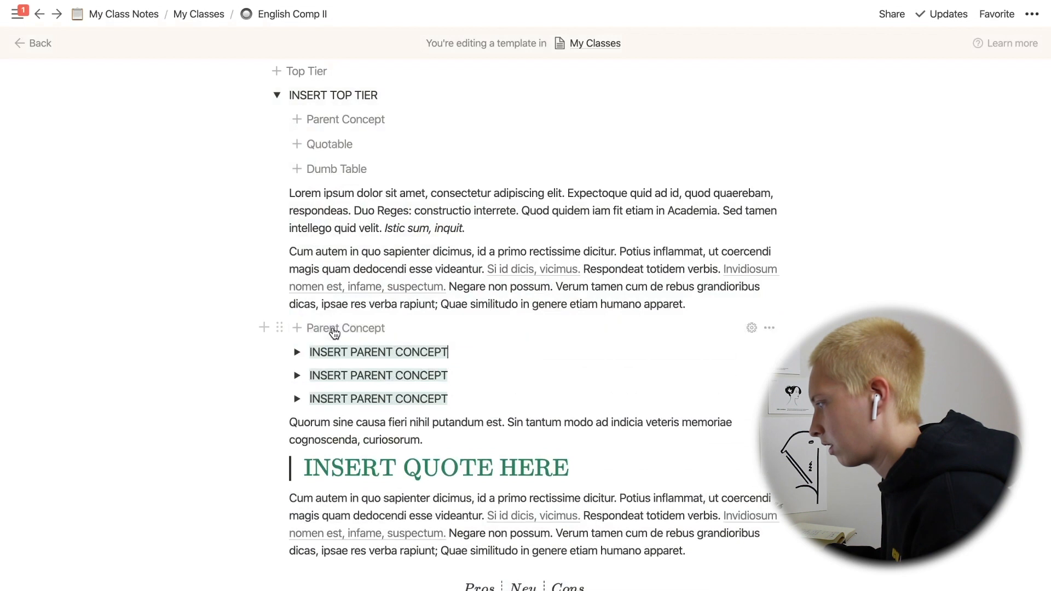
scroll(175, 377, down, 3)
Insert a callout below the Dumb Table button inside the INSERT TOP TIER toggle, containing the text Summary:
scroll(174, 376, up, 5)
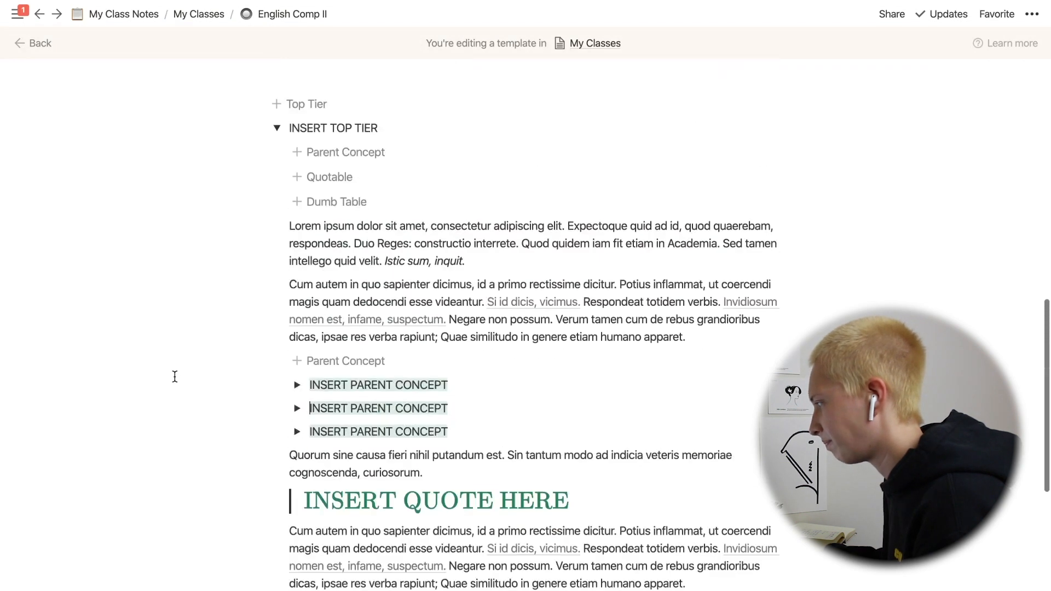
text(/)
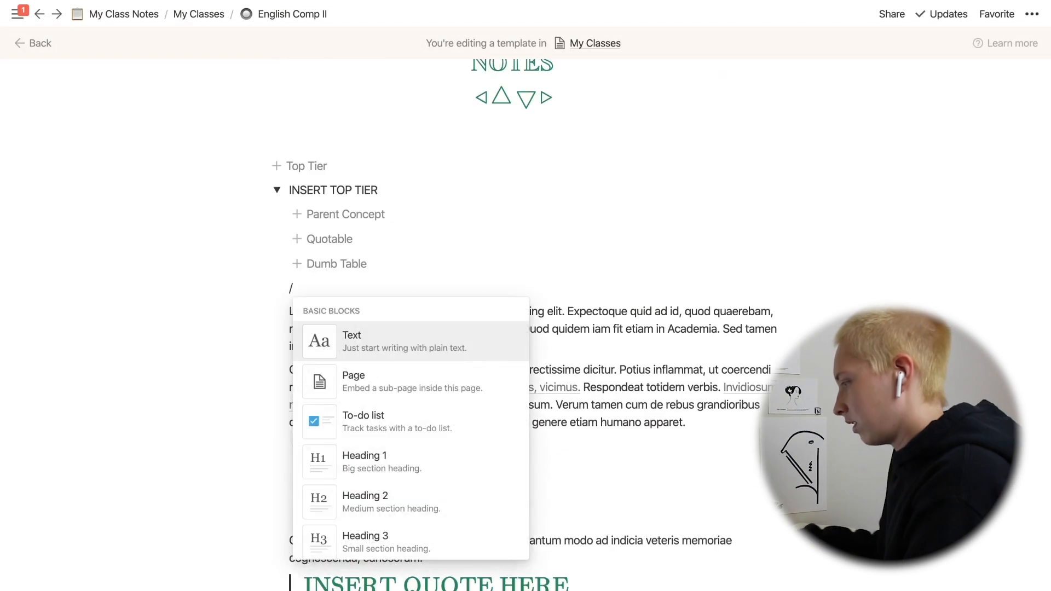
key(BackSpace)
text(/call)
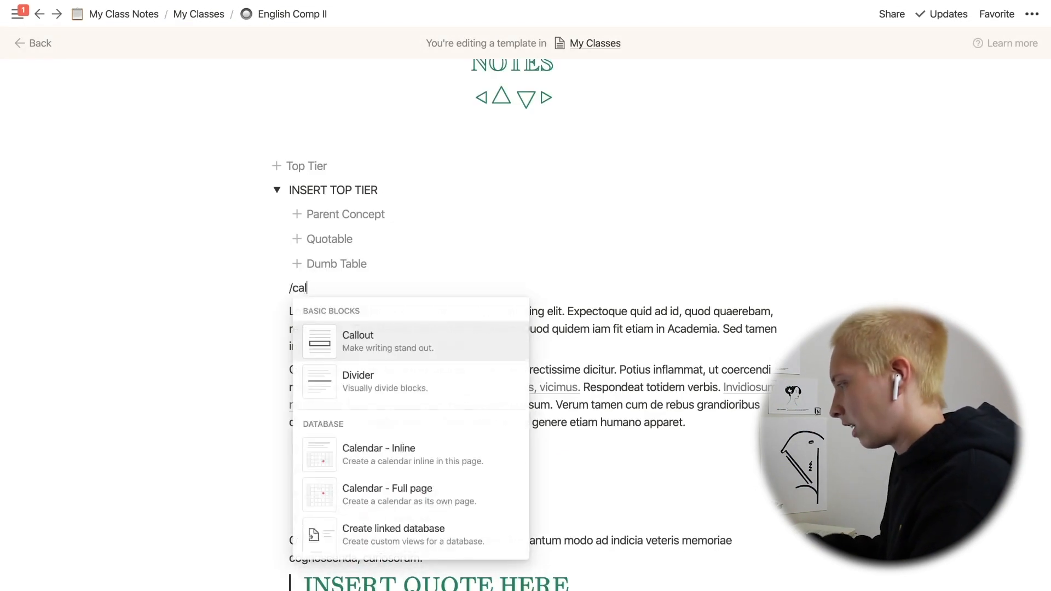
click(363, 350)
scroll(361, 328, down, 3)
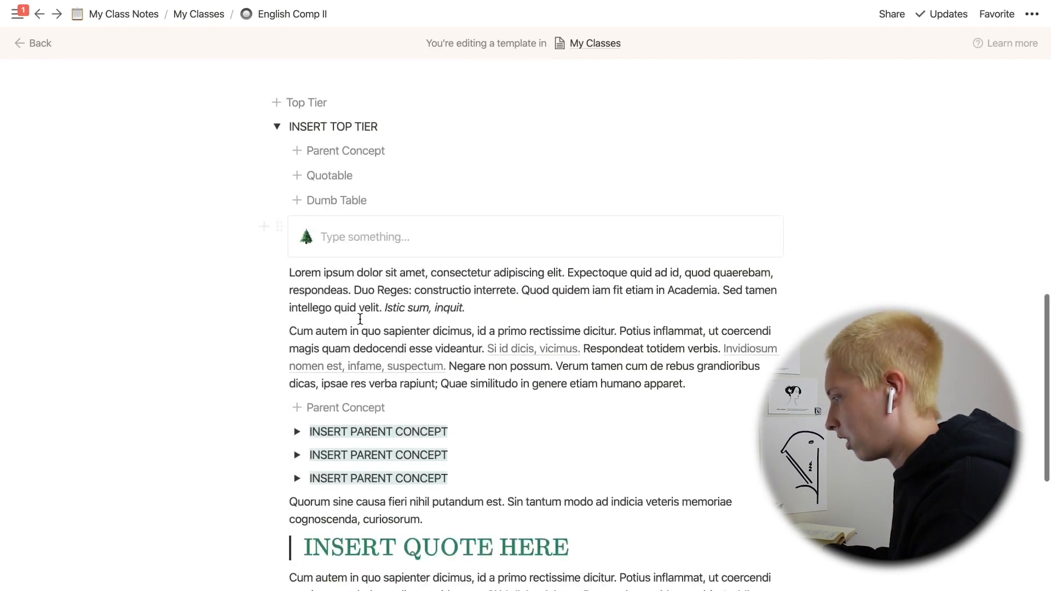
text(Summary:)
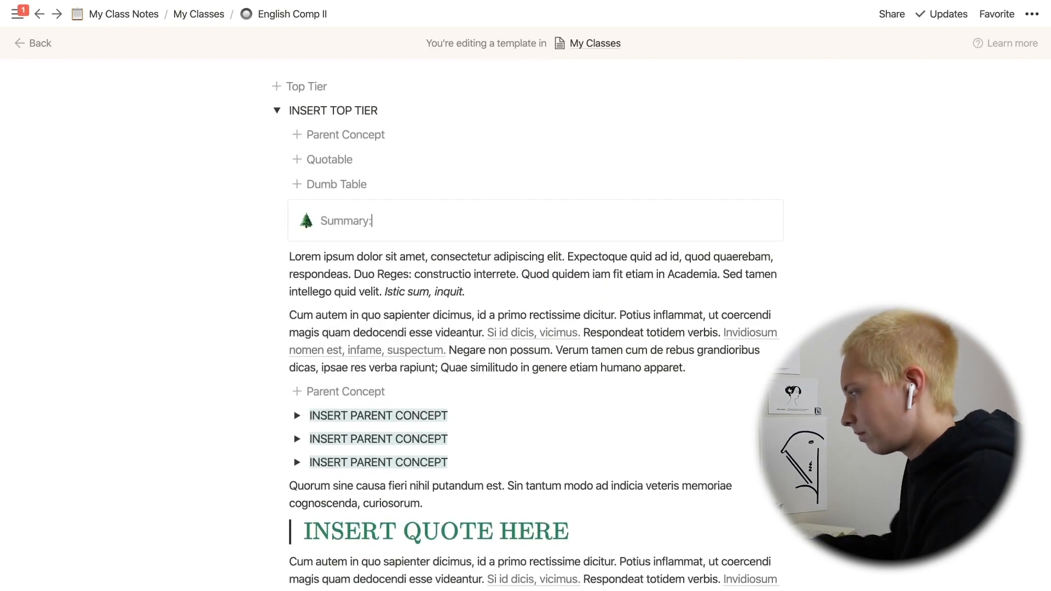
Delete all the sample paragraphs, toggles, quote and table below the Summary callout
scroll(455, 312, down, 5)
scroll(455, 312, up, 6)
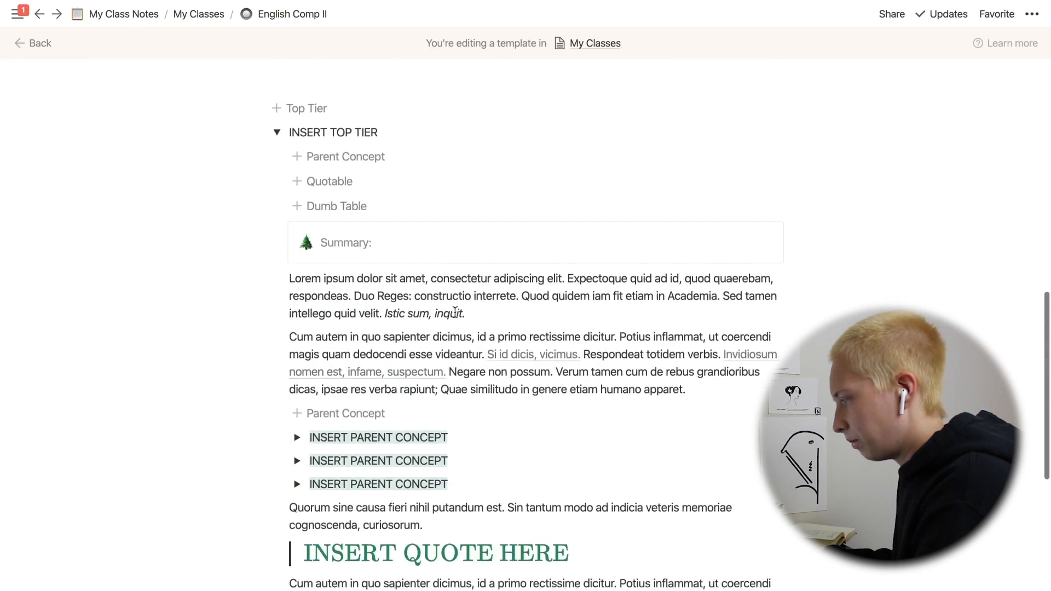
scroll(454, 312, down, 2)
drag(264, 175, 724, 497)
key(Delete)
scroll(291, 283, up, 4)
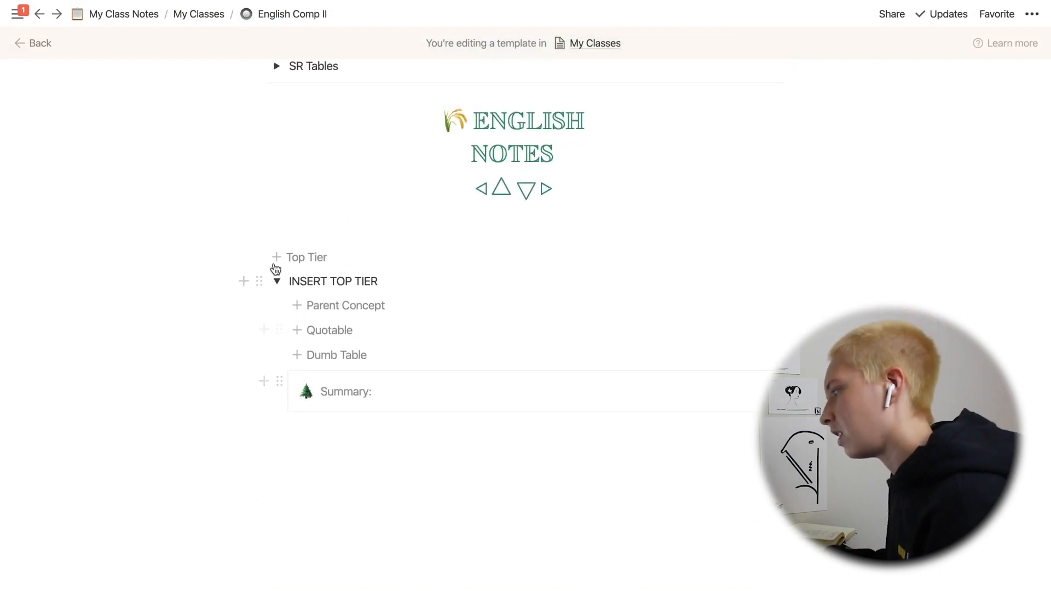
Move the Parent Concept, Quotable and Dumb Table buttons and the Summary callout into the INSERT TOP TIER toggle of the Top Tier button's template
click(276, 281)
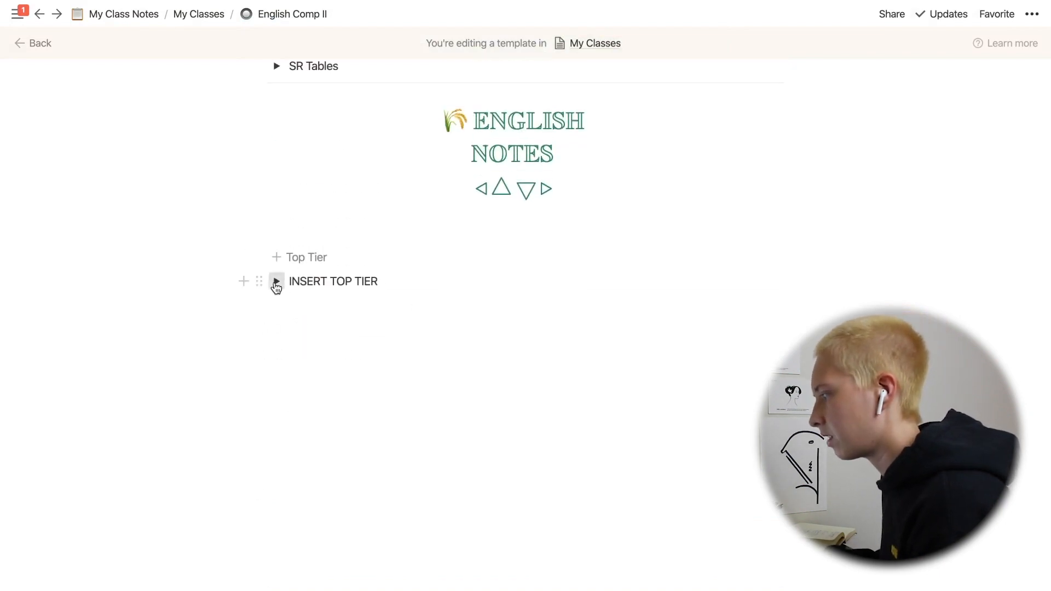
click(276, 282)
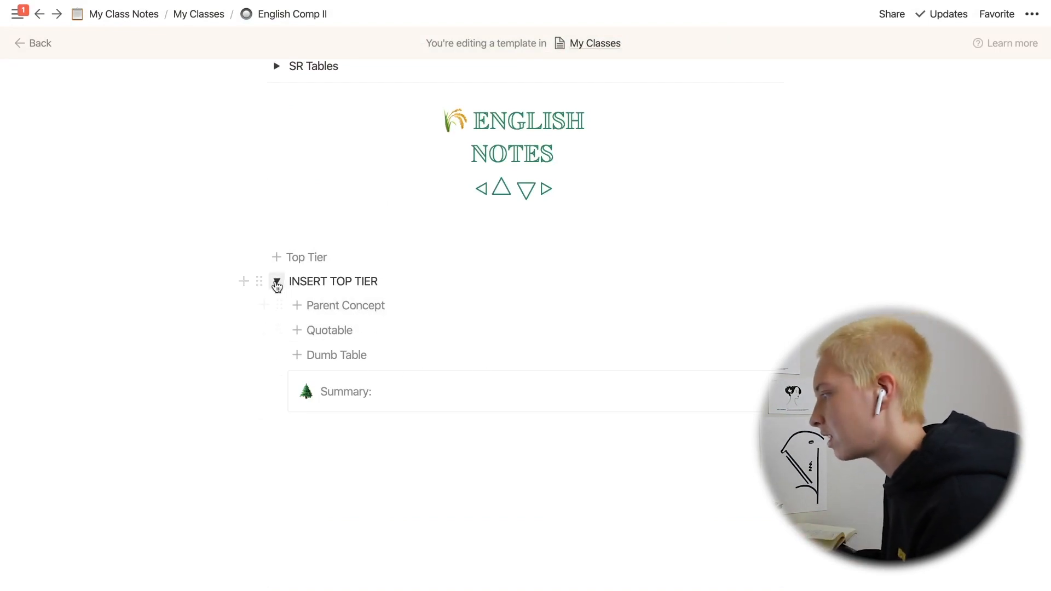
click(277, 281)
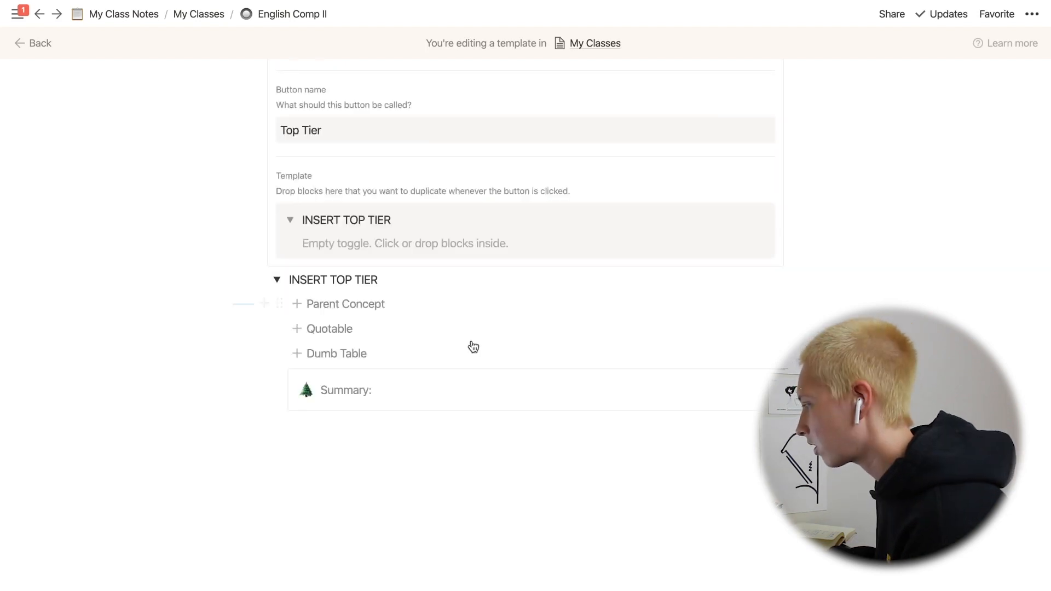
drag(233, 293, 446, 401)
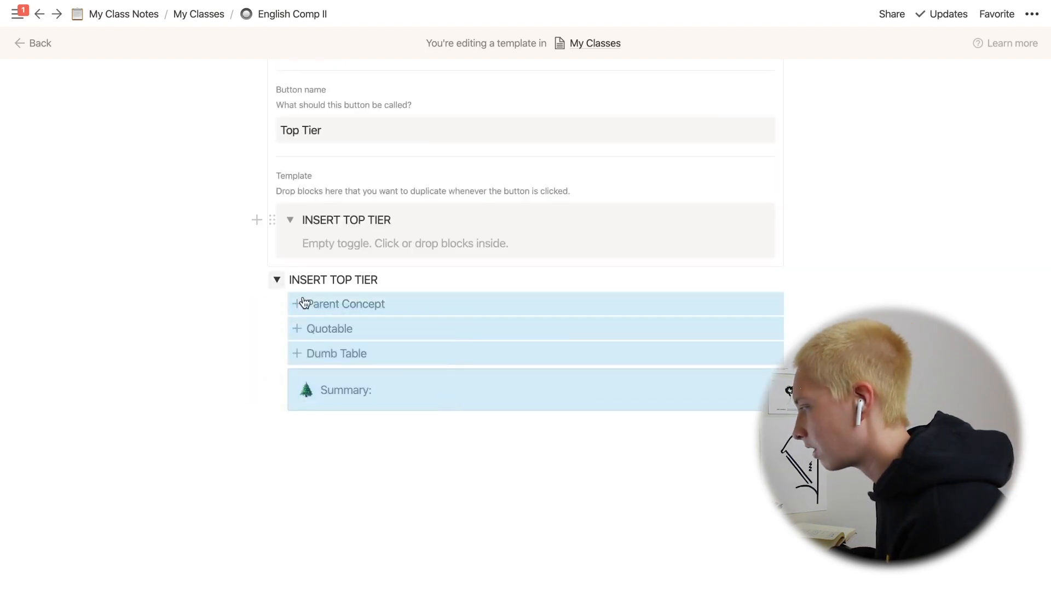
drag(277, 301, 338, 241)
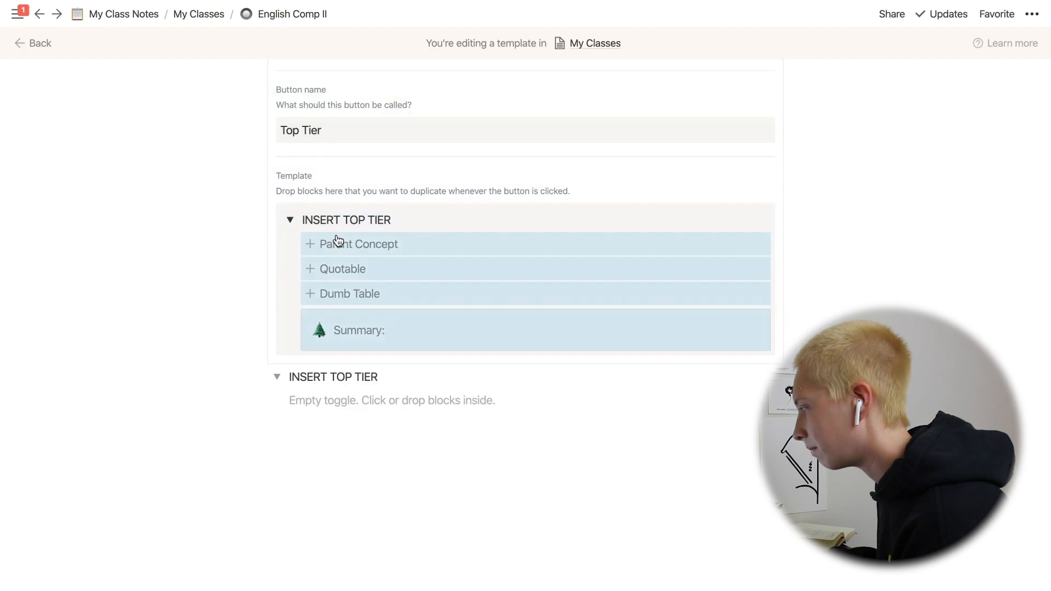
Add a placeholder line ... below the template's Summary callout and delete the emptied INSERT TOP TIER toggle outside the template
click(276, 319)
text(...)
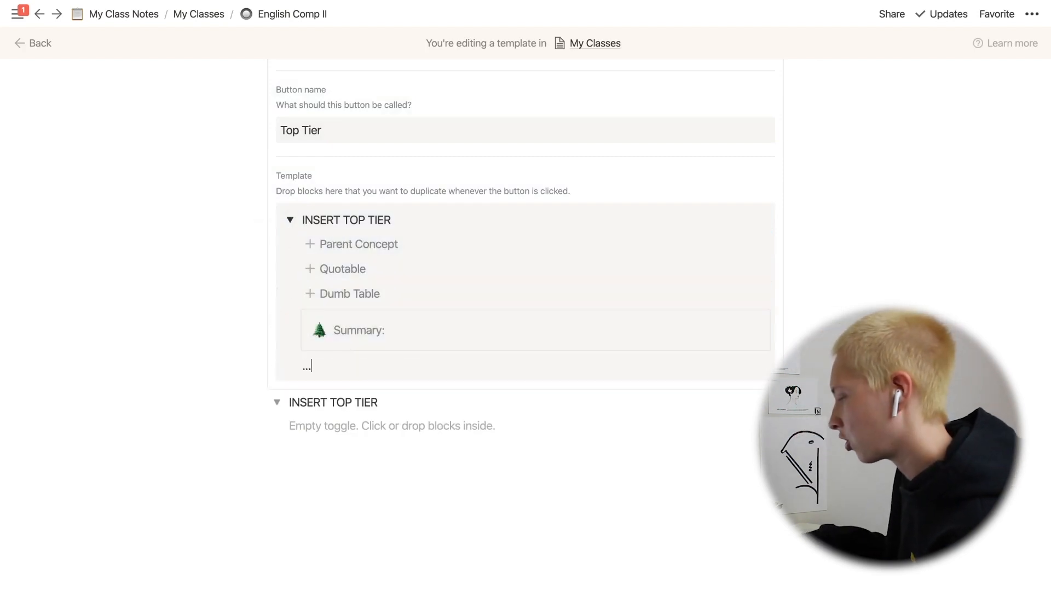
click(259, 403)
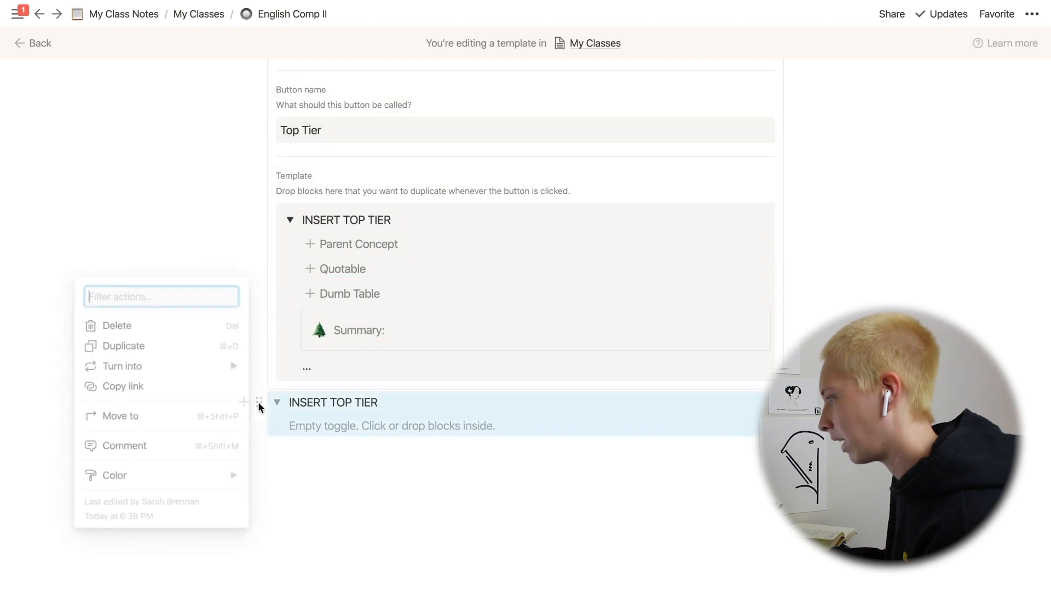
click(114, 324)
Collapse the template's INSERT TOP TIER toggle and close the Top Tier button's configuration
click(290, 220)
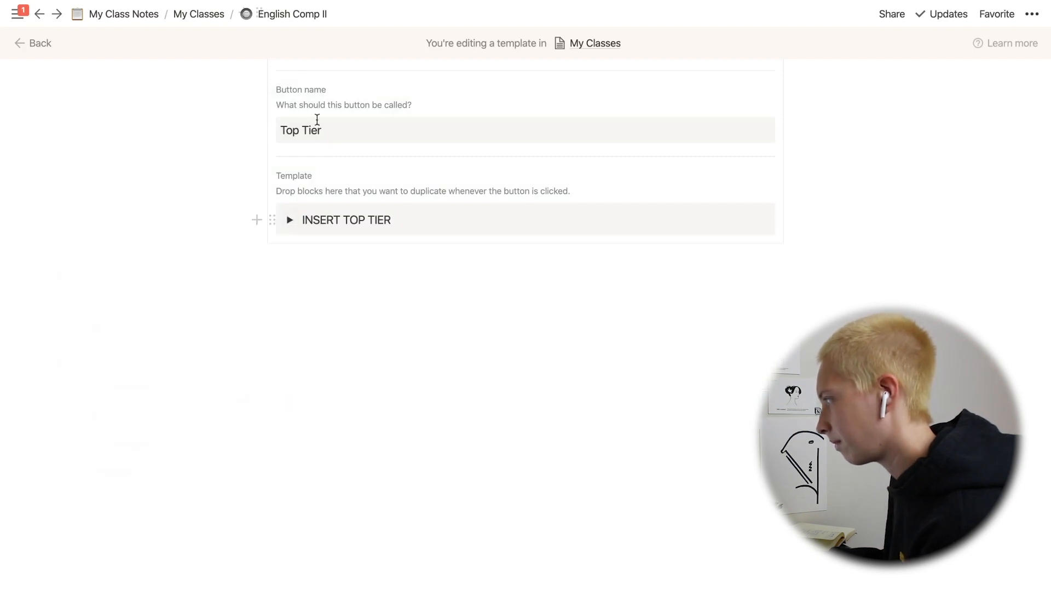
scroll(616, 170, up, 4)
click(734, 237)
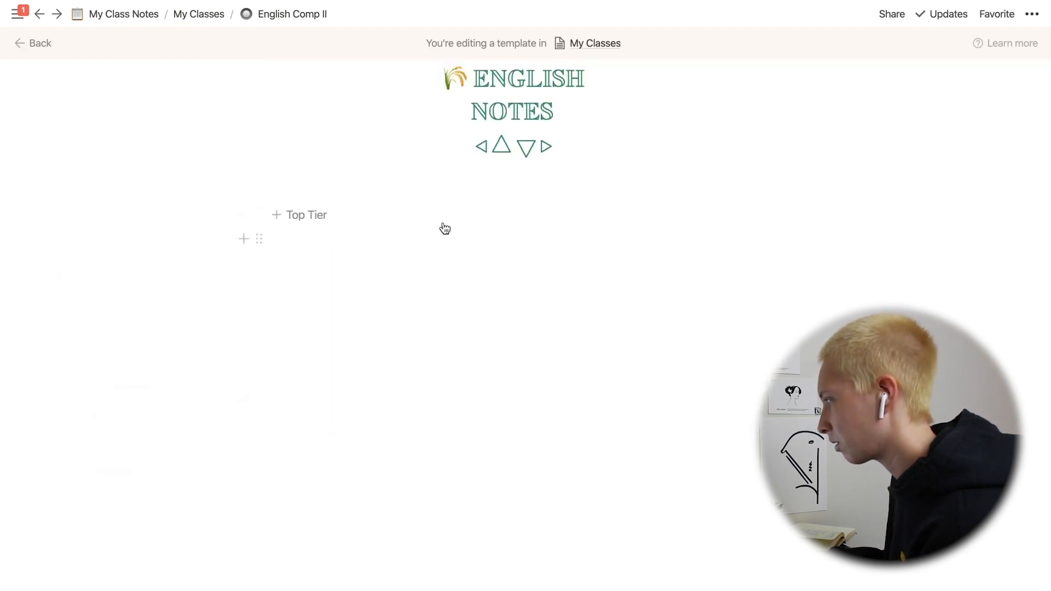
Generate three INSERT TOP TIER toggles from the Top Tier button, check their contents and leave them collapsed
click(316, 216)
click(303, 211)
click(303, 211)
click(277, 253)
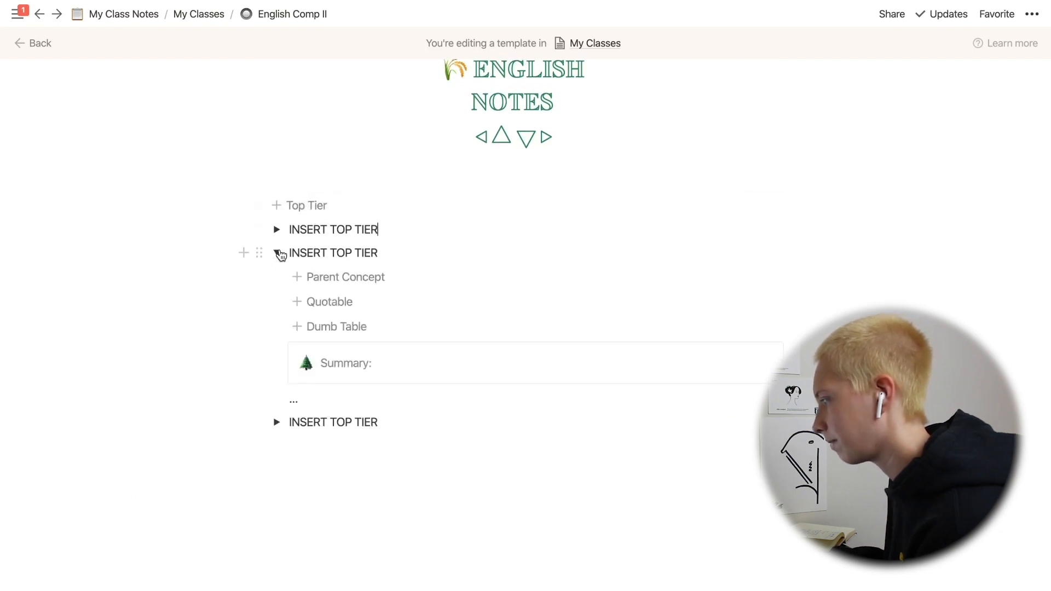
click(278, 253)
click(275, 277)
click(274, 277)
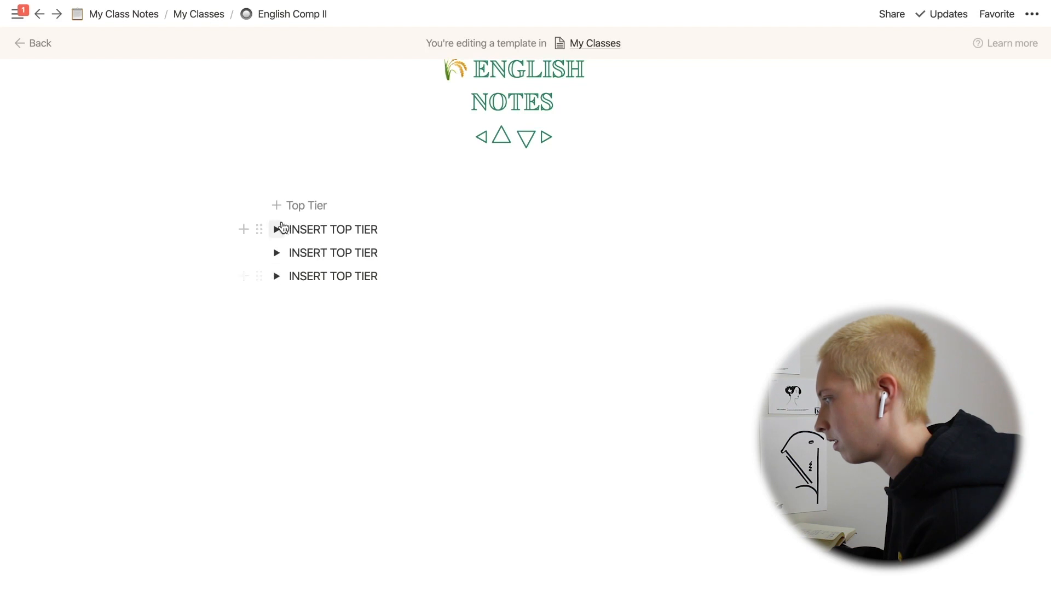
click(277, 230)
click(277, 229)
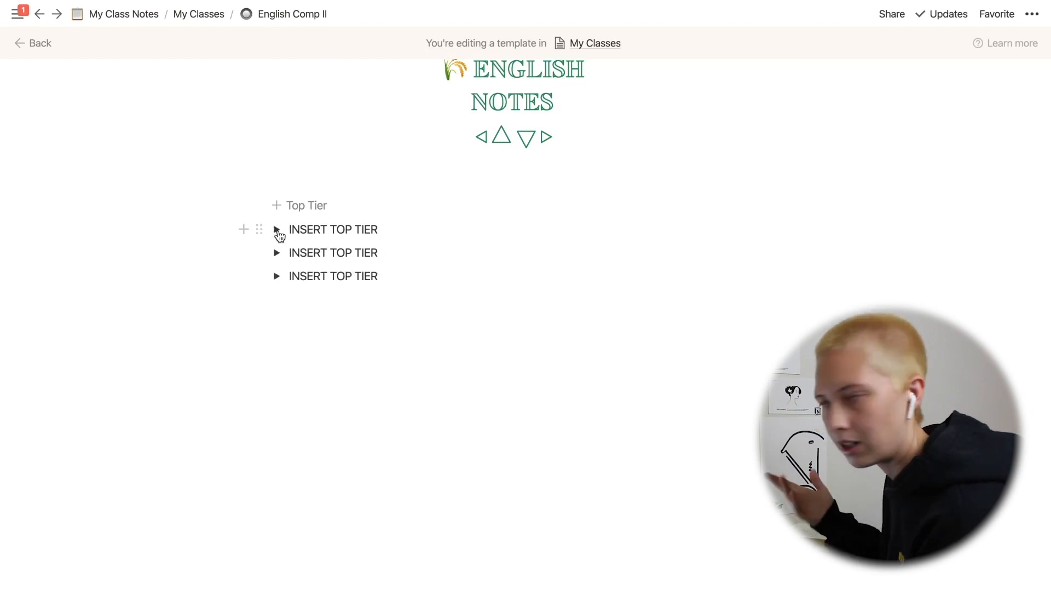
Expand the SR Tables toggle above the English Notes heading to reach the My Class Notes and Assignments tables
scroll(284, 232, up, 3)
scroll(285, 232, up, 2)
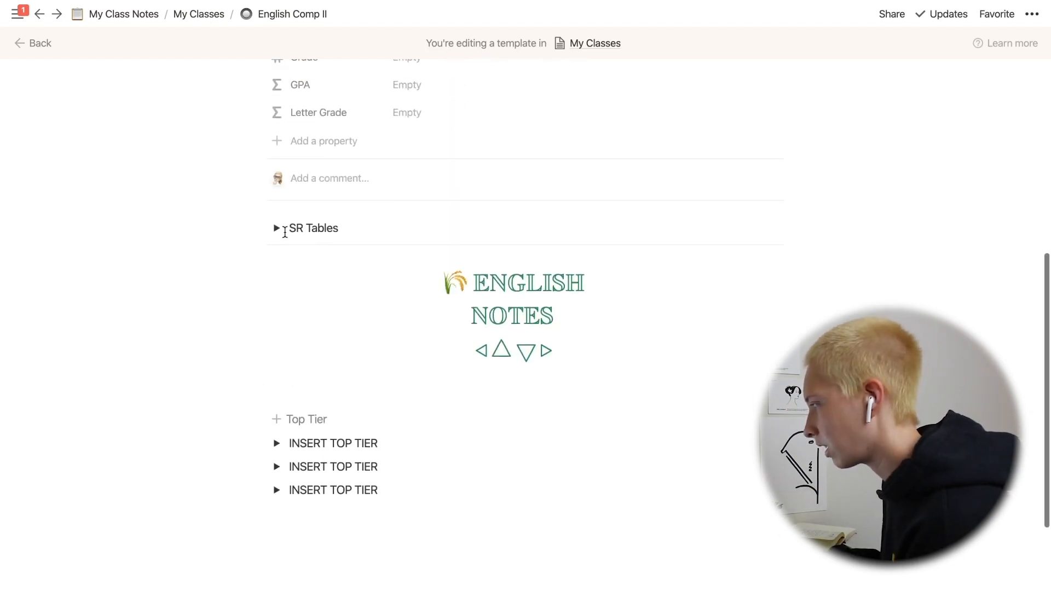
click(277, 229)
scroll(178, 340, down, 4)
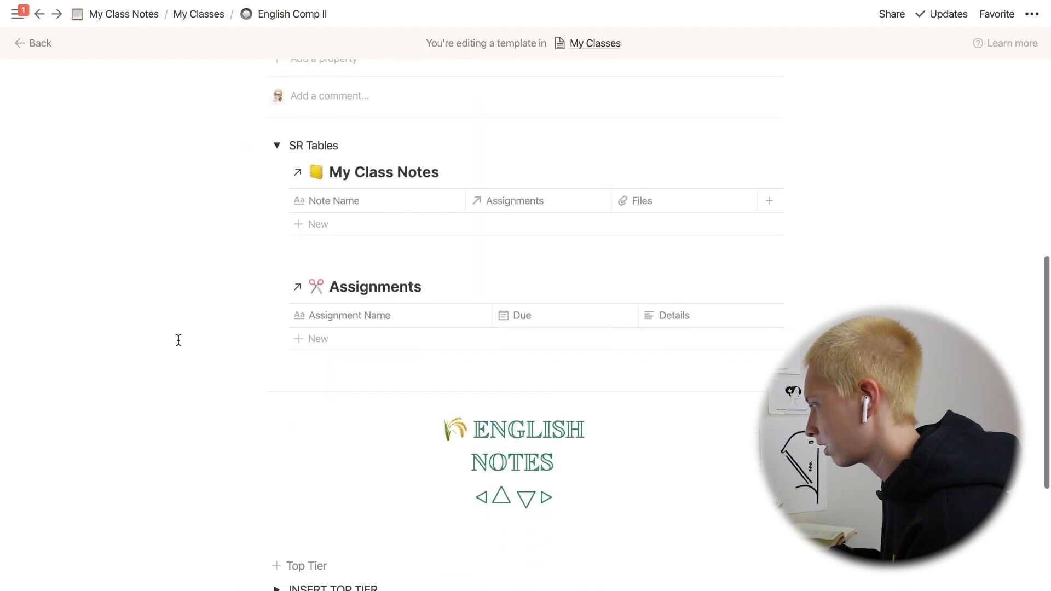
scroll(178, 340, up, 2)
scroll(178, 340, down, 2)
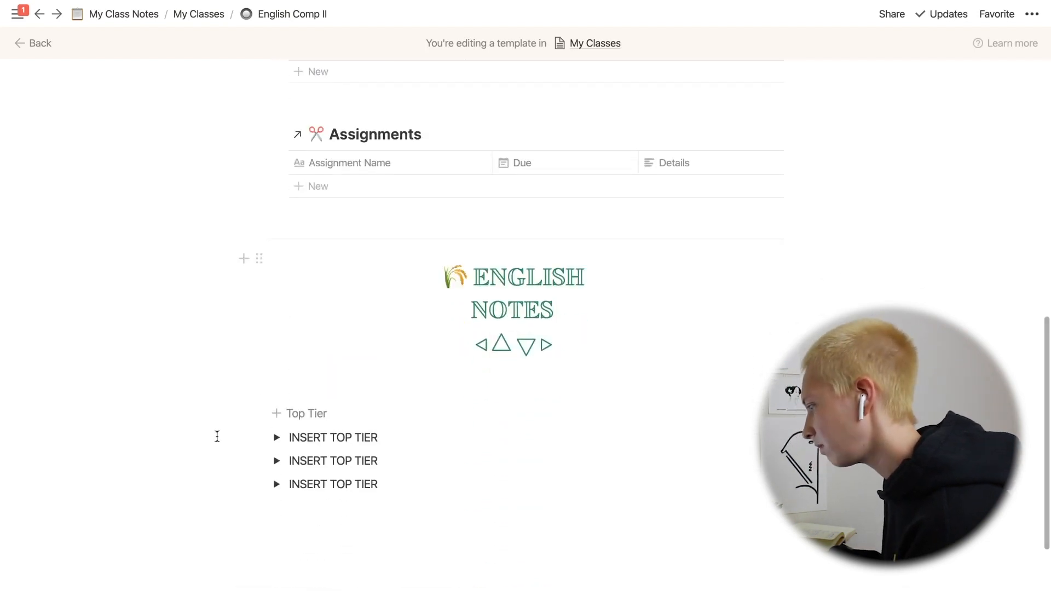
Move the three INSERT TOP TIER toggles together into the My Class Notes table as entries
drag(214, 436, 432, 495)
scroll(431, 495, down, 2)
scroll(241, 466, up, 2)
drag(216, 436, 400, 500)
scroll(399, 497, up, 2)
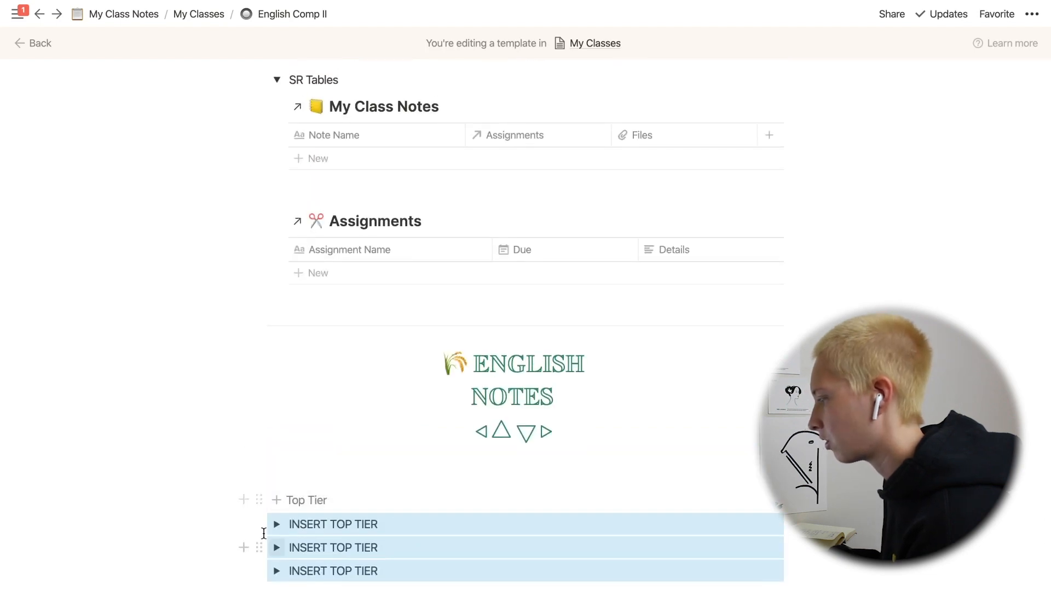
drag(258, 527, 348, 152)
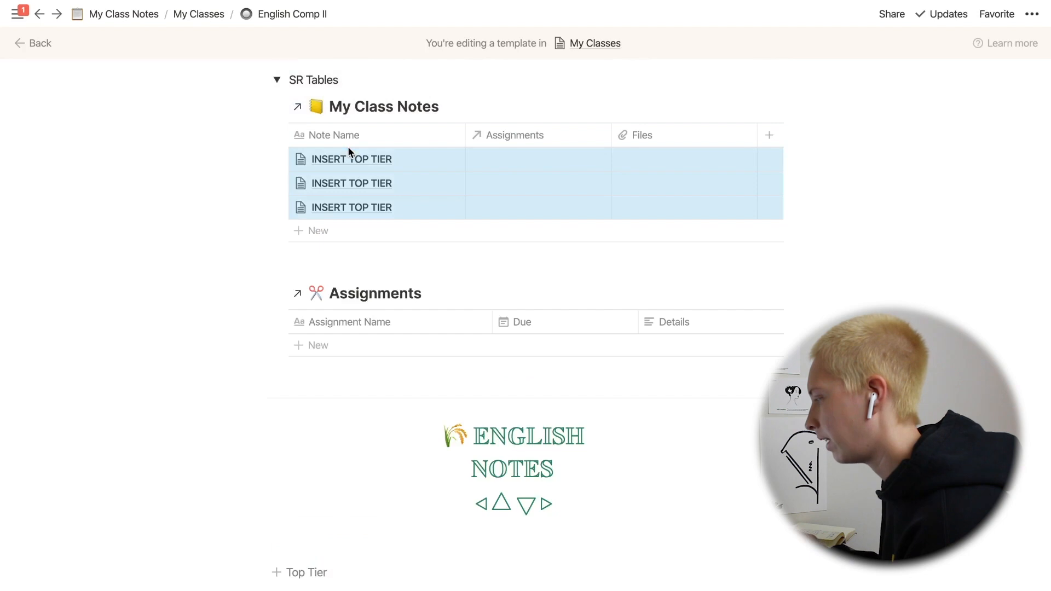
Check the Notes relation property of the English Comp II page for the entries moved into My Class Notes
click(212, 164)
scroll(212, 164, up, 1)
scroll(212, 164, up, 10)
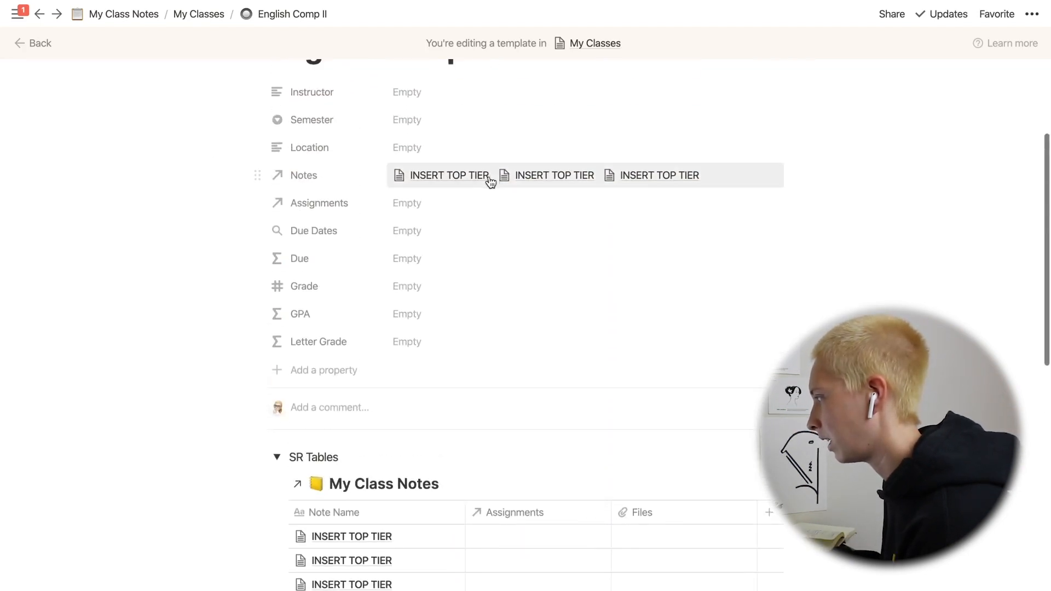
scroll(166, 440, down, 9)
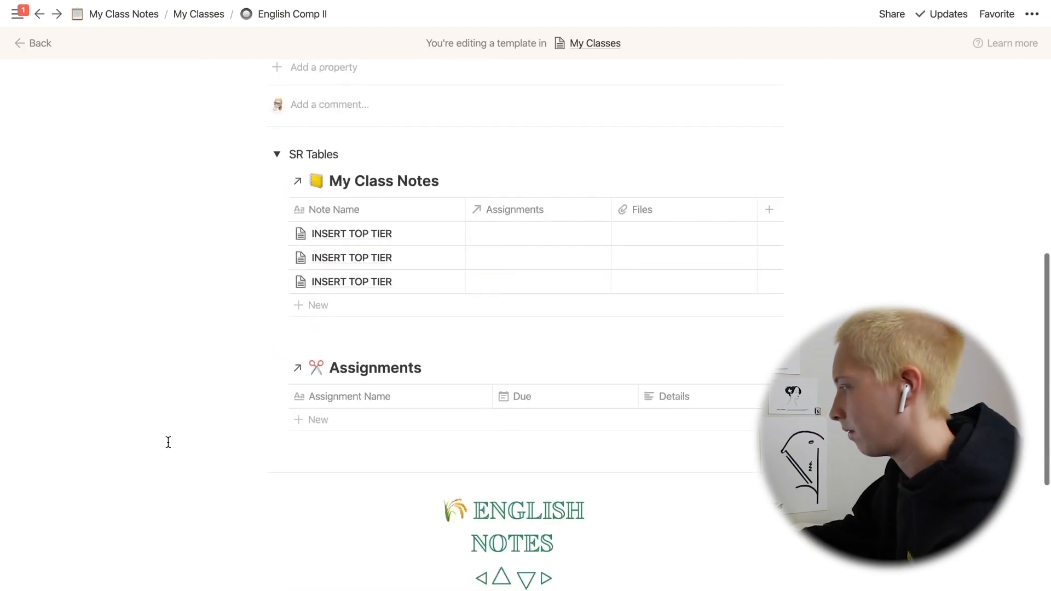
Undo the move into My Class Notes and delete the three INSERT TOP TIER toggles below the Top Tier button
scroll(168, 443, down, 4)
click(168, 442)
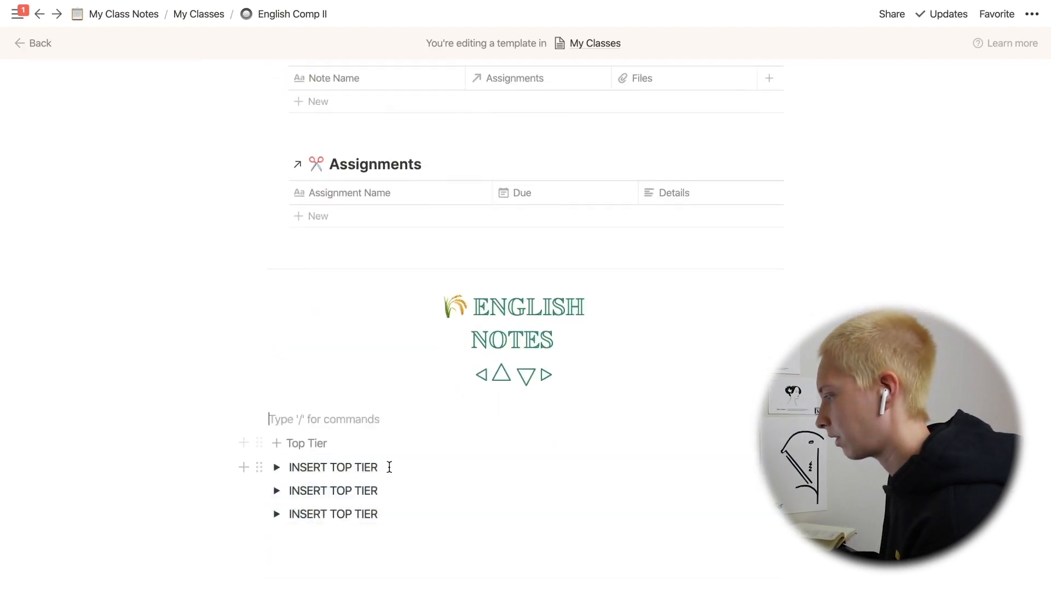
drag(223, 466, 334, 502)
key(Delete)
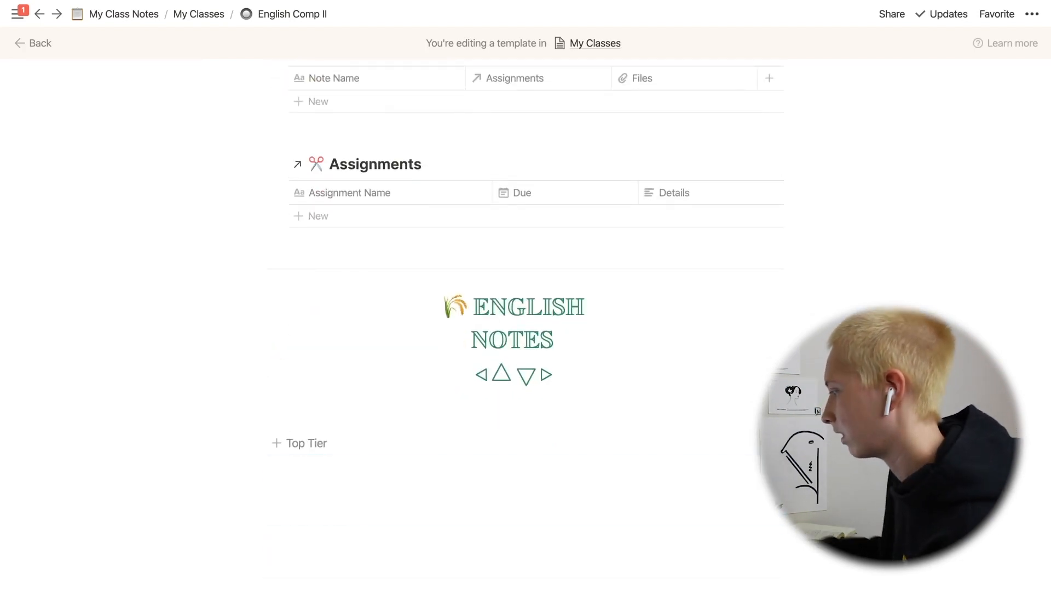
Collapse the SR Tables toggle and leave the English Comp II template for the main My Class Notes page
scroll(525, 301, up, 6)
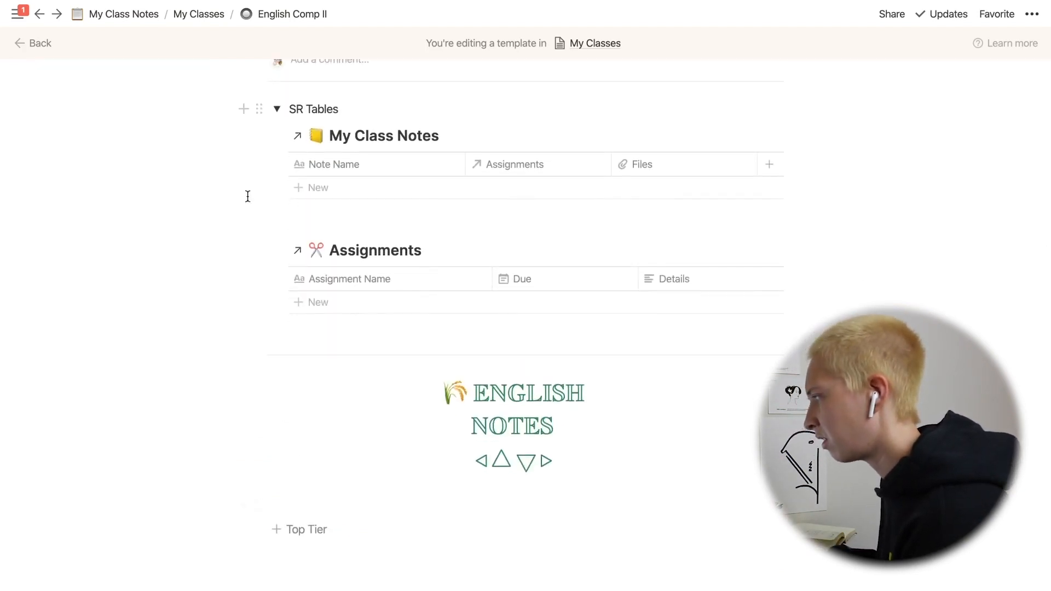
click(277, 110)
scroll(218, 248, up, 10)
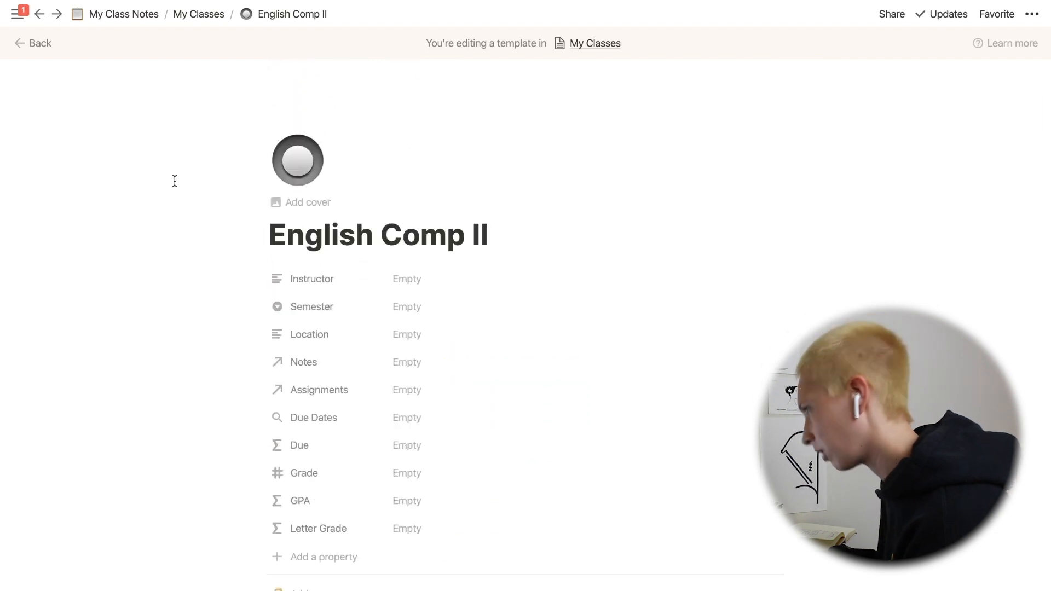
click(37, 53)
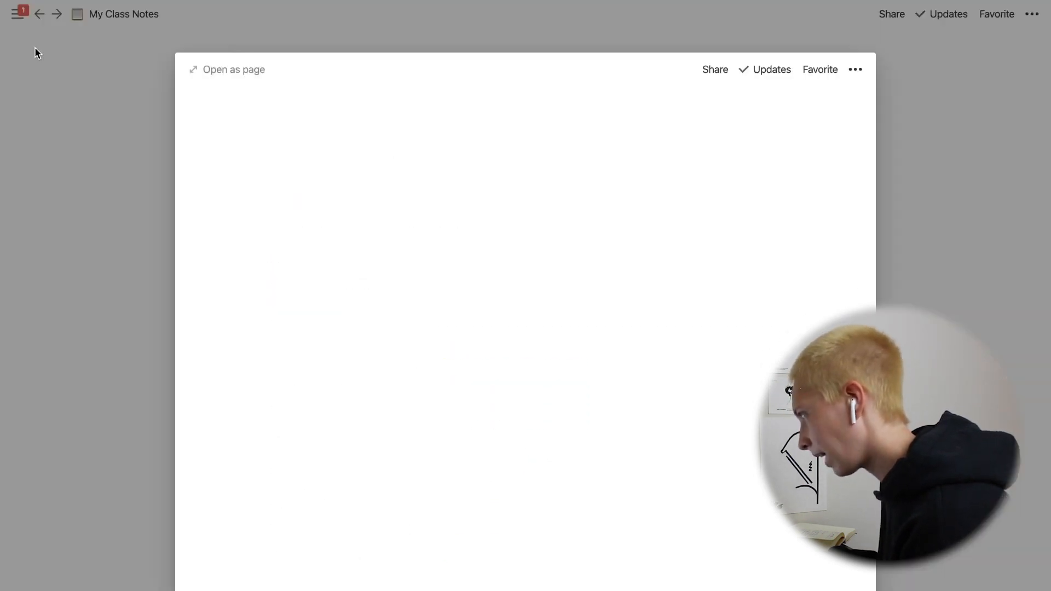
click(93, 475)
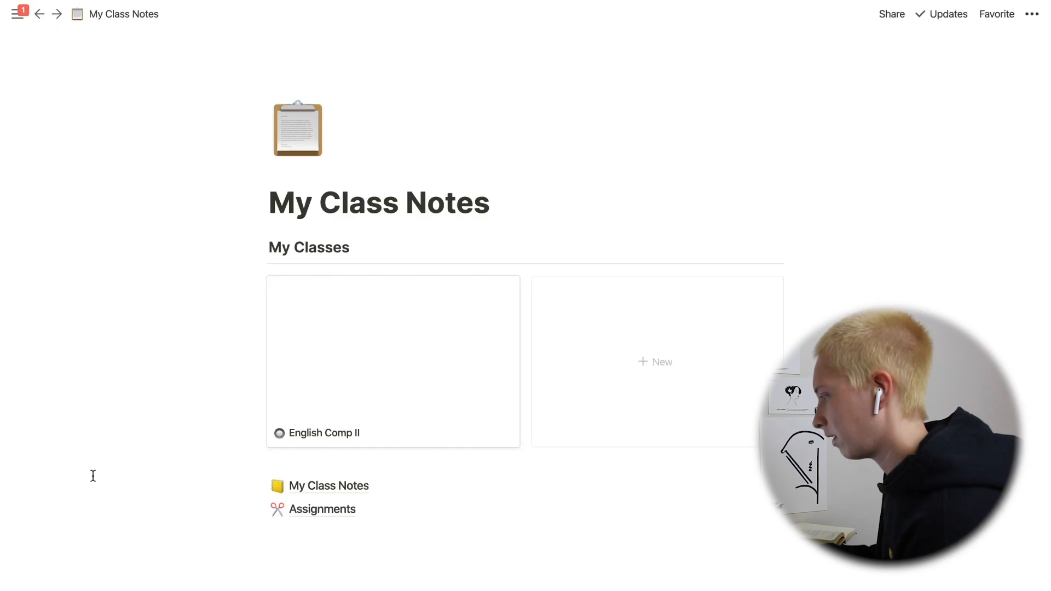
Create a new entry in My Classes titled Cell Biology & Genetics and open it as a full page
click(633, 402)
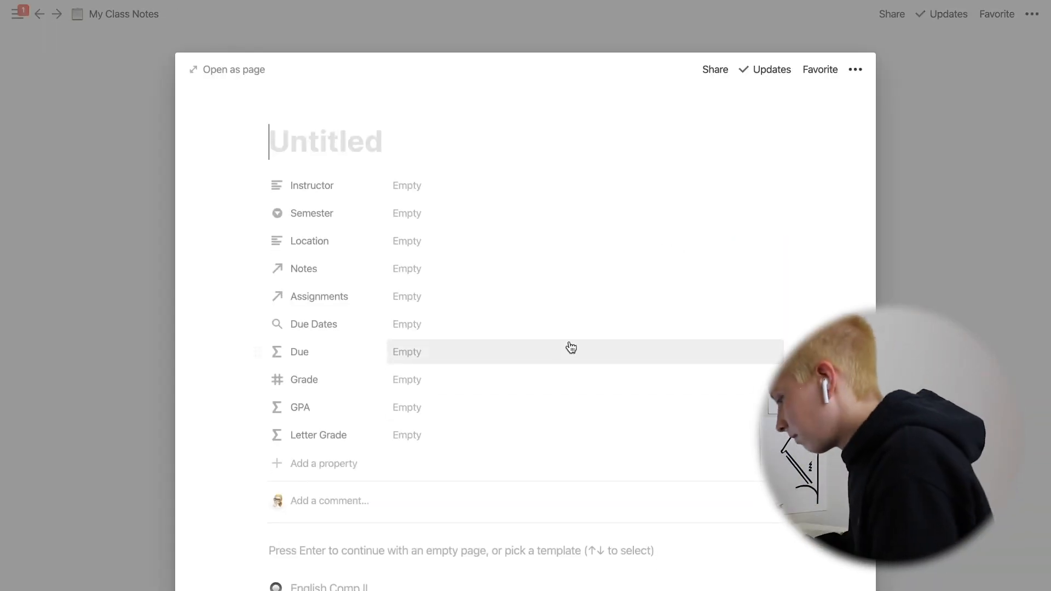
text(Cell Biology & genet)
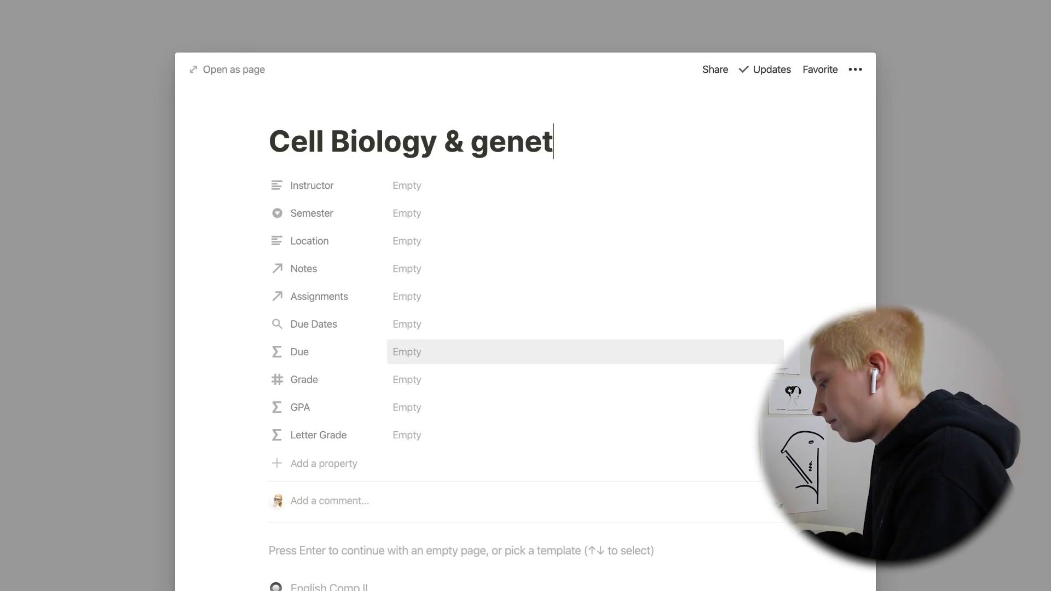
click(490, 141)
key(BackSpace)
text(G)
scroll(341, 239, down, 5)
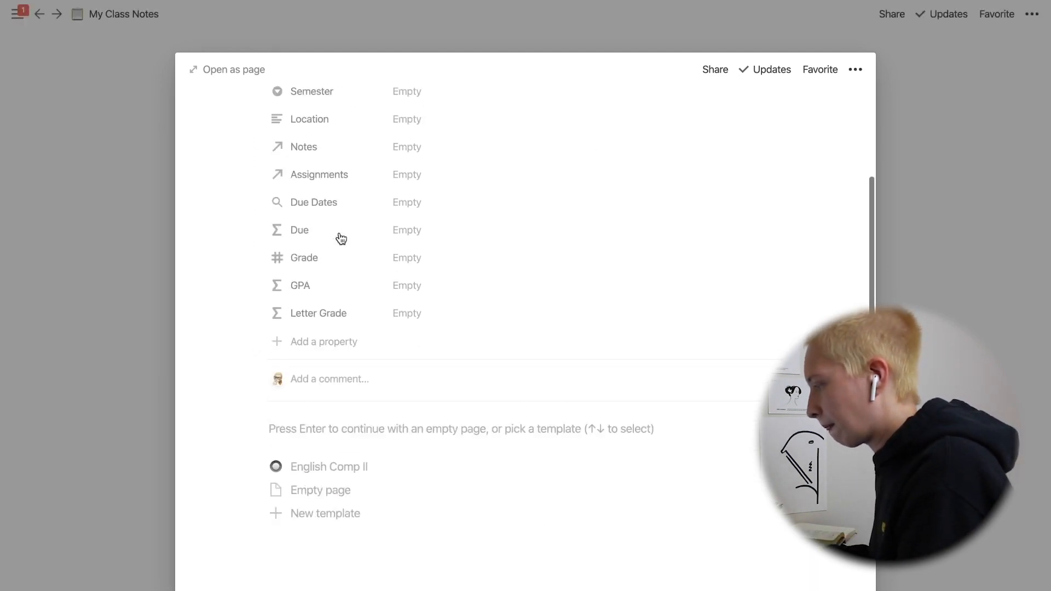
click(229, 70)
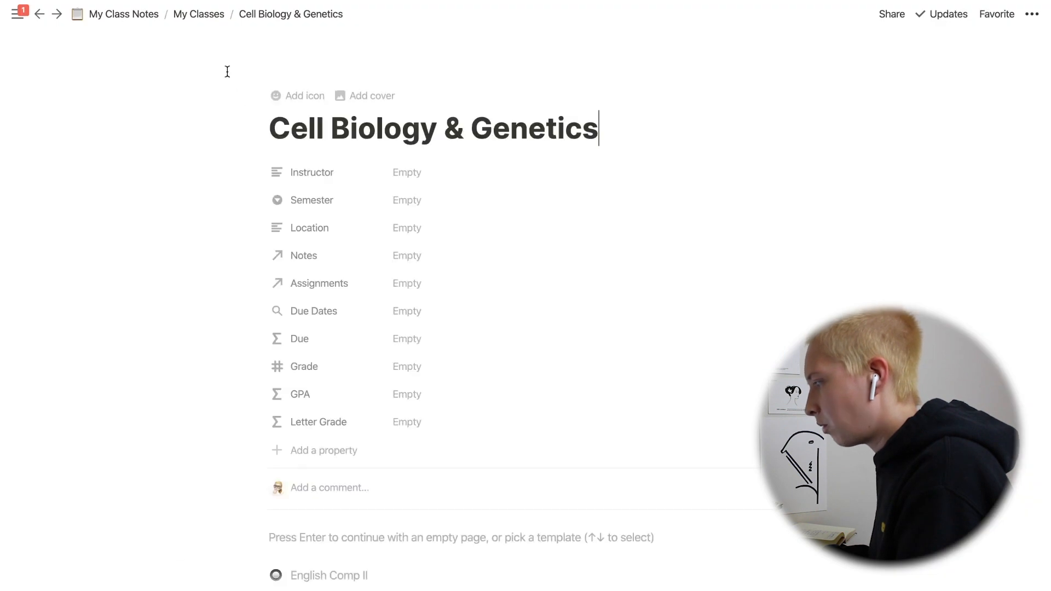
Duplicate the English Comp II template and rename the copy Cell Biology & Genetics
scroll(359, 352, down, 3)
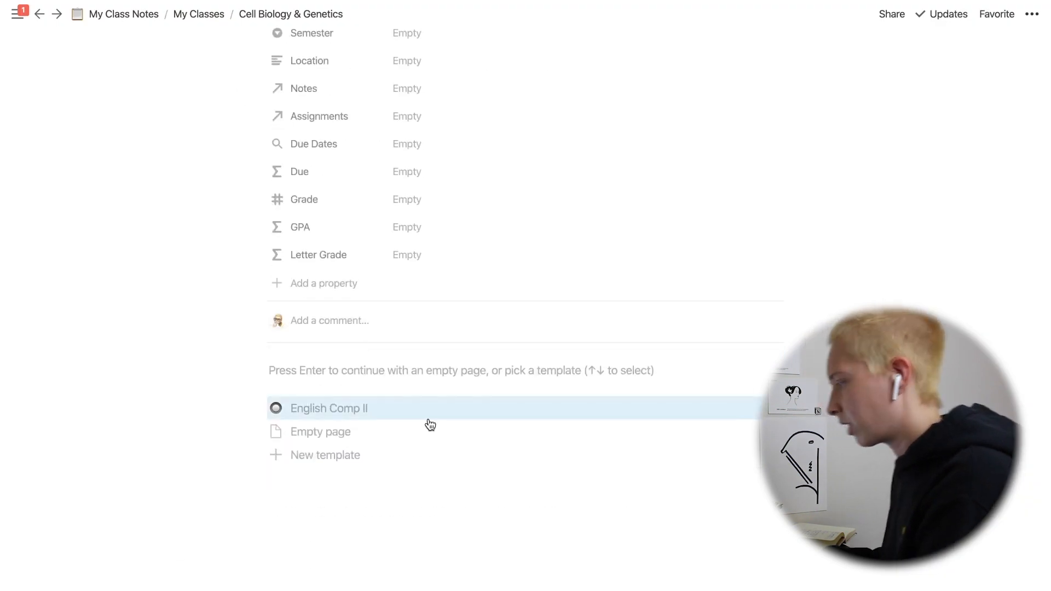
click(353, 571)
key(BackSpace)
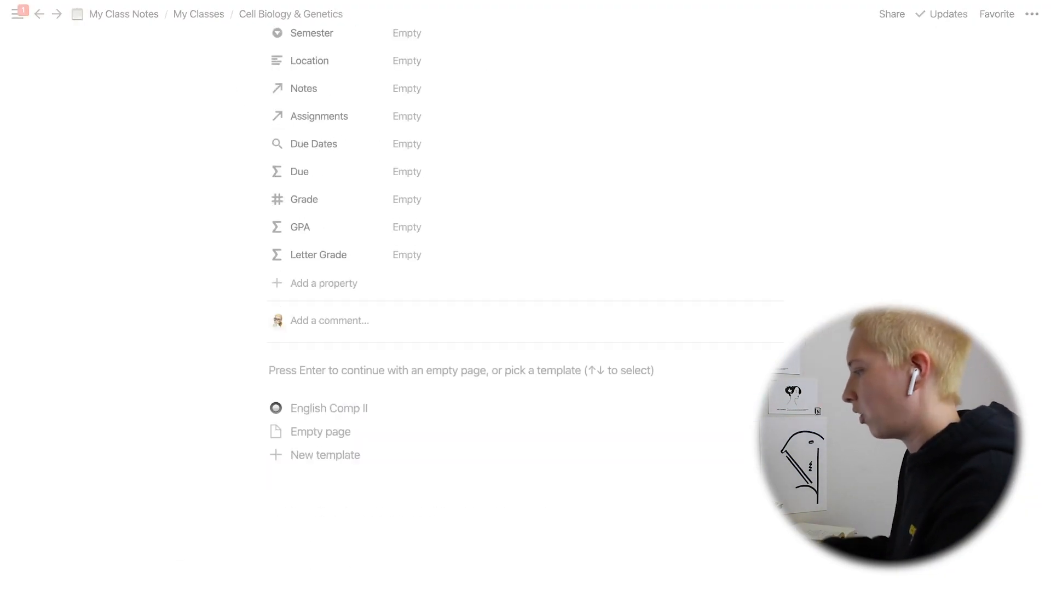
key(Down)
key(Down)
key(Up)
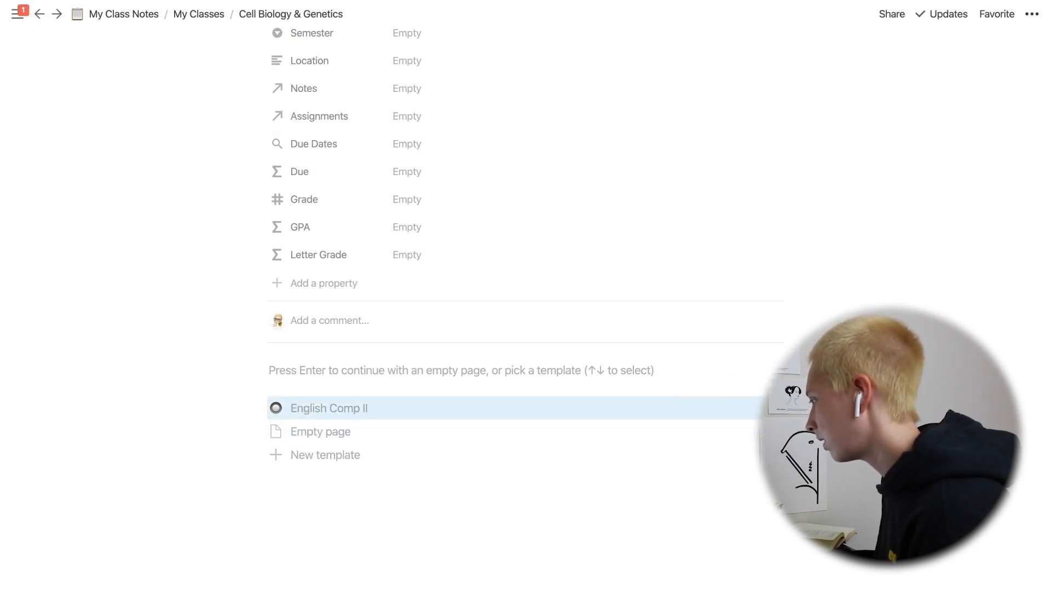
key(Return)
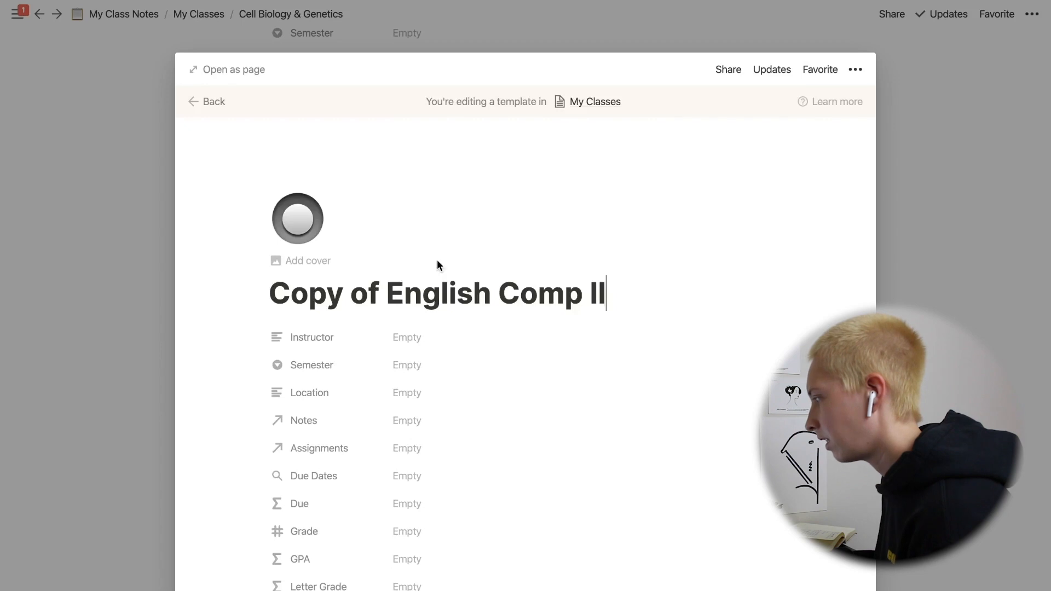
drag(627, 291, 277, 292)
text(Cell Biology)
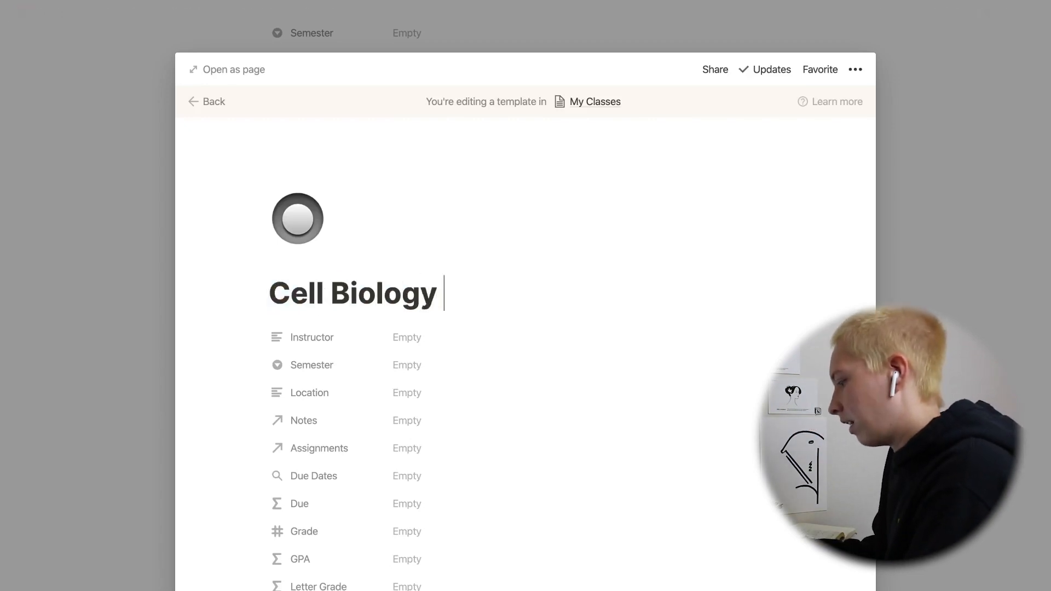
text( & Genetics)
scroll(328, 214, down, 1)
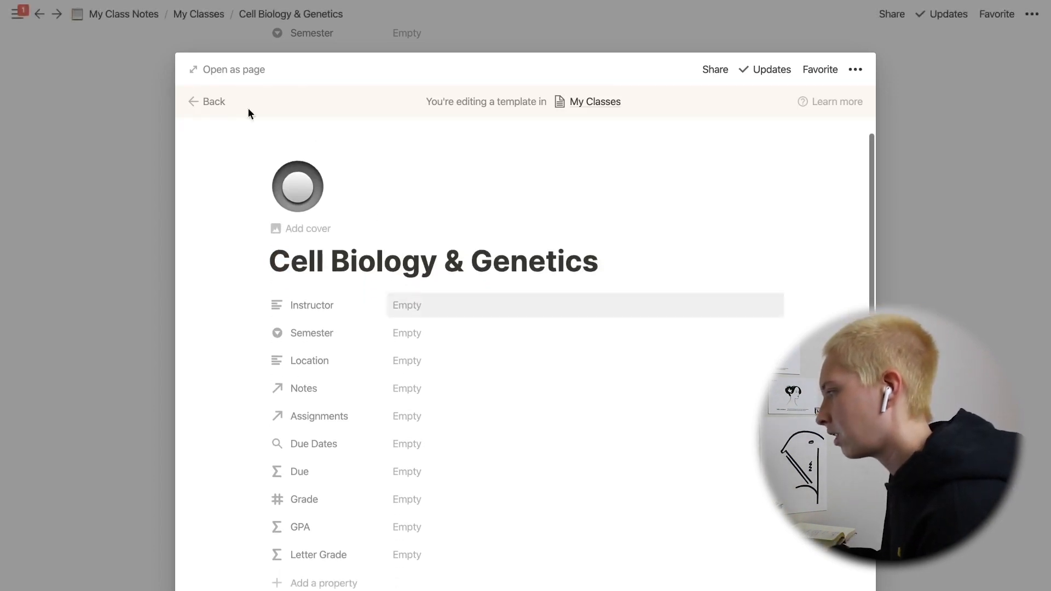
Open the Cell Biology & Genetics template as a full page, examine the English Notes heading's equation code and return to My Class Notes
click(227, 71)
scroll(328, 306, down, 10)
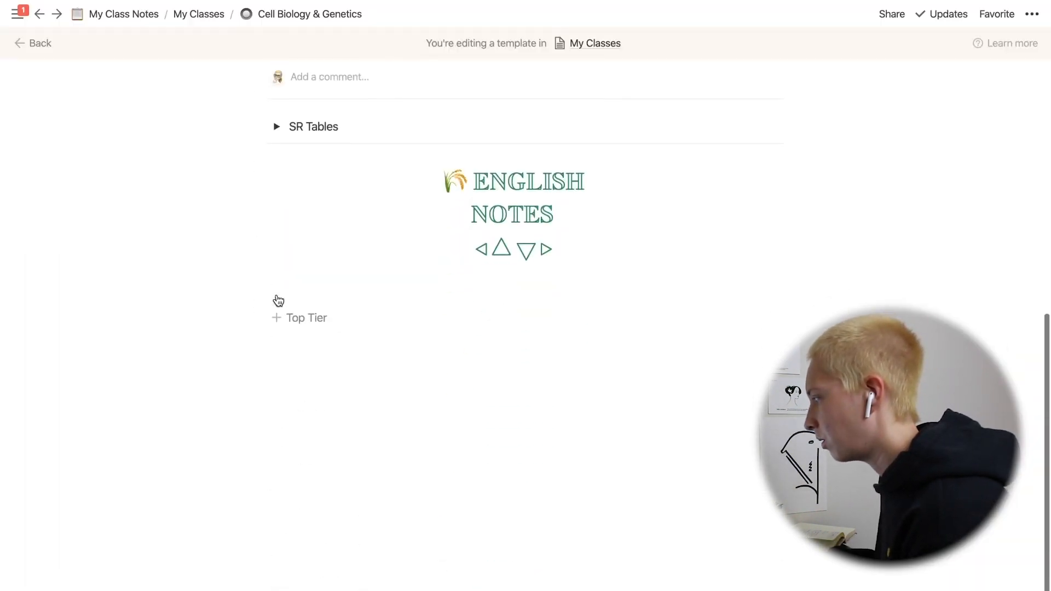
click(558, 192)
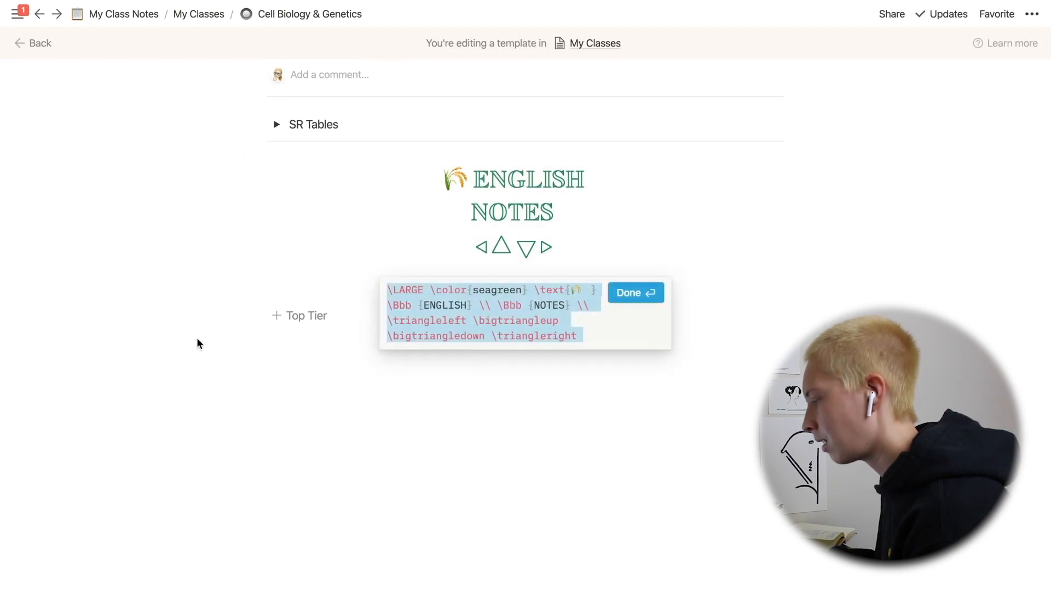
key(Escape)
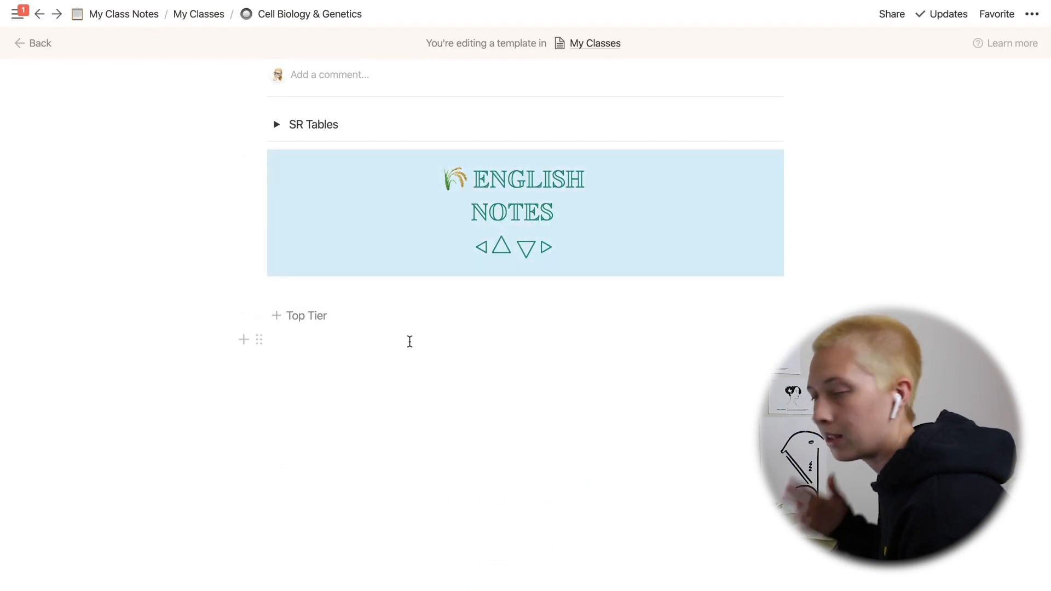
click(159, 243)
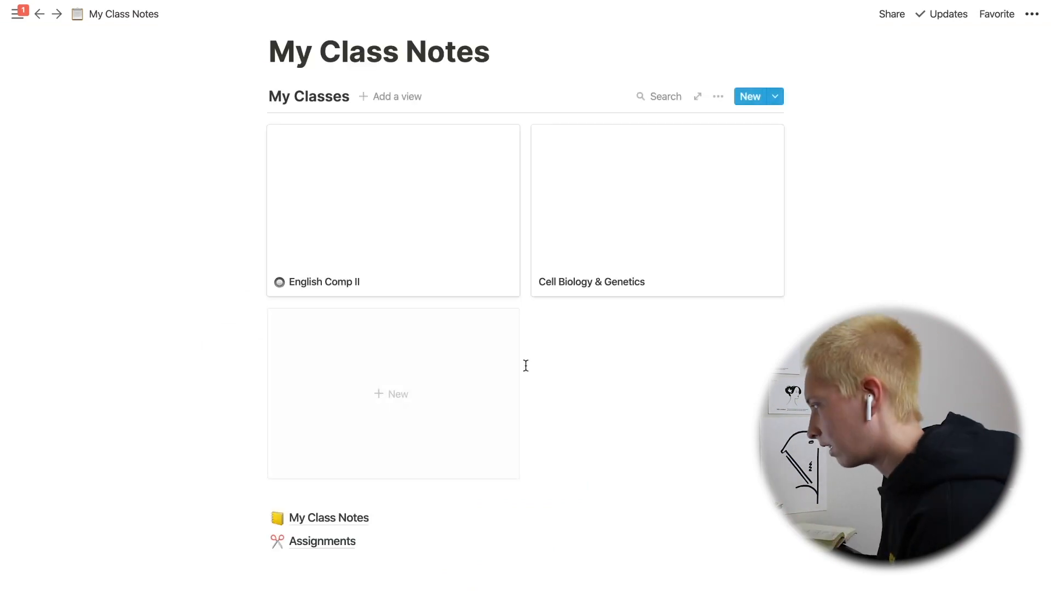
Create a new entry in My Classes titled Anatomy
click(377, 363)
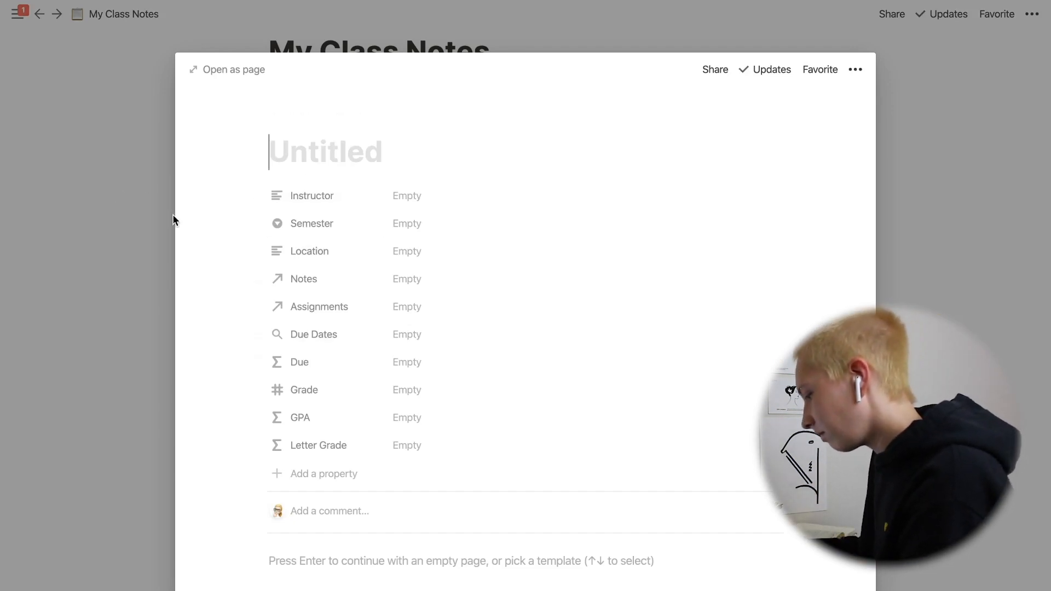
text(Anatom)
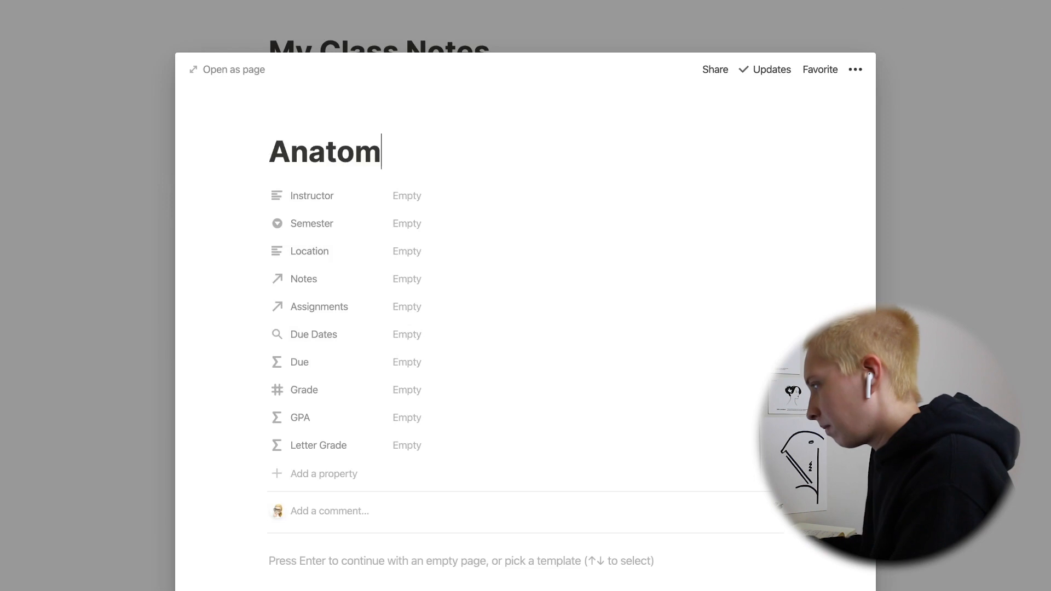
Duplicate the Cell Biology & Genetics template and rename the copy Anatomy
scroll(741, 349, down, 5)
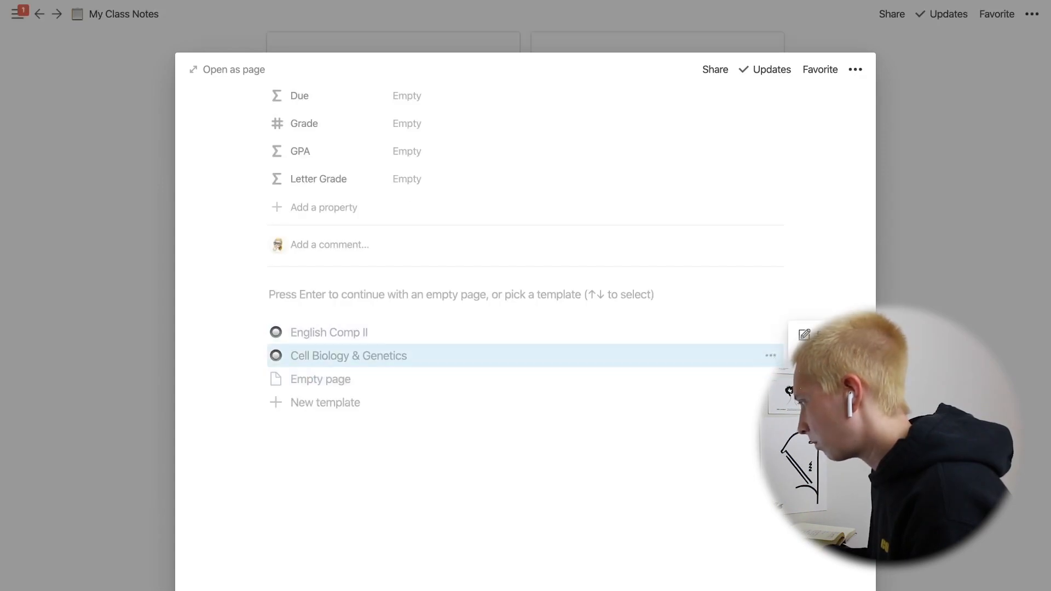
click(823, 357)
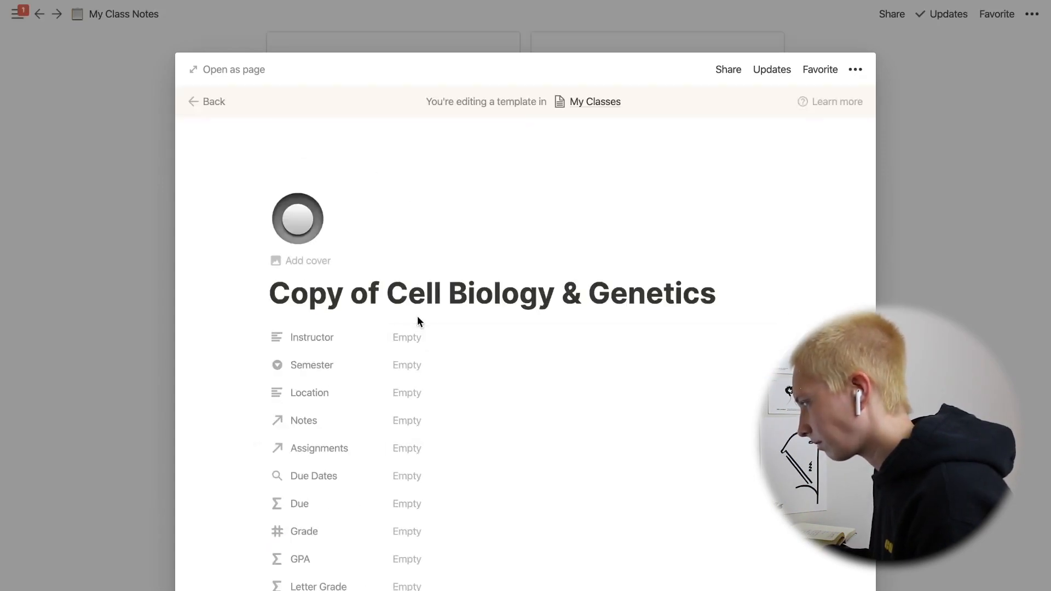
click(717, 295)
drag(717, 294, 272, 295)
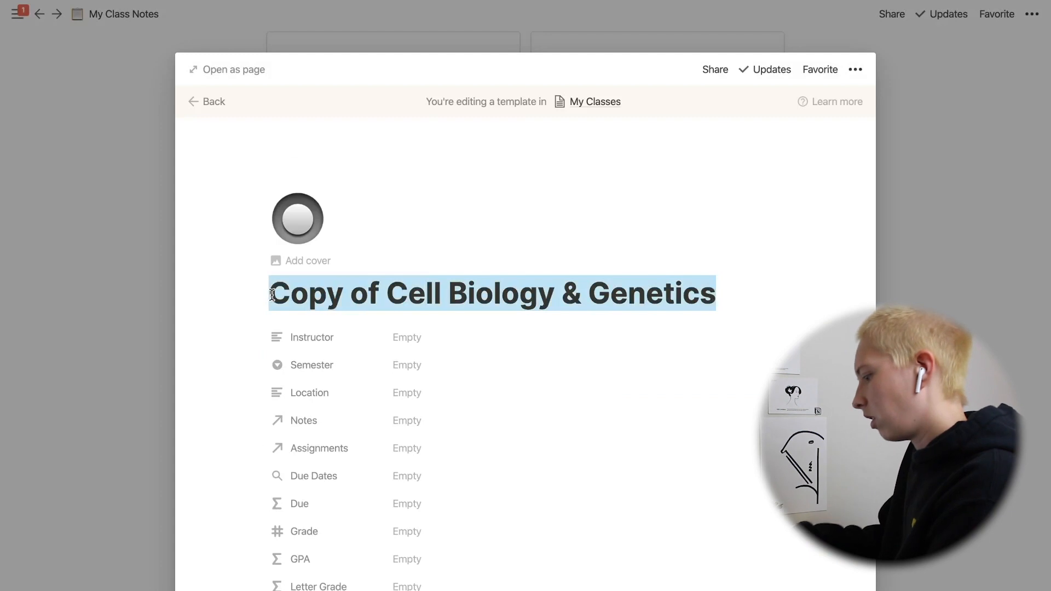
text(Anatomy)
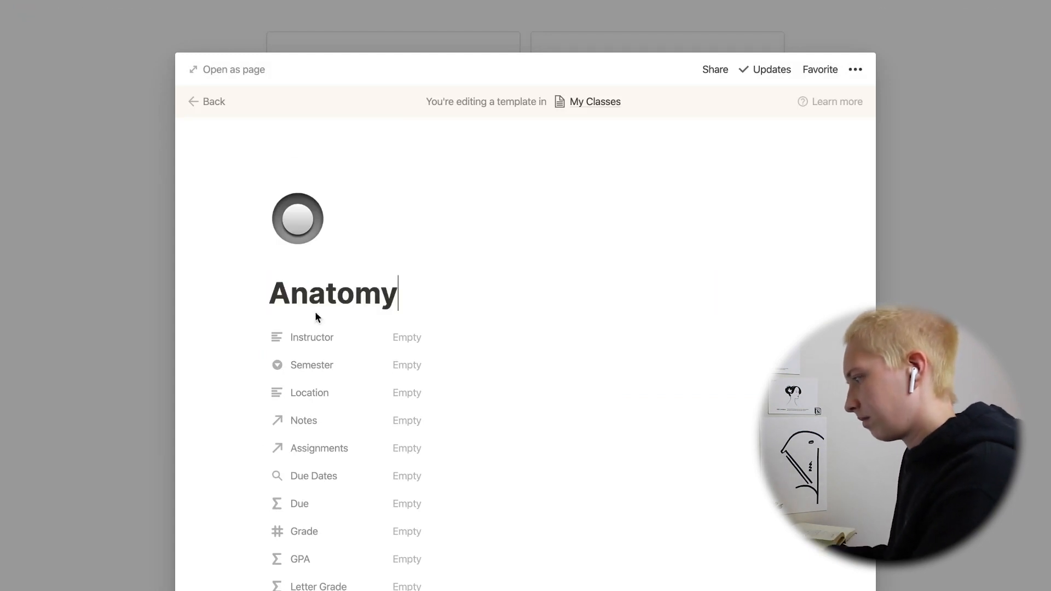
Check the Class filter of the My Class Notes table inside the Anatomy template's SR Tables toggle, leaving the toggle collapsed
scroll(316, 317, down, 10)
scroll(344, 328, up, 1)
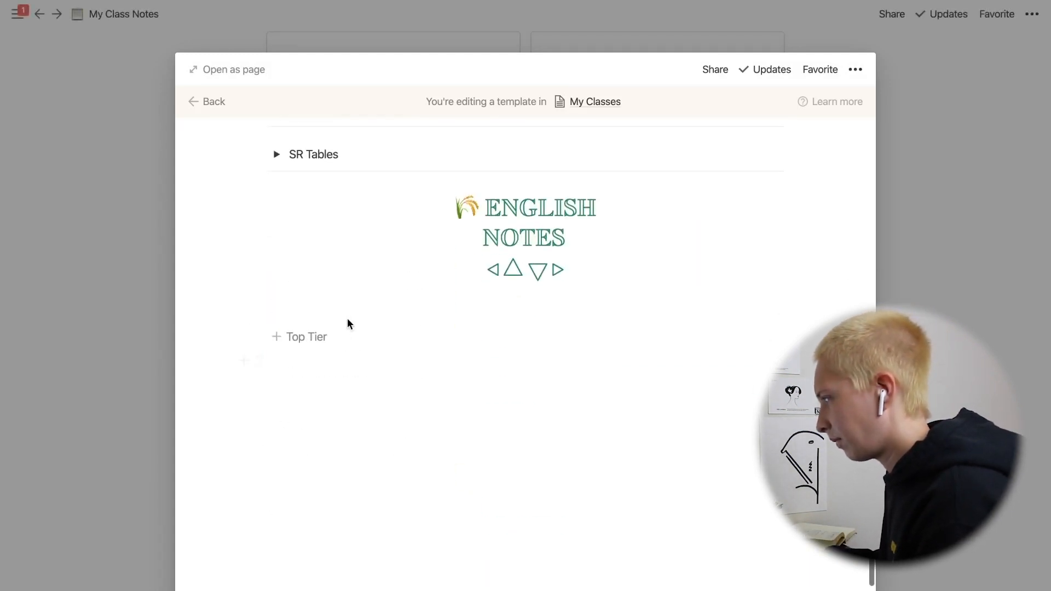
click(277, 154)
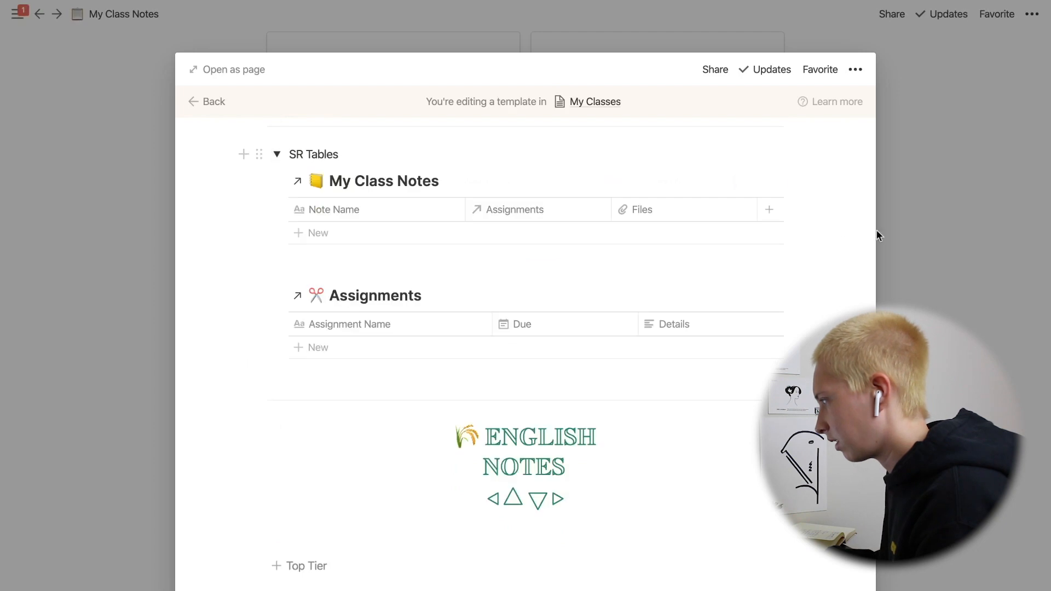
click(612, 181)
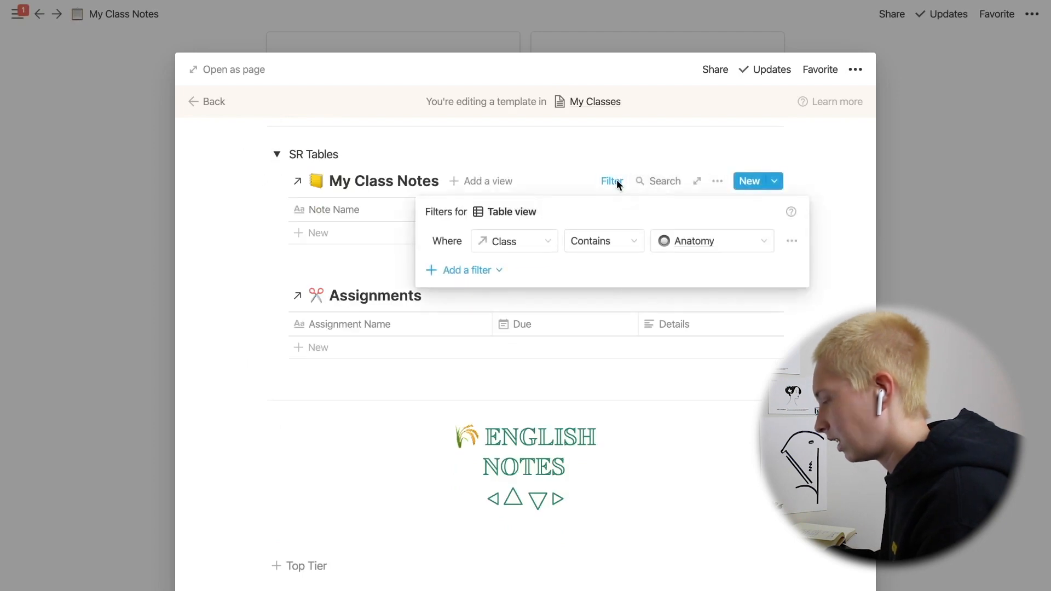
scroll(310, 272, down, 1)
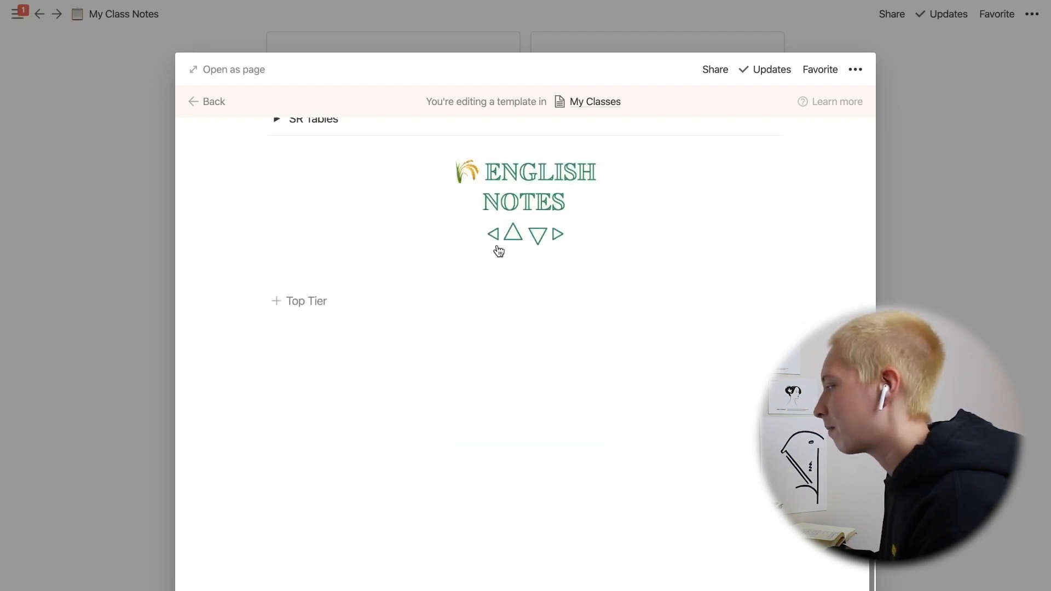
scroll(499, 251, up, 3)
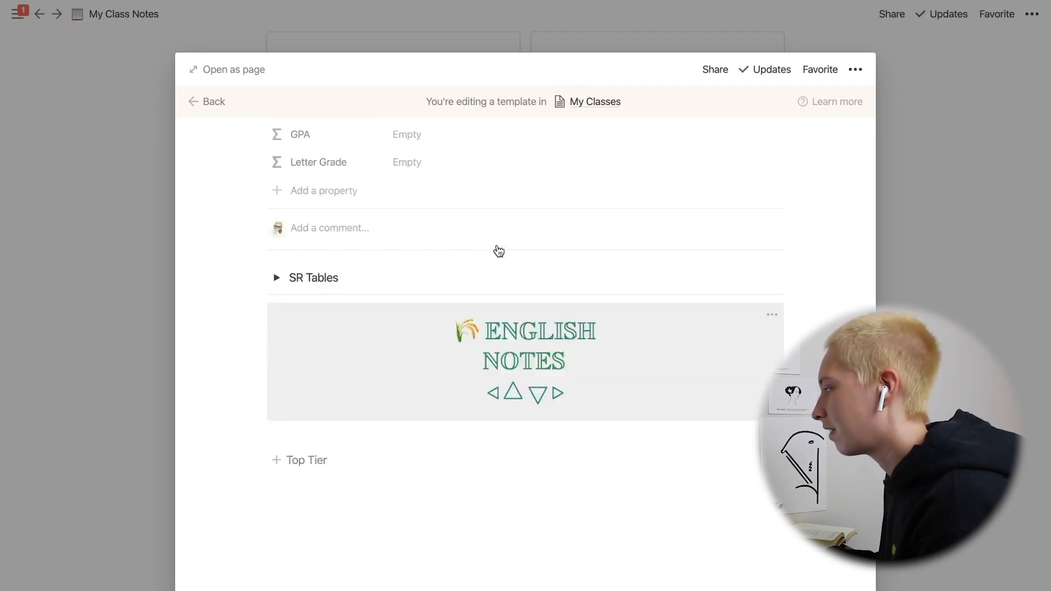
Leave the Anatomy template, check the list of class templates and close the Anatomy entry to return to My Class Notes
scroll(499, 251, up, 8)
click(214, 101)
scroll(485, 310, down, 5)
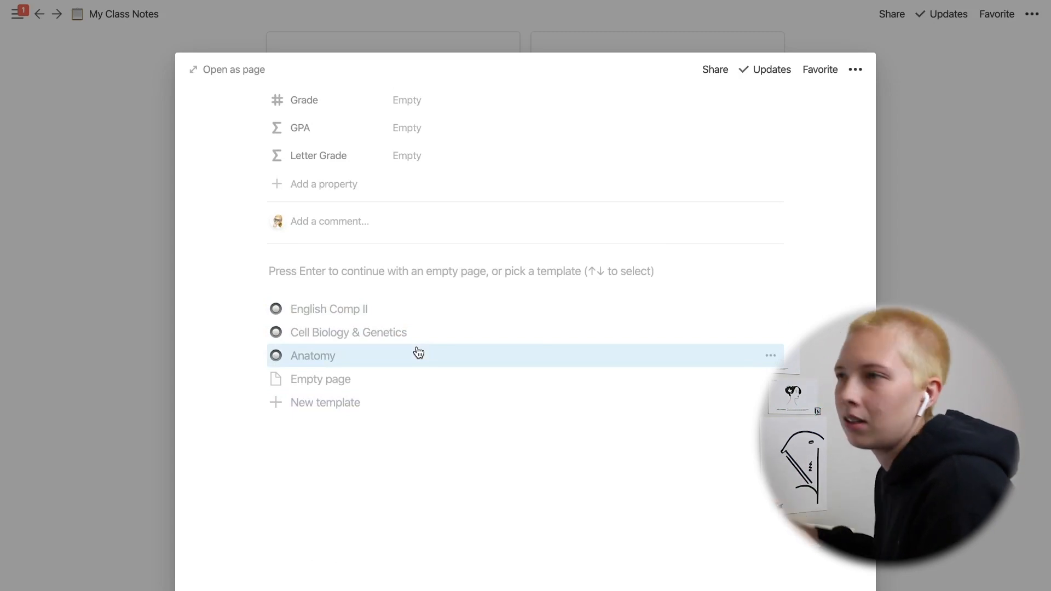
click(65, 286)
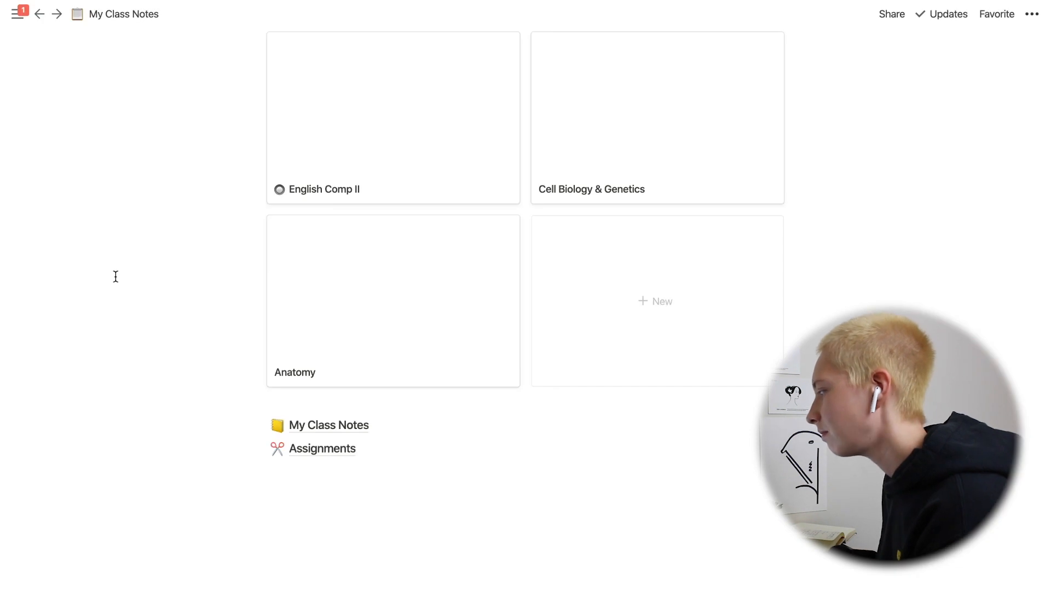
Add a Table view to the My Classes database
scroll(115, 276, up, 3)
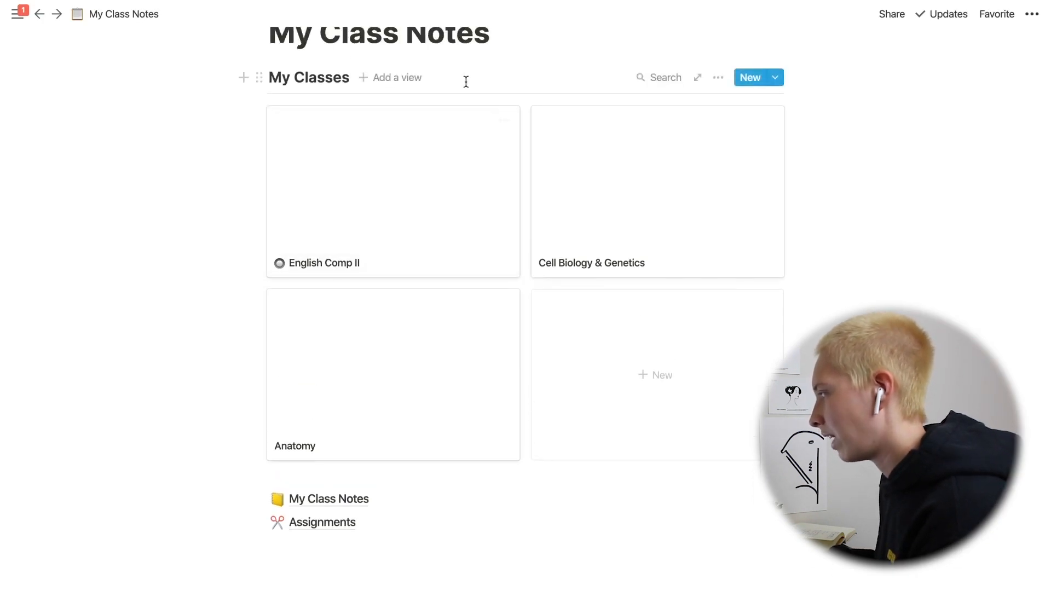
click(394, 77)
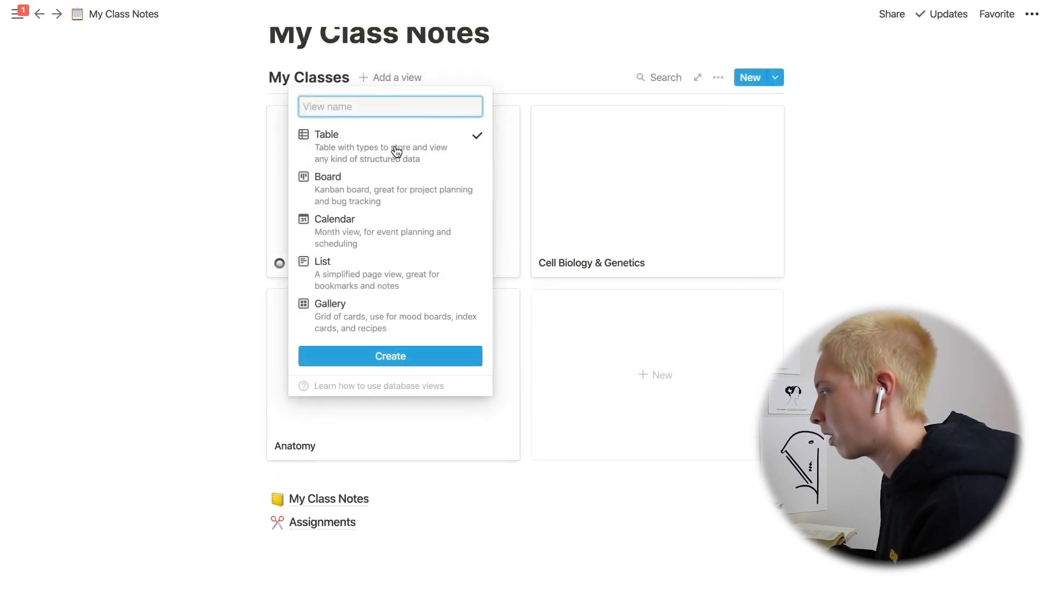
click(384, 362)
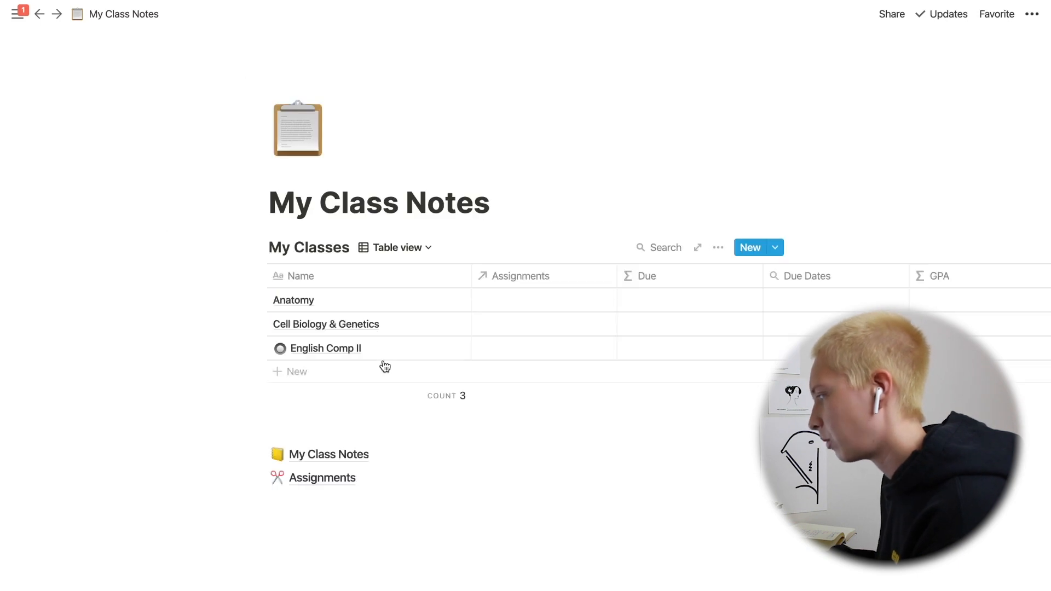
Hide the Assignments, Due and Due Dates properties in the My Classes table view
scroll(384, 367, down, 1)
click(557, 249)
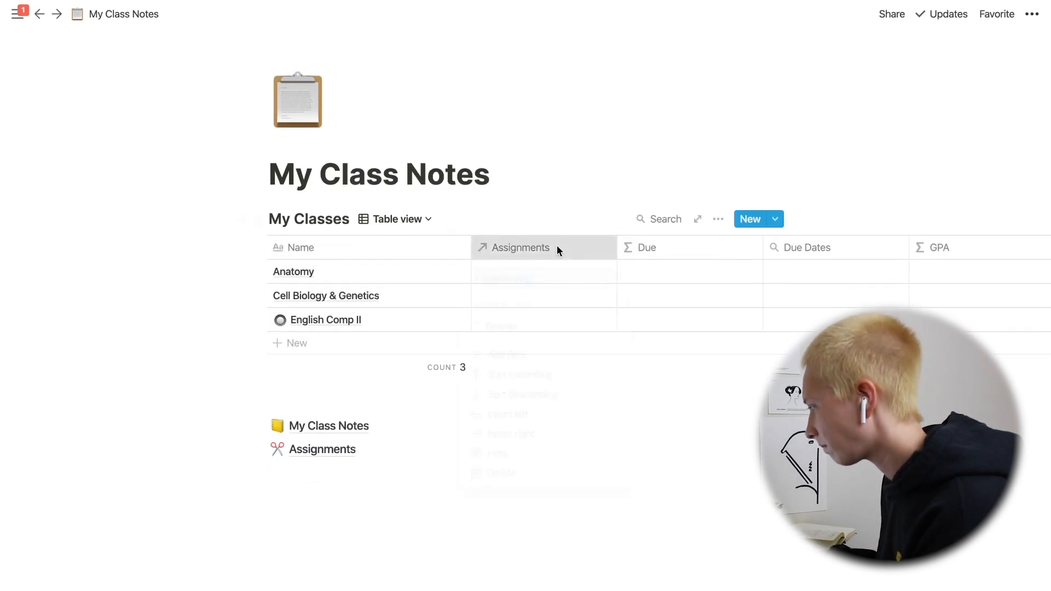
click(515, 461)
click(568, 253)
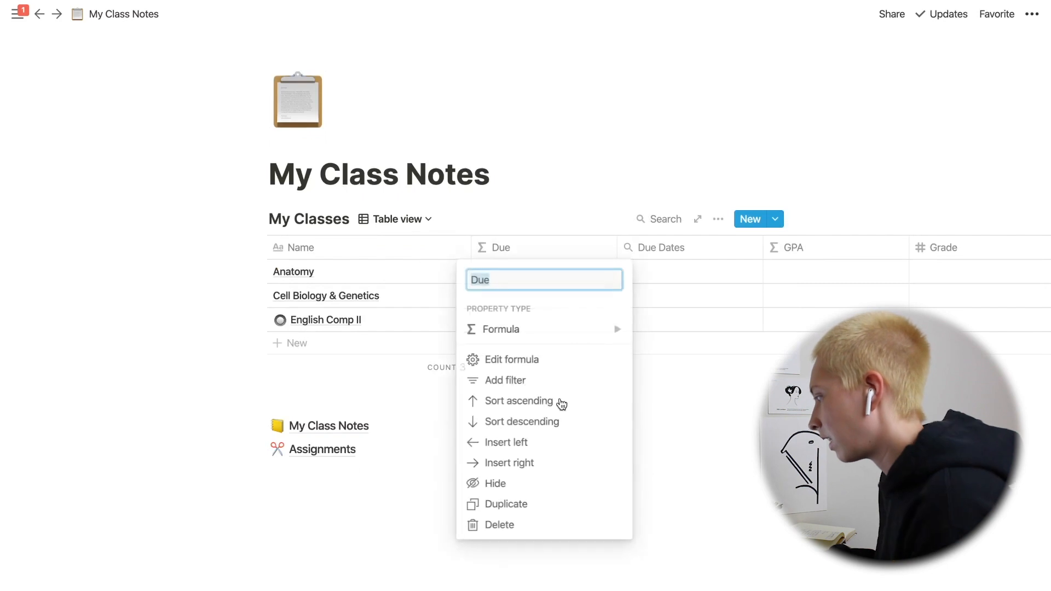
click(489, 484)
click(544, 247)
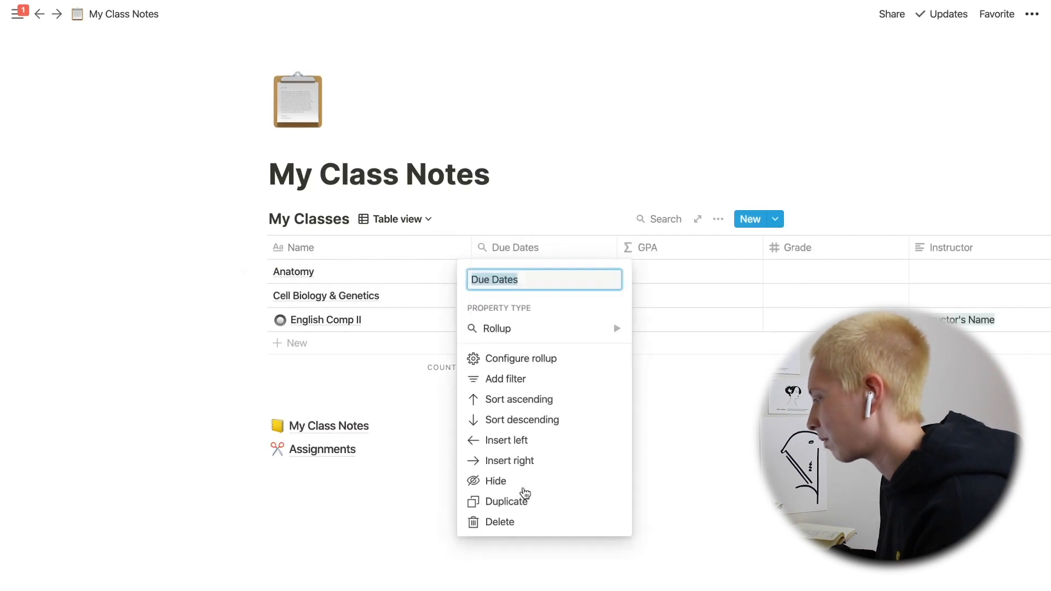
click(511, 483)
Hide the Instructor, Location, Notes and Semester properties in the My Classes table view
click(786, 256)
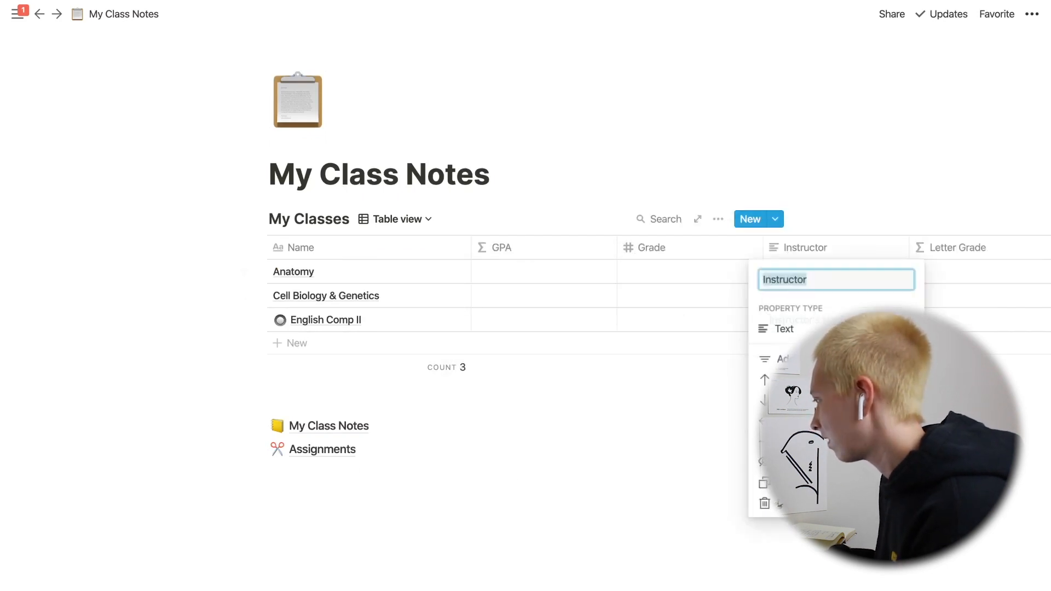
click(788, 462)
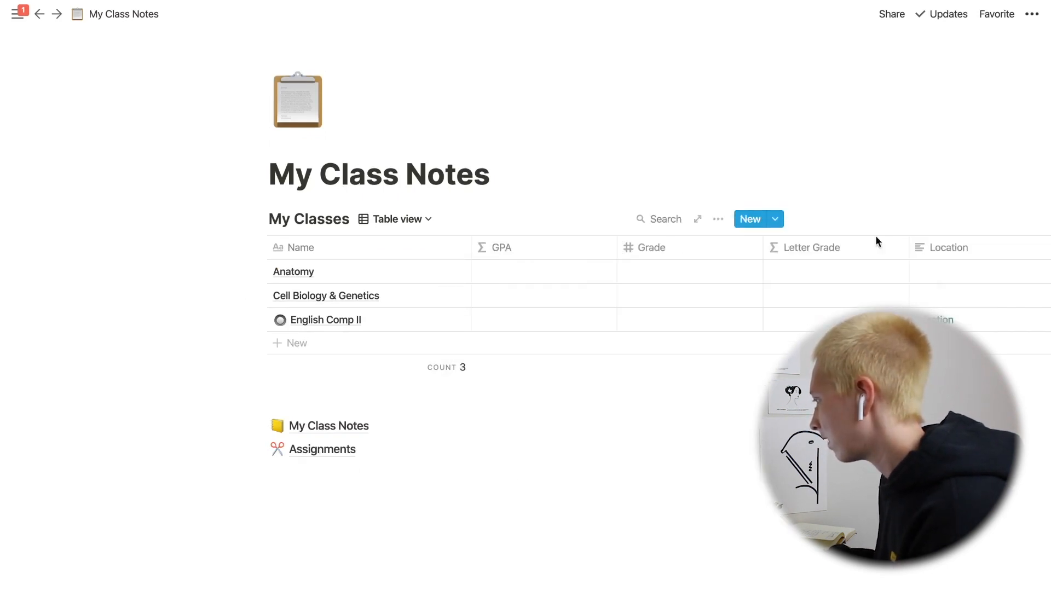
click(979, 249)
click(933, 464)
click(933, 464)
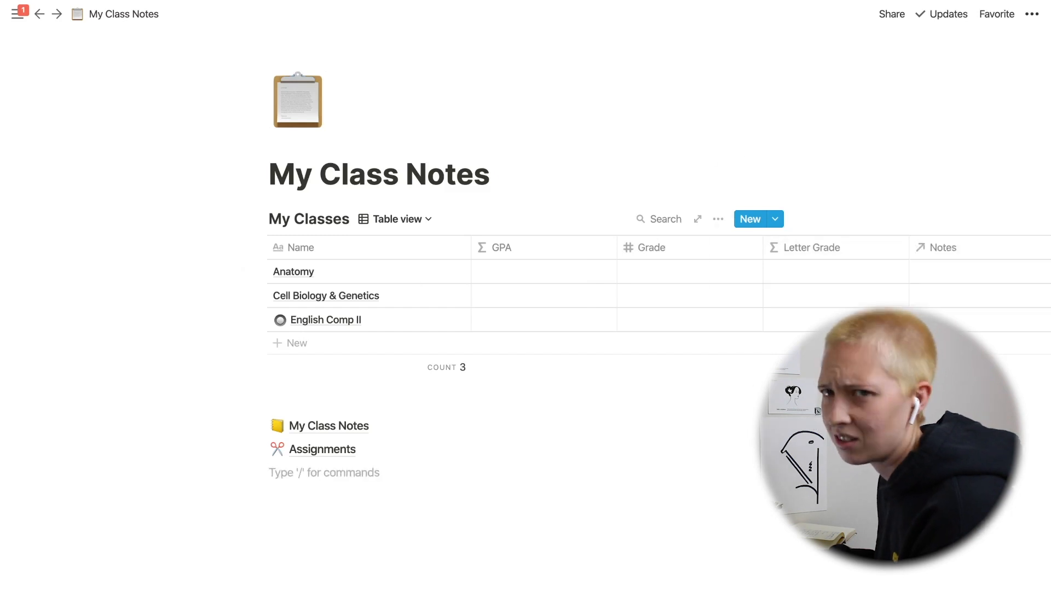
click(950, 248)
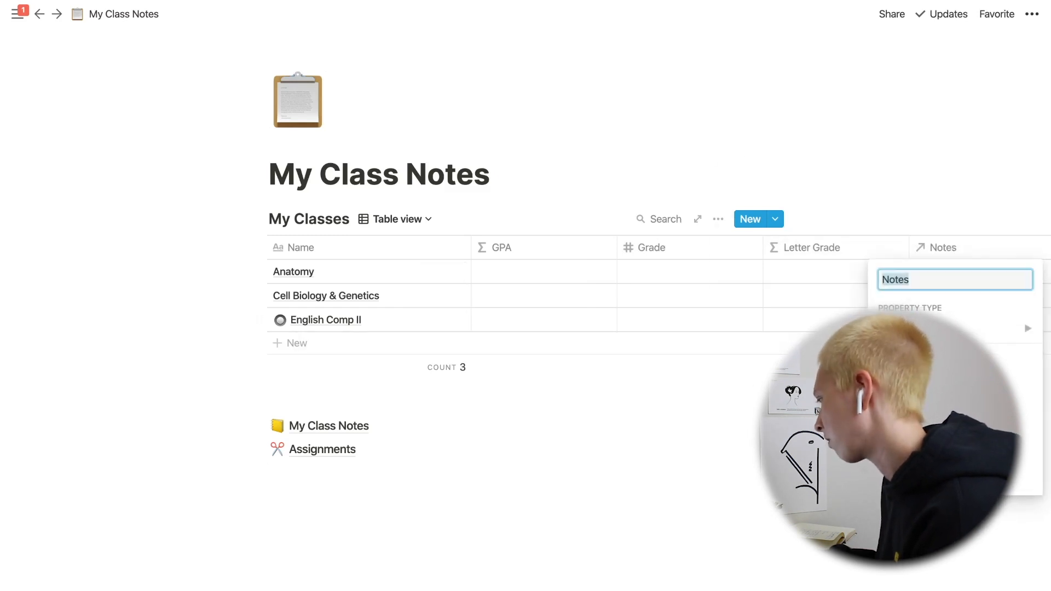
click(932, 464)
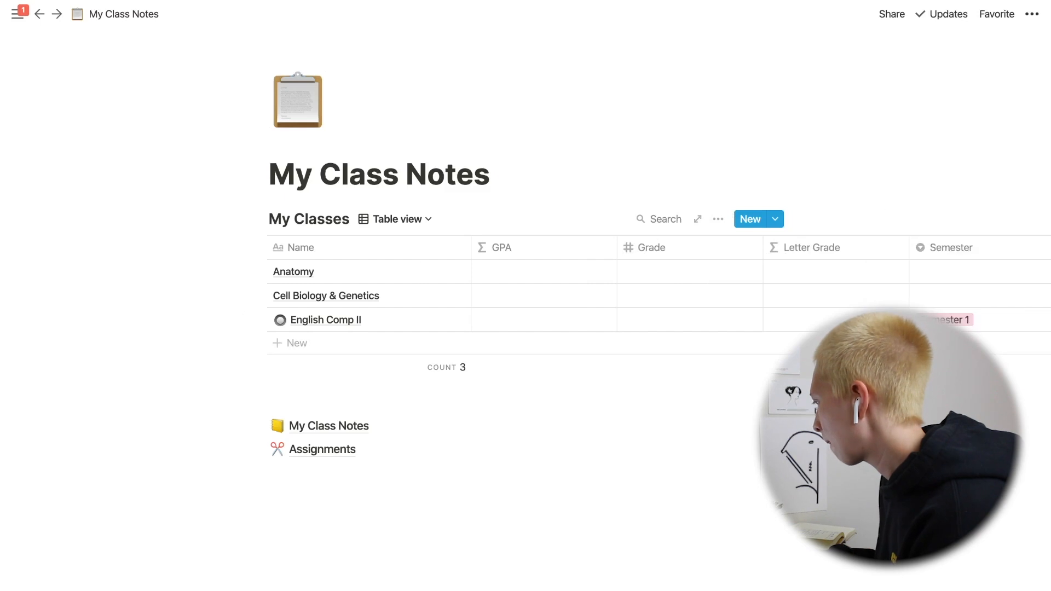
click(959, 248)
click(933, 464)
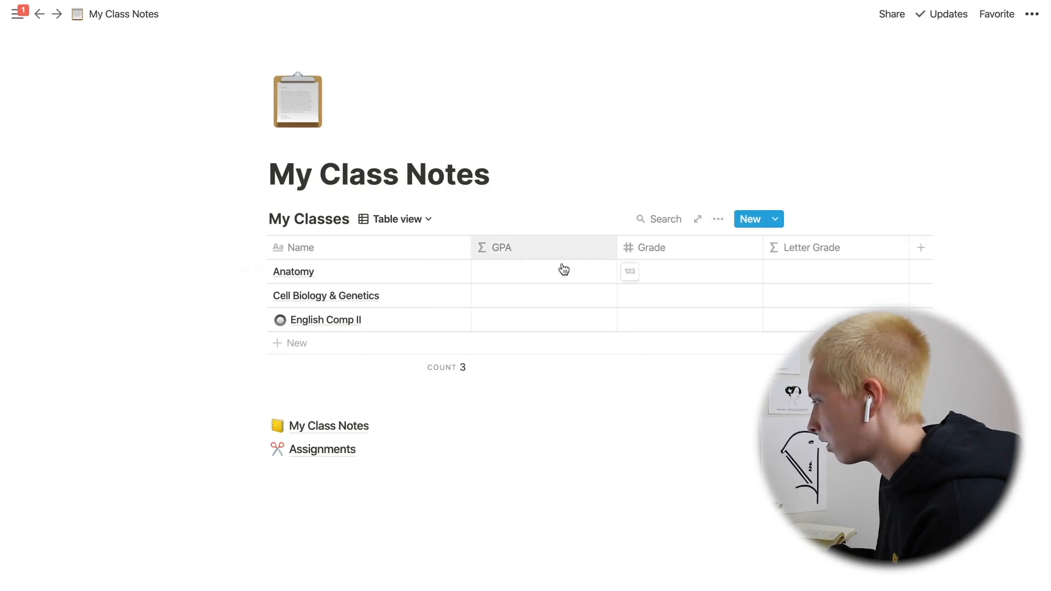
Place Grade directly after a narrowed Name column and enter grades of 96 for Anatomy, 90 for Cell Biology & Genetics and 92 for English Comp II
drag(467, 256, 395, 250)
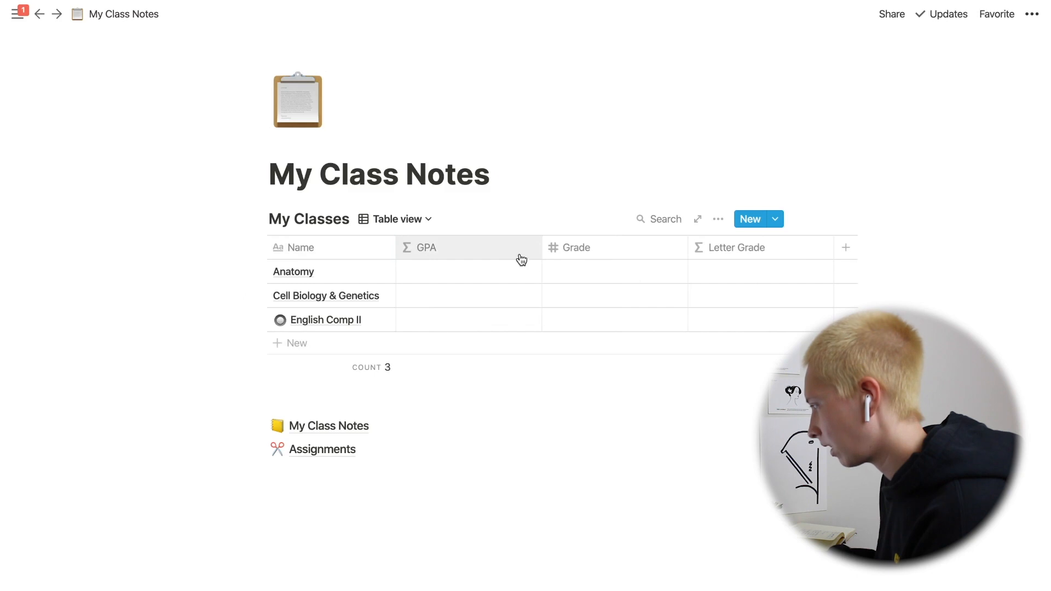
drag(544, 257, 487, 252)
click(459, 278)
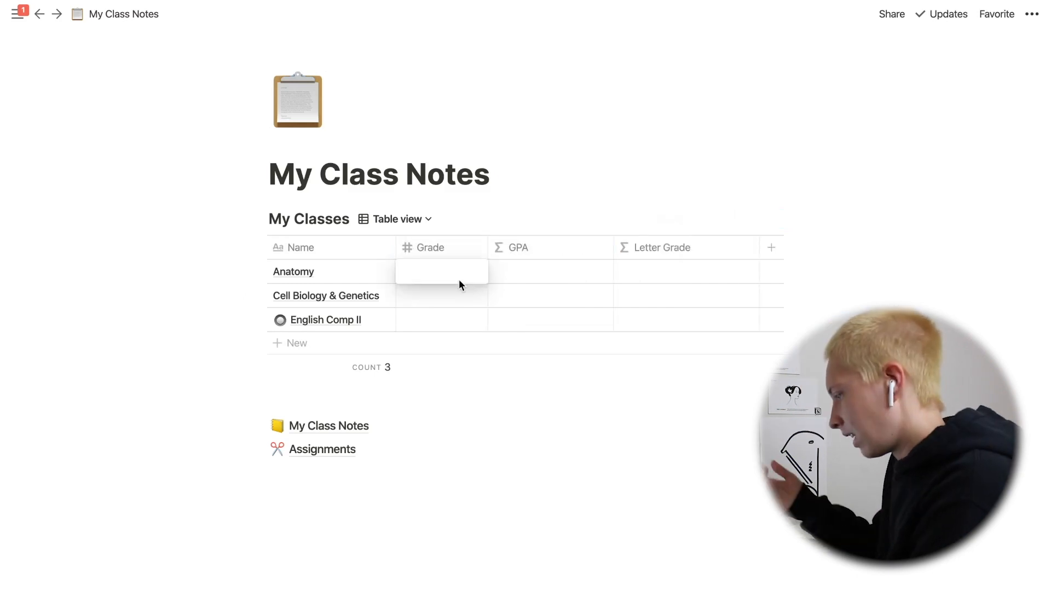
text(96)
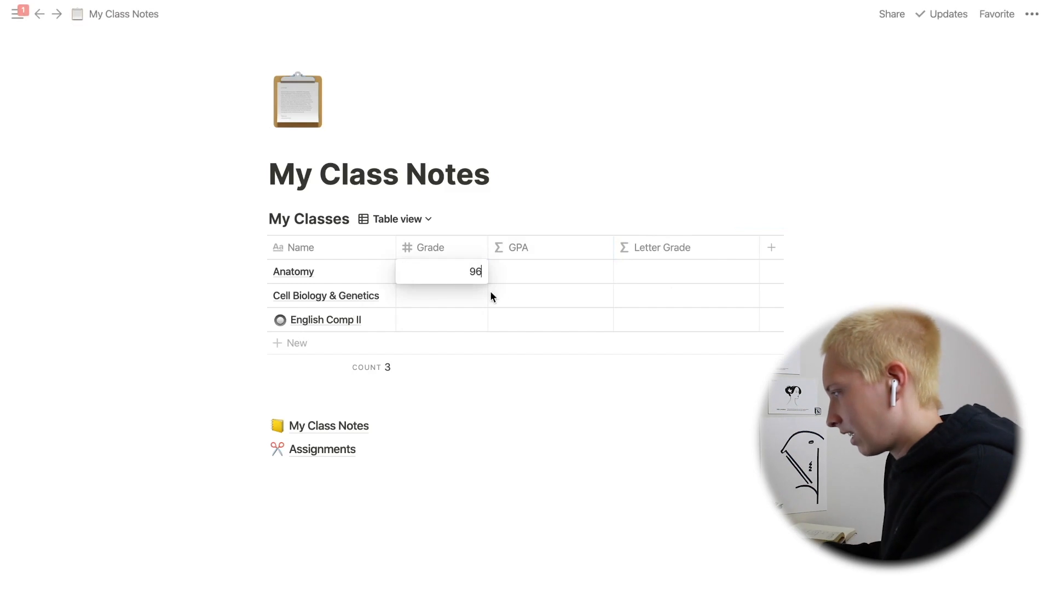
click(447, 289)
text(90)
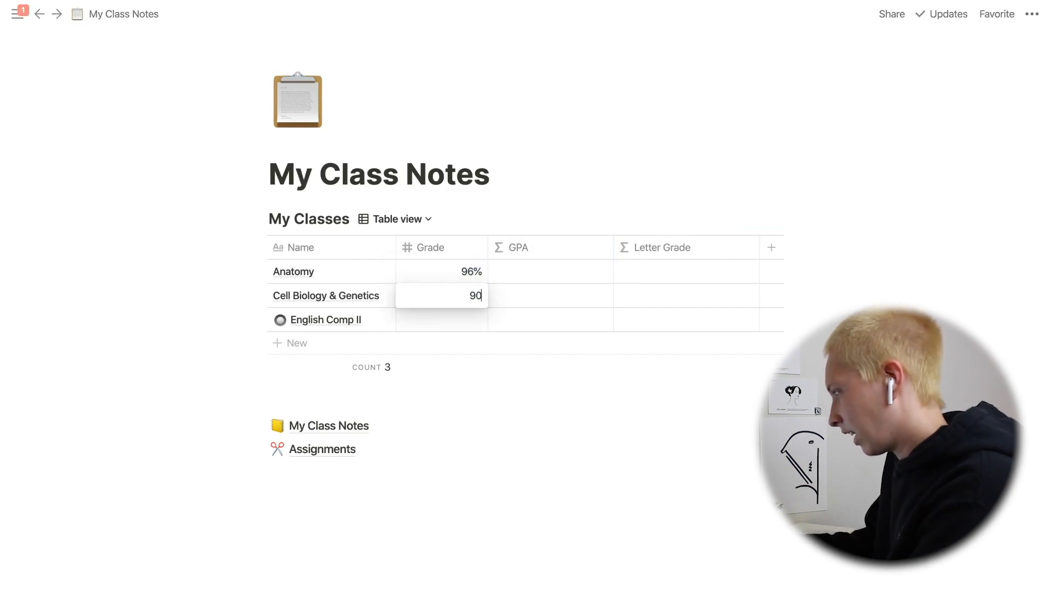
click(457, 320)
text(92)
click(590, 444)
scroll(383, 329, up, 1)
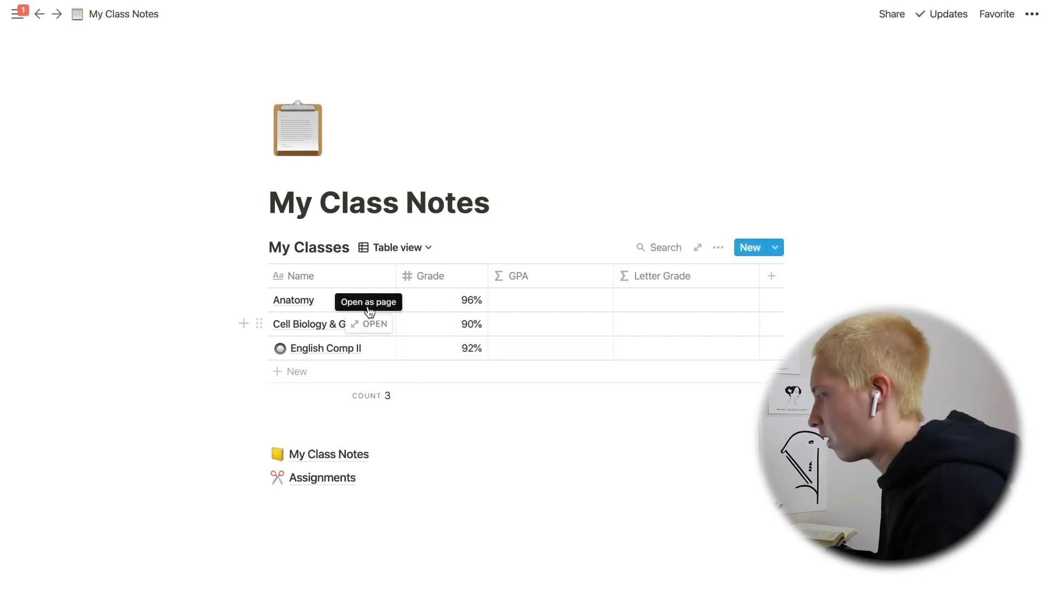
Enter and review a nested if formula for GPA based on Grade, giving 4.33 above .96, 4 above .92, 3.7 above .89 and so on
click(555, 301)
text(if(prop("Grade") > .96, 4.33, if(prop("Grade") > .92, 4, if(prop("Grade") > .89, 3.7, if(prop("Grade") > .86, 3.3, if(prop("Grade") > .82, 3, if(prop("Grade") > .79, 2.7, if(prop("Grade") > .76, 2.3, if(prop("Grade") > .72, 2, if(prop("Grade") > .69, 1.7, if(prop("Grade") > .66, 1.3, if(prop("Grade") > .65, 1, 0))))))))))))
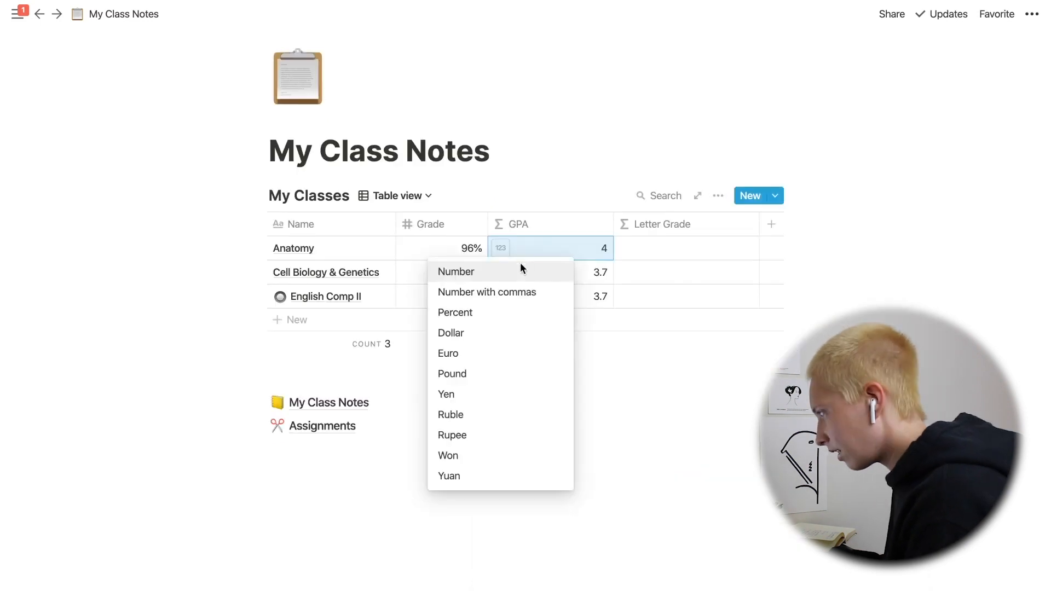
click(563, 251)
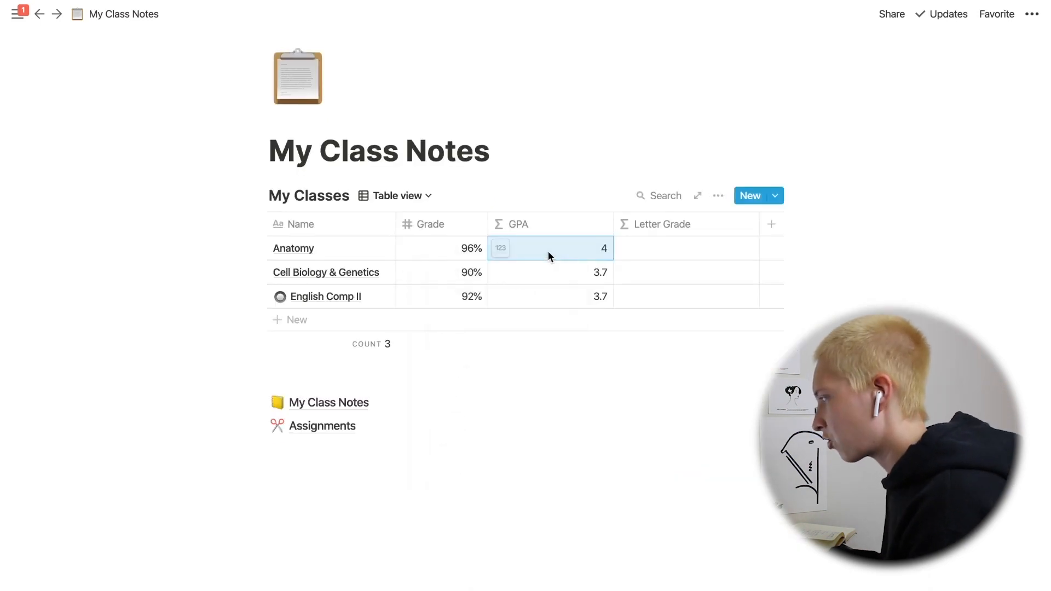
click(547, 251)
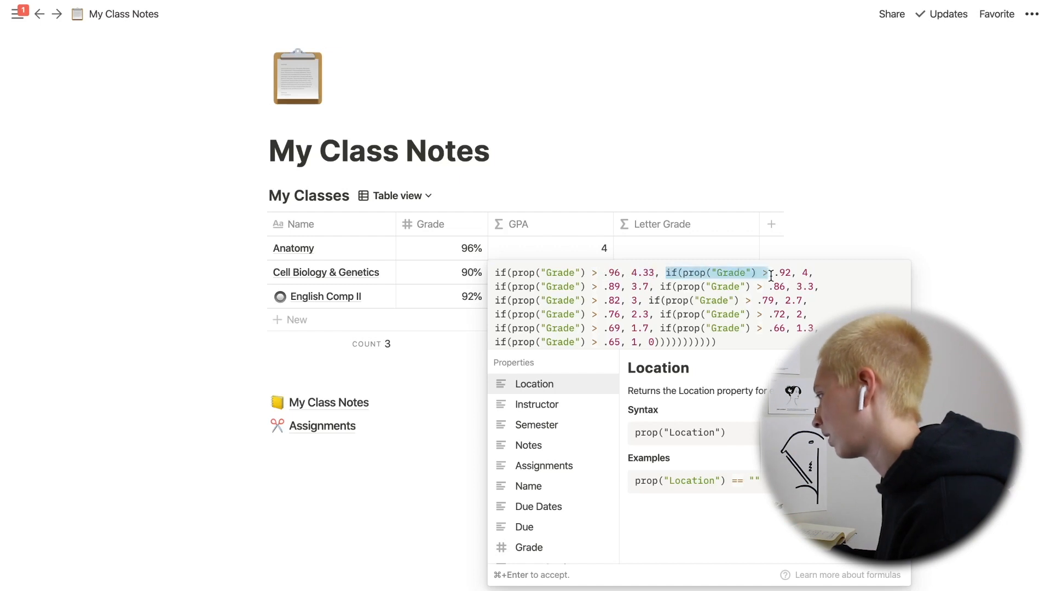
drag(773, 274, 791, 274)
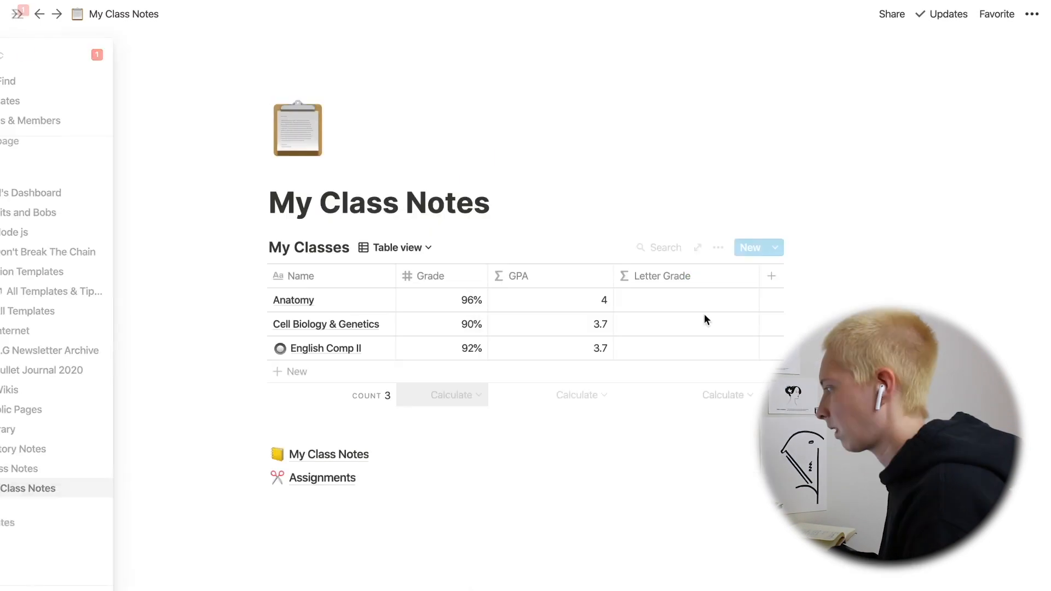
Paste a nested if formula into Letter Grade that converts Grade to letters, such as "A+" above .96 and "A-" above .89
click(645, 306)
key(super+v)
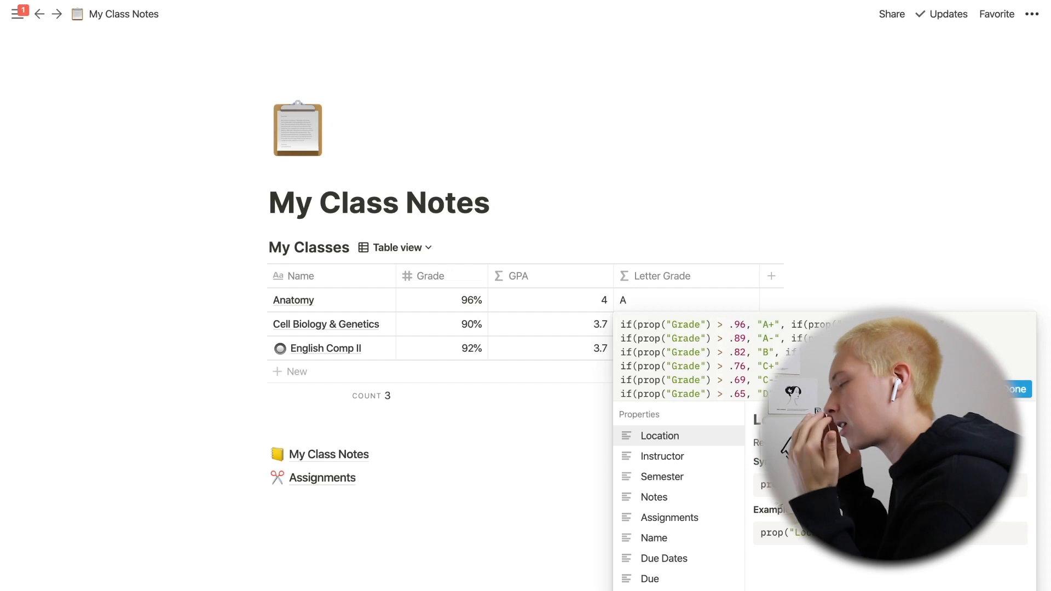
click(1021, 389)
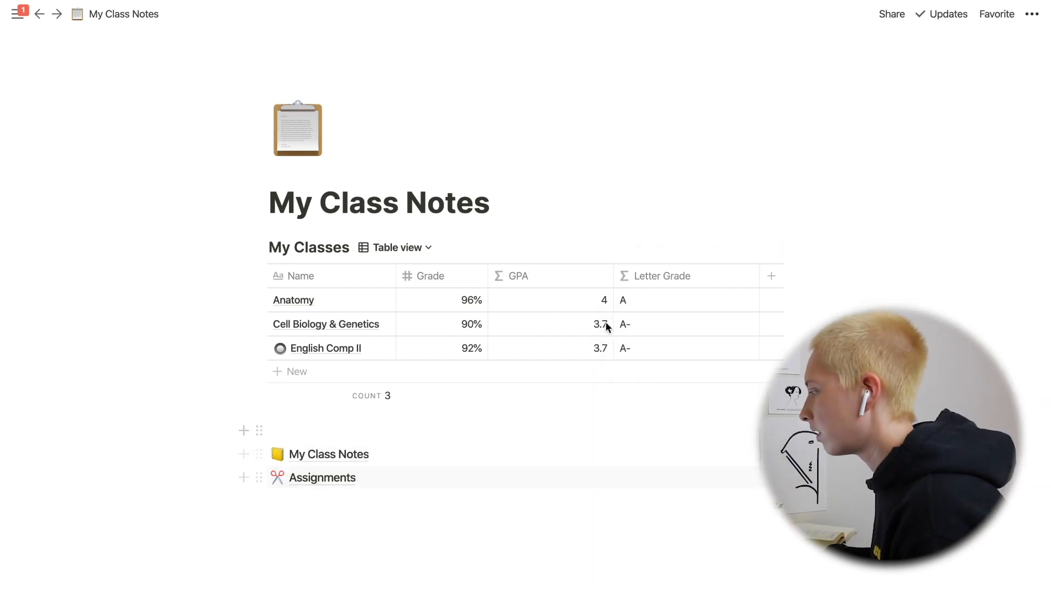
Adjust the widths of the Grade and GPA columns in the My Classes table
drag(613, 276, 570, 276)
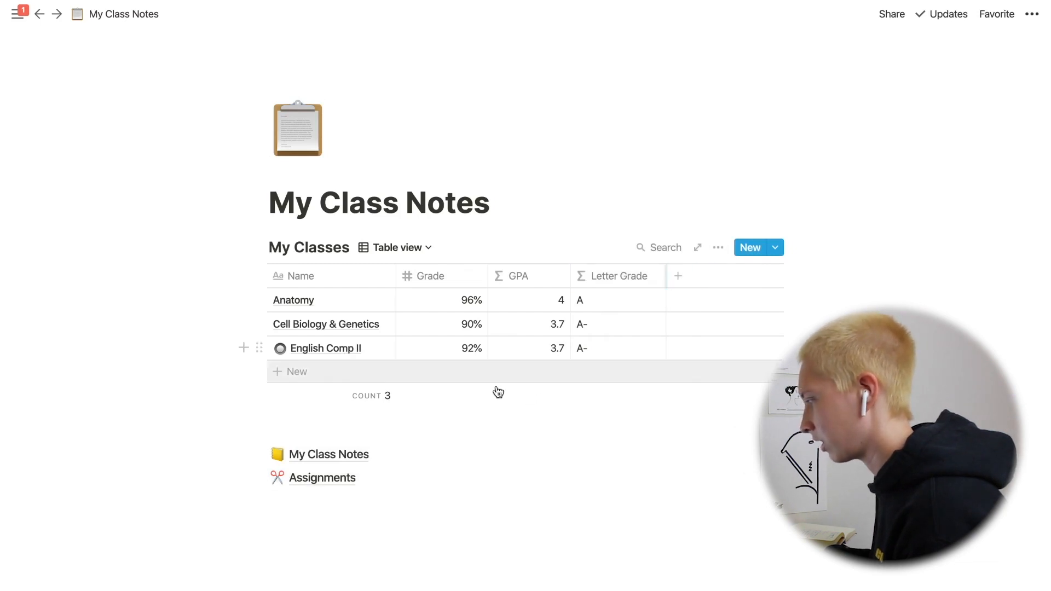
drag(487, 275, 522, 275)
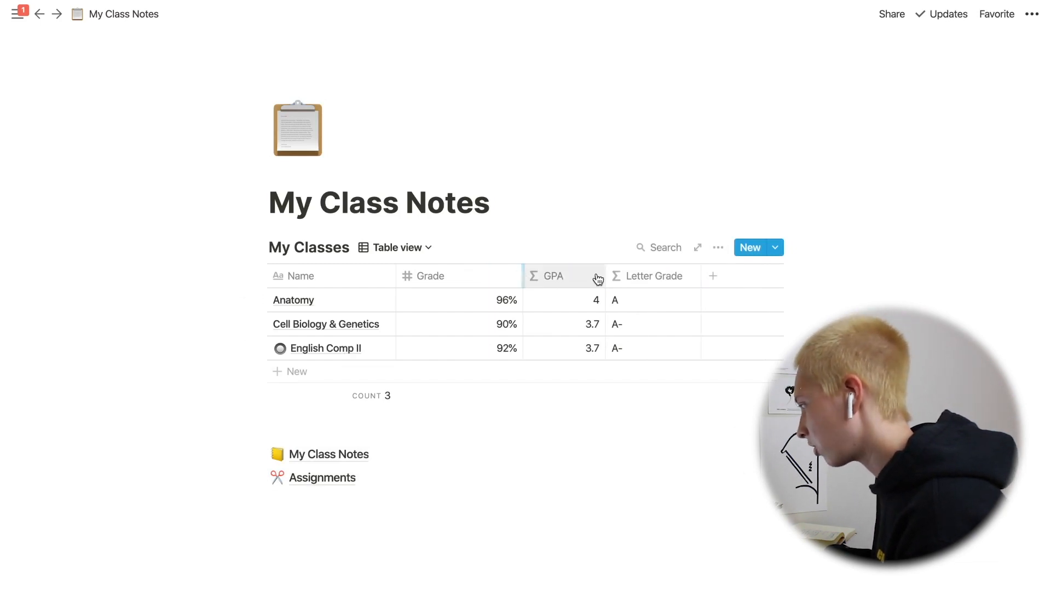
drag(605, 276, 627, 276)
click(659, 532)
Set the column calculations for Grade and GPA to Average in the My Classes table
click(473, 404)
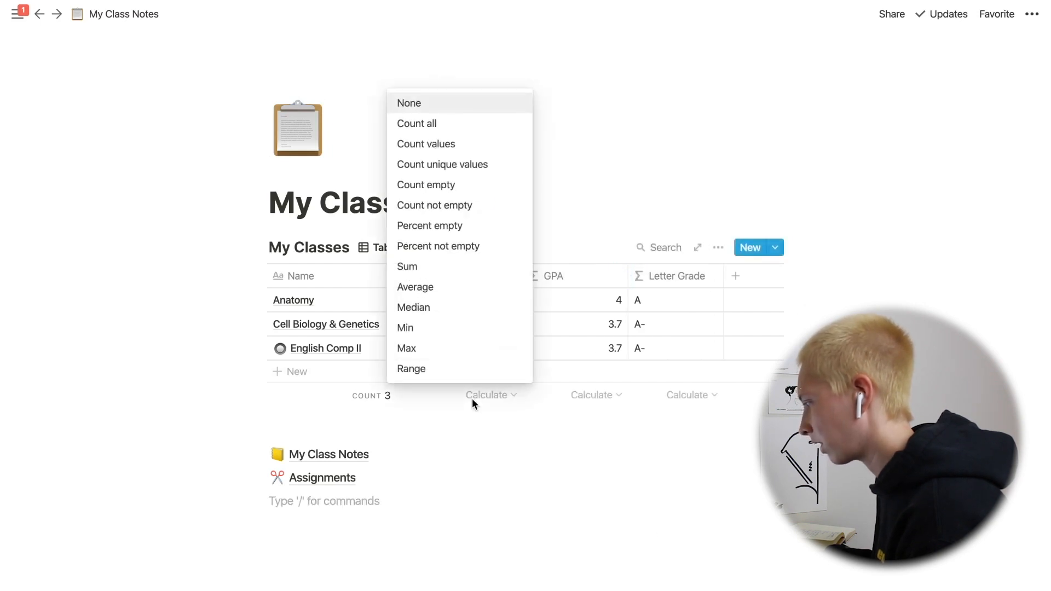
click(460, 286)
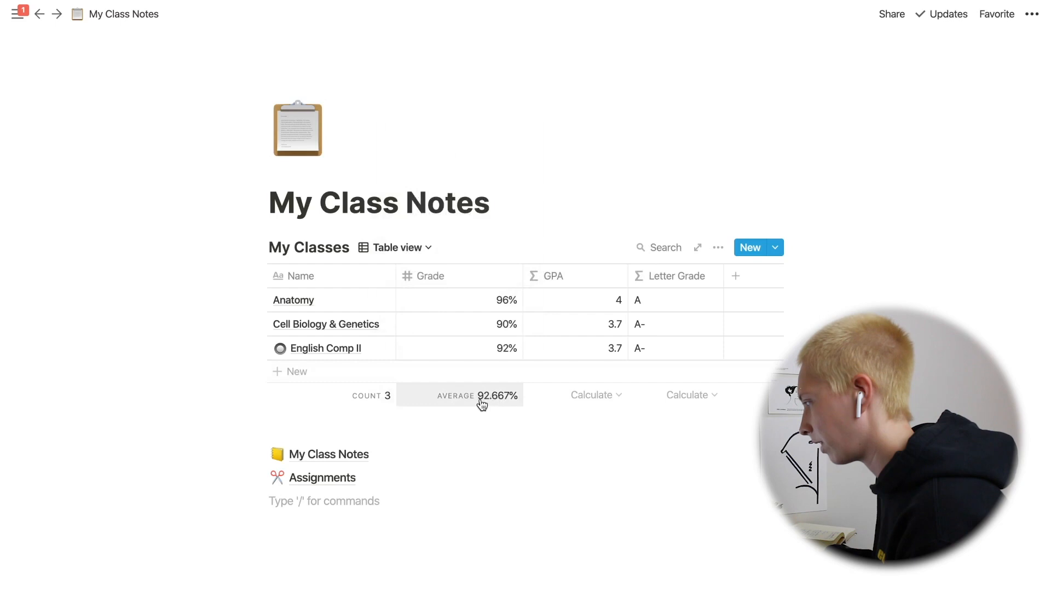
click(579, 399)
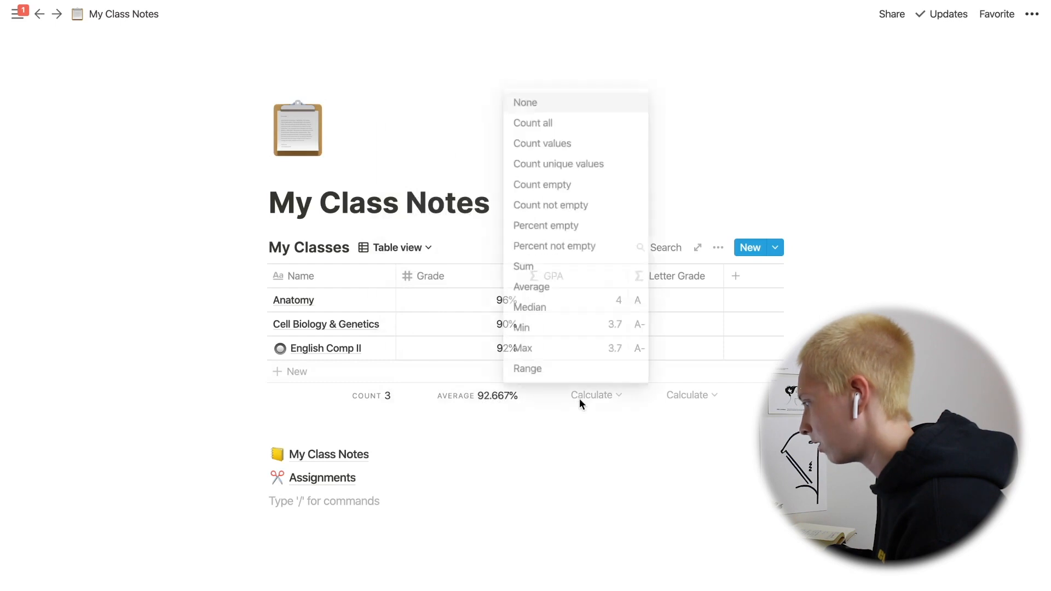
click(554, 287)
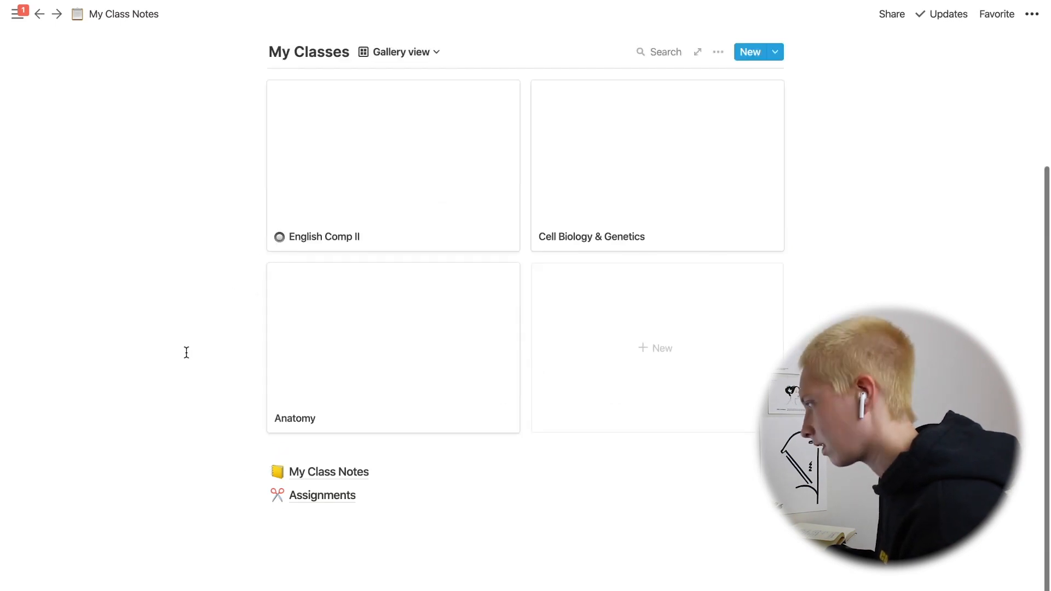
Open the English Comp II card from the My Classes gallery view as a full page
scroll(185, 352, up, 2)
click(481, 336)
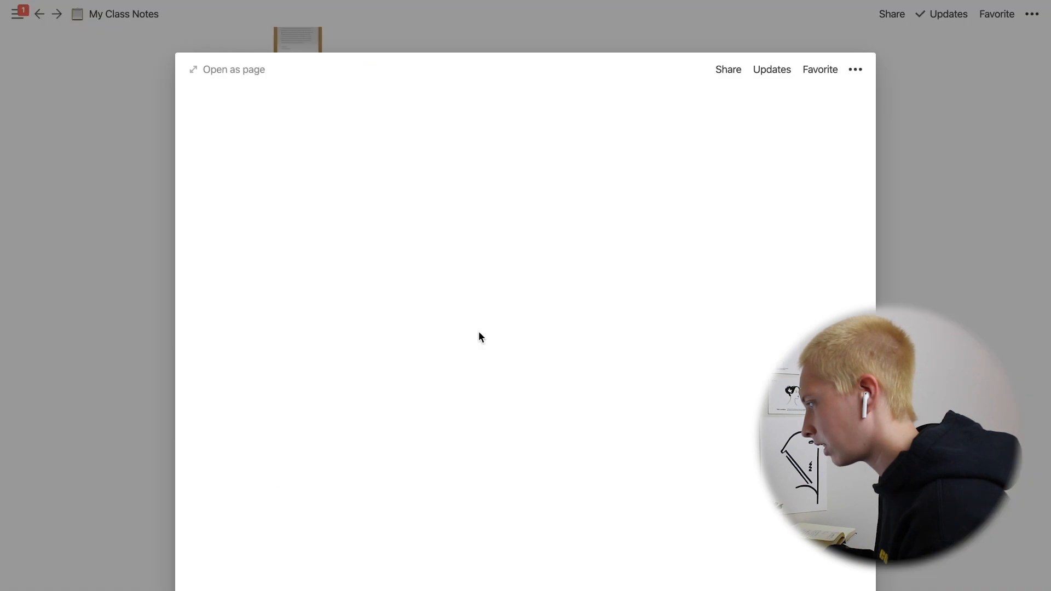
click(216, 66)
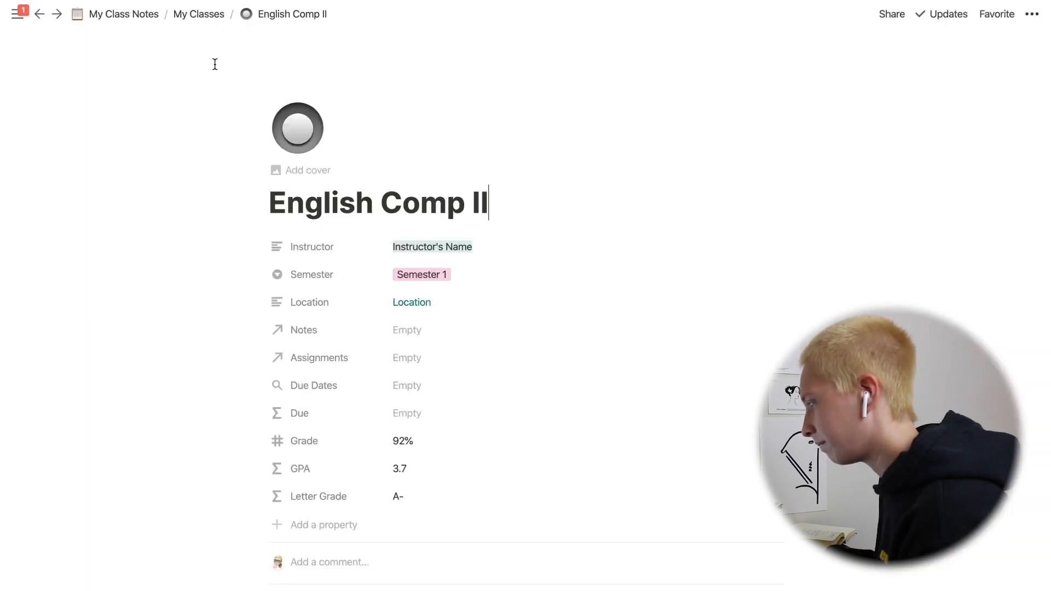
Enter a Due formula that checks Due Dates for tomorrow's date and returns "🔥Something Is Due Tomorrow", and apply the English Comp II template
scroll(236, 414, down, 5)
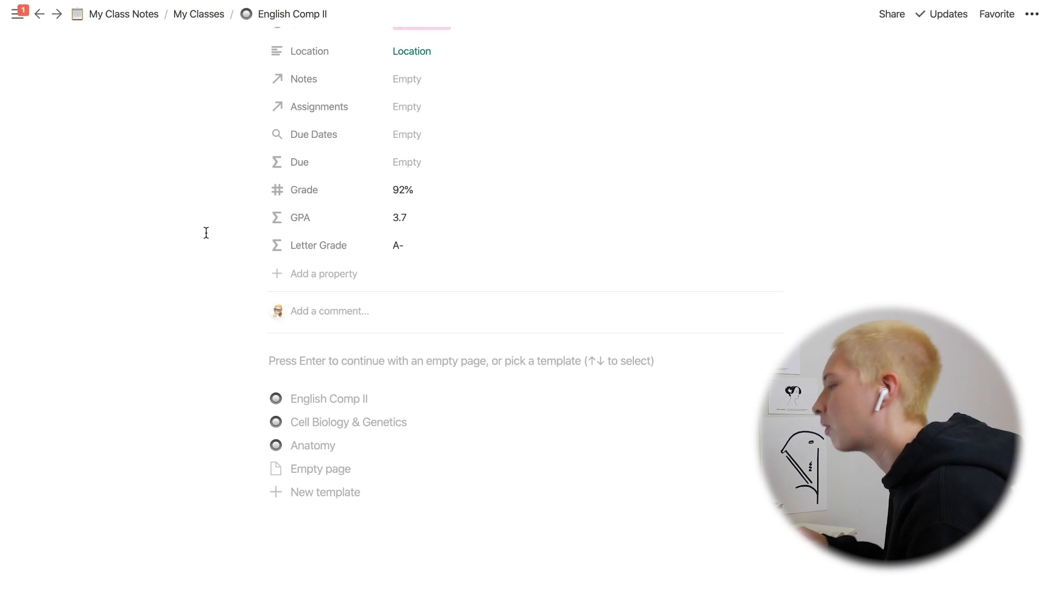
scroll(352, 370, up, 4)
scroll(438, 199, down, 5)
scroll(439, 192, up, 3)
click(422, 196)
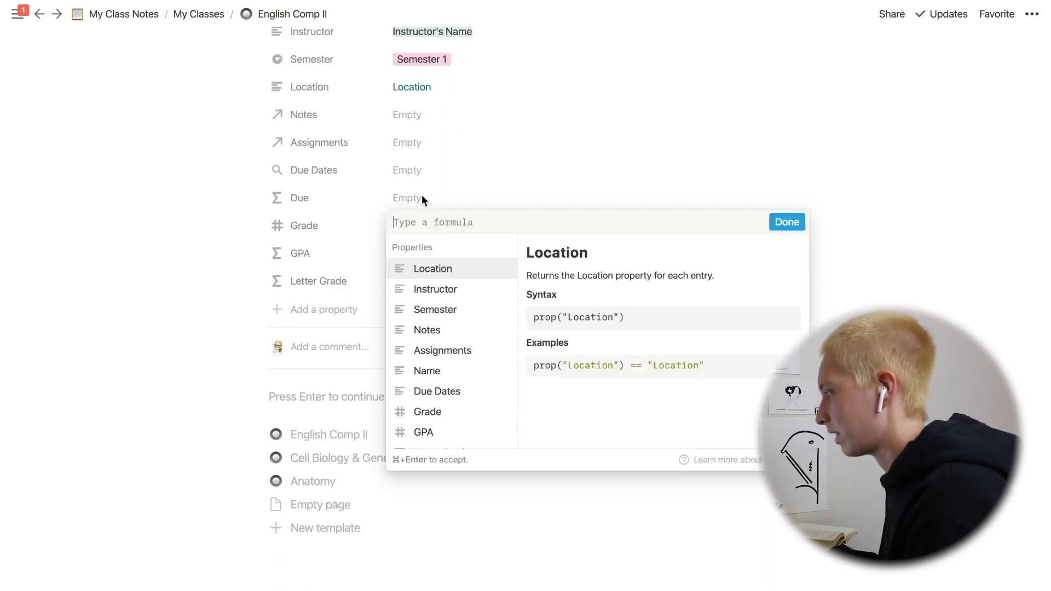
text(if(contains(prop("Due Dates"), formatDate(dateAdd(now(), 1, "days"), "MMM DD, YYYY")), "🔥Something Is Due Tomorrow", if(contains(prop("Due Dates"), formatDate(now(), "MMM DD, YYYY")), "🔥Something Is Due Today!", "")))
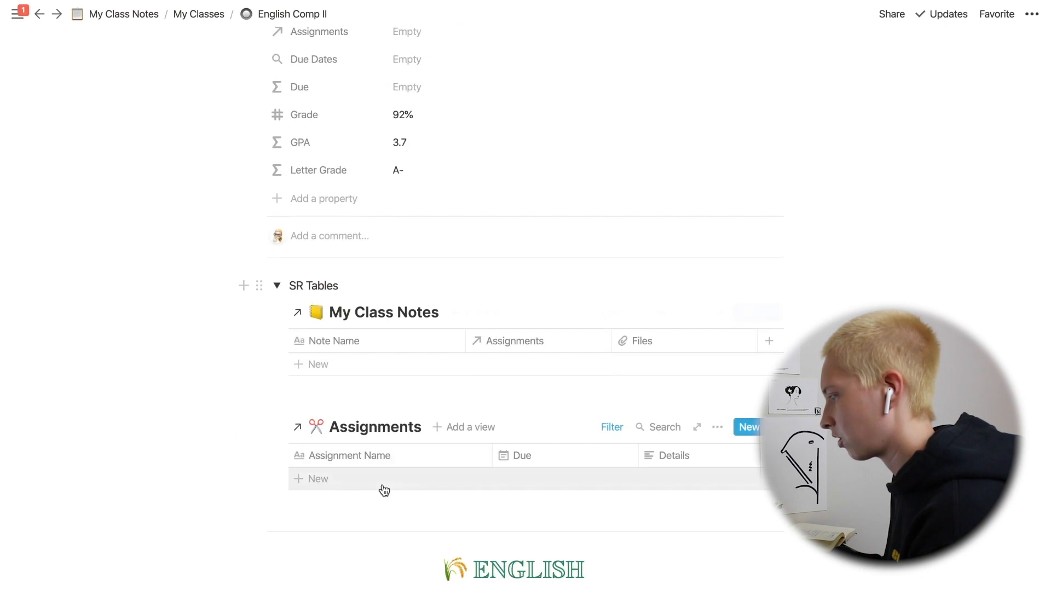
Add an assignment named Test with the due date Jul 30, 2020 to the Assignments table on the English Comp II page
click(384, 490)
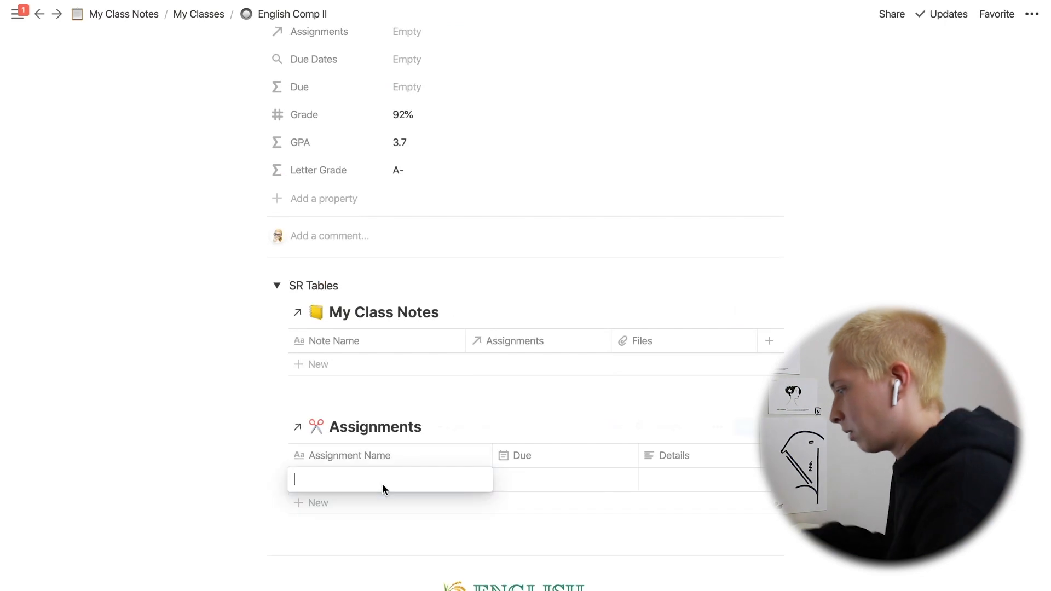
text(Test)
key(Return)
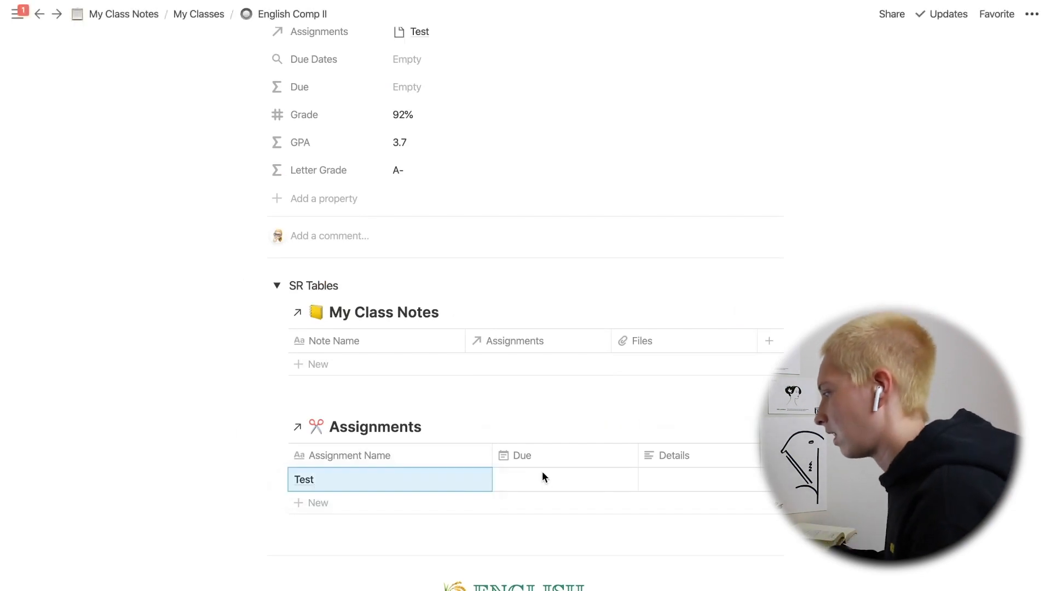
click(515, 482)
click(607, 282)
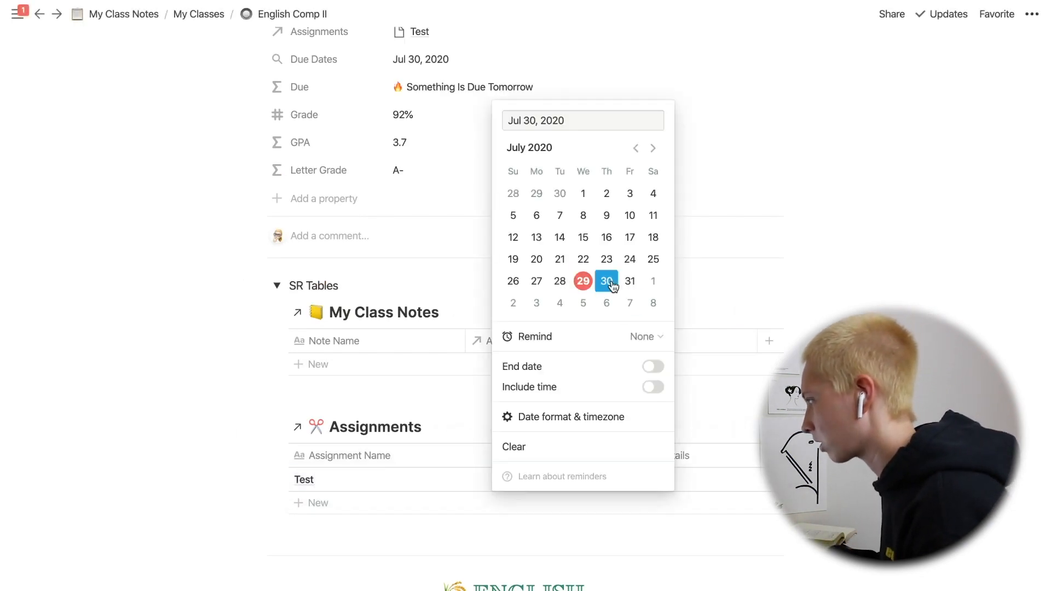
click(111, 404)
scroll(110, 402, up, 2)
scroll(111, 402, down, 2)
scroll(110, 402, up, 3)
scroll(527, 352, down, 4)
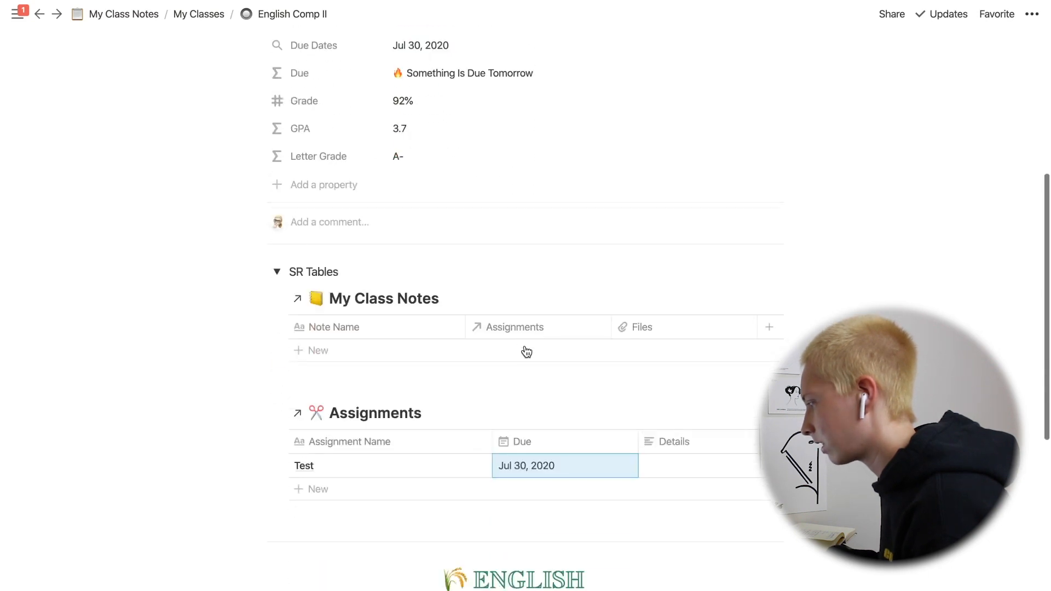
Set the Test assignment's due date to Jul 29, 2020 and check the page's Due property
click(521, 377)
click(584, 438)
click(287, 366)
scroll(217, 343, up, 7)
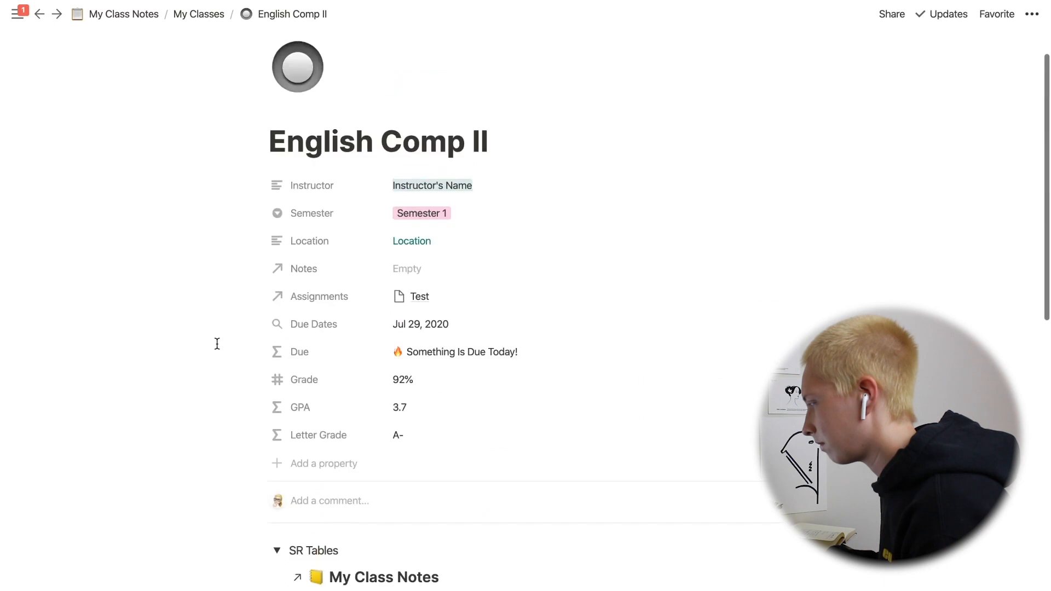
scroll(216, 344, down, 8)
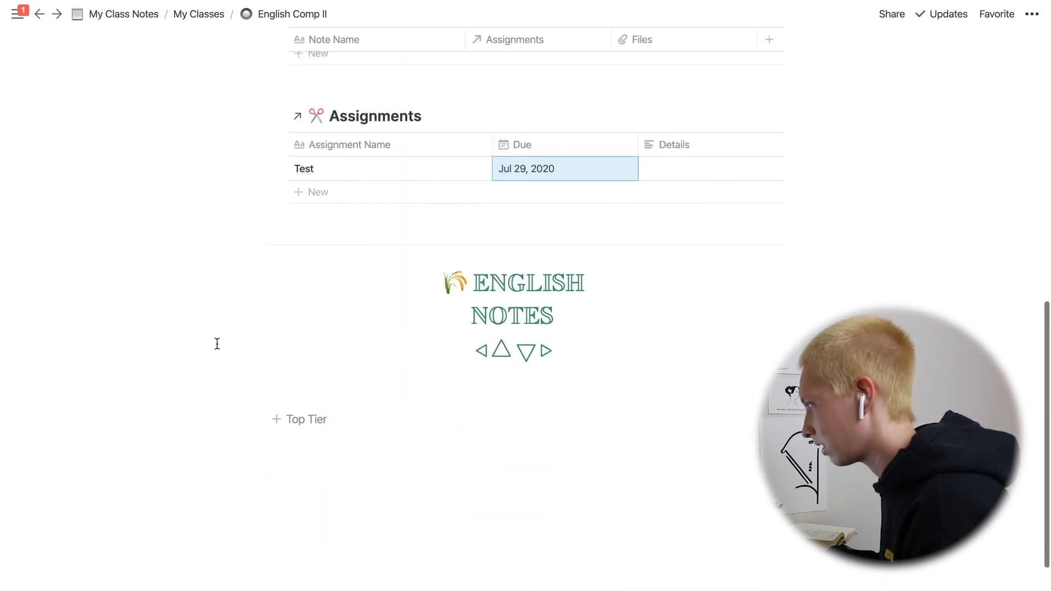
Collapse the SR Tables toggle and return to the My Class Notes main page
scroll(216, 345, up, 4)
click(275, 309)
scroll(155, 328, up, 3)
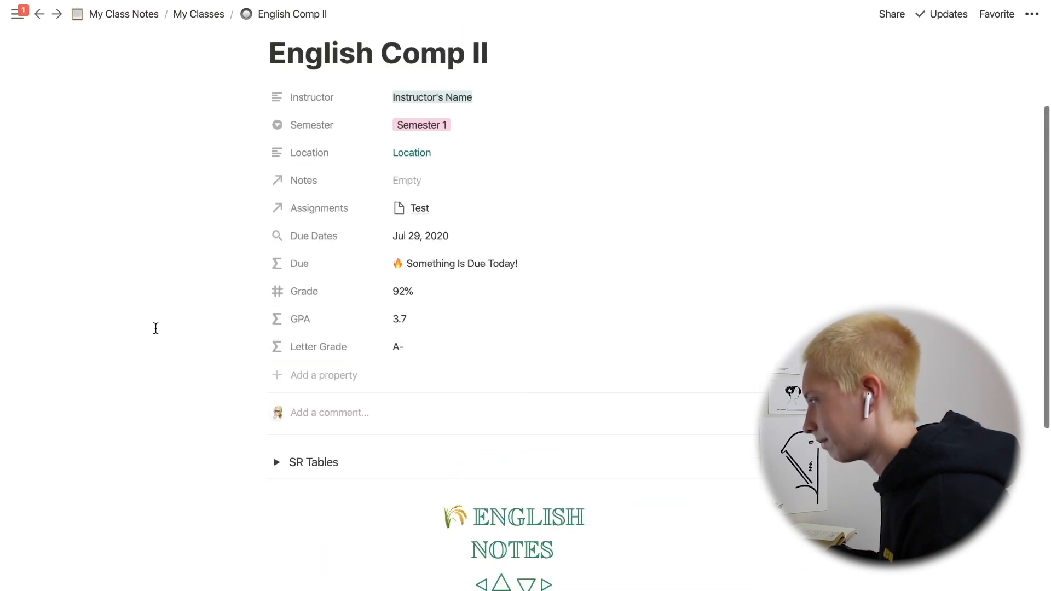
scroll(518, 106, up, 2)
click(132, 17)
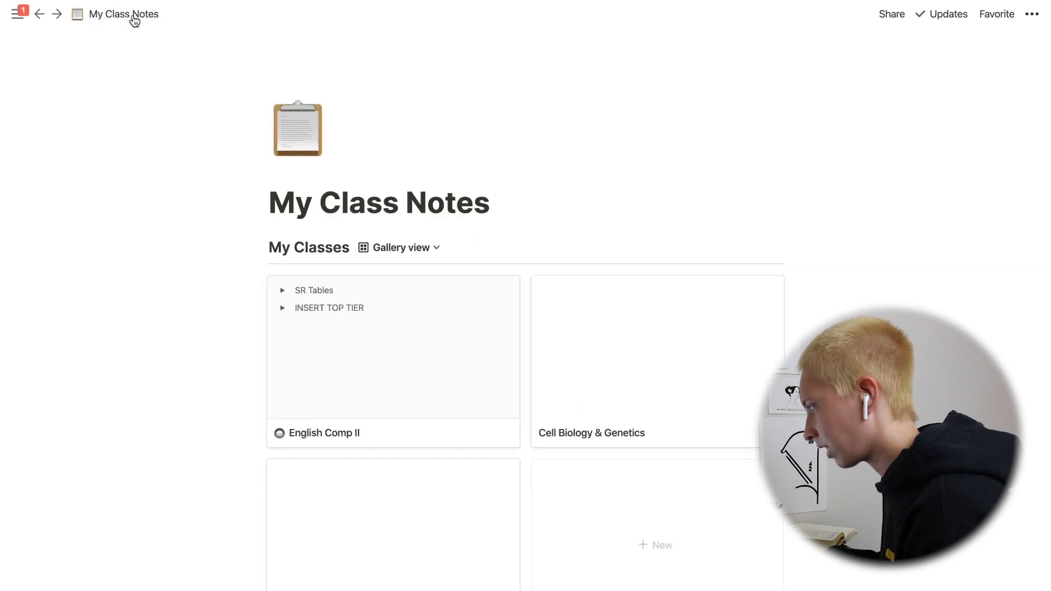
Open the English Comp II card from the gallery and add a cover image to it
scroll(569, 392, down, 2)
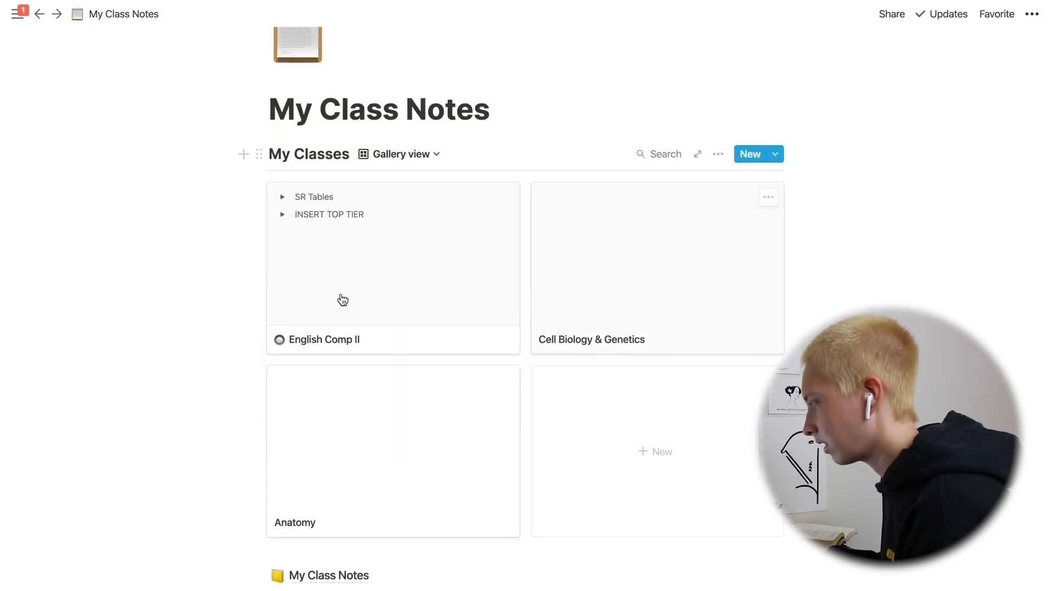
click(391, 275)
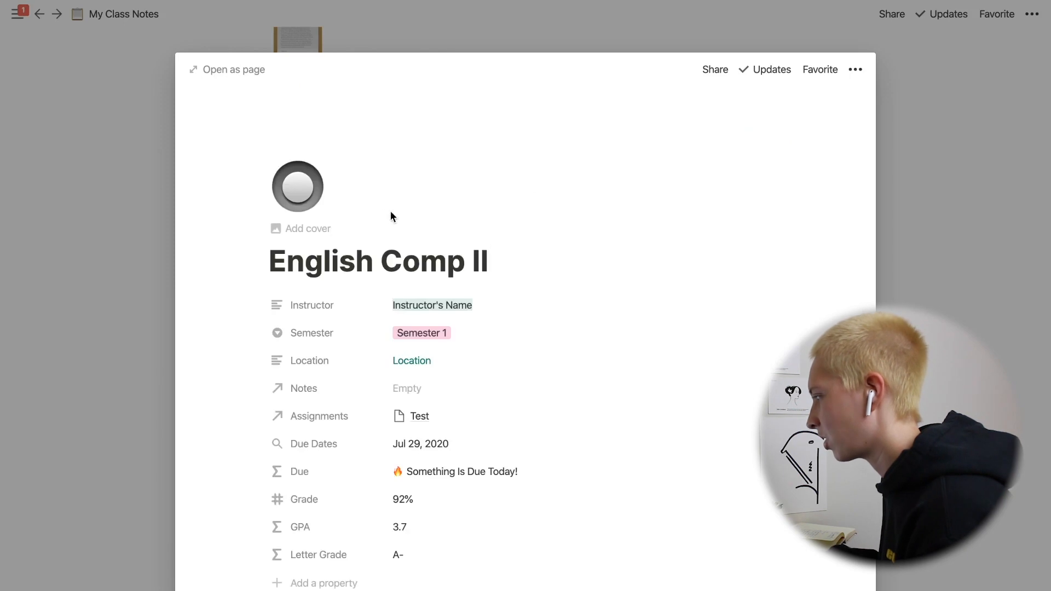
click(295, 229)
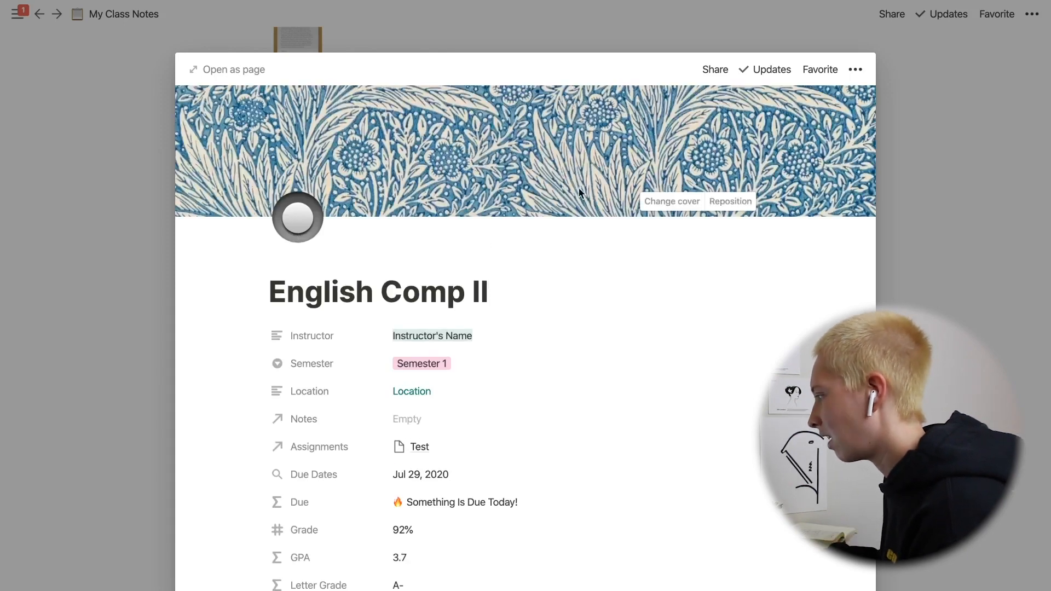
Look through the image link and Unsplash options for changing the page cover, and close the English Comp II page
click(654, 203)
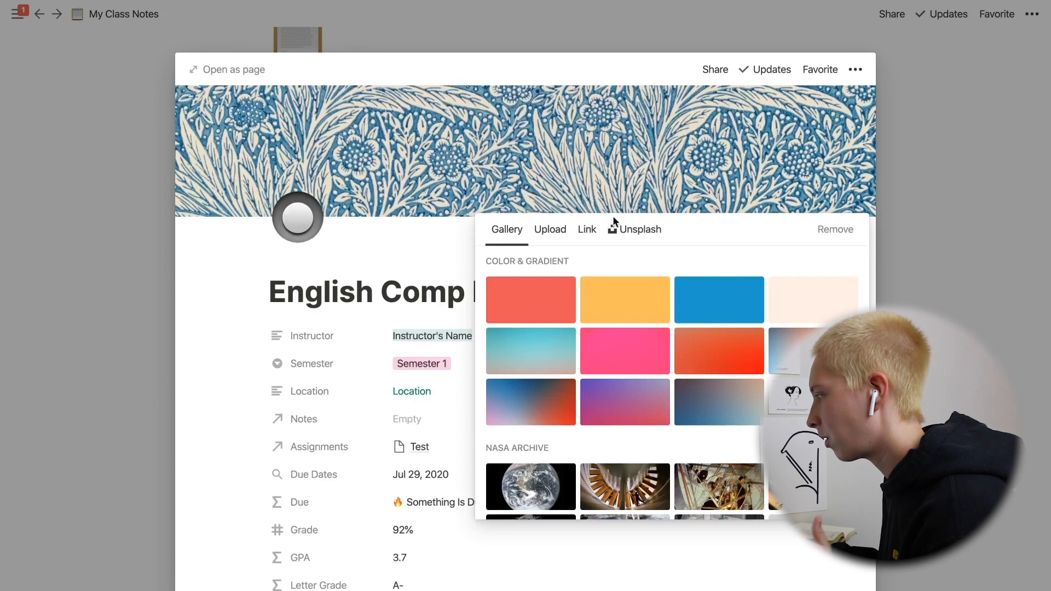
click(597, 230)
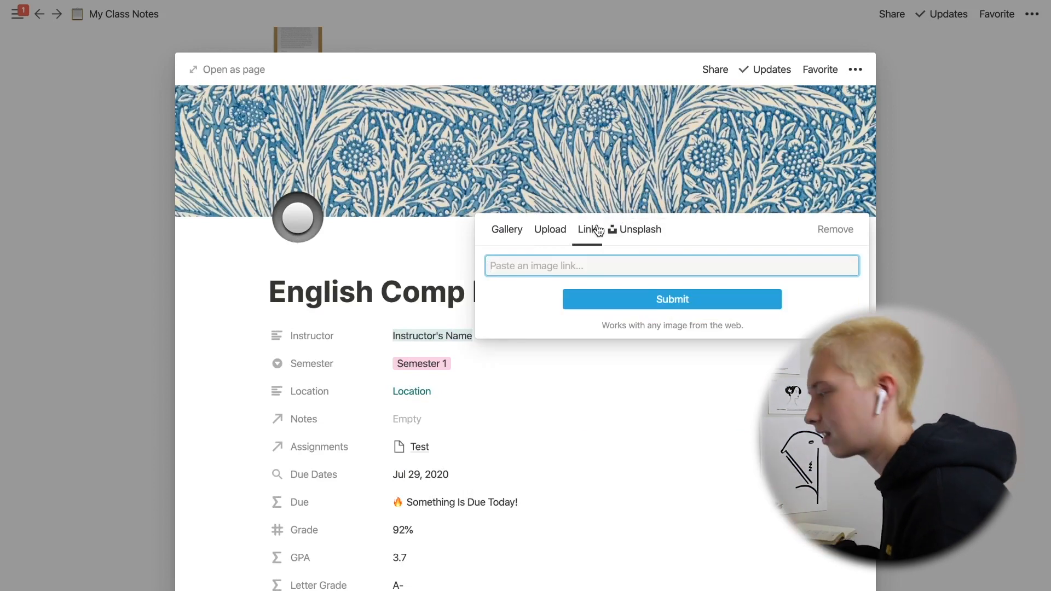
click(423, 277)
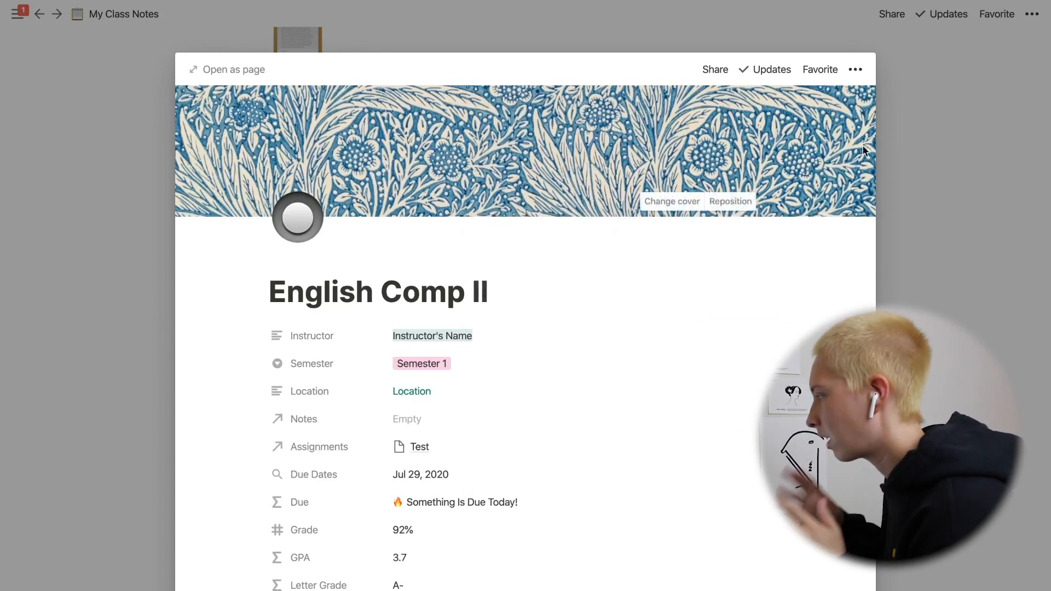
click(670, 201)
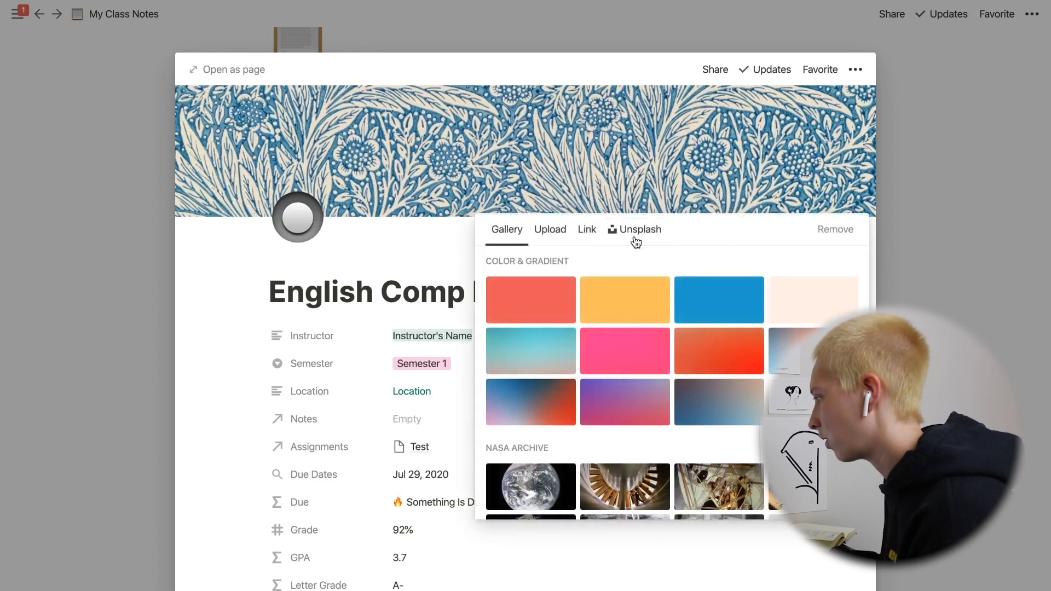
click(636, 240)
scroll(576, 384, down, 5)
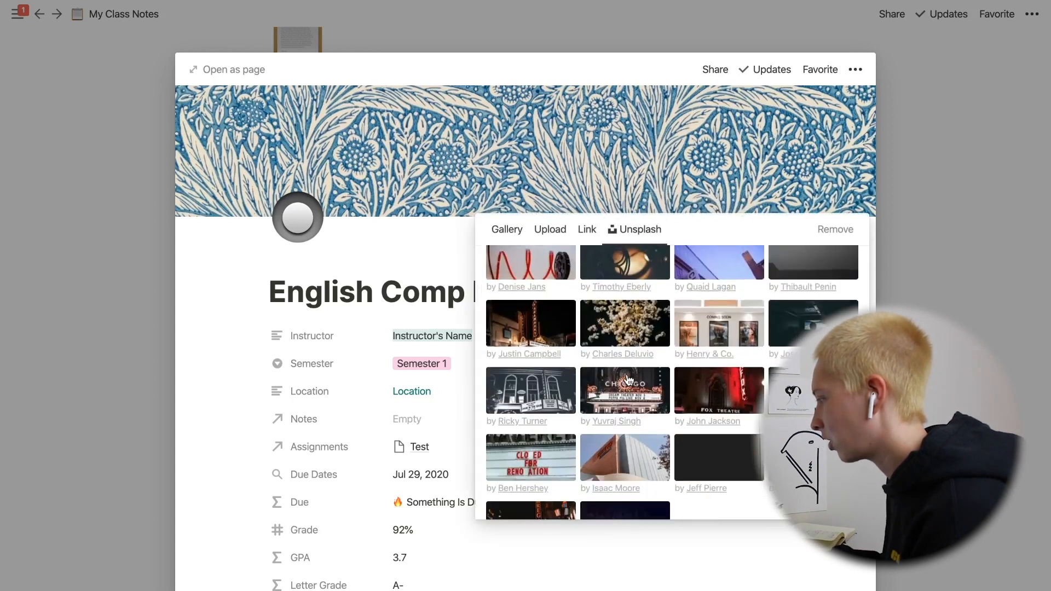
scroll(576, 385, up, 5)
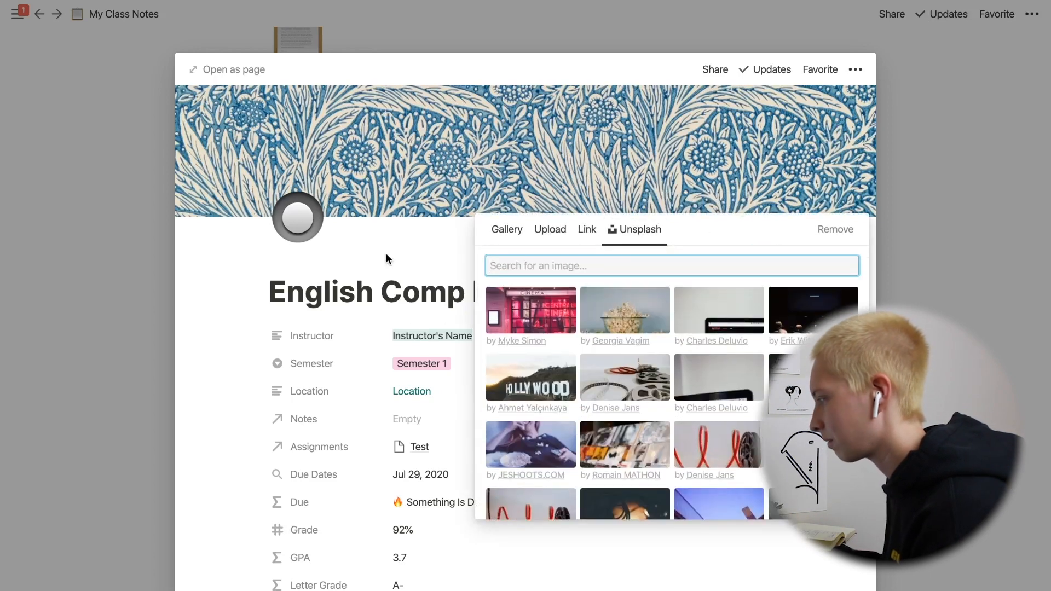
key(Escape)
key(Escape)
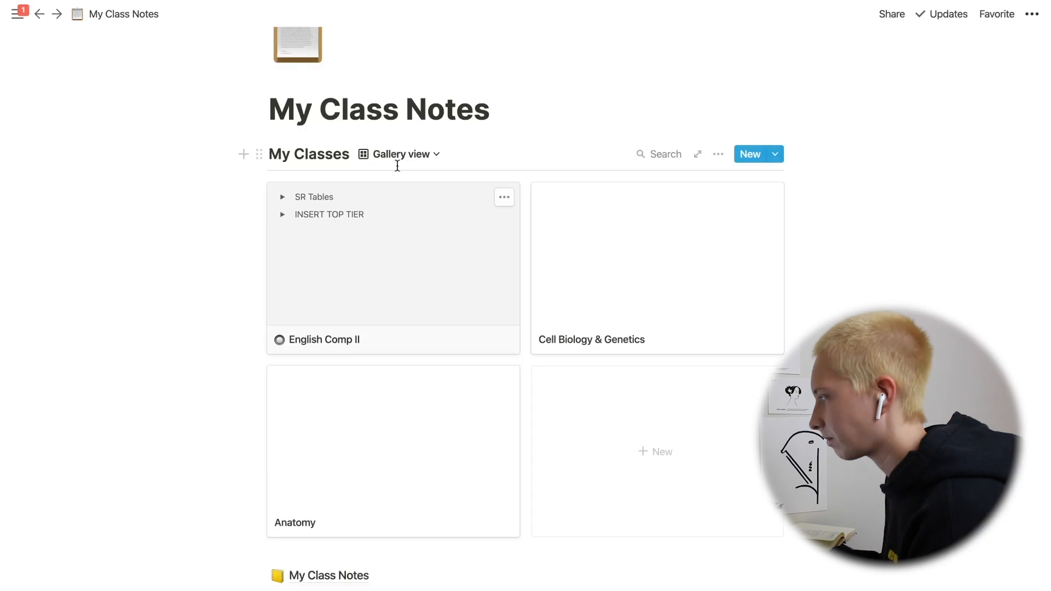
Set the card preview of the My Classes gallery view to Page cover
click(722, 155)
click(786, 258)
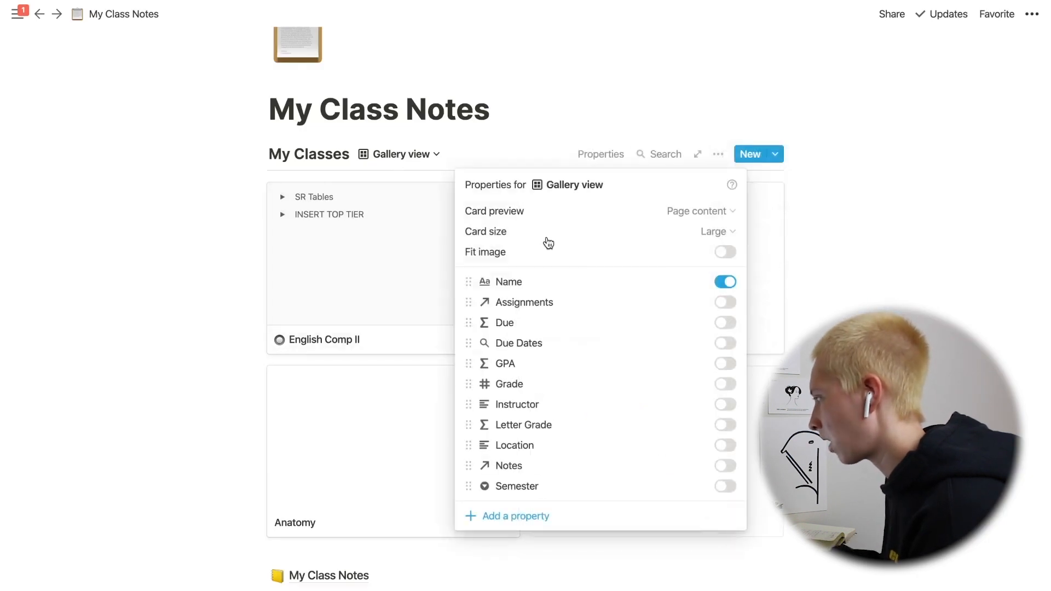
click(724, 211)
click(687, 264)
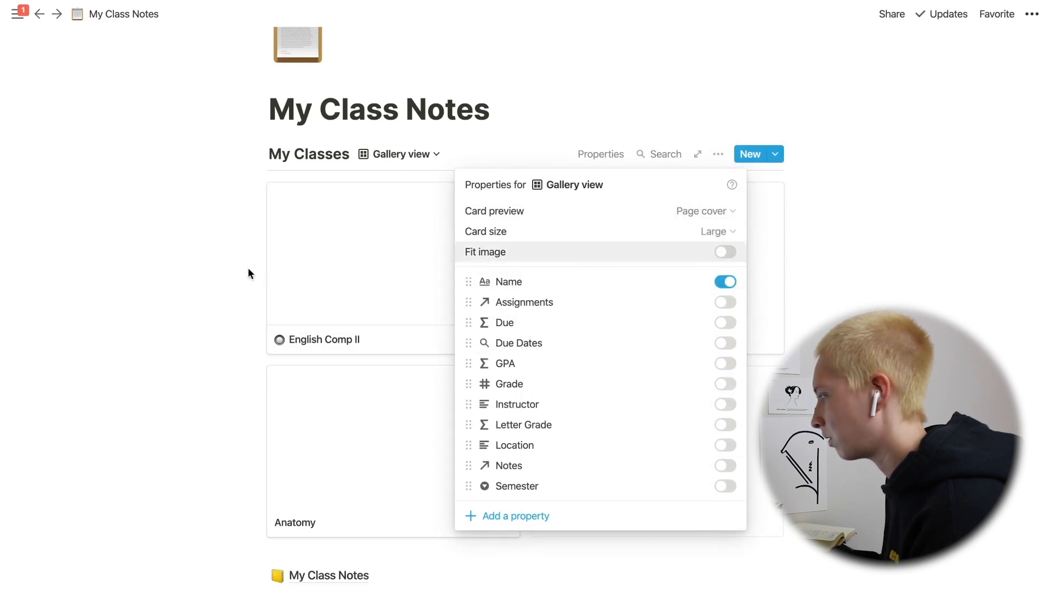
click(203, 263)
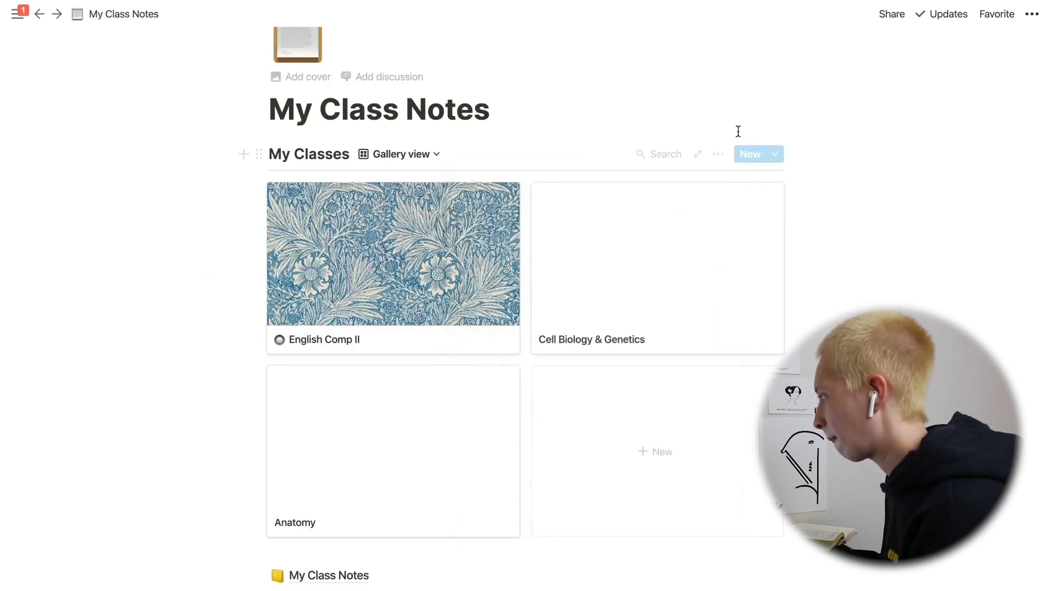
Show Instructor, Location, Letter Grade and Due on the My Classes gallery cards, with Letter Grade ordered below Location
click(717, 154)
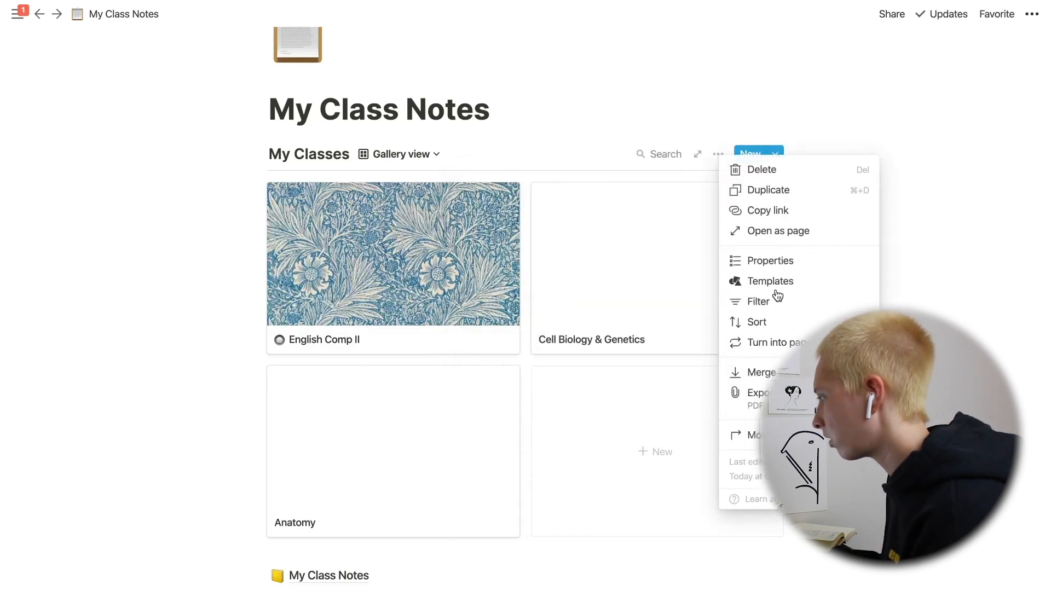
click(766, 261)
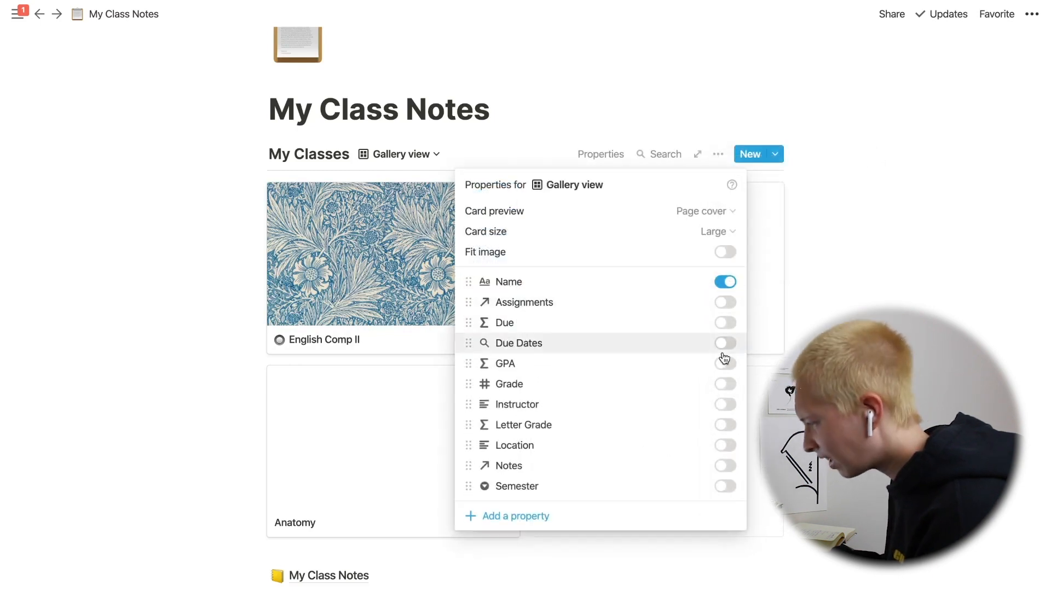
click(725, 405)
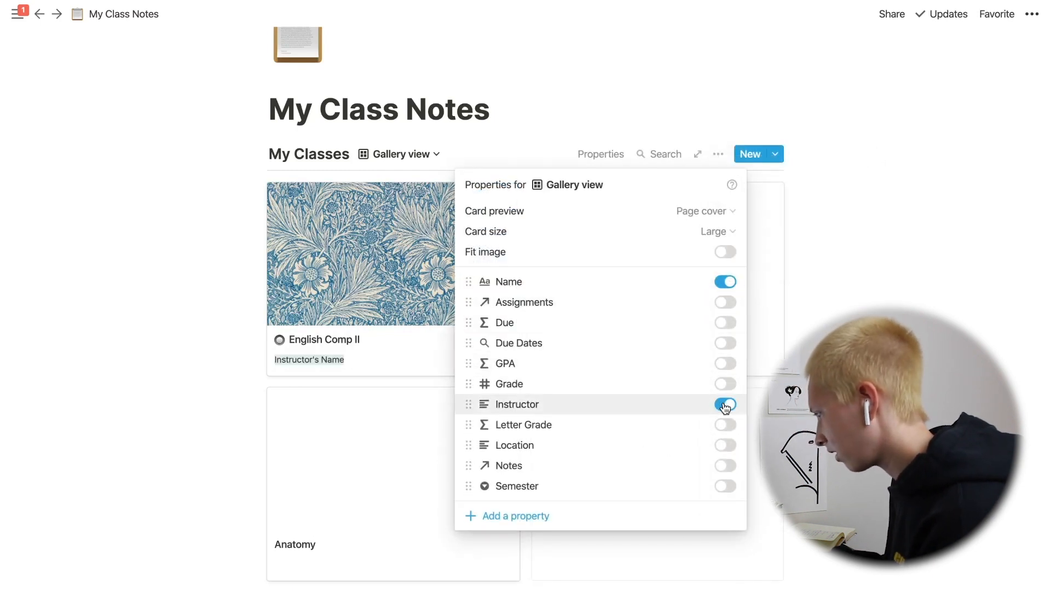
click(724, 445)
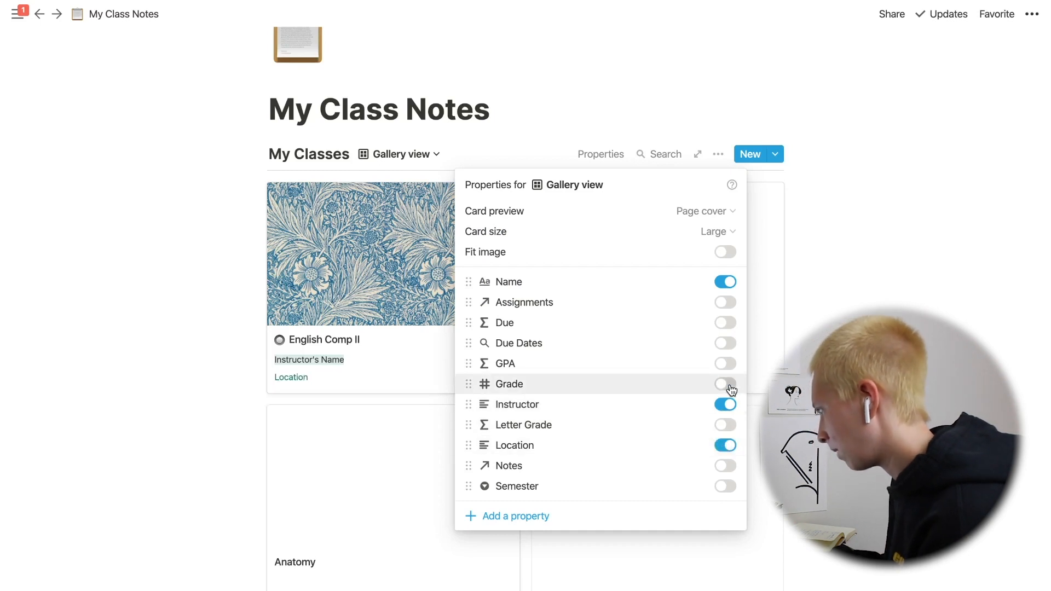
click(724, 427)
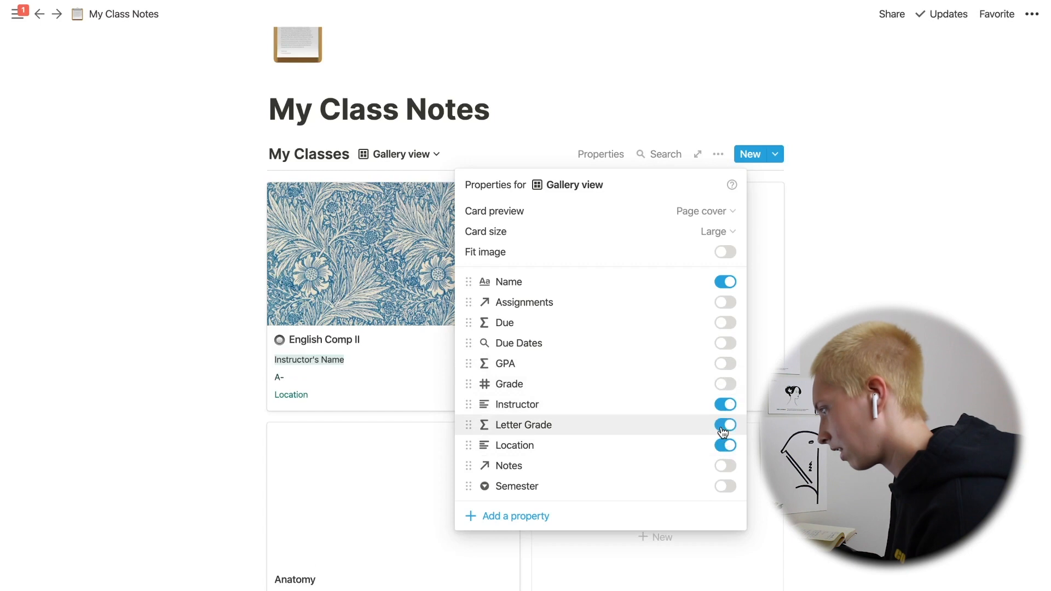
drag(469, 425, 468, 445)
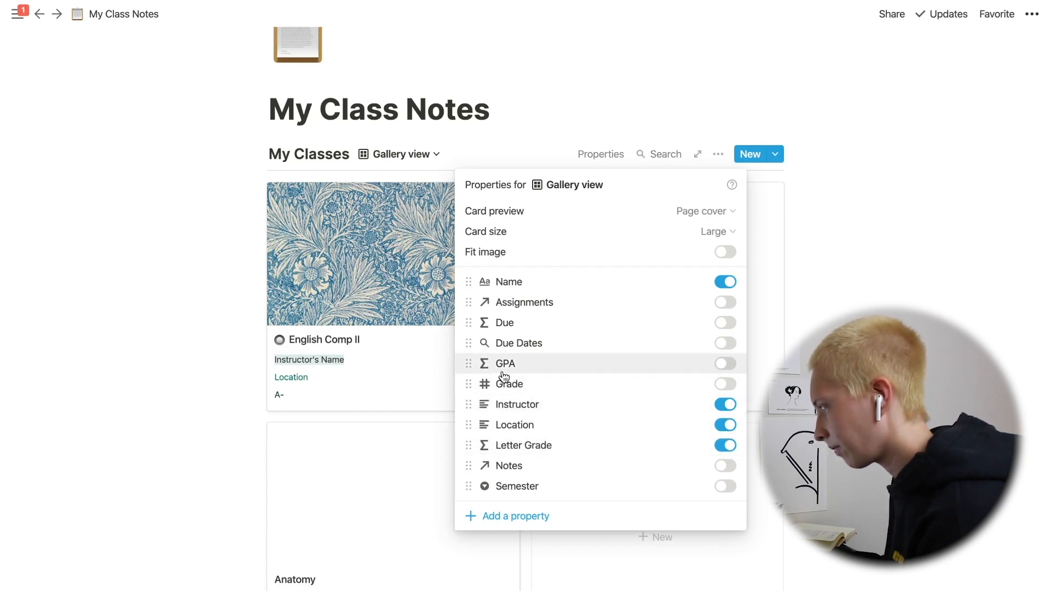
click(734, 322)
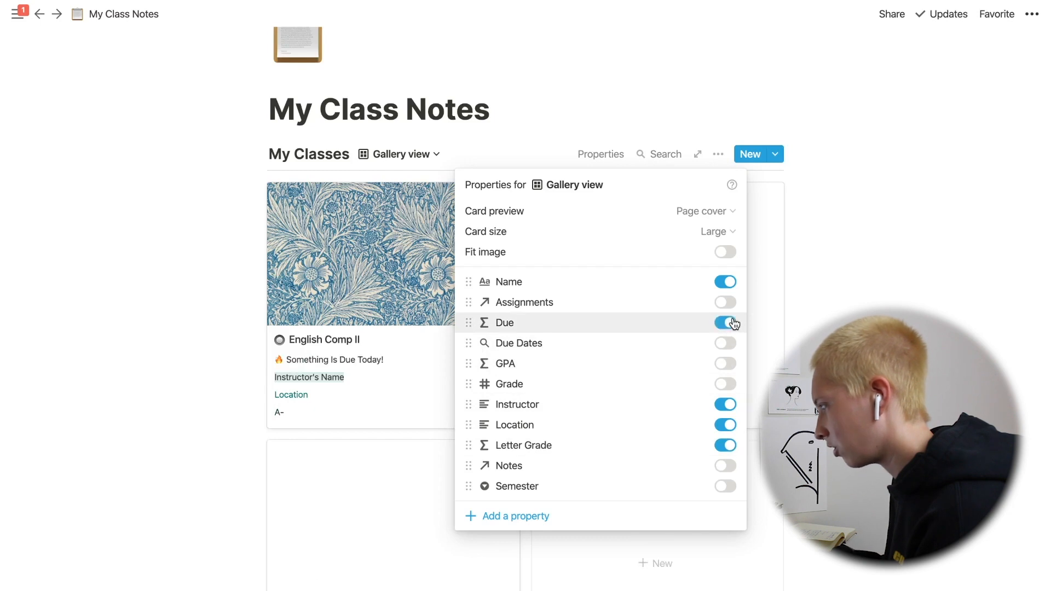
click(150, 364)
scroll(150, 364, down, 3)
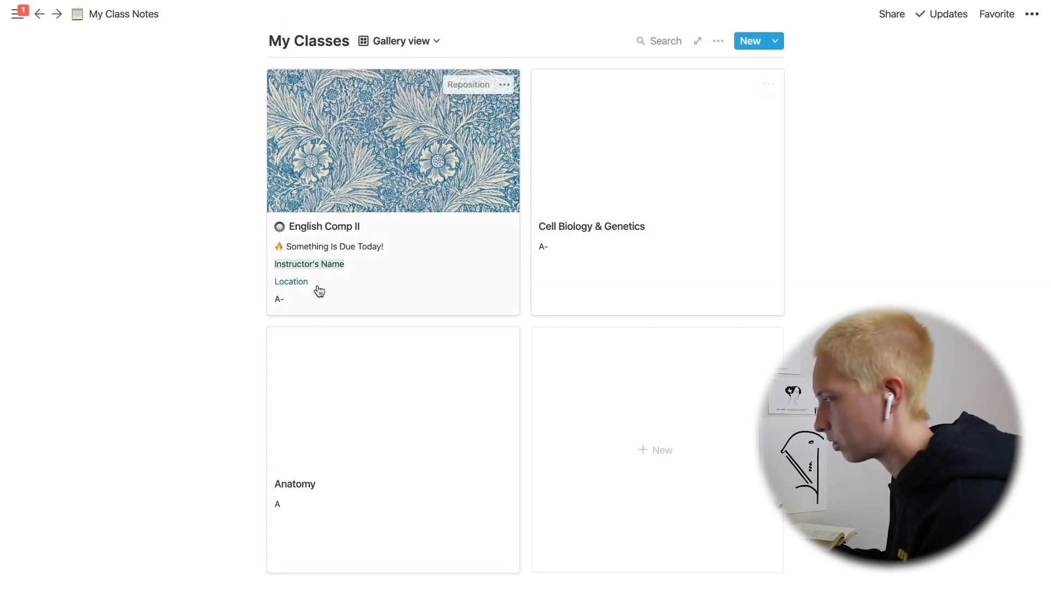
scroll(194, 275, down, 3)
scroll(195, 274, up, 3)
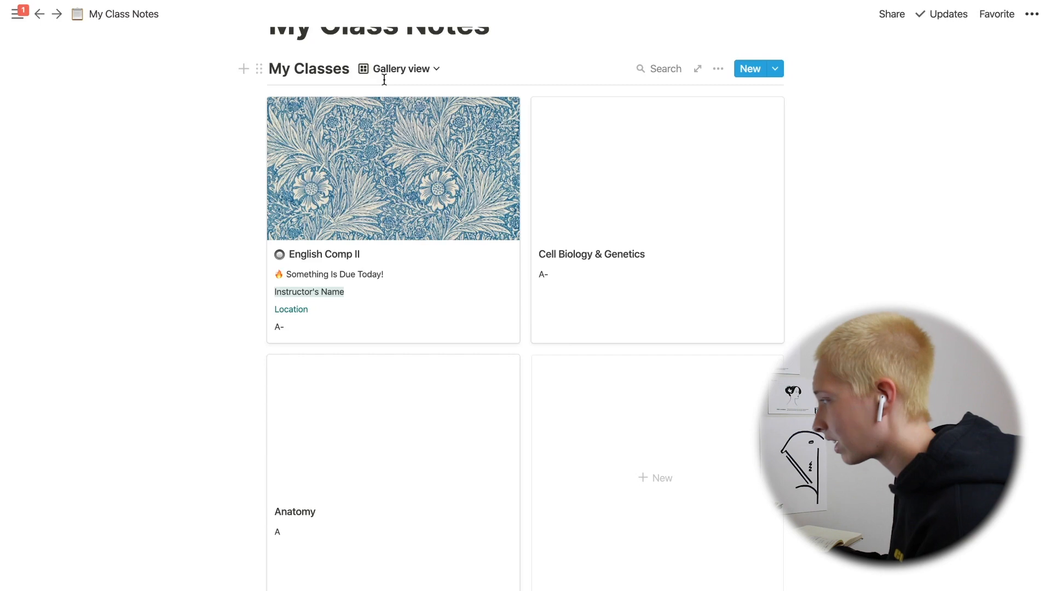
Switch My Classes to its table view and rename that view as Grades
click(389, 69)
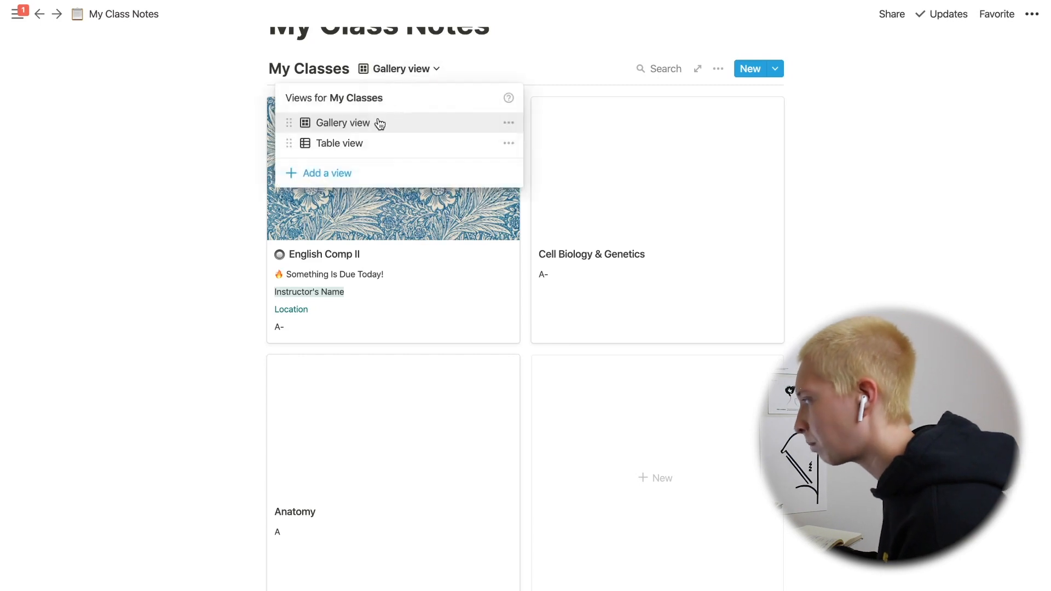
click(342, 145)
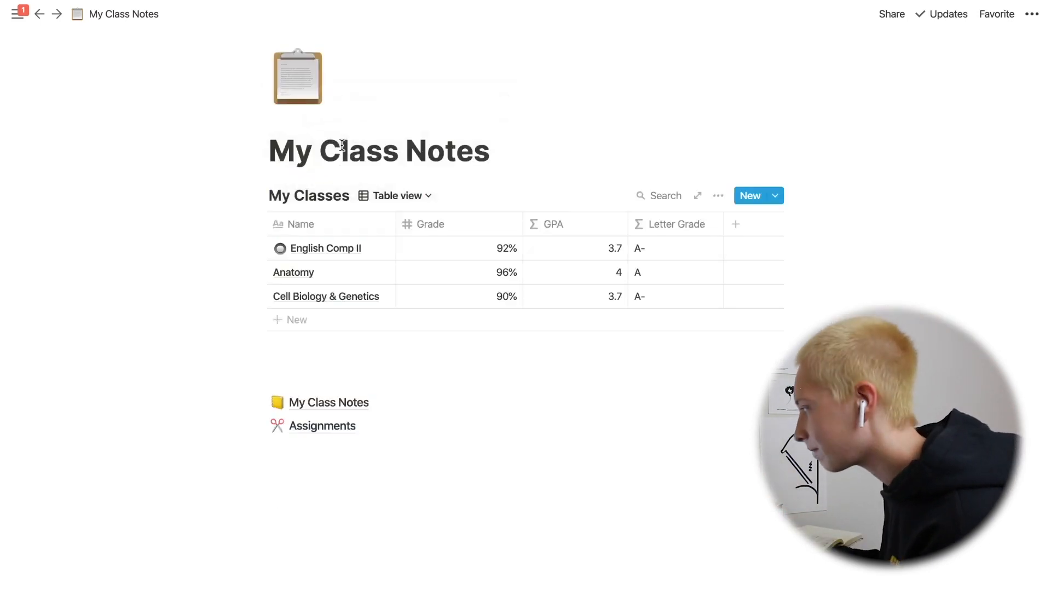
click(392, 197)
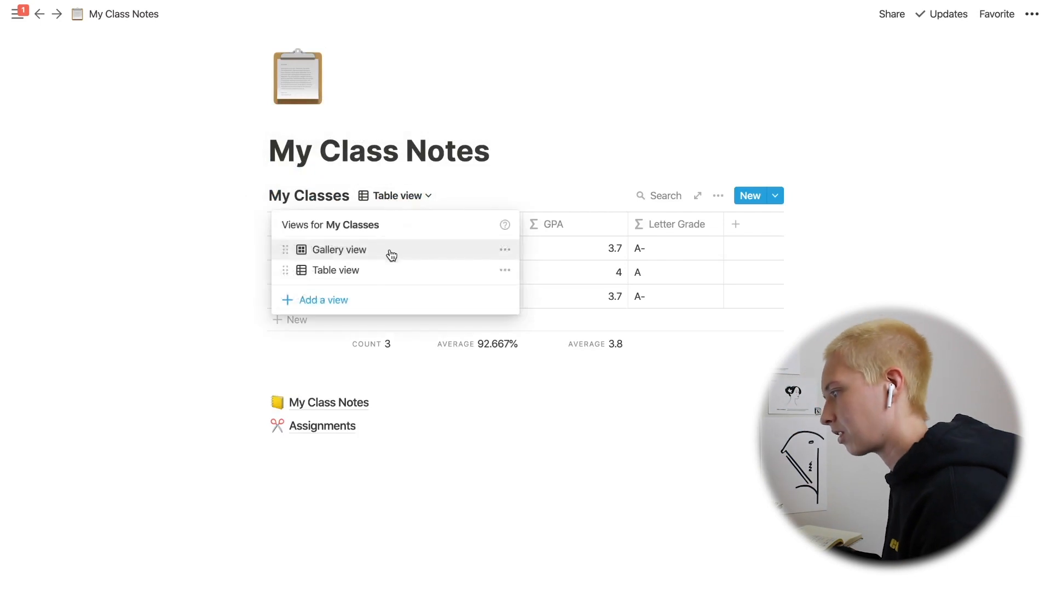
click(504, 271)
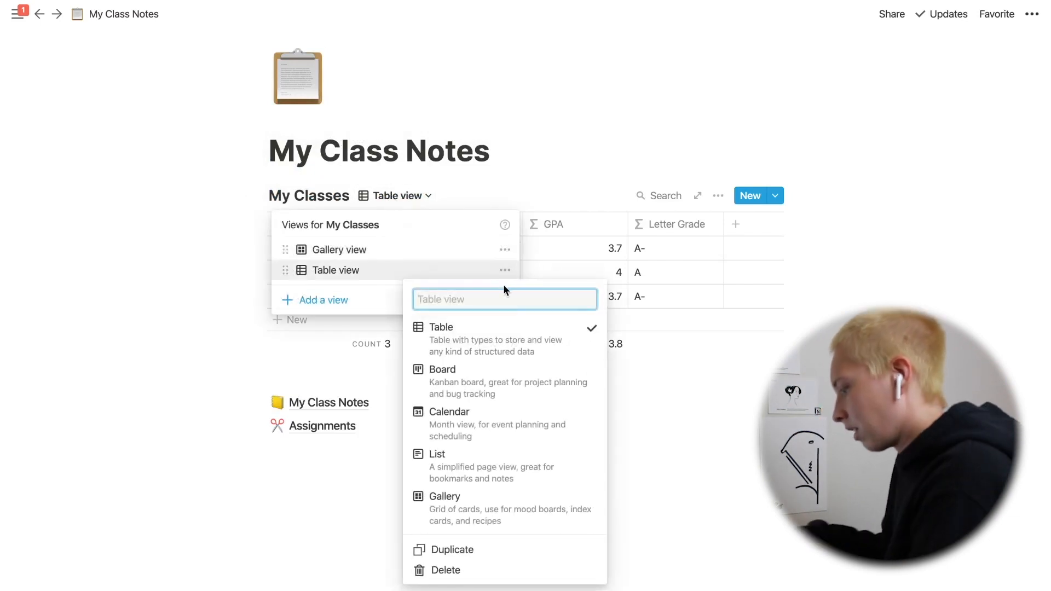
text(Grade)
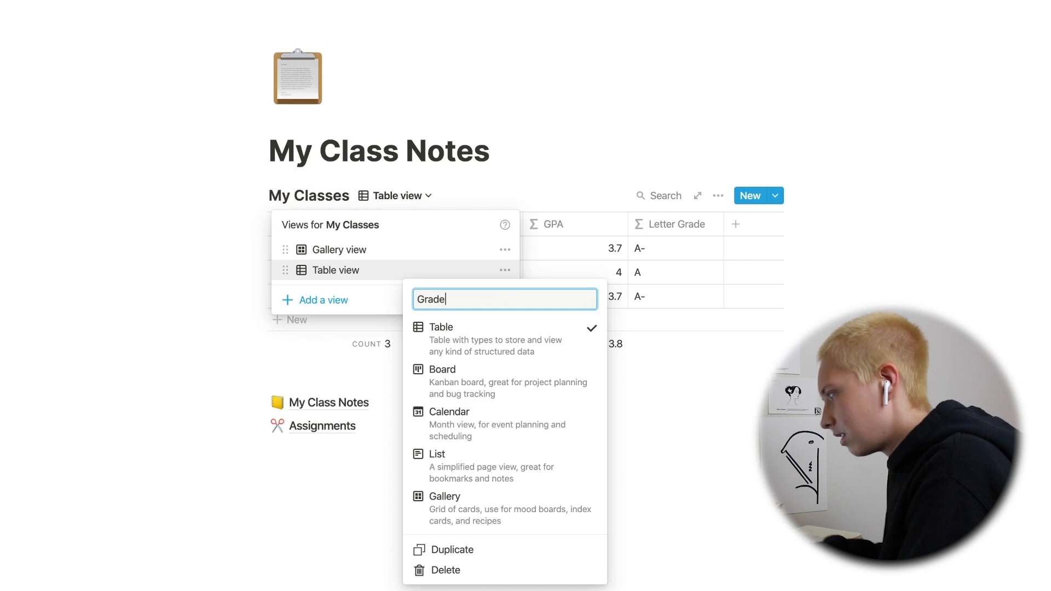
text(s)
key(Return)
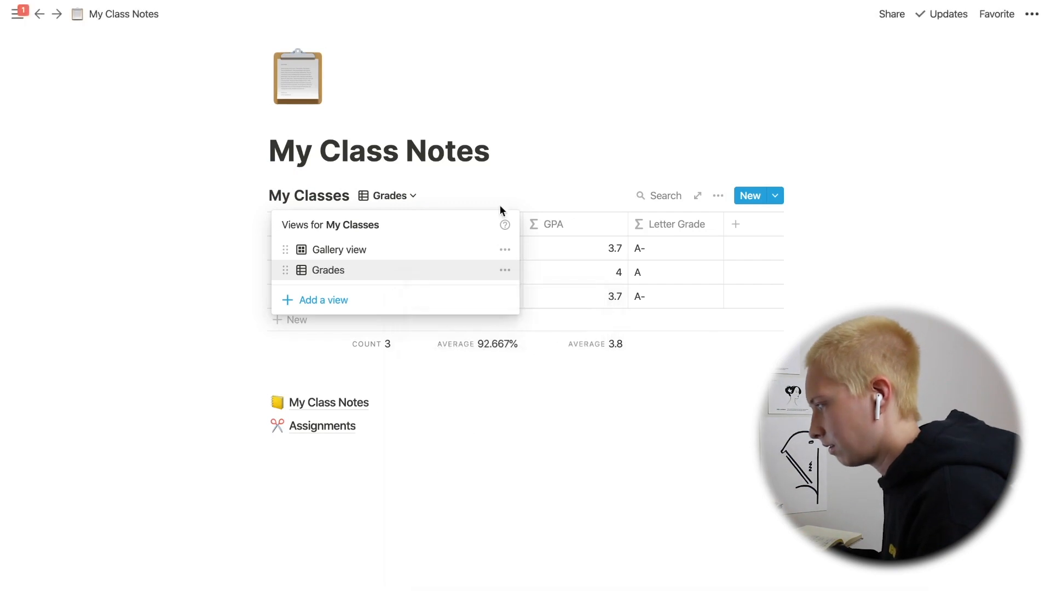
Rename the gallery view of My Classes as Classes
click(505, 252)
key(BackSpace)
key(BackSpace)
key(BackSpace)
key(BackSpace)
key(BackSpace)
key(BackSpace)
key(BackSpace)
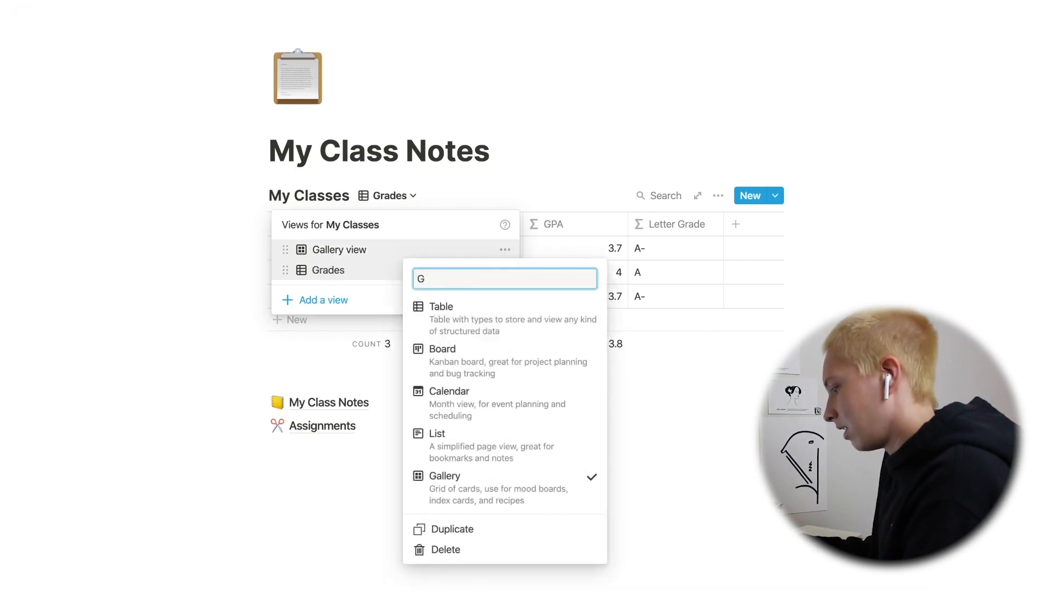
text(Classes)
key(Return)
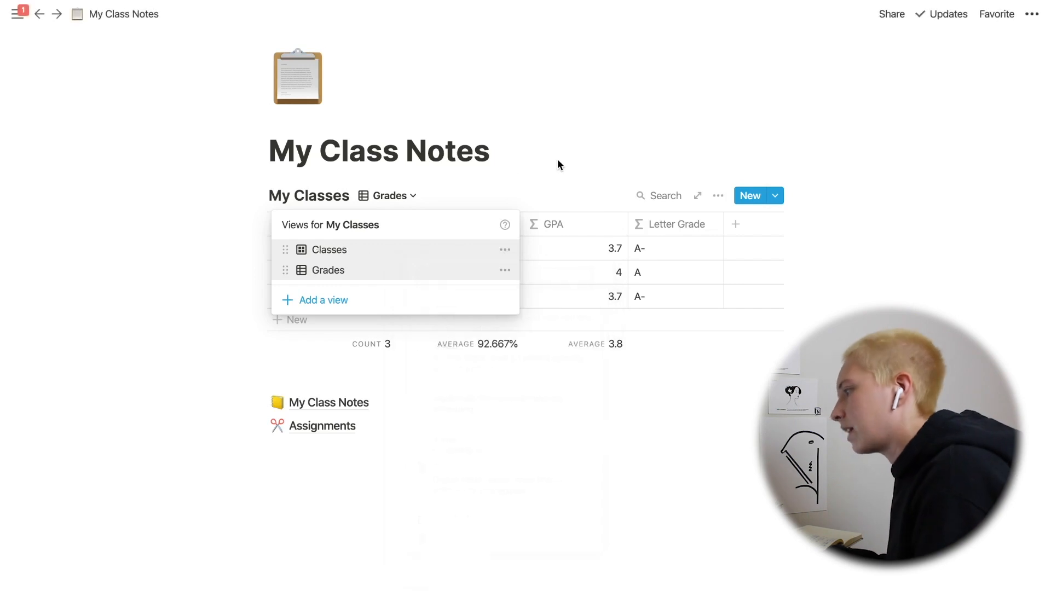
click(448, 185)
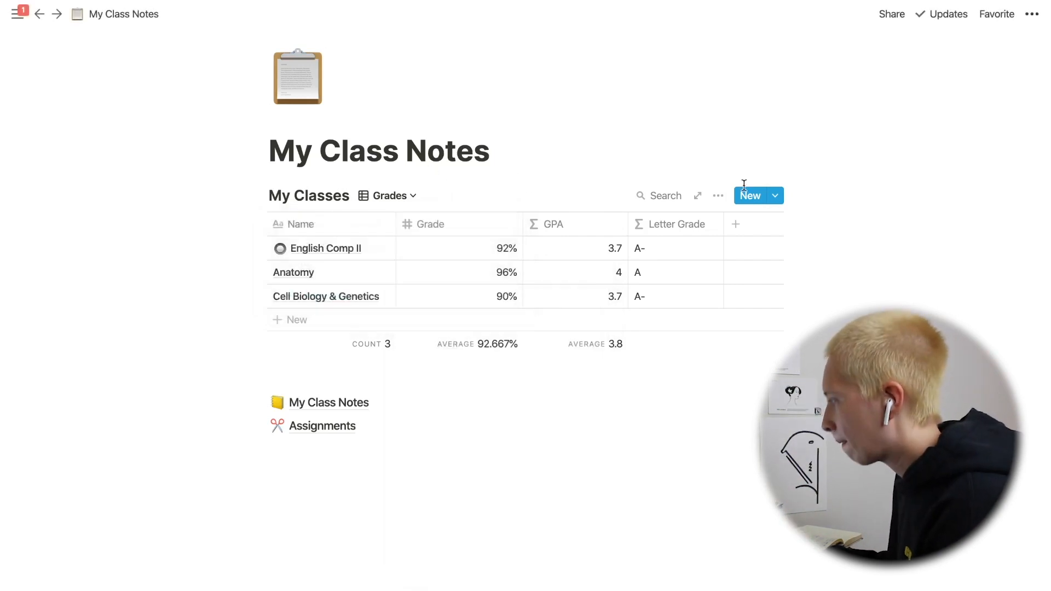
Try a filter on the Semester property in the Grades view, look at its semester options, and remove the filter
click(715, 196)
click(744, 340)
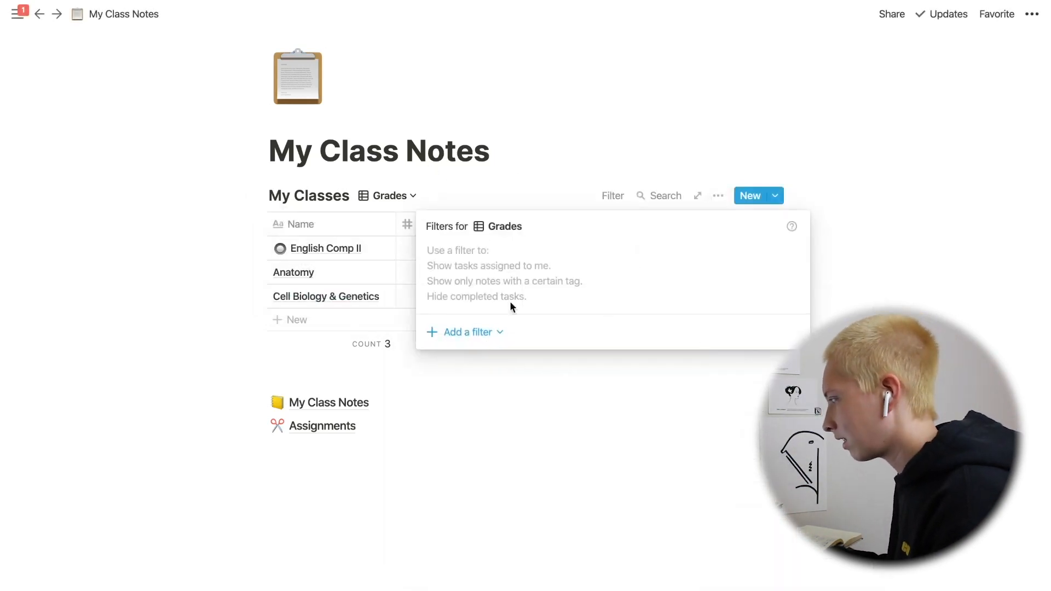
click(482, 338)
click(466, 360)
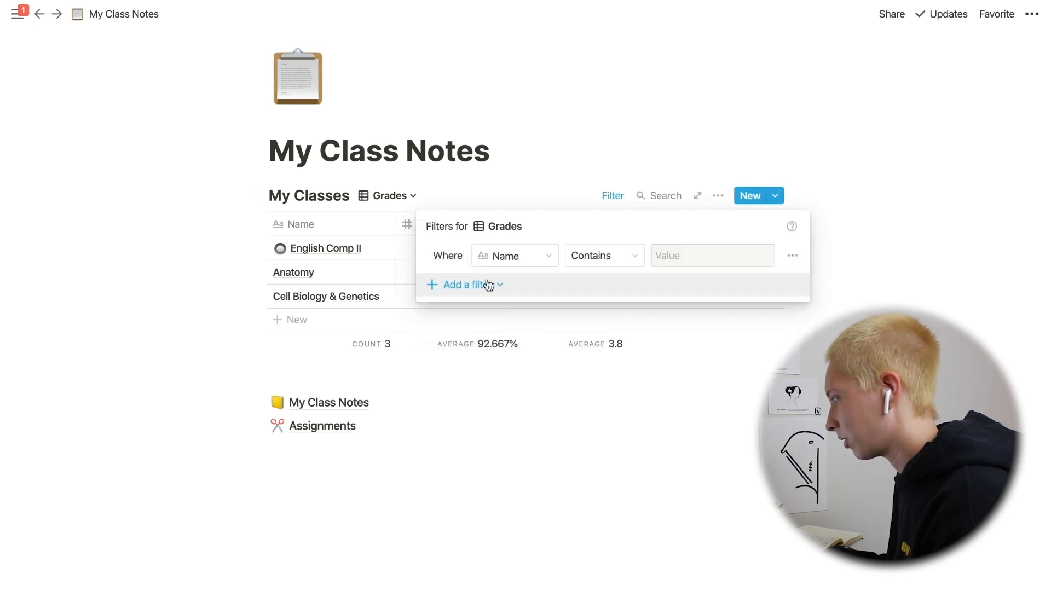
click(509, 257)
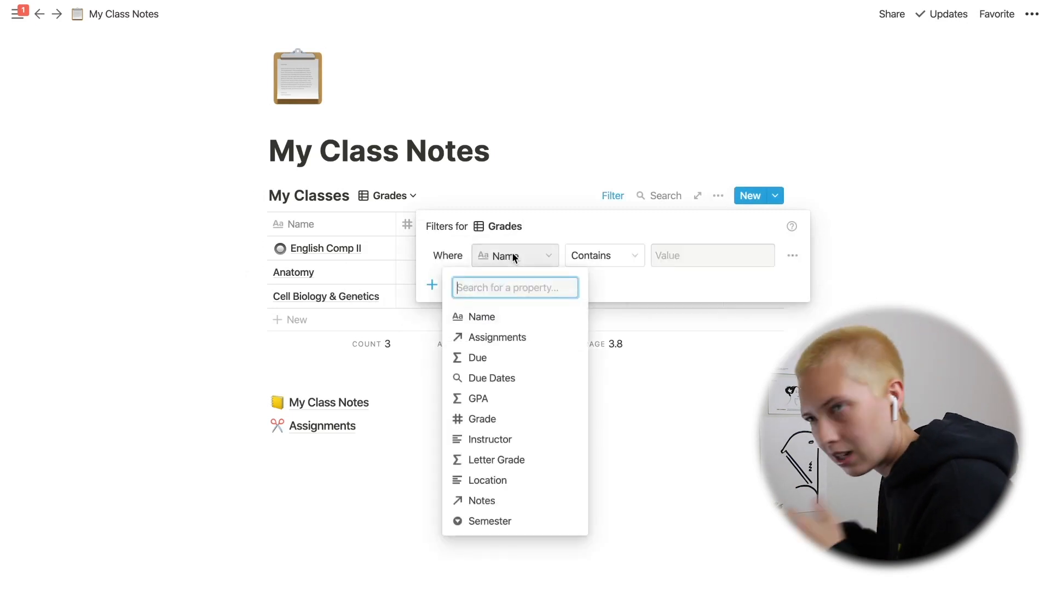
click(487, 528)
click(681, 266)
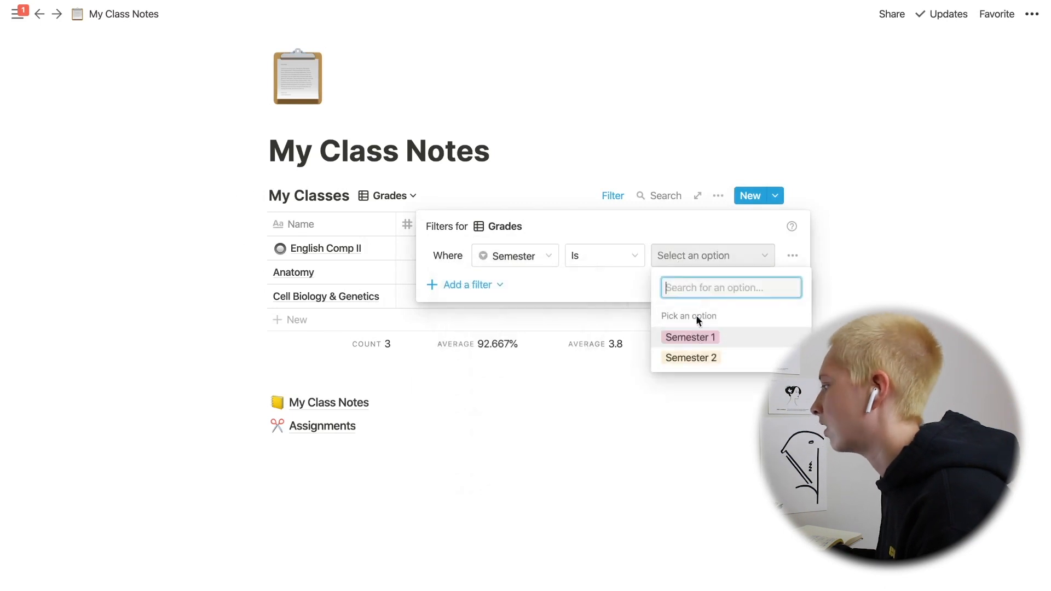
click(509, 256)
click(791, 256)
click(810, 275)
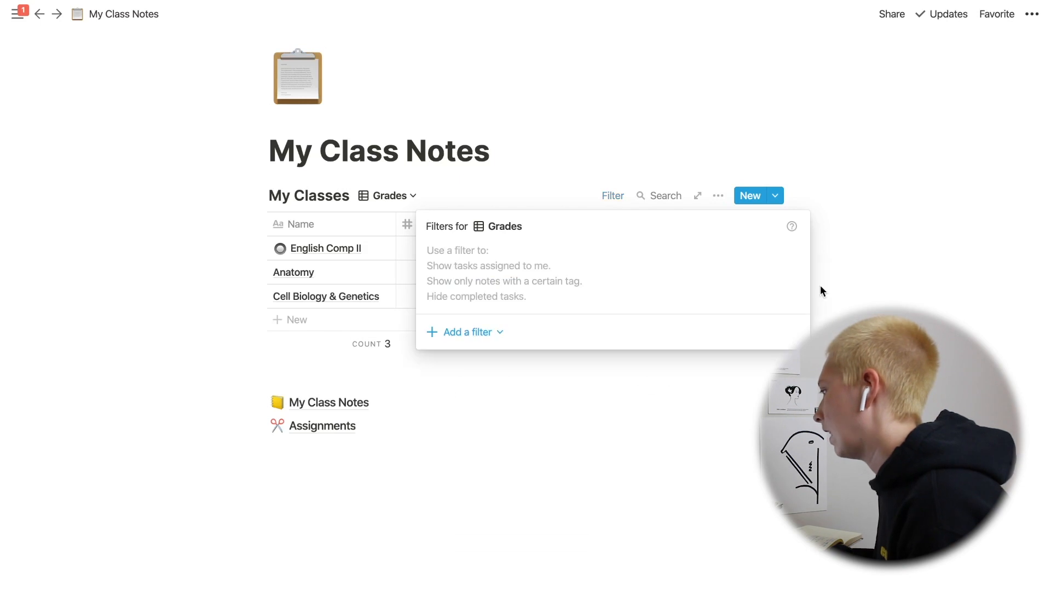
click(248, 265)
Switch the My Classes database back to the Classes gallery view
click(386, 197)
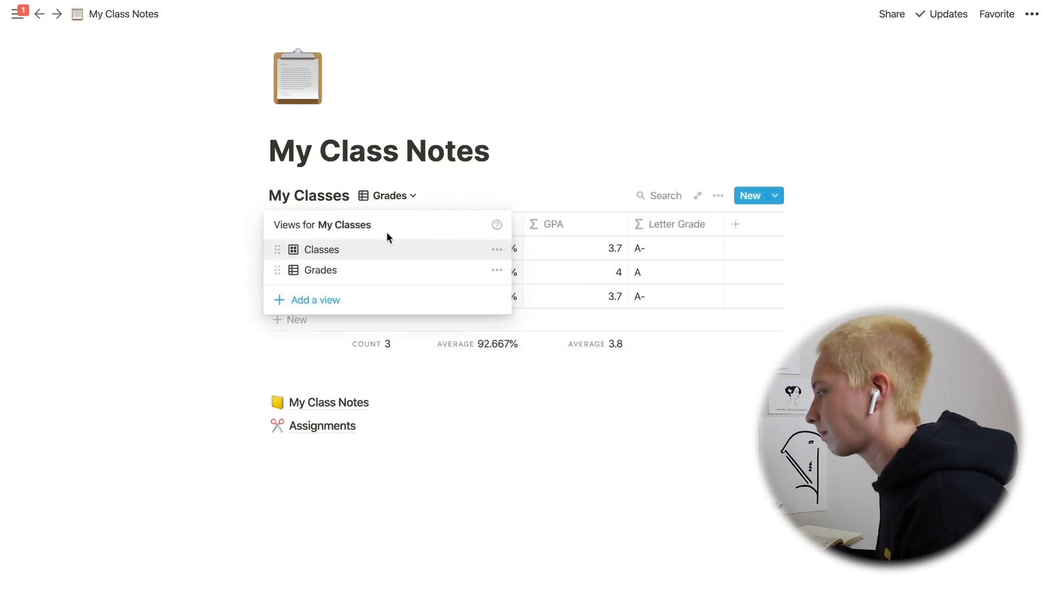
click(377, 250)
scroll(191, 388, down, 1)
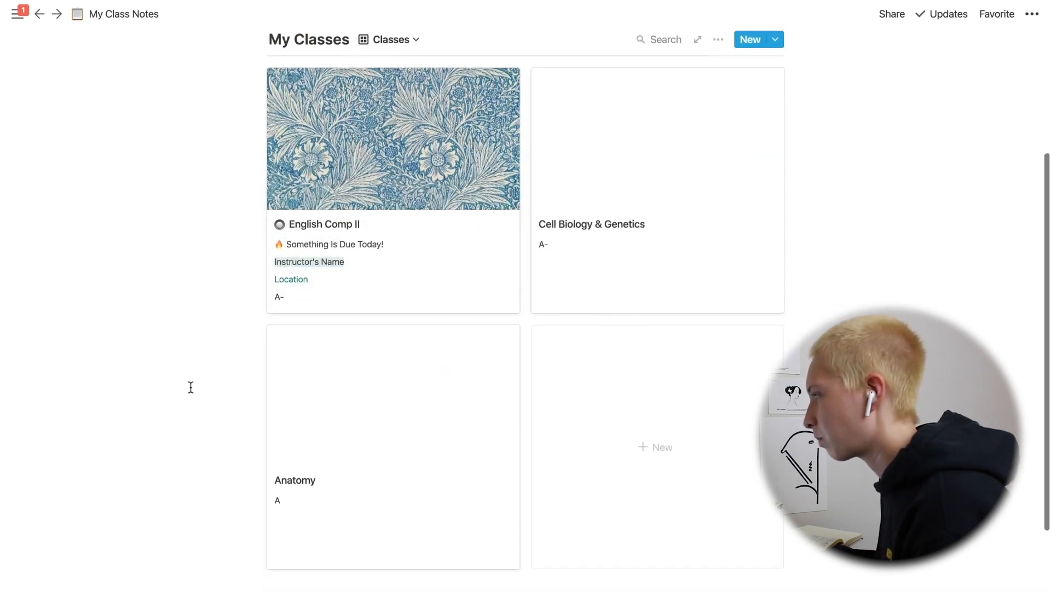
Open the finished Class Notes page and look over the covers and details on its class gallery cards
mouse_move(29, 33)
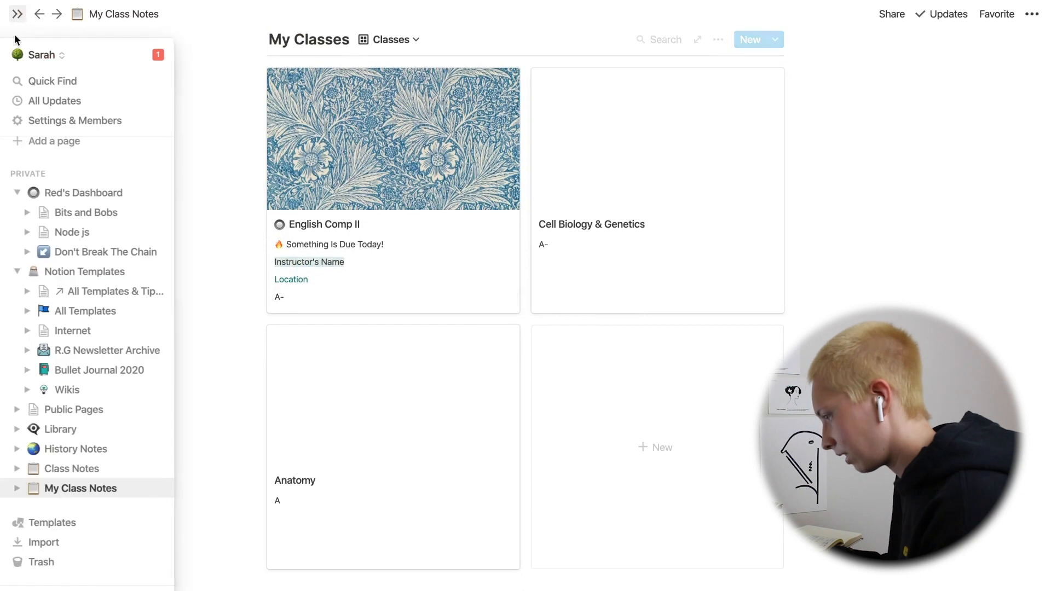
click(86, 469)
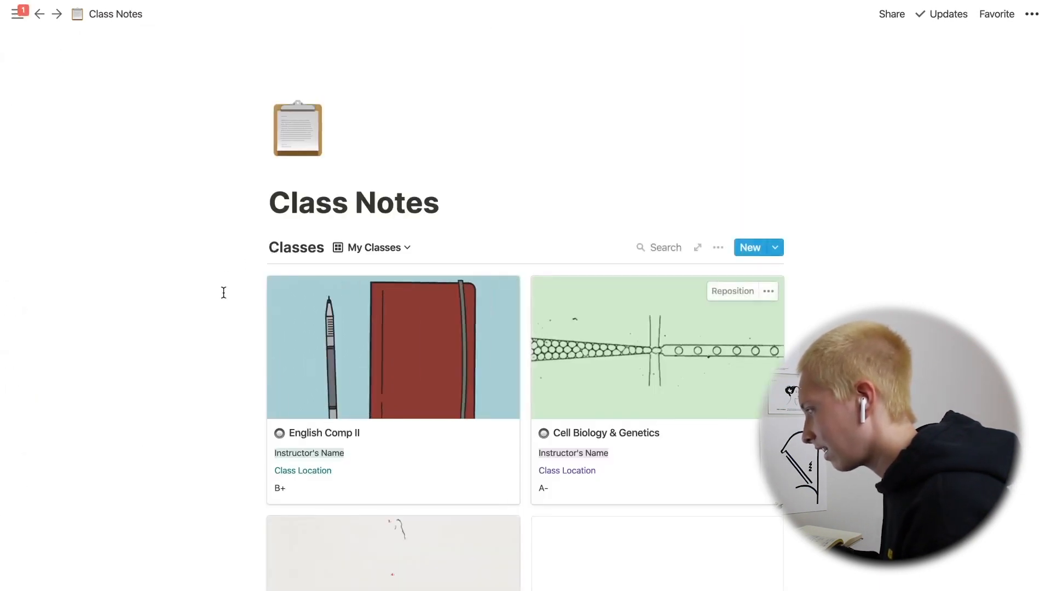
scroll(223, 292, down, 4)
scroll(223, 293, up, 1)
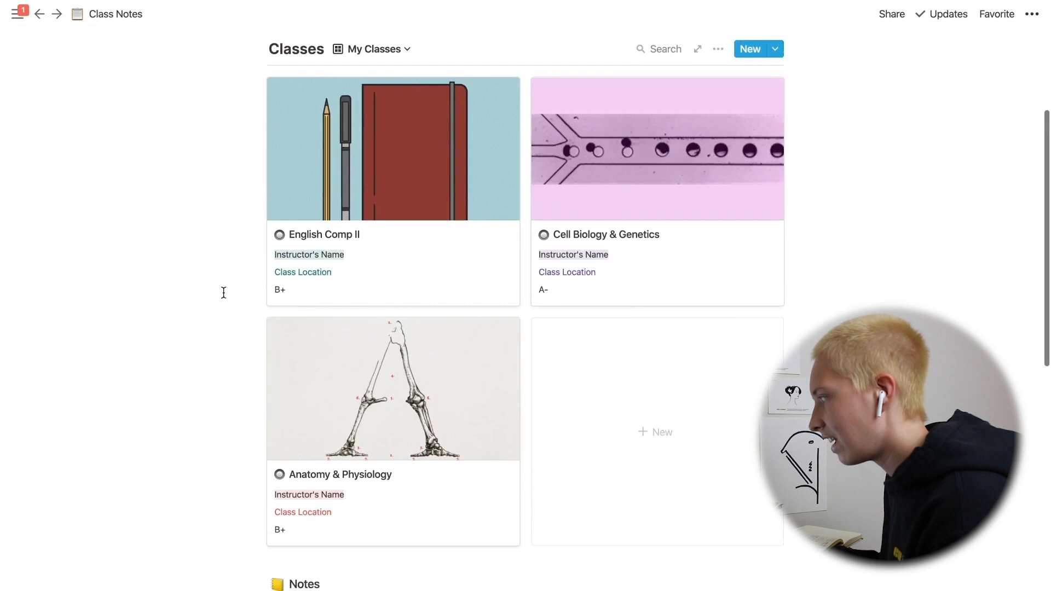
scroll(224, 293, up, 3)
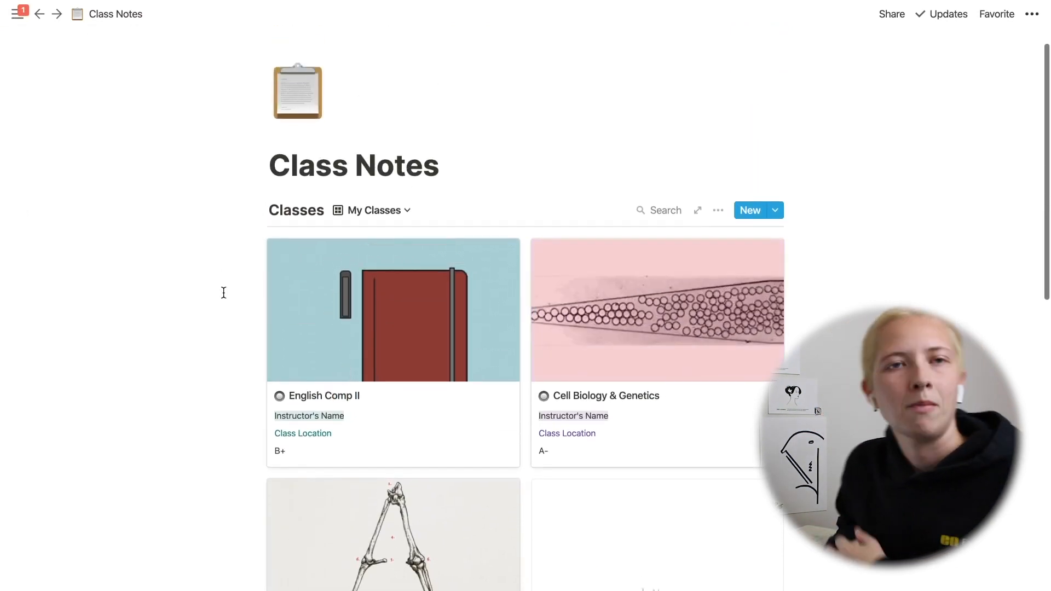